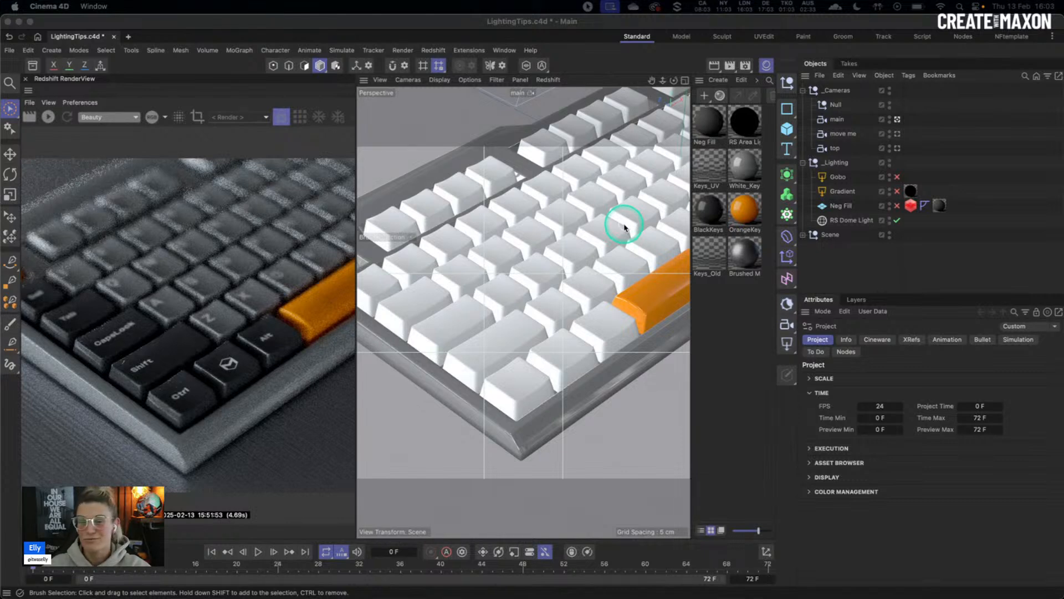
Start the live Redshift preview render and add an Area Light to the scene.
{"action": "left_click", "coordinate": [48, 116]}
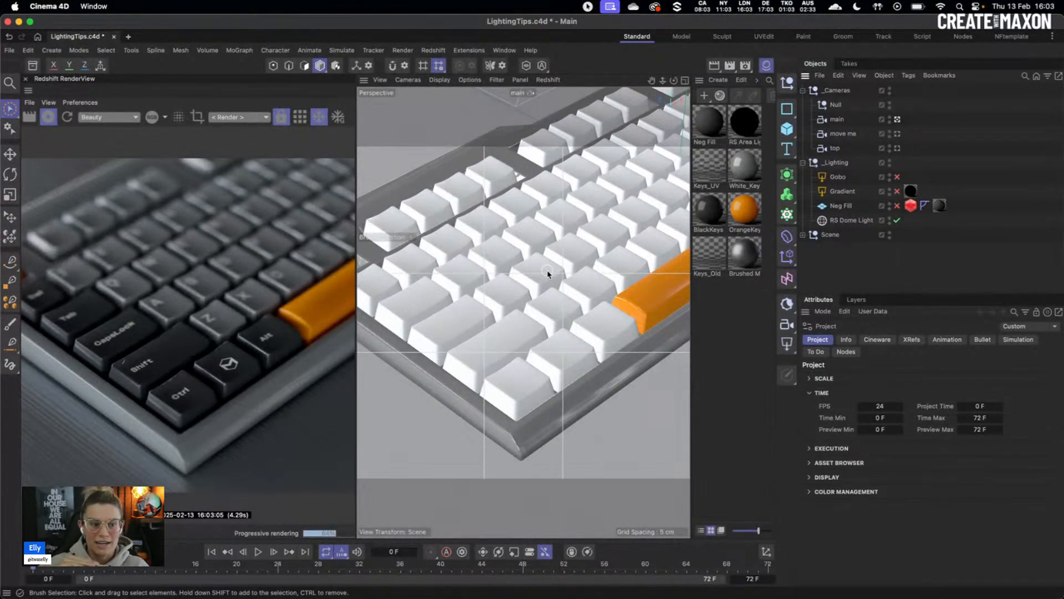
{"action": "left_click", "coordinate": [714, 268]}
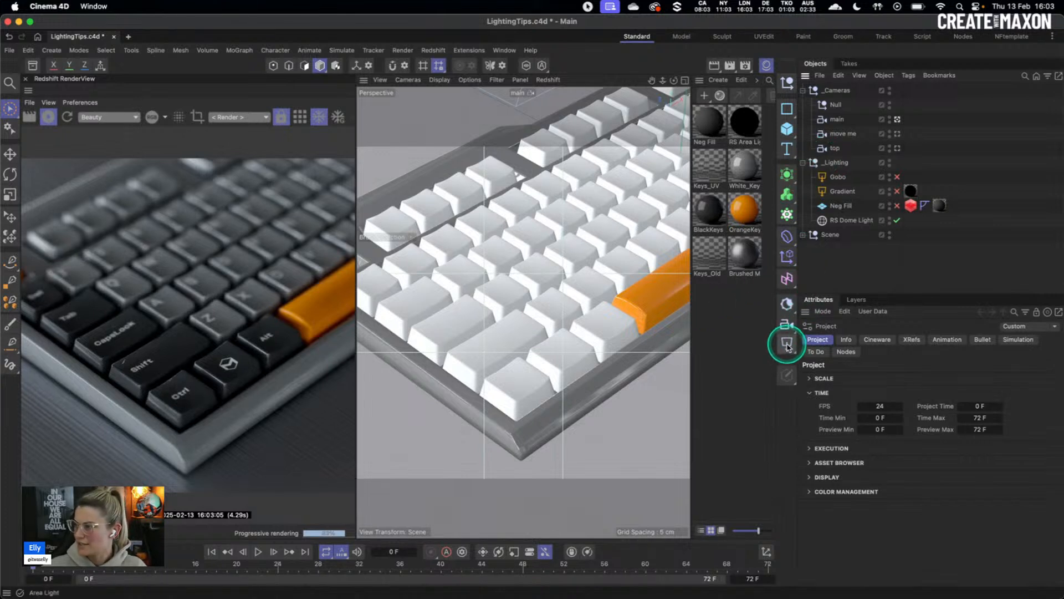
{"action": "left_click", "coordinate": [787, 345]}
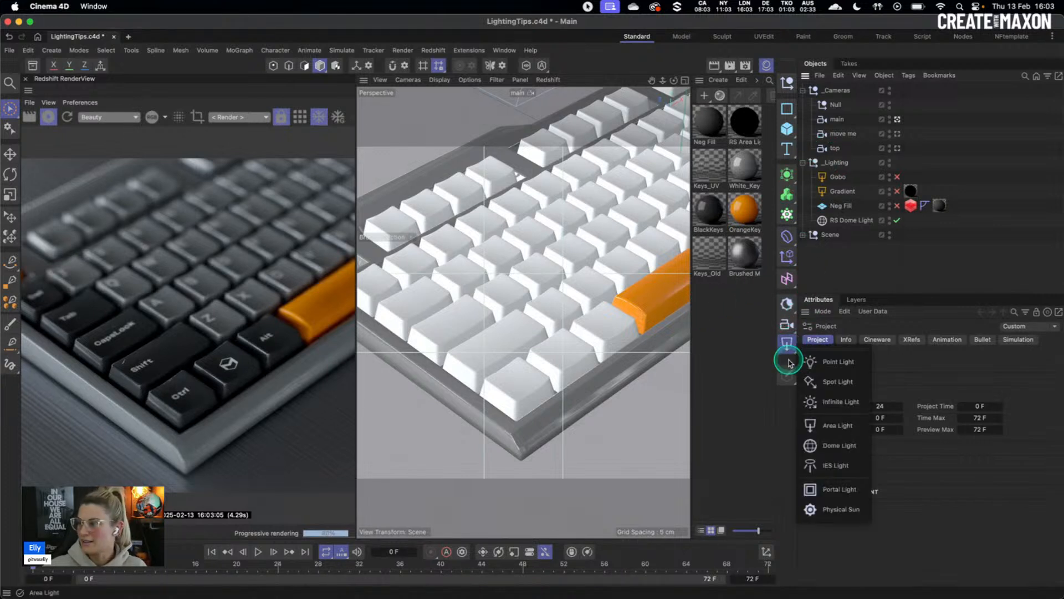
{"action": "left_click", "coordinate": [840, 426]}
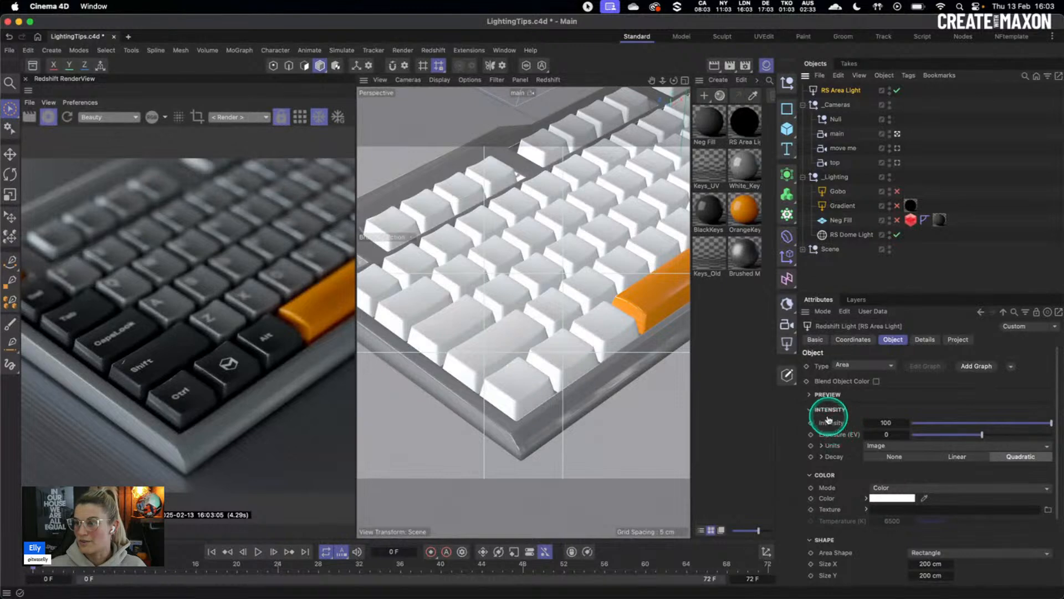
In the four-view layout, raise the area light above the keyboard and rotate it to face straight down.
{"action": "key", "text": "F5"}
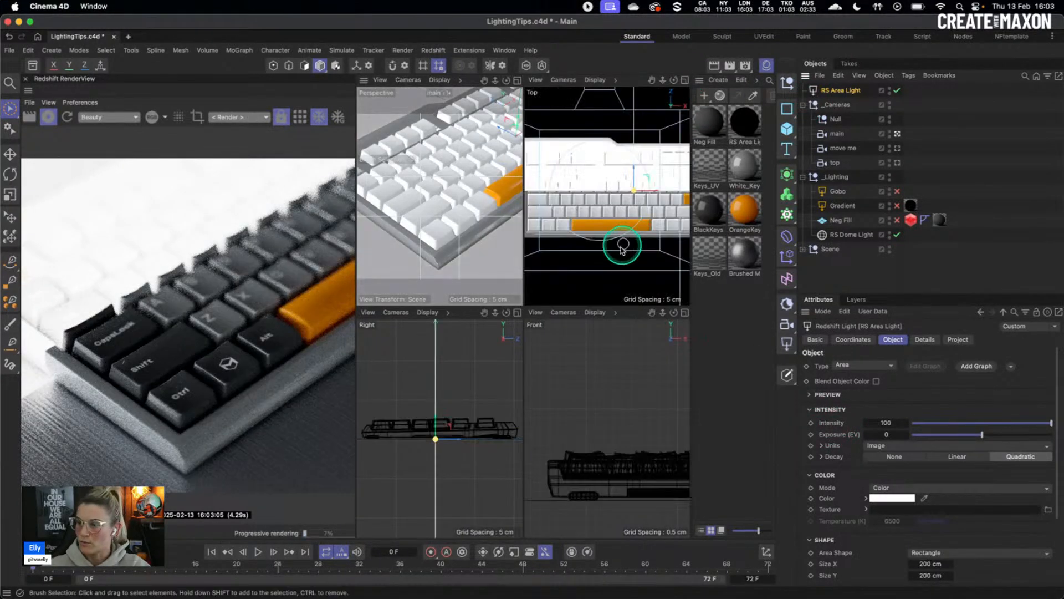
{"action": "scroll", "coordinate": [444, 374], "scroll_direction": "down", "scroll_amount": 5}
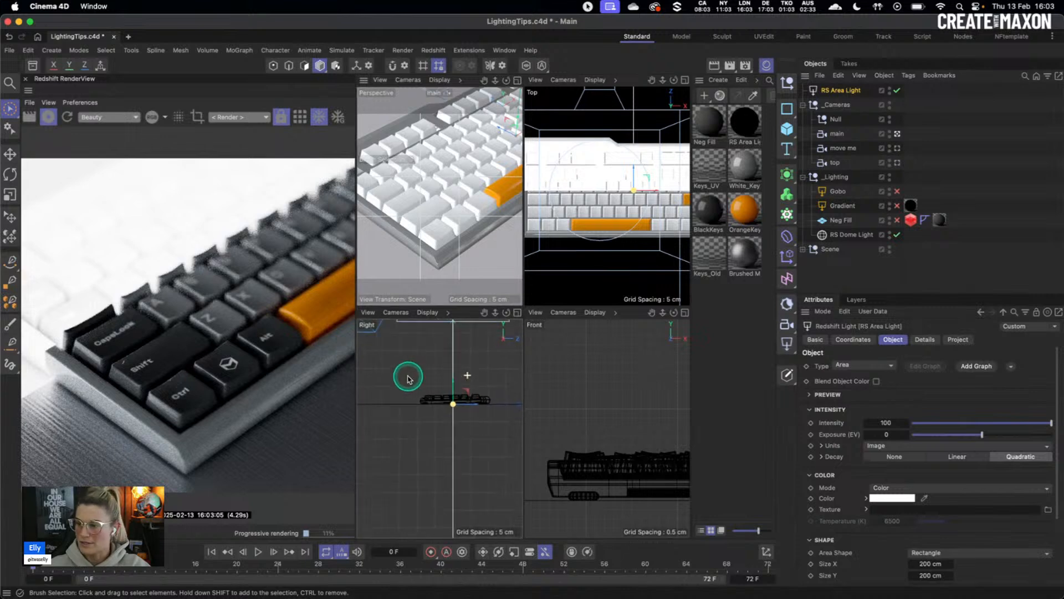
{"action": "scroll", "coordinate": [469, 375], "scroll_direction": "down", "scroll_amount": 5}
{"action": "middle_click_drag", "start_coordinate": [421, 380], "coordinate": [399, 422], "text": "alt"}
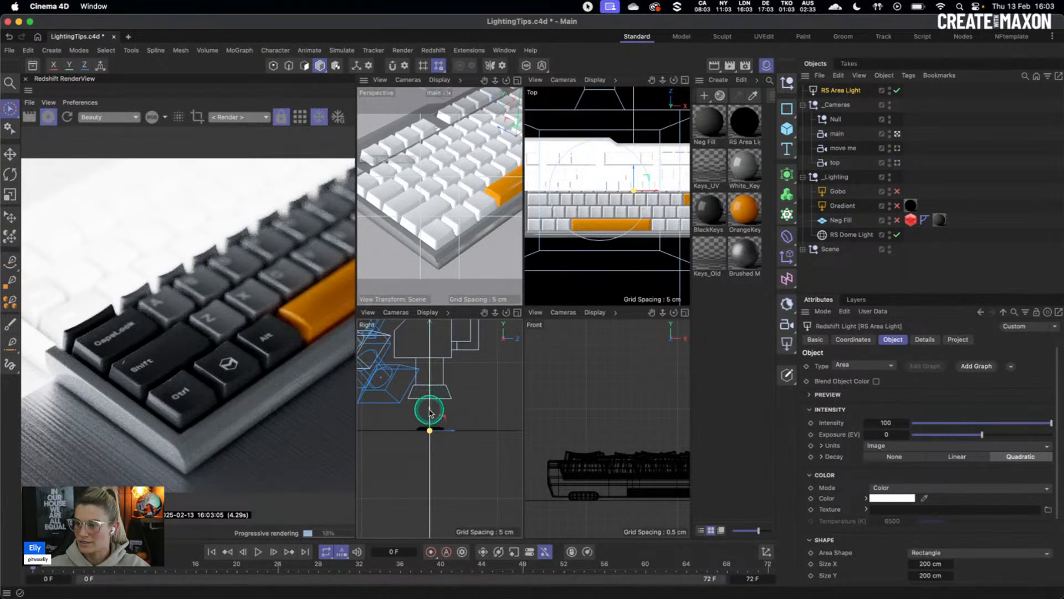
{"action": "left_click_drag", "start_coordinate": [430, 411], "coordinate": [439, 372]}
{"action": "key", "text": "r"}
{"action": "left_click_drag", "start_coordinate": [472, 408], "coordinate": [410, 437]}
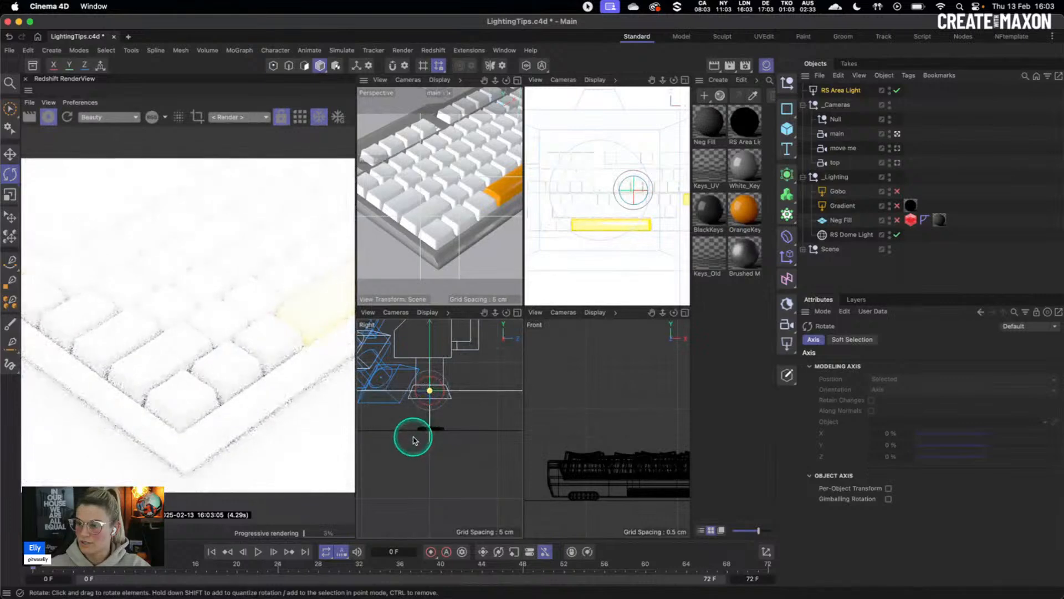
Check the Gradient light's dimensions for reference and set the RS Area Light's size to 6 cm by 30 cm.
{"action": "left_click", "coordinate": [839, 92]}
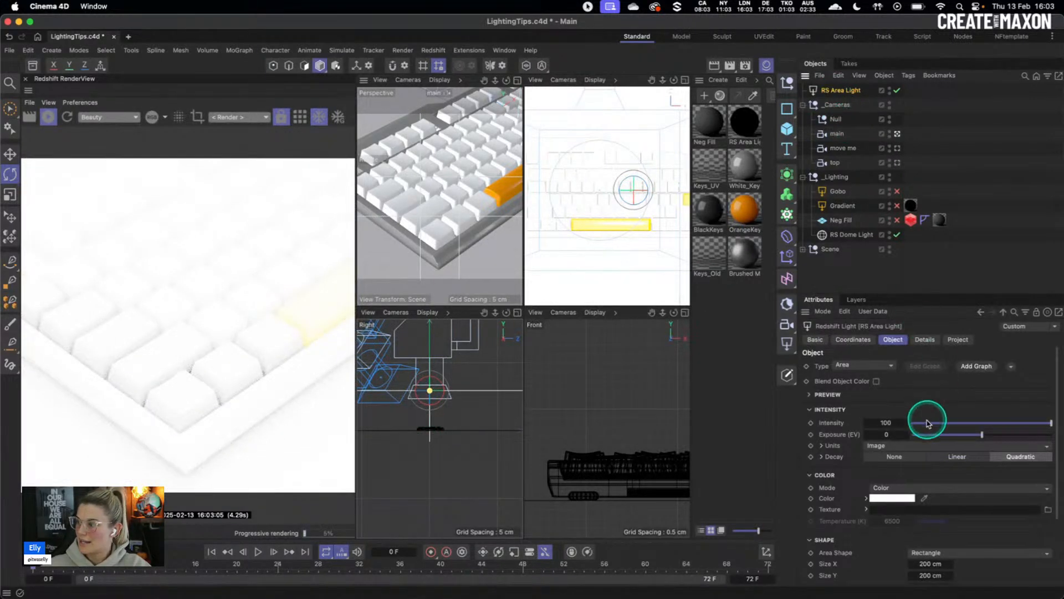
{"action": "scroll", "coordinate": [850, 496], "scroll_direction": "down", "scroll_amount": 2}
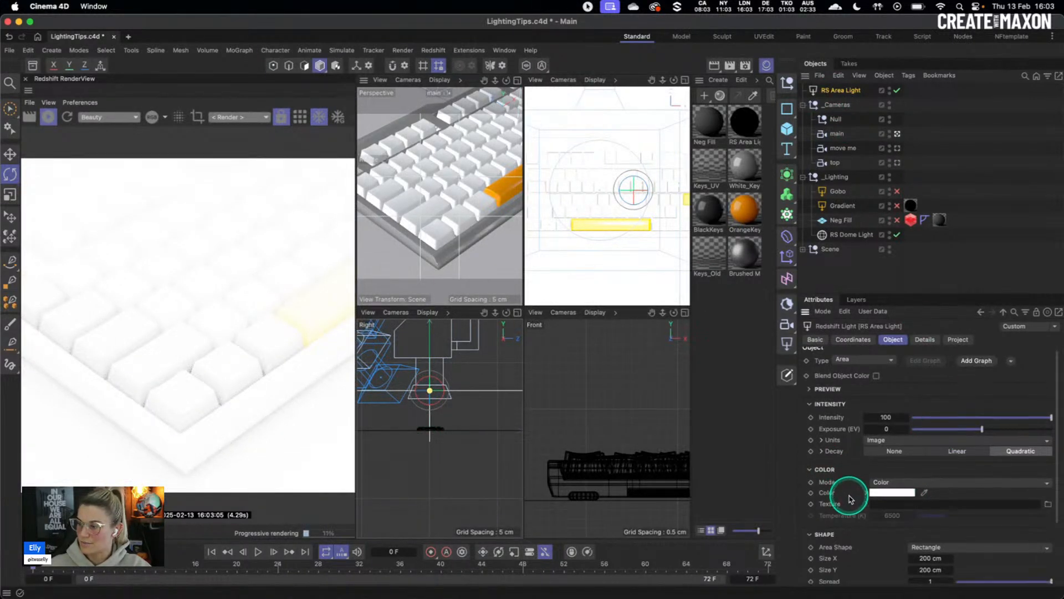
{"action": "left_click", "coordinate": [841, 208]}
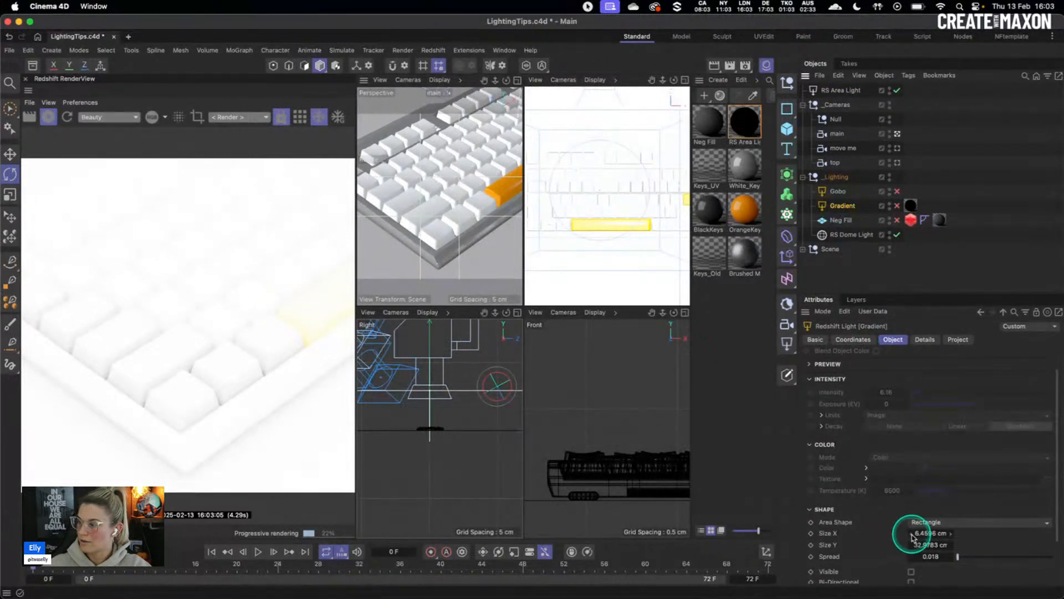
{"action": "left_click", "coordinate": [846, 91]}
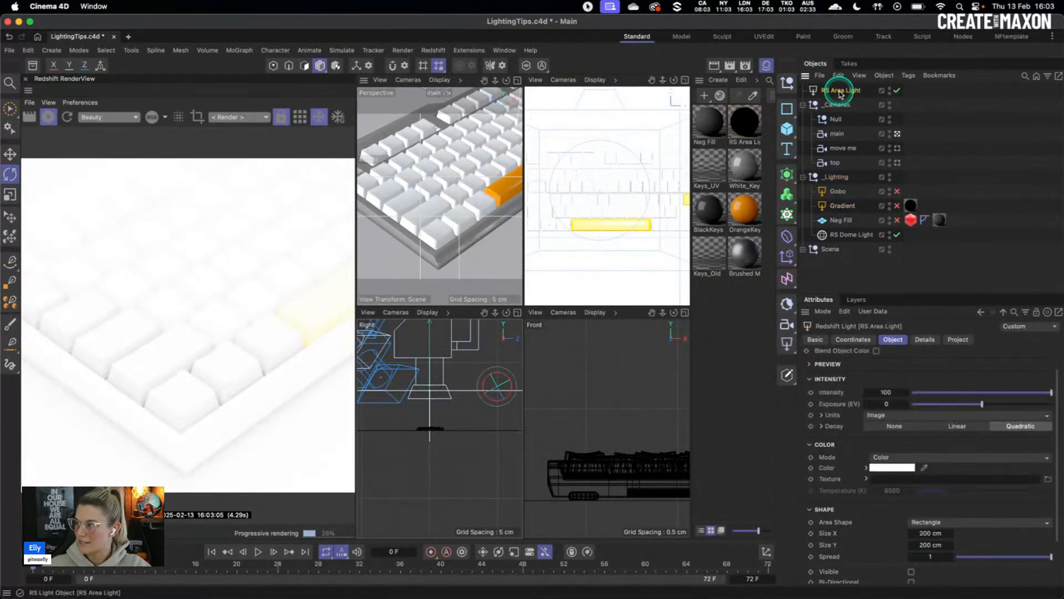
{"action": "double_click", "coordinate": [930, 533]}
{"action": "type", "text": "6"}
{"action": "double_click", "coordinate": [937, 544]}
{"action": "type", "text": "30"}
{"action": "key", "text": "Return"}
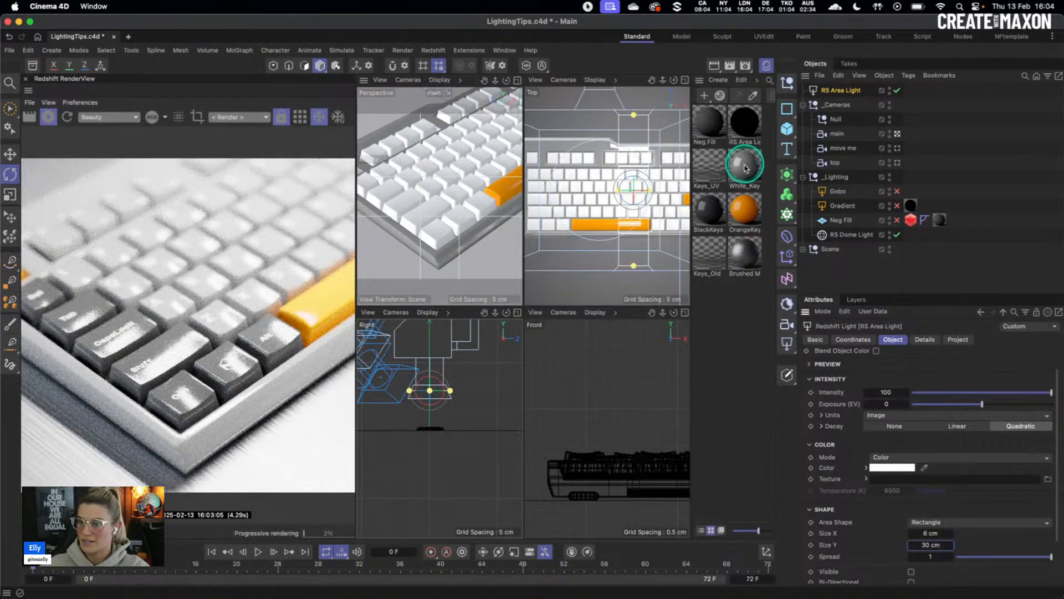
Move the area light sideways toward the left part of the keyboard and reduce its intensity to 14.43.
{"action": "key", "text": "e"}
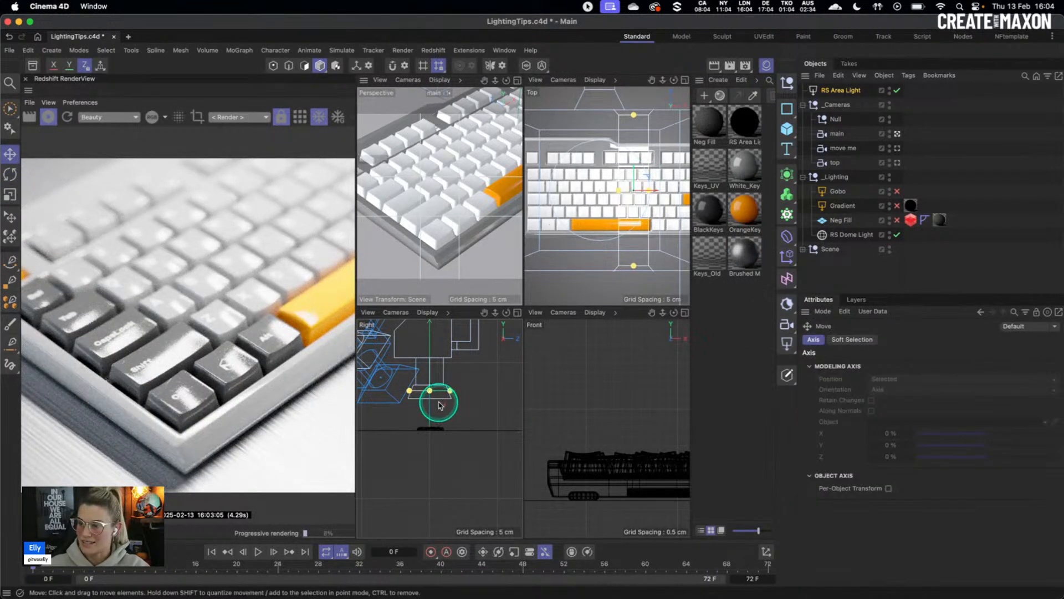
{"action": "left_click_drag", "start_coordinate": [632, 180], "coordinate": [577, 186]}
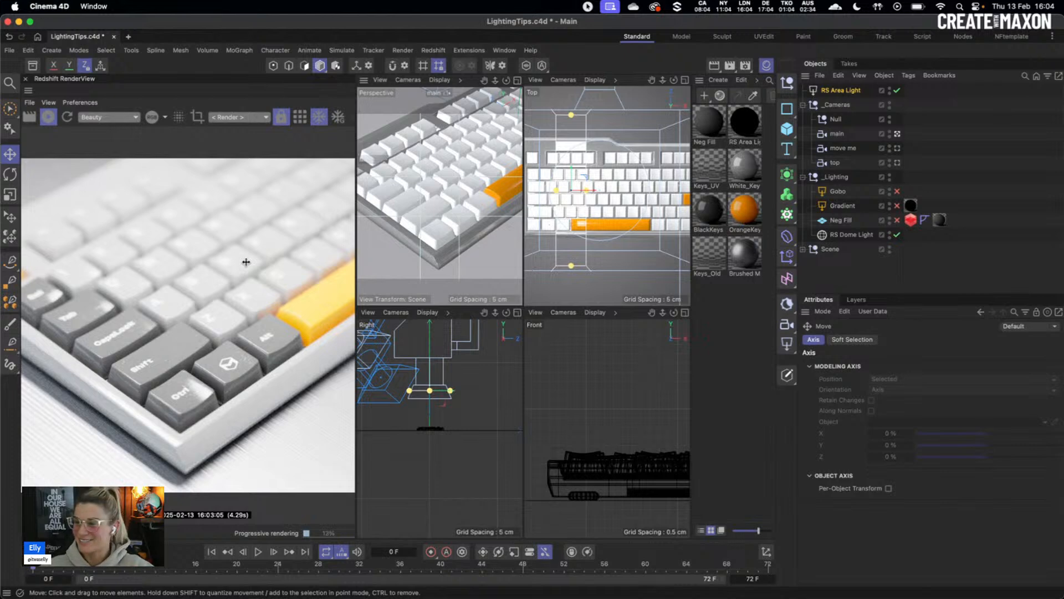
{"action": "left_click", "coordinate": [841, 91]}
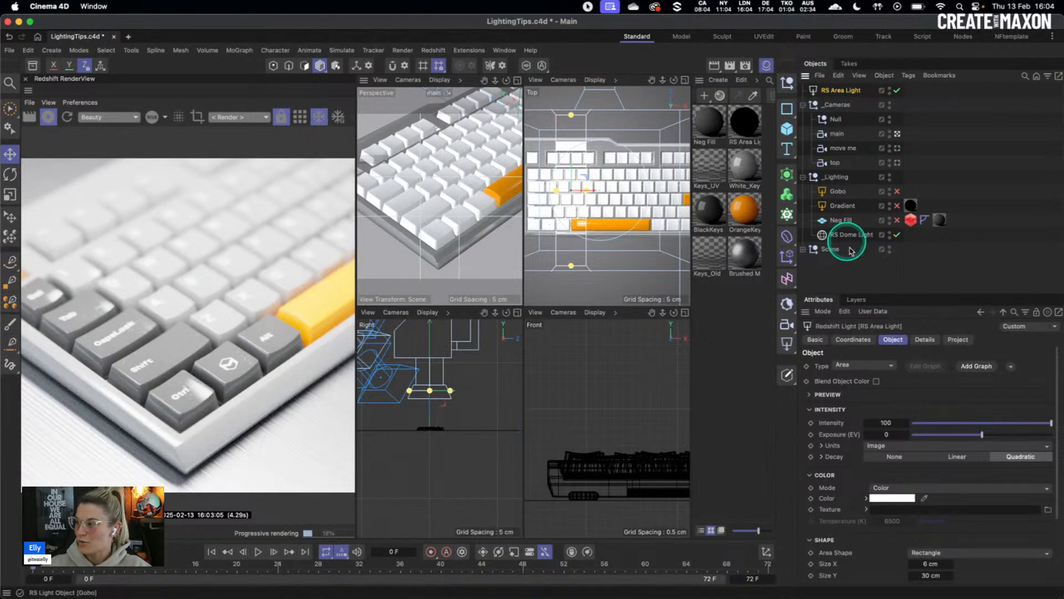
{"action": "left_click", "coordinate": [935, 427]}
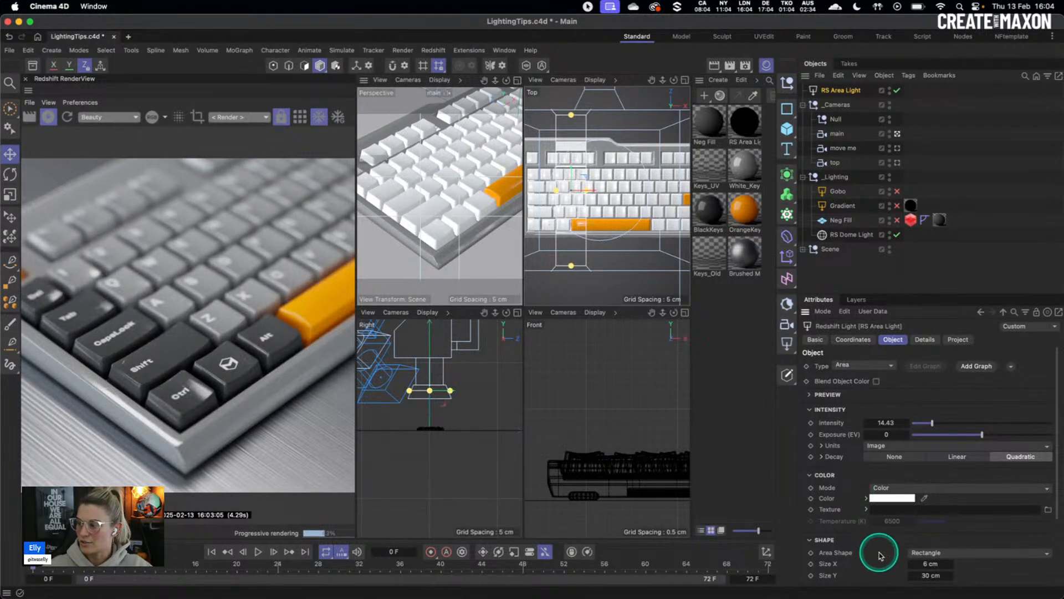
Set the area light's spread to 0.026, intensity to 6.92 and exposure to -1.66, and shift it slightly toward the keyboard's back edge.
{"action": "scroll", "coordinate": [878, 551], "scroll_direction": "down", "scroll_amount": 2}
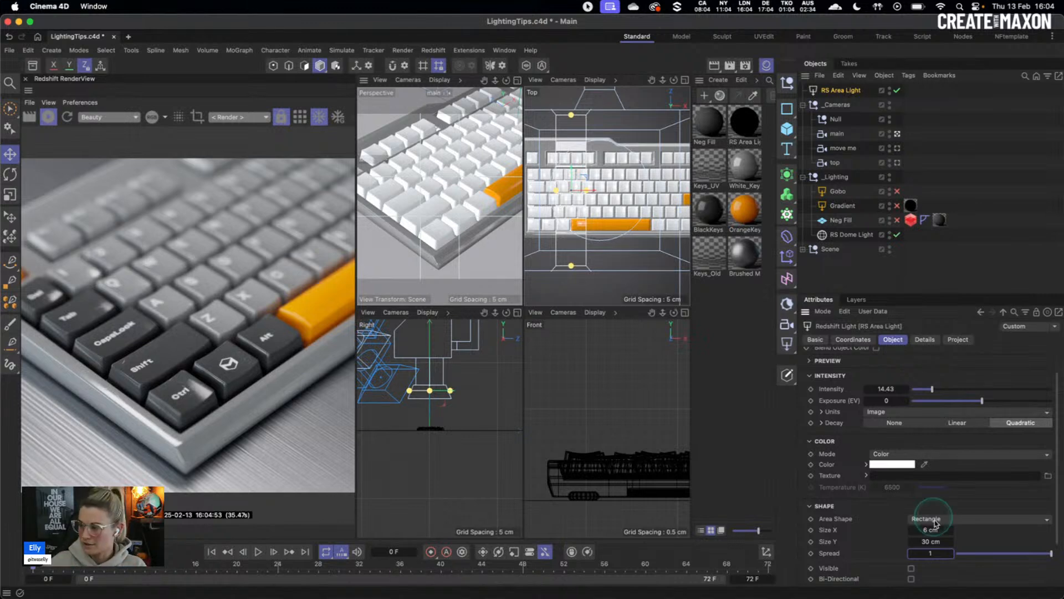
{"action": "left_click_drag", "start_coordinate": [970, 554], "coordinate": [959, 555]}
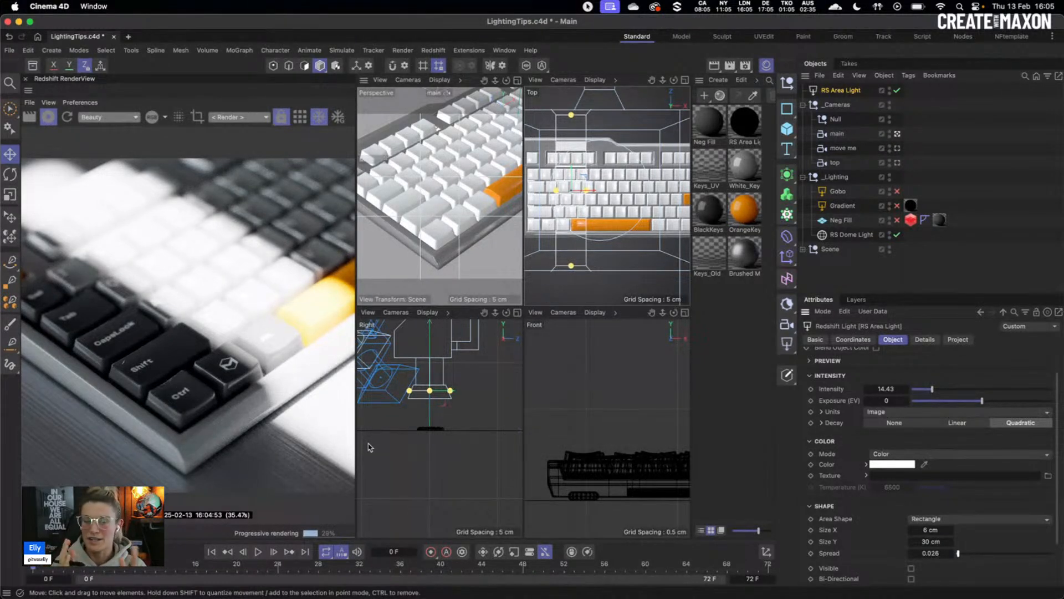
{"action": "left_click_drag", "start_coordinate": [932, 389], "coordinate": [923, 392]}
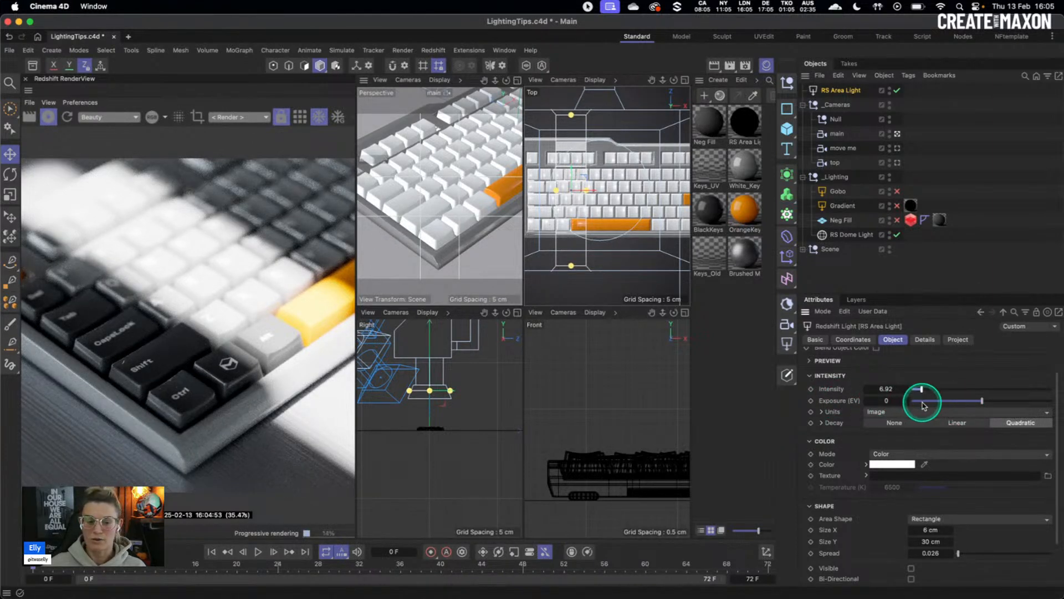
{"action": "mouse_move", "coordinate": [982, 401]}
{"action": "left_mouse_down"}
{"action": "mouse_move", "coordinate": [960, 400]}
{"action": "mouse_move", "coordinate": [970, 400]}
{"action": "left_mouse_up"}
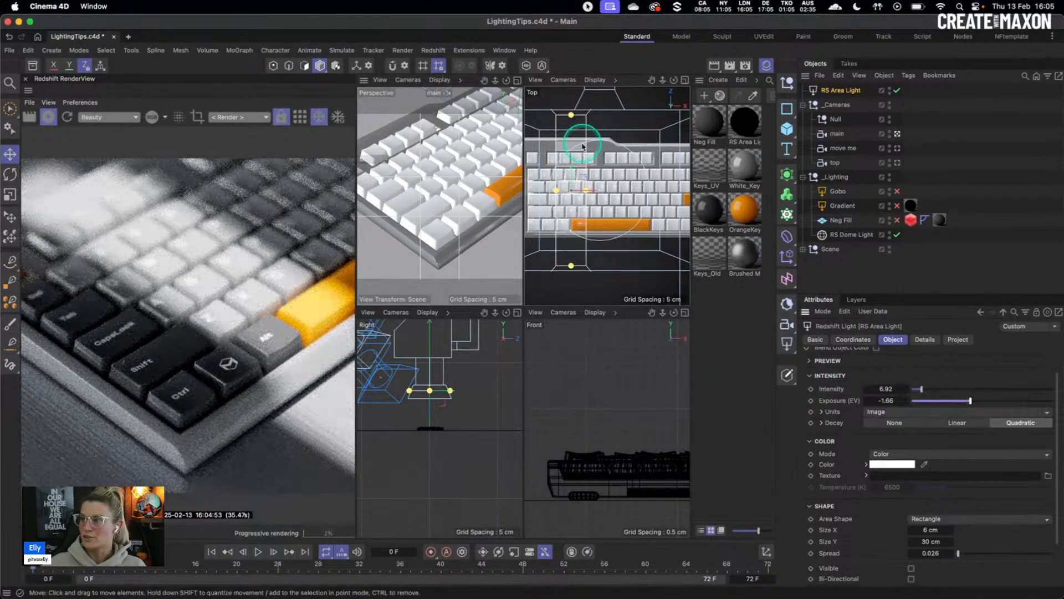
{"action": "left_click_drag", "start_coordinate": [577, 176], "coordinate": [574, 170]}
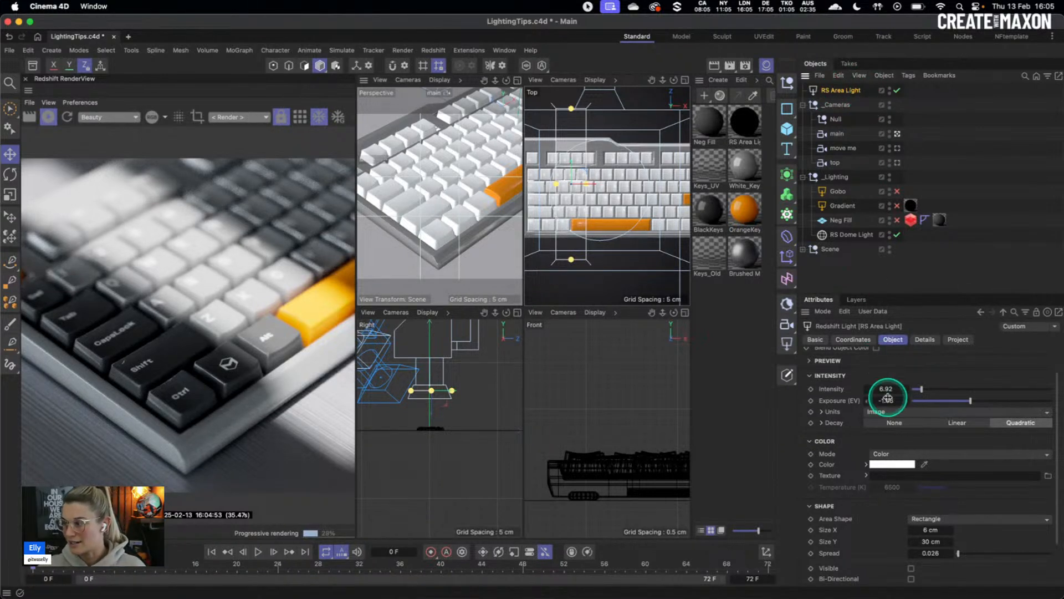
Add a graph to the RS Area Light and open its material in the Node Editor, placed clear of the render.
{"action": "scroll", "coordinate": [850, 437], "scroll_direction": "up", "scroll_amount": 2}
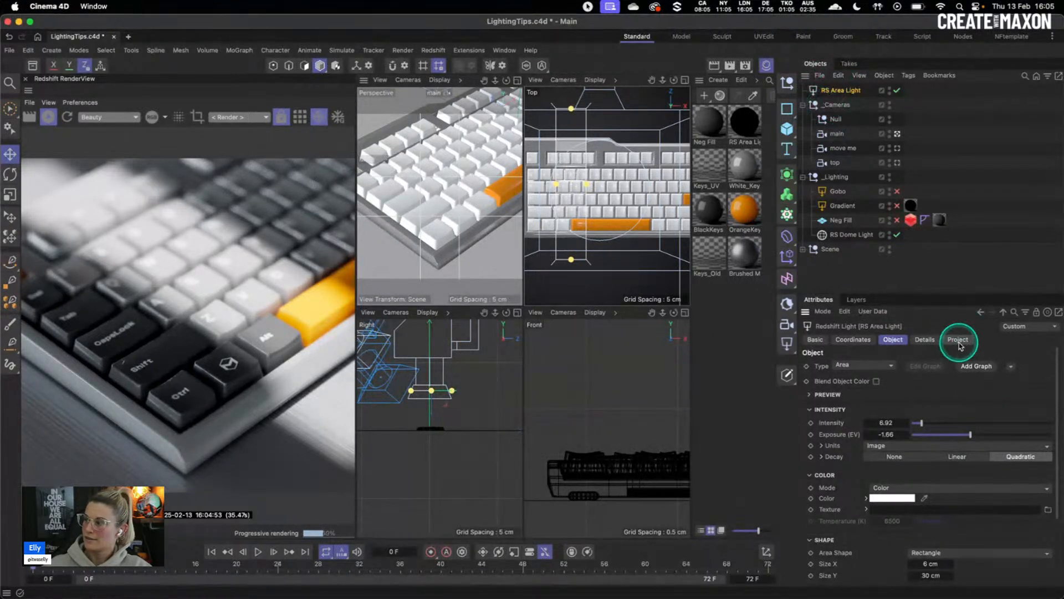
{"action": "left_click", "coordinate": [976, 368]}
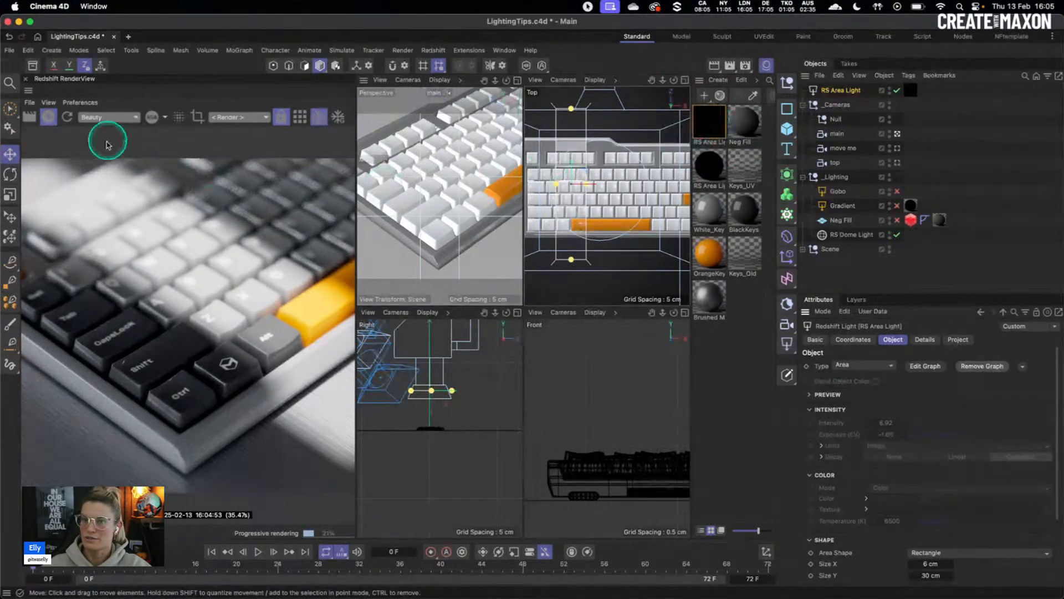
{"action": "double_click", "coordinate": [710, 123]}
{"action": "left_click", "coordinate": [602, 280]}
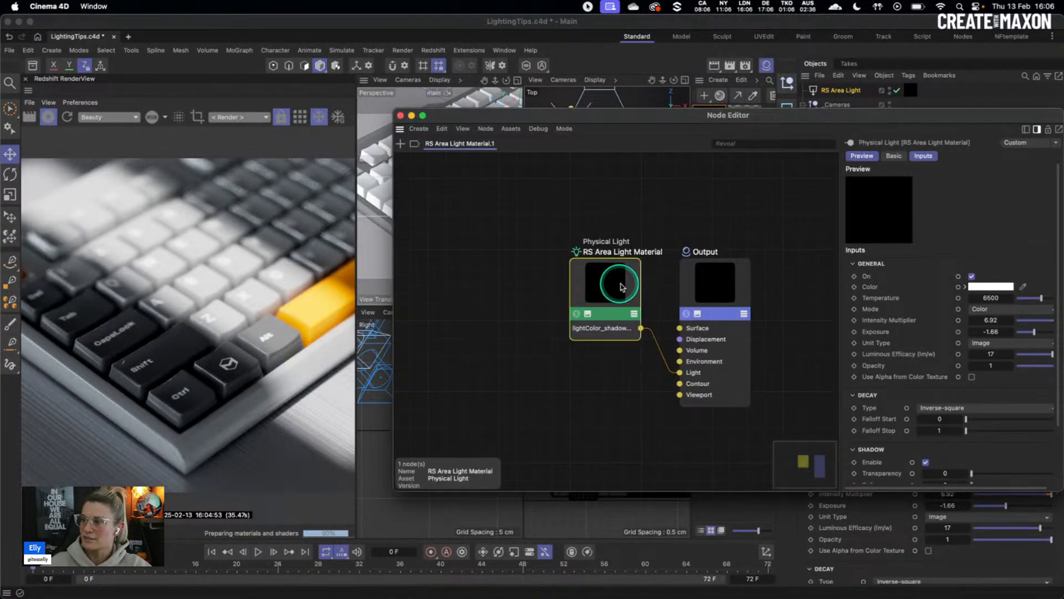
{"action": "left_click_drag", "start_coordinate": [563, 118], "coordinate": [535, 121]}
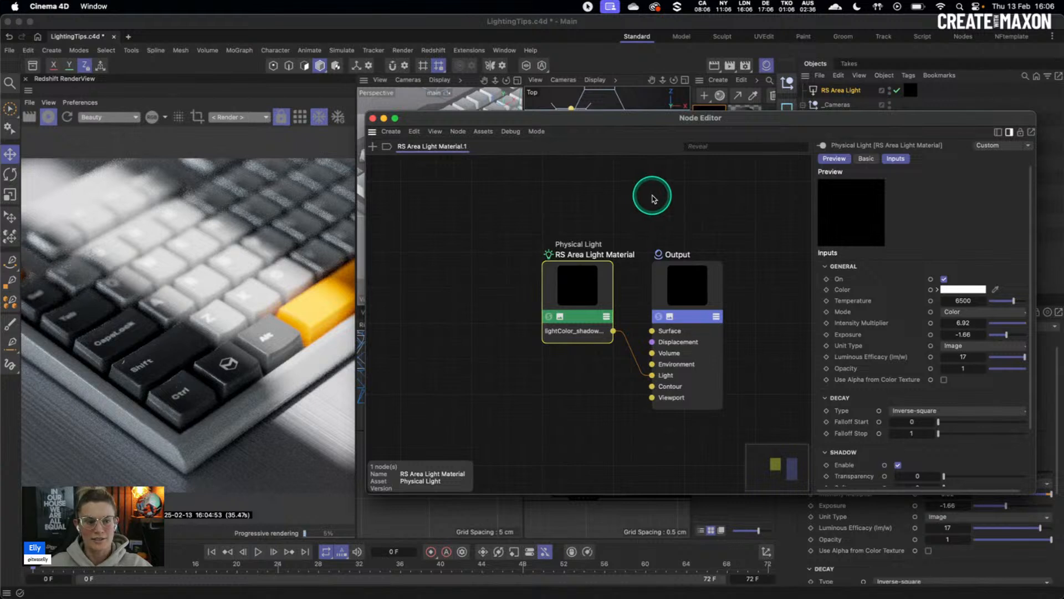
Add a Ramp node to the light's graph and place it beside the Physical Light node.
{"action": "double_click", "coordinate": [460, 282]}
{"action": "type", "text": "ramp"}
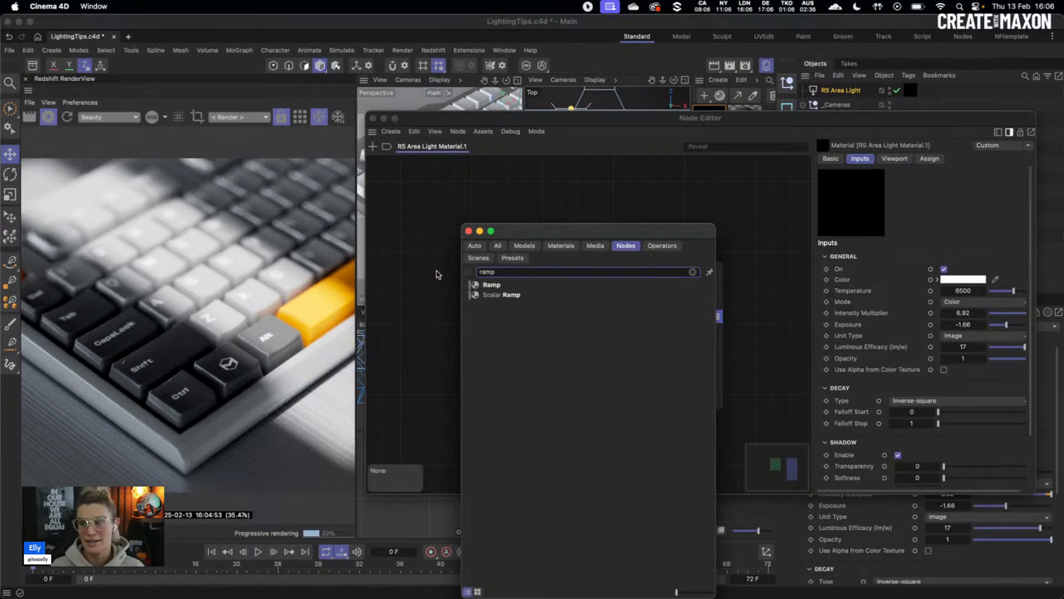
{"action": "double_click", "coordinate": [493, 285]}
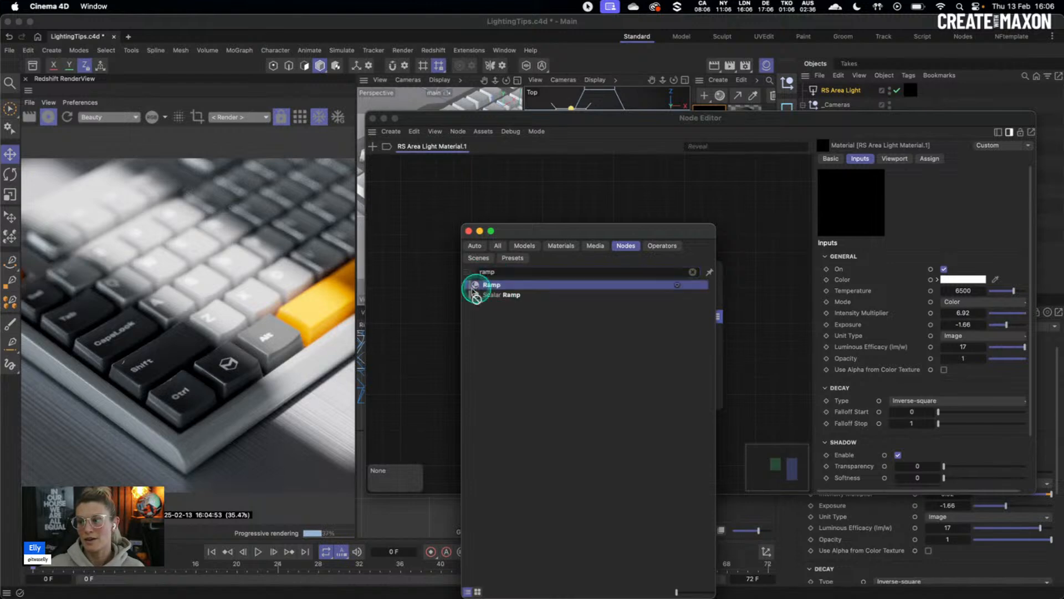
{"action": "left_click_drag", "start_coordinate": [465, 255], "coordinate": [441, 274]}
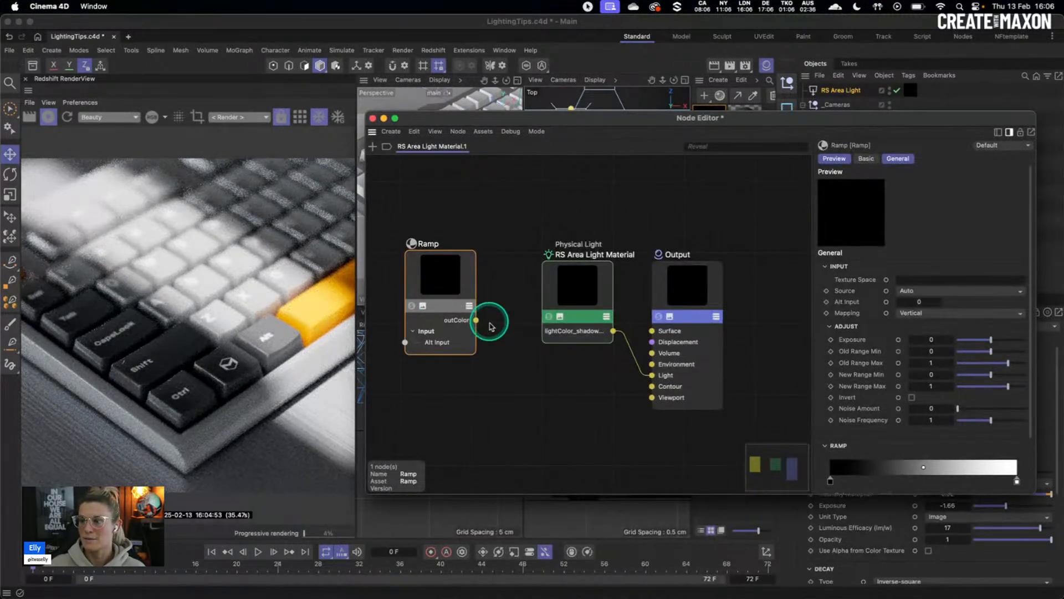
{"action": "left_click_drag", "start_coordinate": [569, 291], "coordinate": [561, 287]}
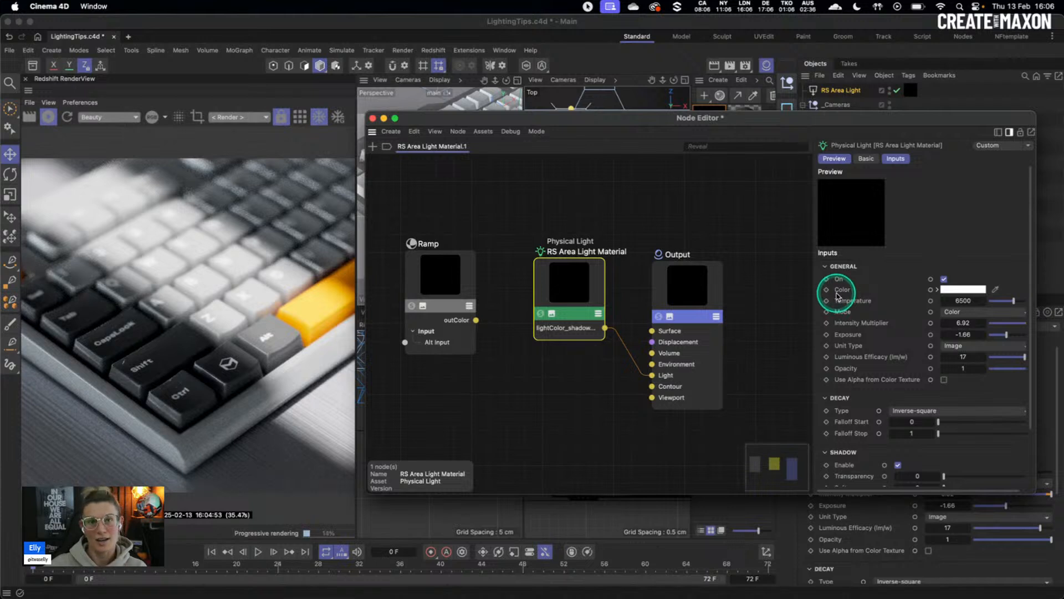
{"action": "left_click_drag", "start_coordinate": [444, 277], "coordinate": [442, 276]}
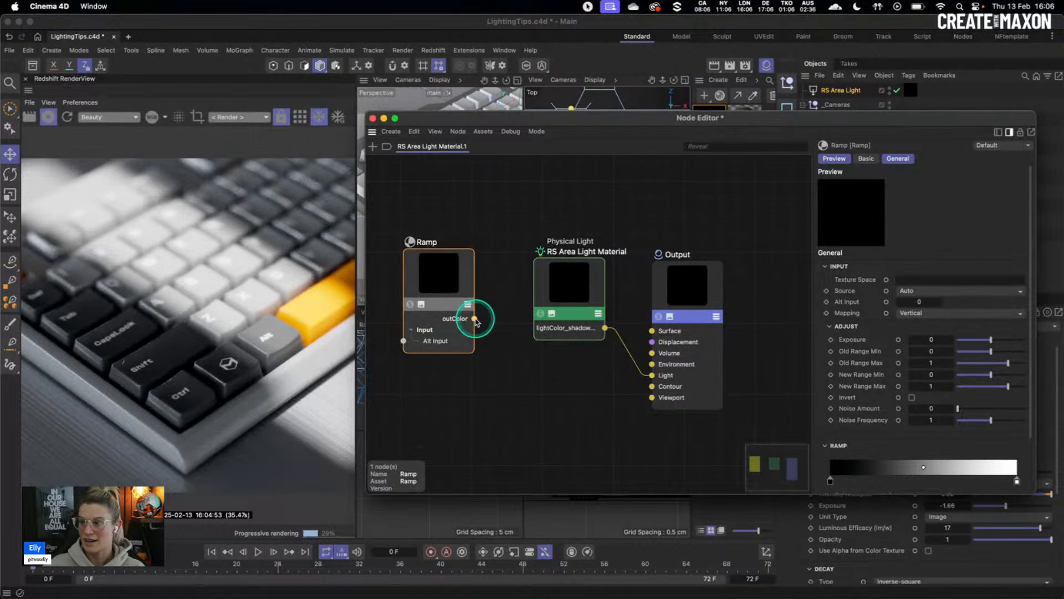
Try to connect the Ramp's outColor to the Physical Light node's General Color input by dropping the wire on the node.
{"action": "left_click", "coordinate": [563, 288]}
{"action": "left_click_drag", "start_coordinate": [474, 318], "coordinate": [579, 285]}
{"action": "mouse_move", "coordinate": [596, 288]}
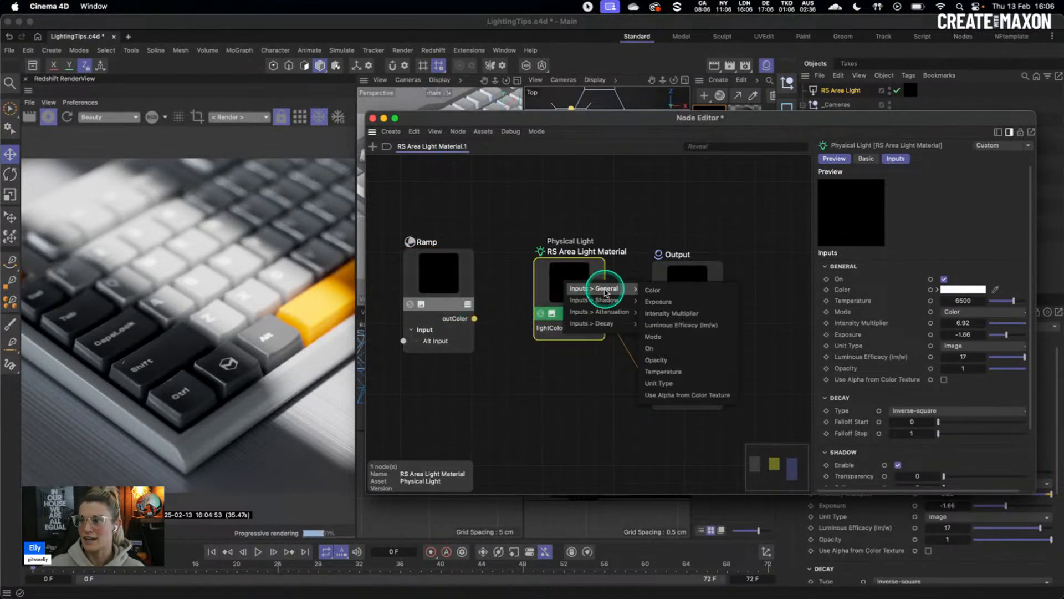
{"action": "left_click", "coordinate": [667, 291]}
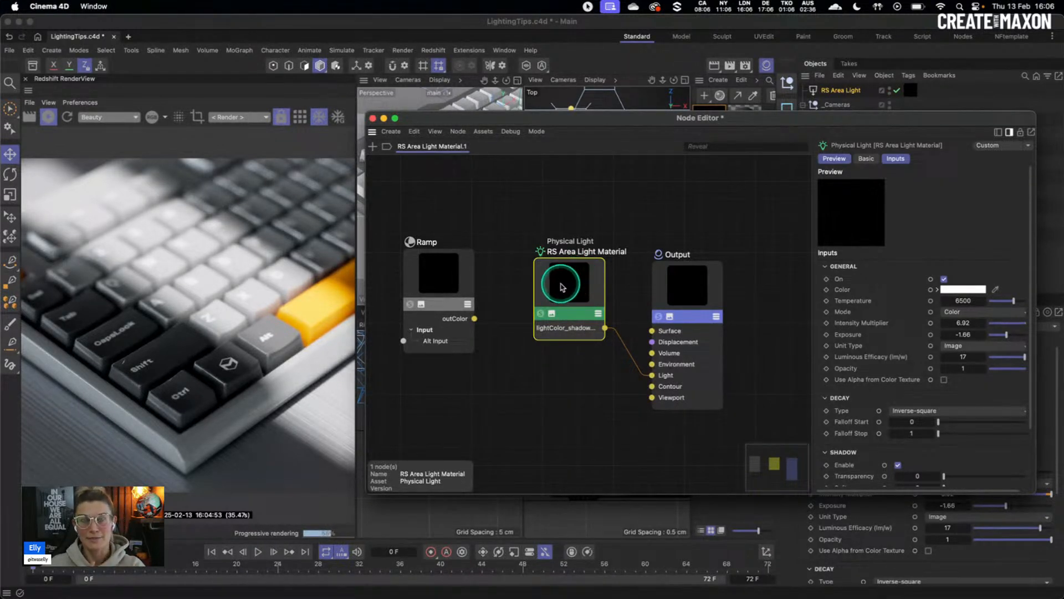
Expose the Physical Light's Color port, connect the Ramp's outColor to it and reposition the Ramp node.
{"action": "left_click", "coordinate": [931, 291]}
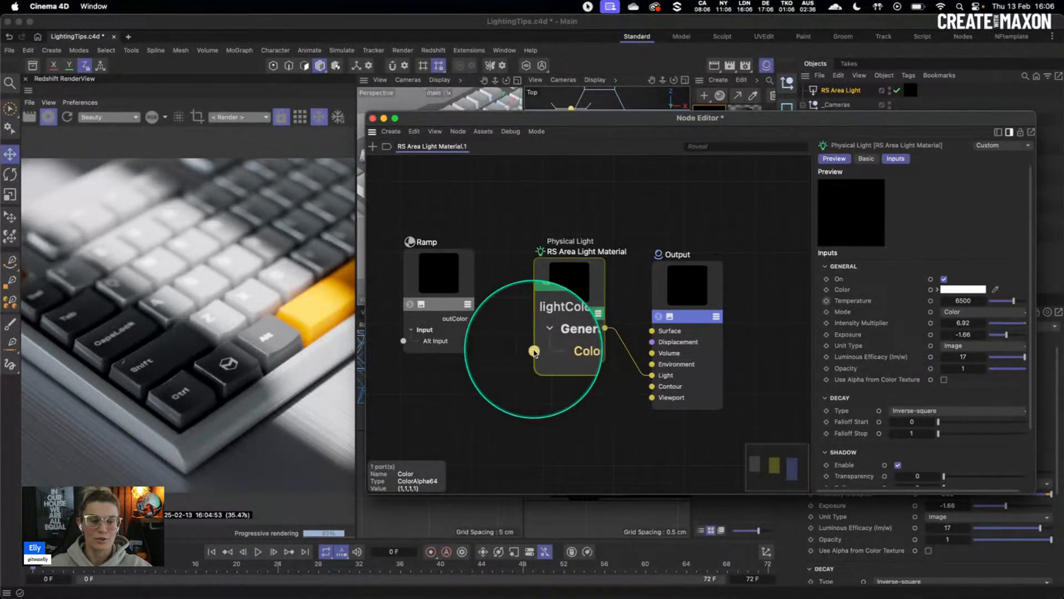
{"action": "left_click_drag", "start_coordinate": [475, 318], "coordinate": [533, 350]}
{"action": "left_click_drag", "start_coordinate": [455, 297], "coordinate": [470, 298]}
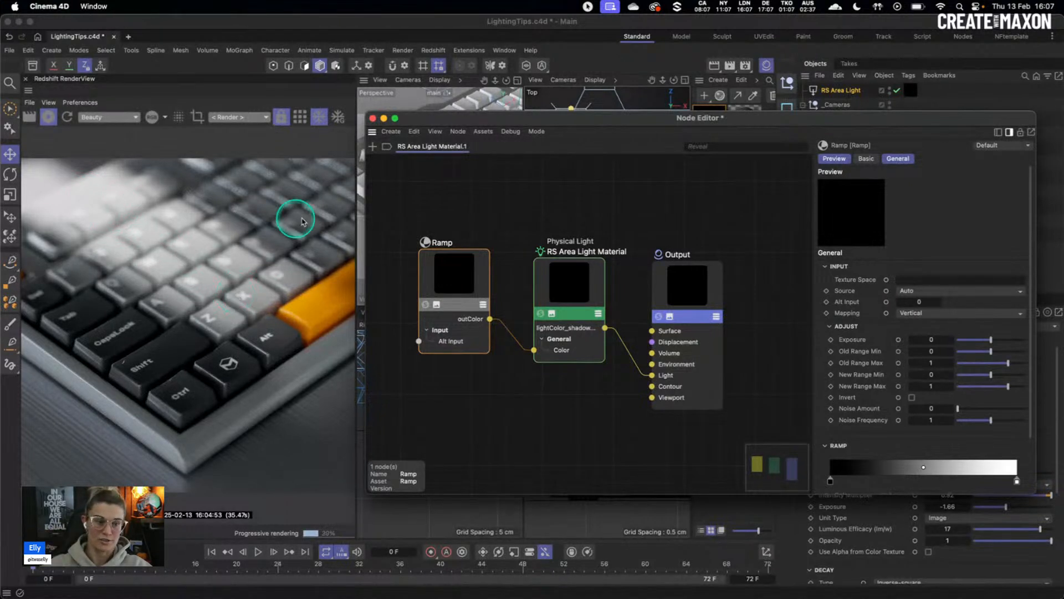
Move the Ramp's black knot inward to about 51%, then back to 25%, to try a tighter light falloff.
{"action": "left_click_drag", "start_coordinate": [517, 345], "coordinate": [534, 350]}
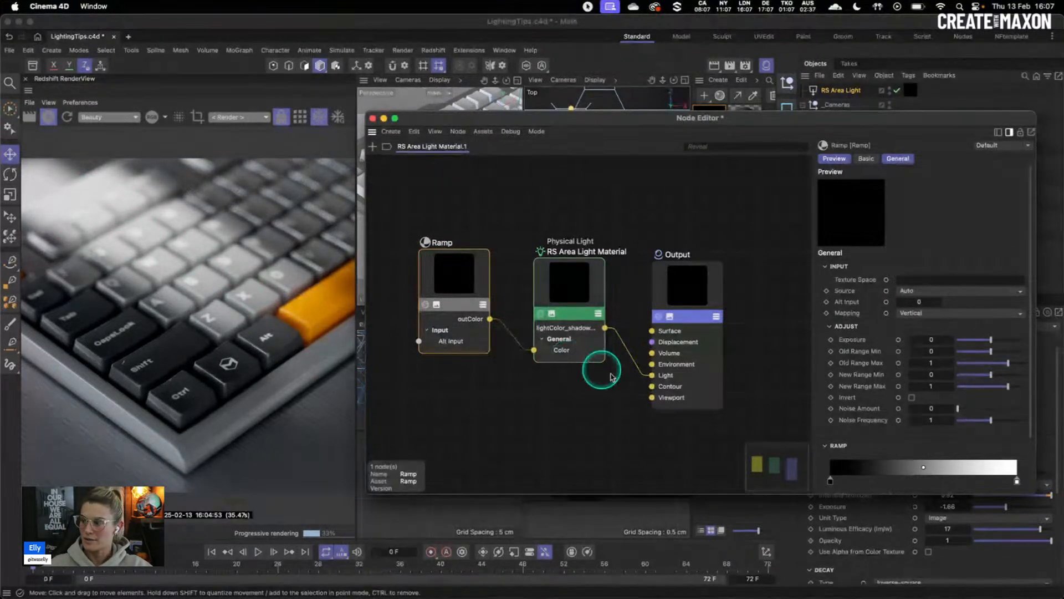
{"action": "scroll", "coordinate": [843, 458], "scroll_direction": "down", "scroll_amount": 2}
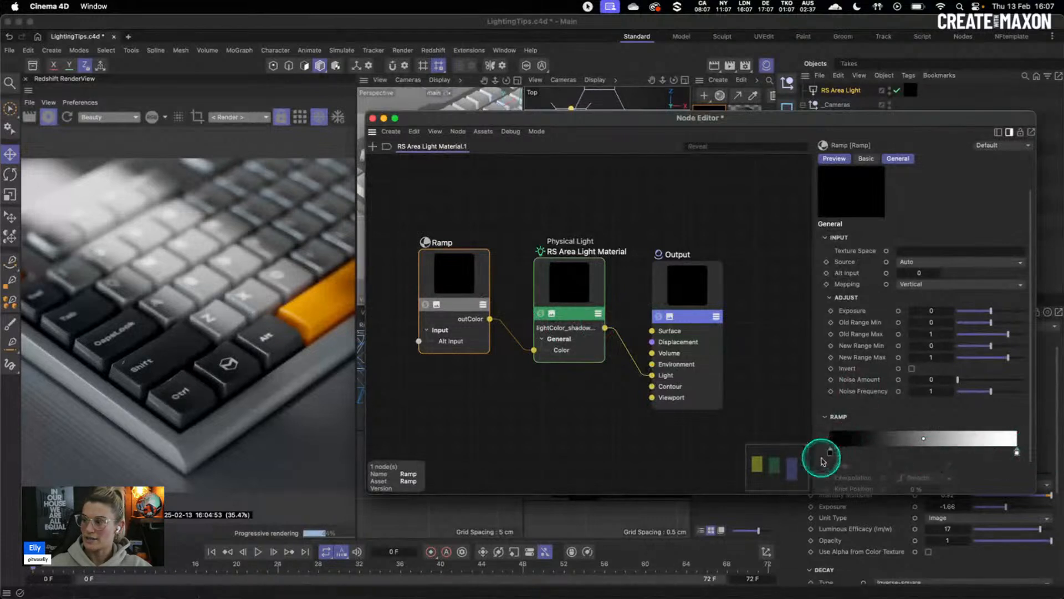
{"action": "left_click", "coordinate": [829, 453]}
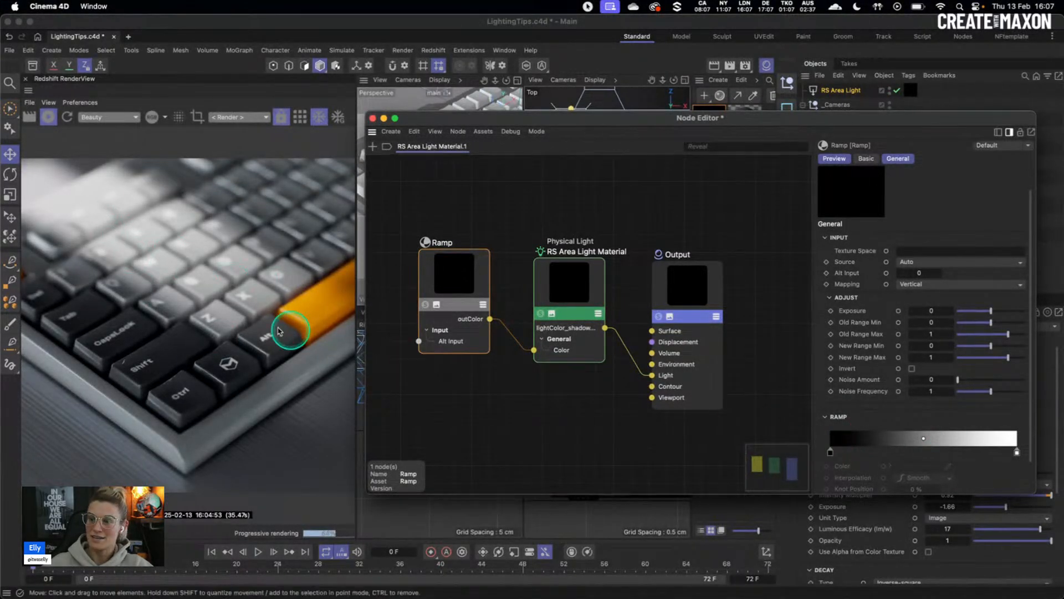
{"action": "left_click", "coordinate": [830, 455]}
{"action": "left_click_drag", "start_coordinate": [841, 455], "coordinate": [925, 453]}
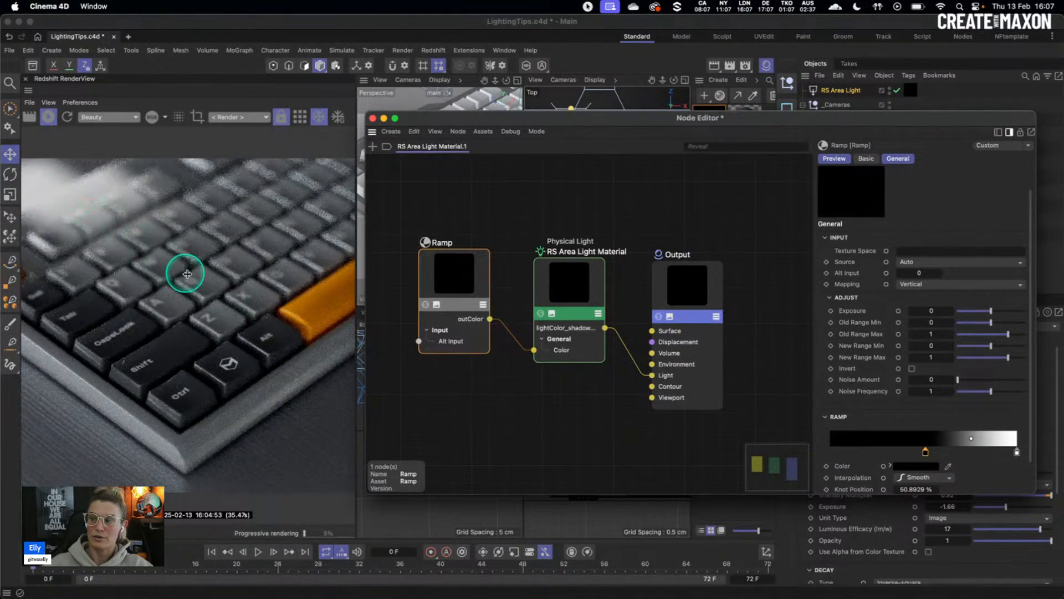
{"action": "left_click_drag", "start_coordinate": [925, 452], "coordinate": [881, 456]}
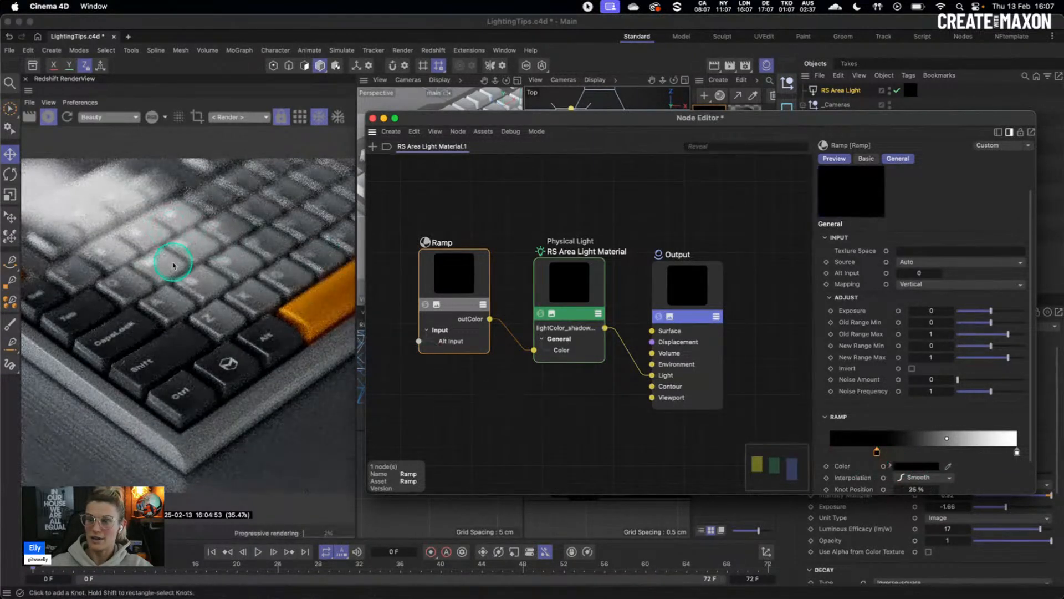
Set the Ramp's Mapping to Horizontal and return the black knot to the start of the gradient at about 0.9%.
{"action": "left_click", "coordinate": [915, 284]}
{"action": "left_click", "coordinate": [921, 325]}
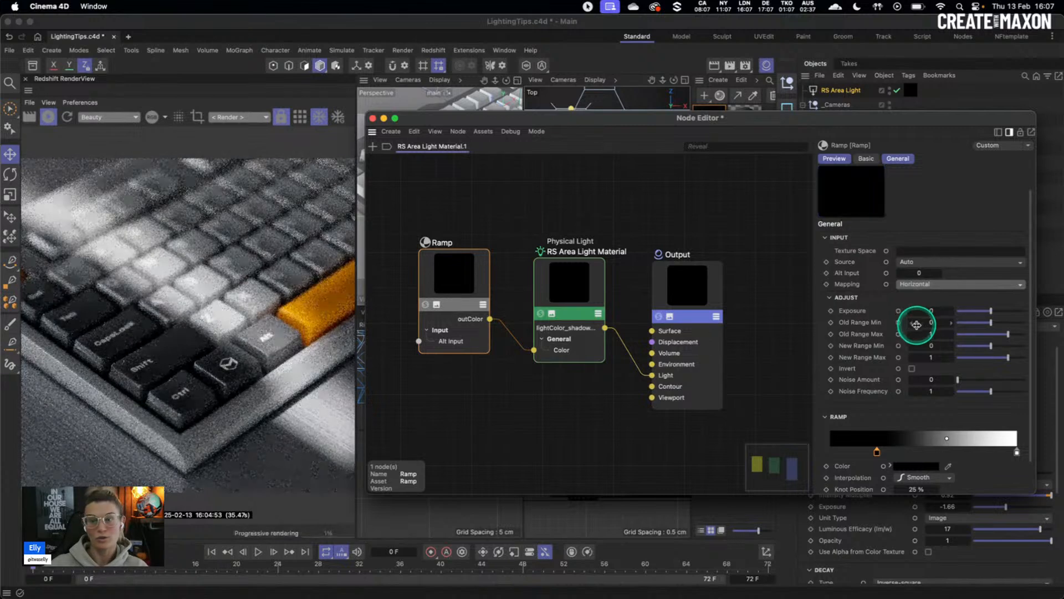
{"action": "left_click", "coordinate": [876, 453]}
{"action": "left_click_drag", "start_coordinate": [878, 452], "coordinate": [831, 451]}
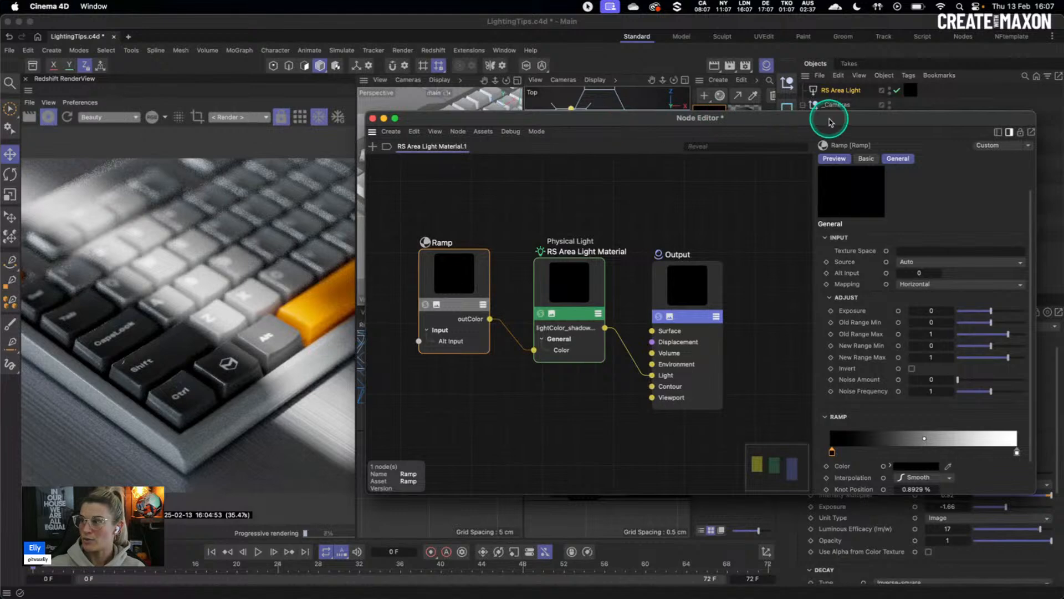
Set the RS Area Light's Spread to 0, moving the Node Editor aside to reach its shape settings and back again.
{"action": "left_click_drag", "start_coordinate": [829, 119], "coordinate": [479, 170]}
{"action": "left_click", "coordinate": [838, 90]}
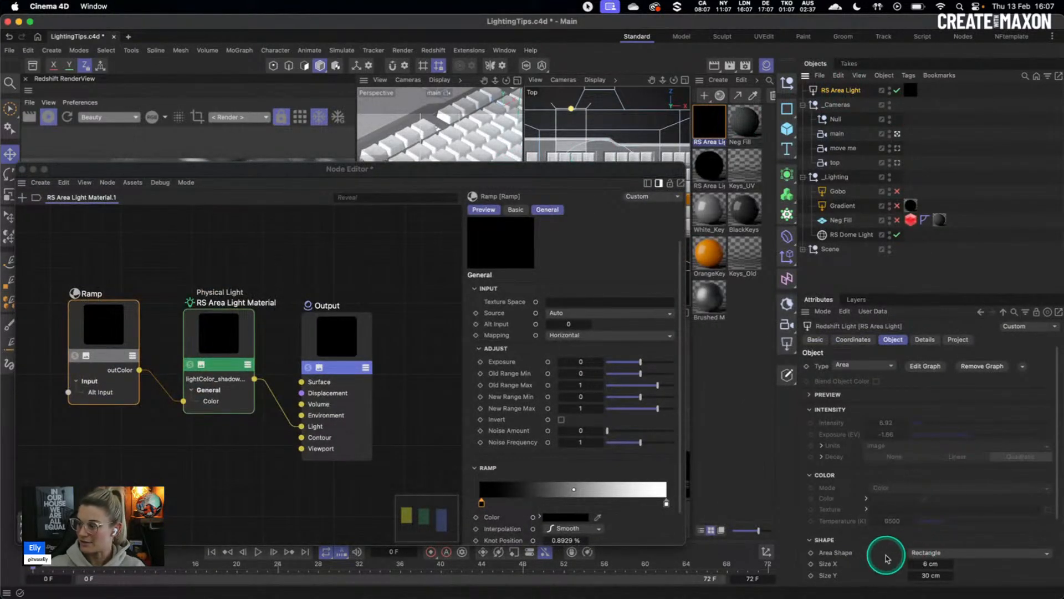
{"action": "scroll", "coordinate": [883, 555], "scroll_direction": "down", "scroll_amount": 1}
{"action": "left_click_drag", "start_coordinate": [958, 563], "coordinate": [946, 565]}
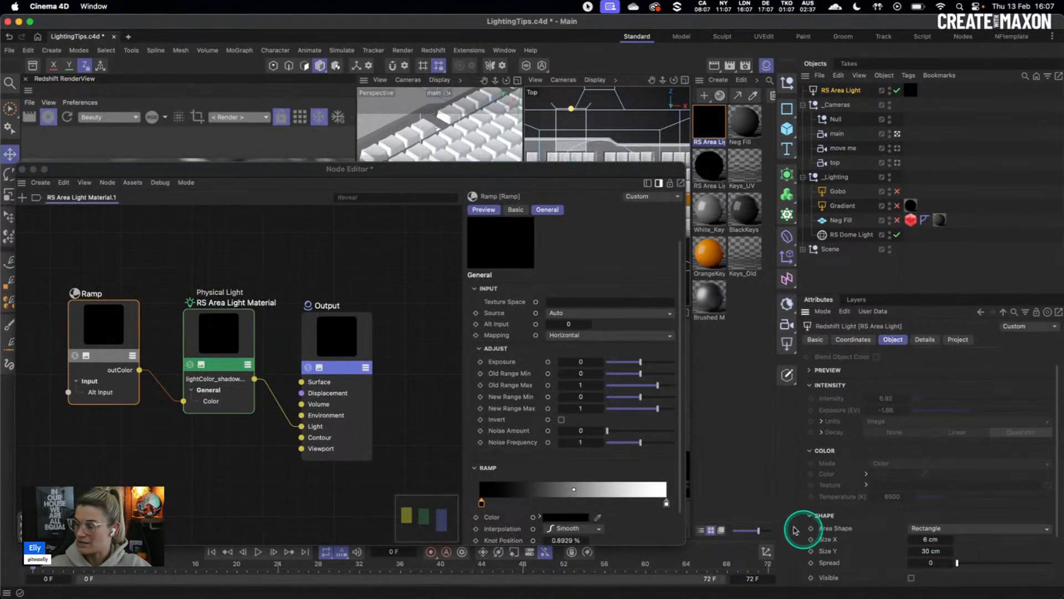
{"action": "left_click_drag", "start_coordinate": [313, 169], "coordinate": [692, 145]}
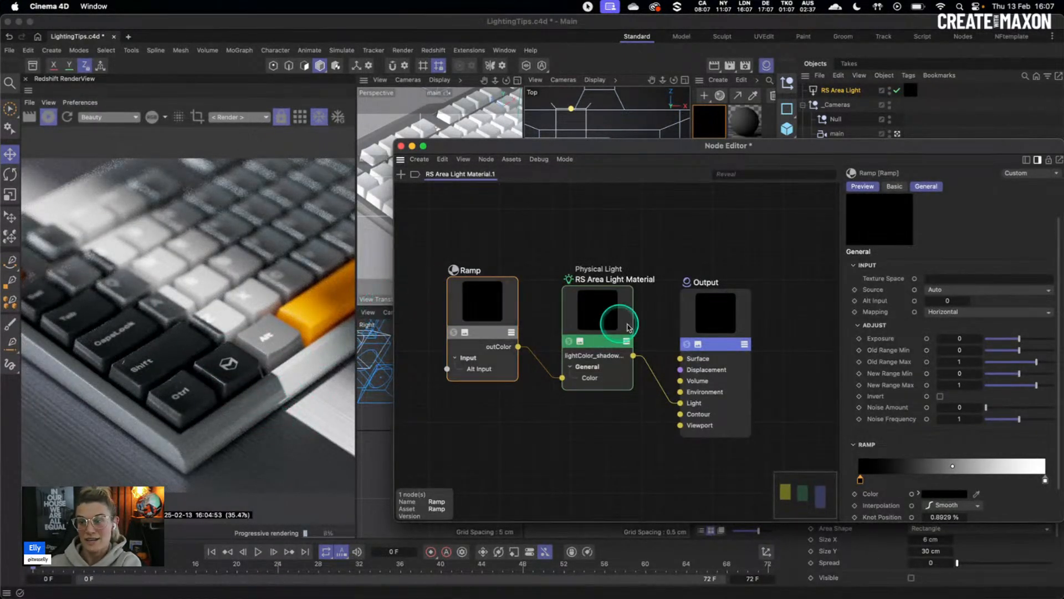
Build a black-white-black ramp with black knots at about 0.3% and 98.8% and the white knot at about 45%.
{"action": "left_click_drag", "start_coordinate": [862, 480], "coordinate": [873, 480]}
{"action": "left_click", "coordinate": [859, 480]}
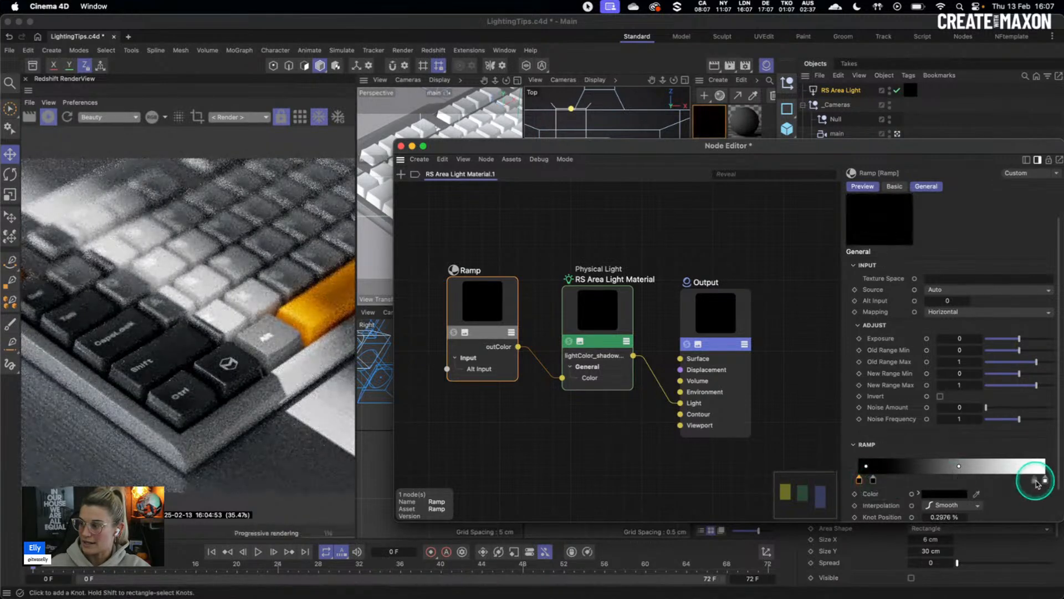
{"action": "left_click_drag", "start_coordinate": [1045, 480], "coordinate": [971, 480]}
{"action": "left_click_drag", "start_coordinate": [886, 487], "coordinate": [1043, 486]}
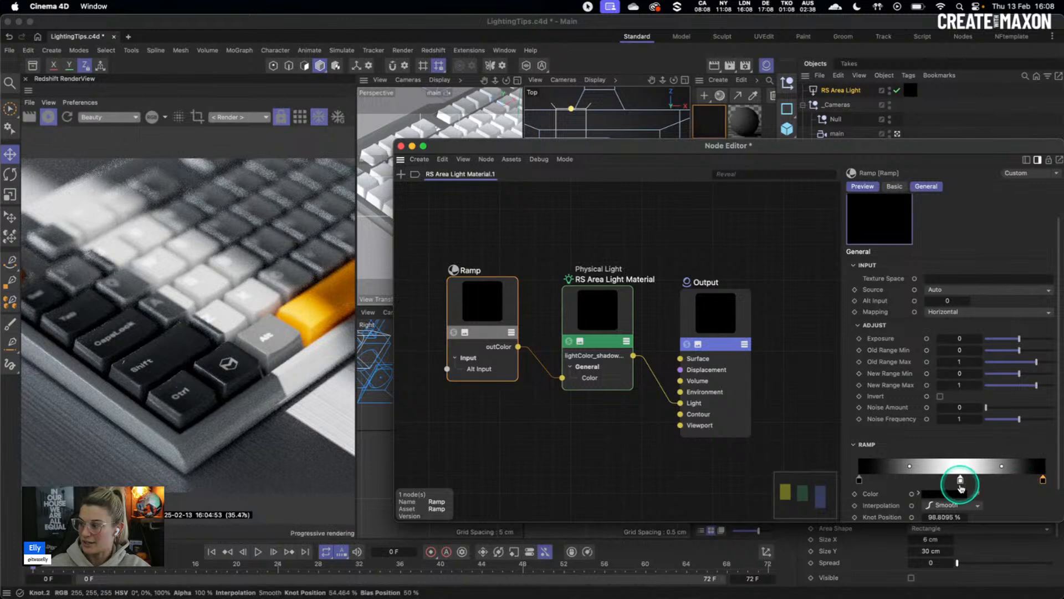
{"action": "left_click_drag", "start_coordinate": [961, 483], "coordinate": [943, 482]}
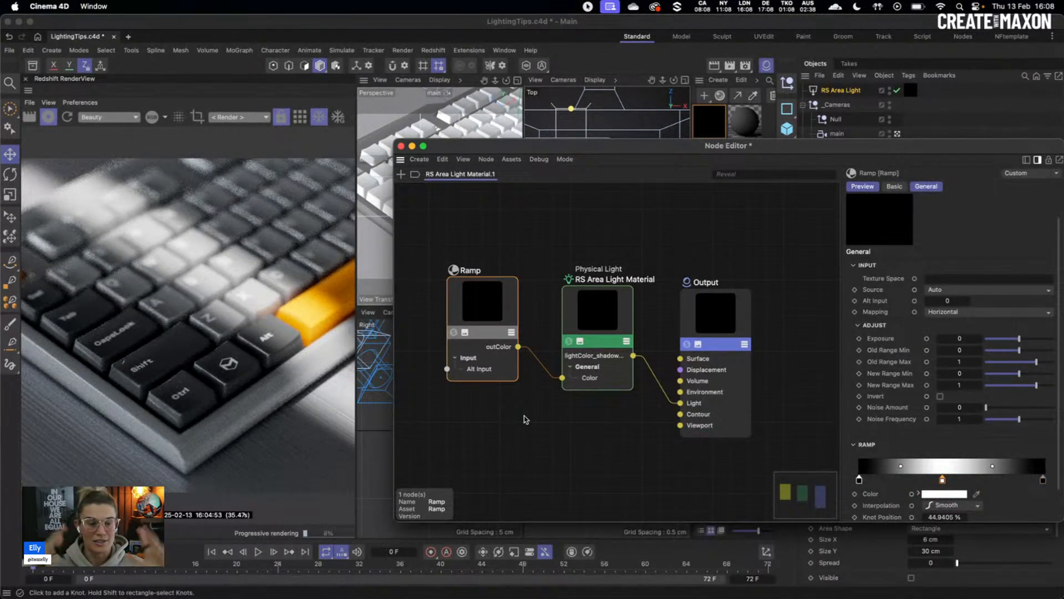
Recolor the ramp's middle white knot to orange with H 32°, S 90% and V 100%.
{"action": "left_click", "coordinate": [370, 271]}
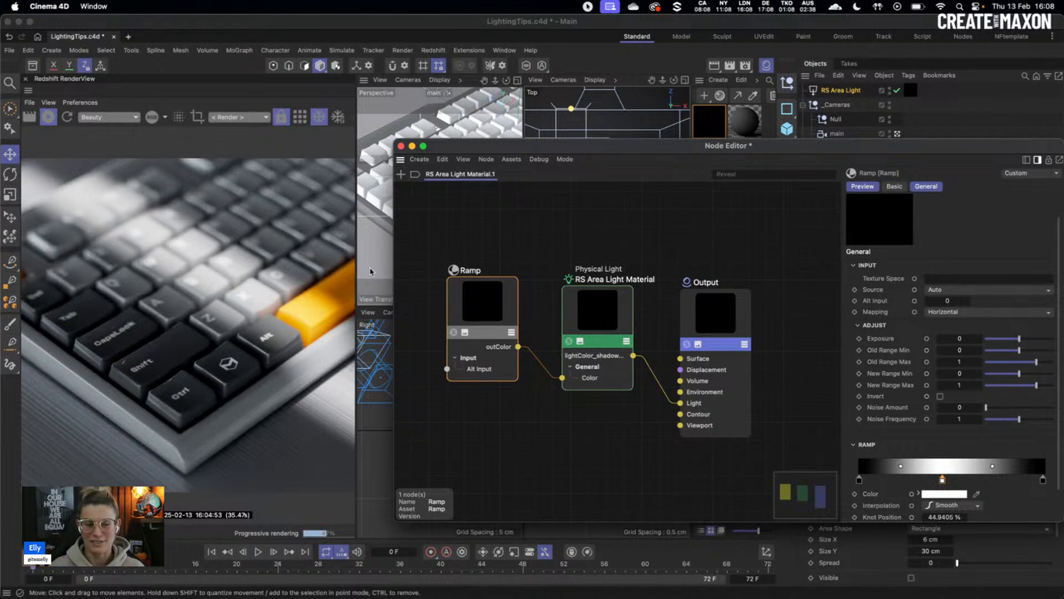
{"action": "left_click_drag", "start_coordinate": [483, 310], "coordinate": [483, 314]}
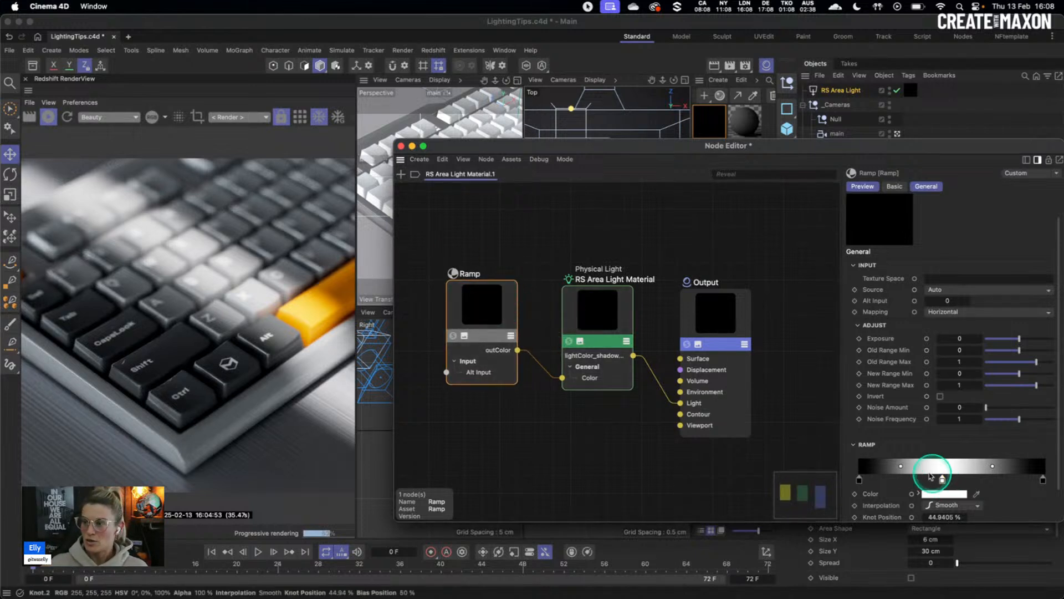
{"action": "scroll", "coordinate": [881, 446], "scroll_direction": "down", "scroll_amount": 2}
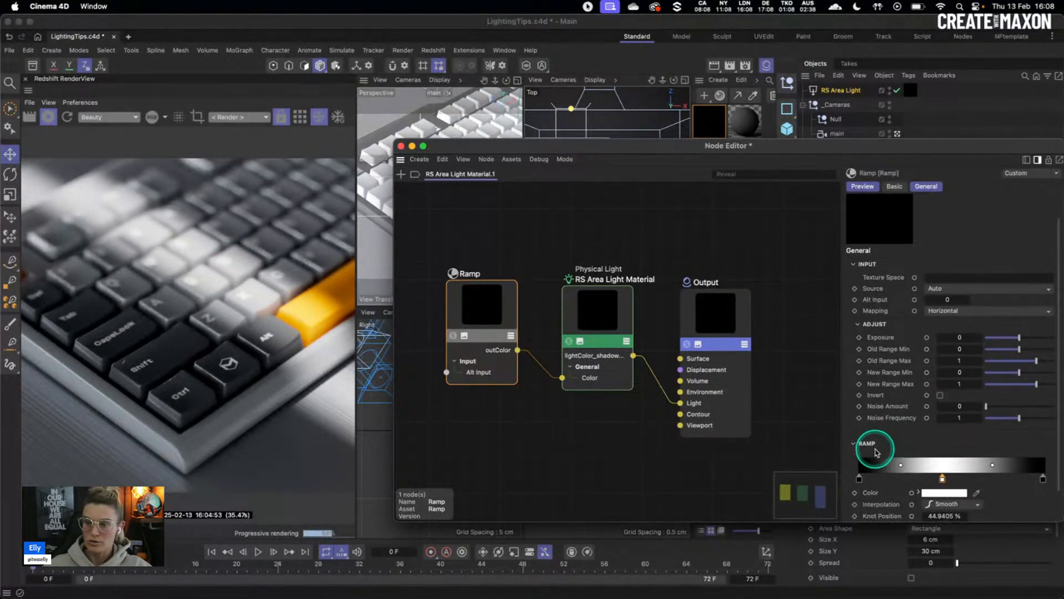
{"action": "left_click", "coordinate": [942, 456]}
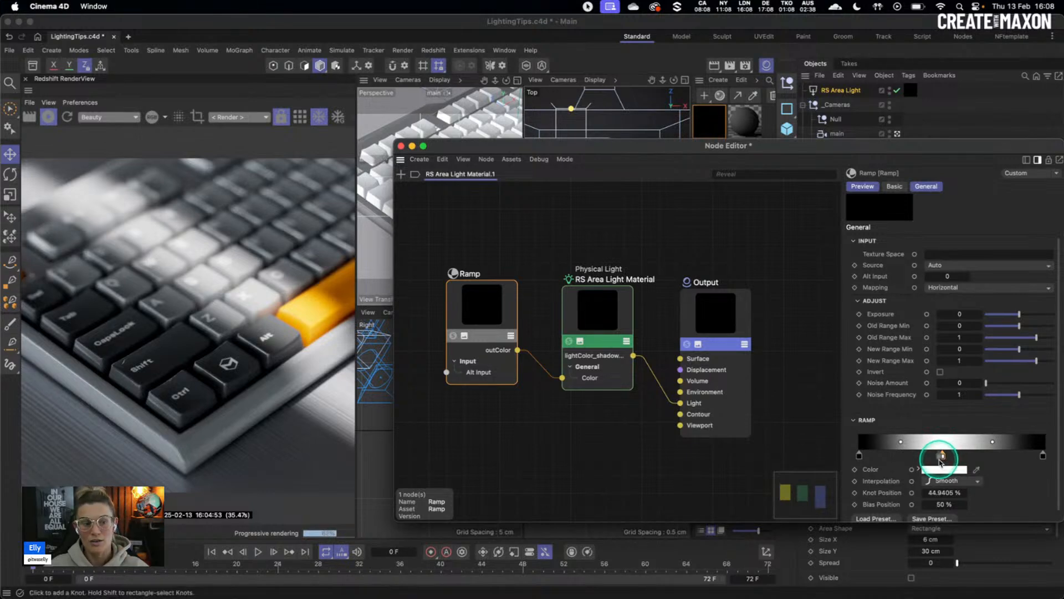
{"action": "double_click", "coordinate": [942, 456]}
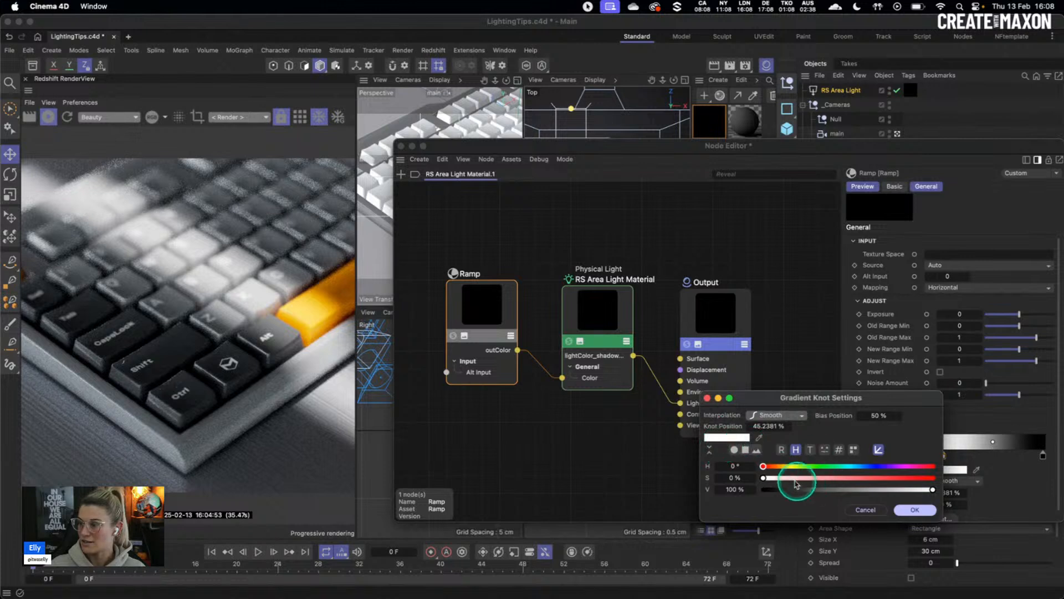
{"action": "left_click_drag", "start_coordinate": [764, 465], "coordinate": [916, 478]}
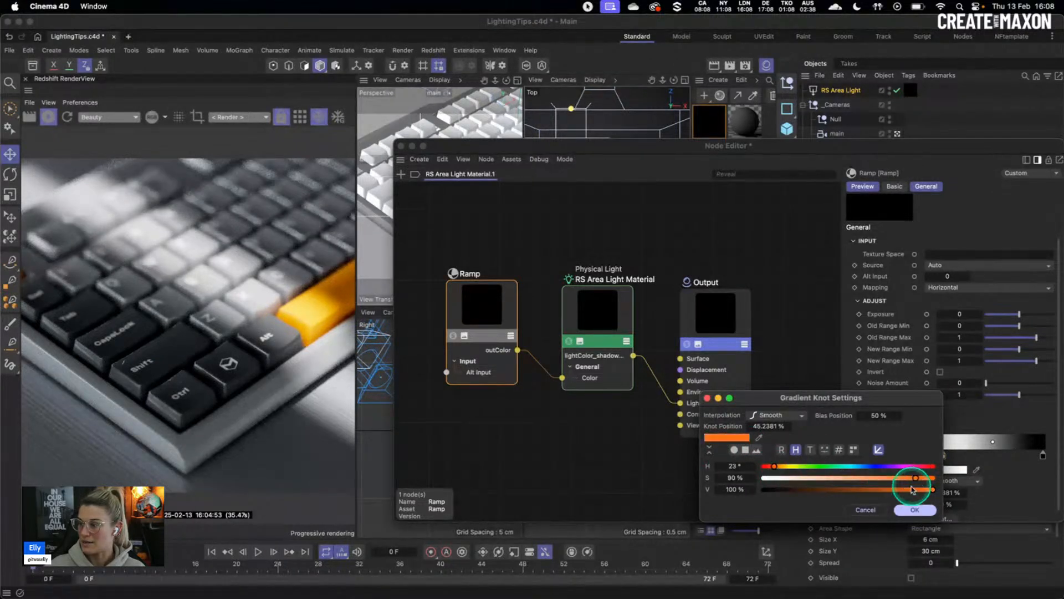
{"action": "left_click_drag", "start_coordinate": [782, 466], "coordinate": [779, 467]}
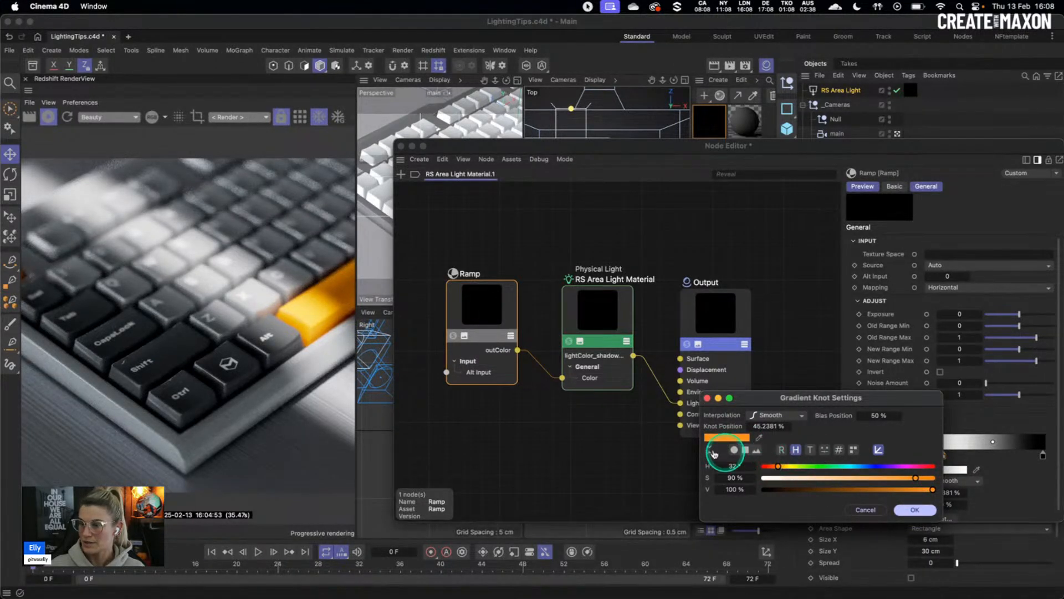
{"action": "left_click", "coordinate": [909, 510]}
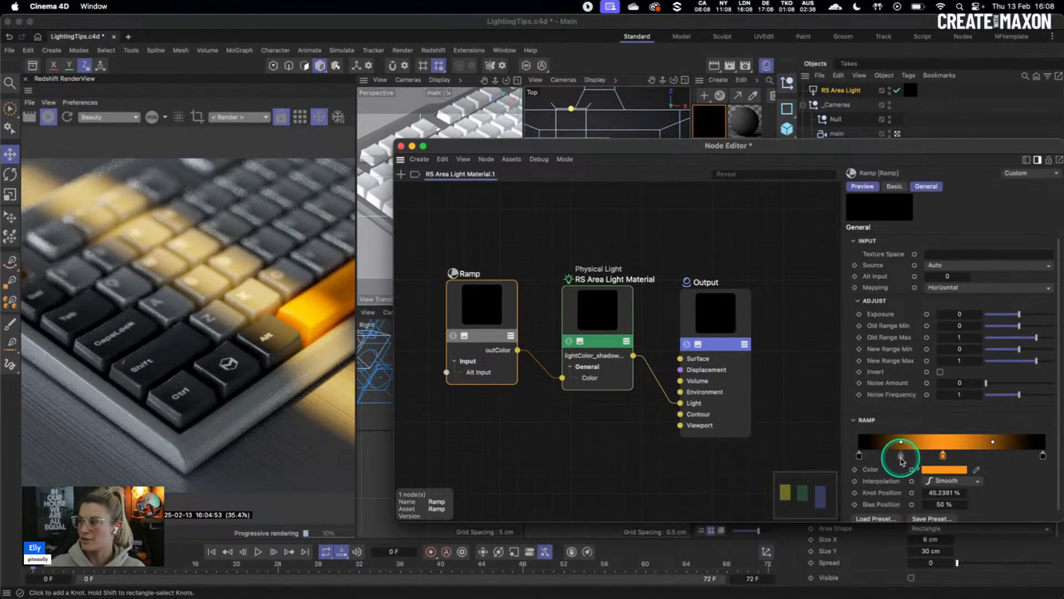
Add a yellow knot (H 54°, S 90%, V 80%) at about 23% on the ramp and duplicate it at about 70%.
{"action": "left_click", "coordinate": [901, 456]}
{"action": "left_click", "coordinate": [944, 469]}
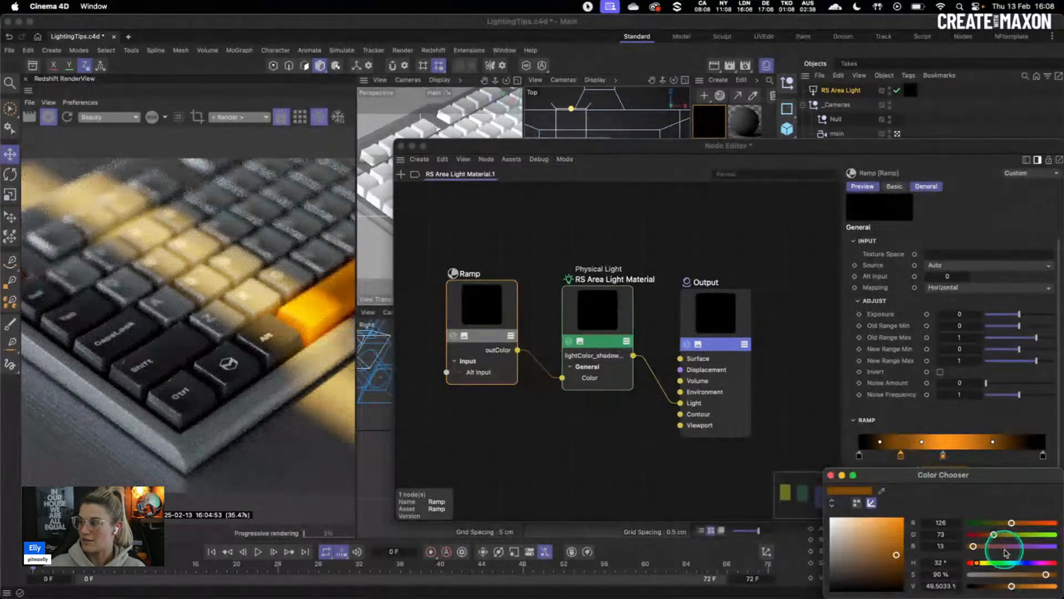
{"action": "left_click_drag", "start_coordinate": [976, 563], "coordinate": [982, 563]}
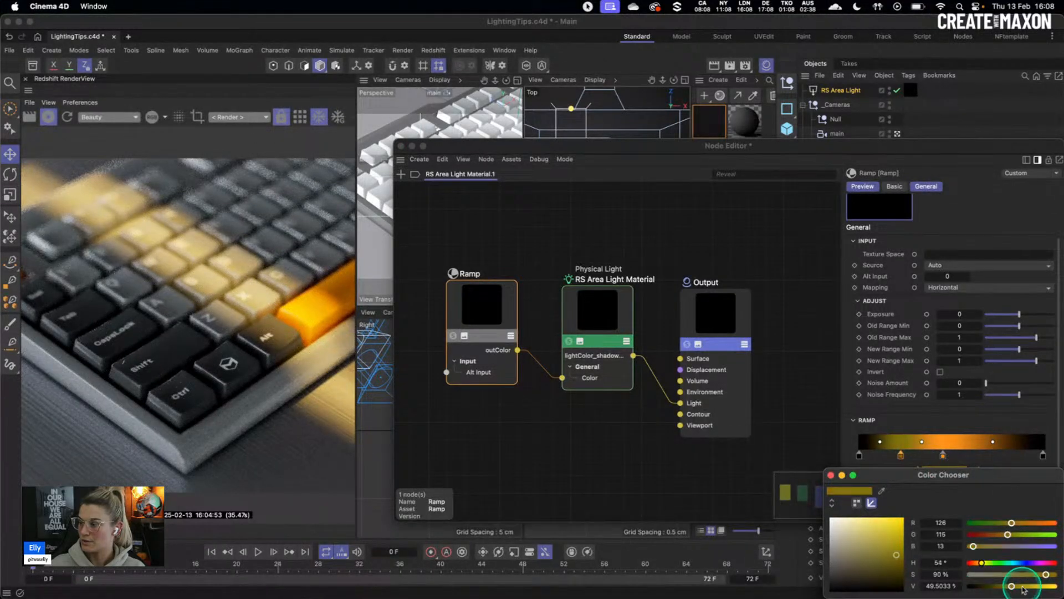
{"action": "left_click_drag", "start_coordinate": [1036, 589], "coordinate": [1045, 587]}
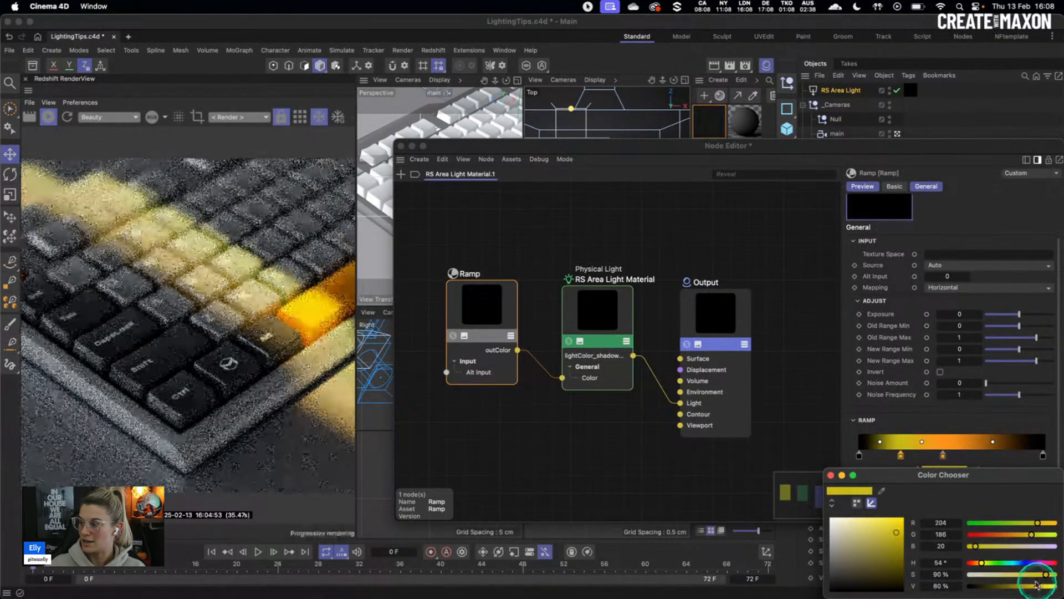
{"action": "left_click", "coordinate": [831, 475]}
{"action": "left_click", "coordinate": [944, 469]}
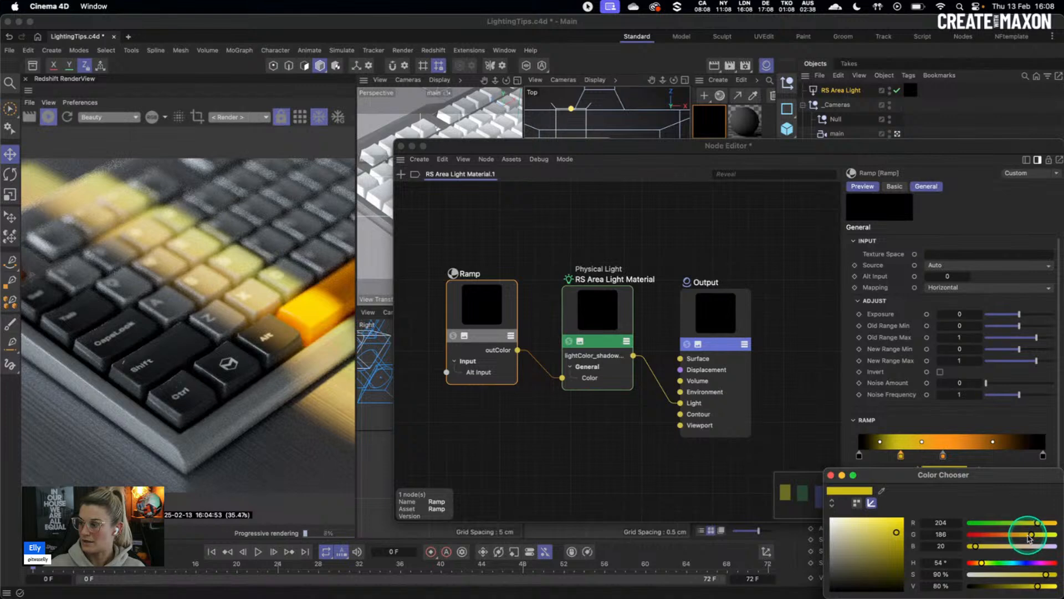
{"action": "left_click", "coordinate": [831, 475]}
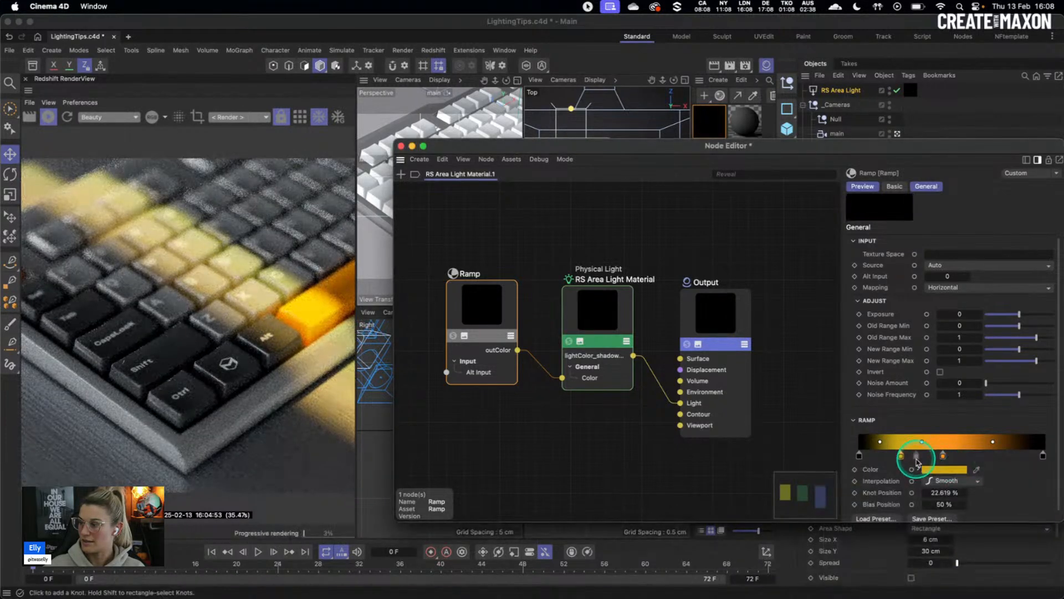
{"action": "left_click_drag", "start_coordinate": [902, 456], "coordinate": [990, 457], "text": "ctrl"}
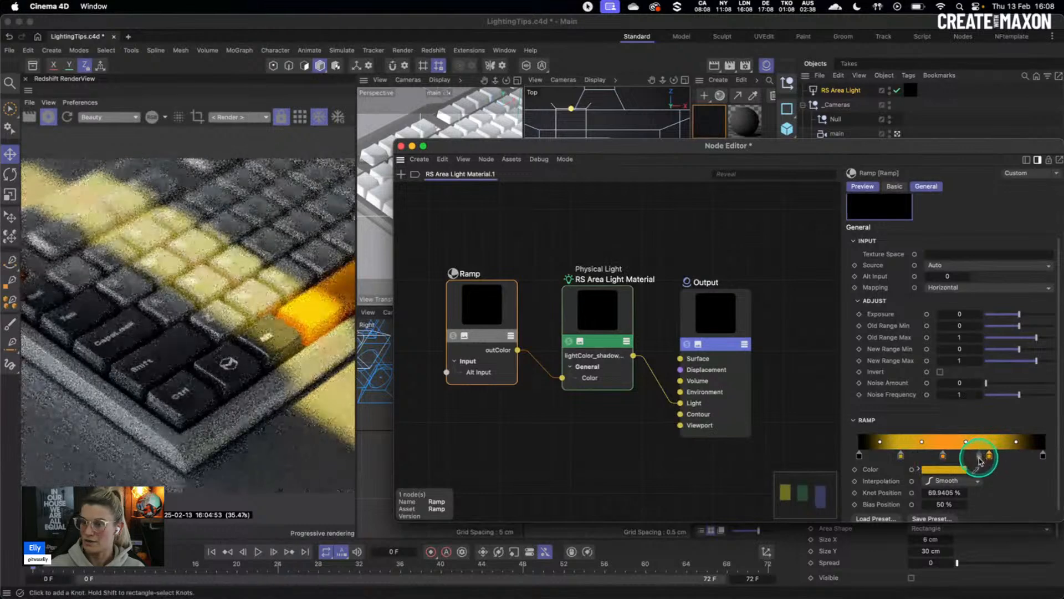
Change the ramp's middle knot to orange-red with RGB 255, 70, 25.
{"action": "left_click", "coordinate": [942, 455]}
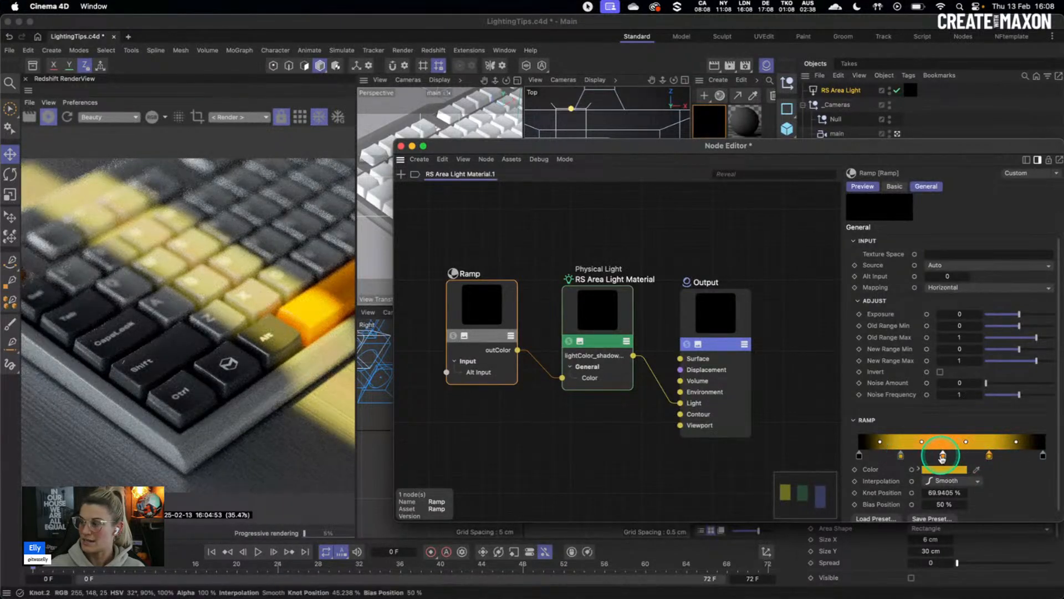
{"action": "left_click", "coordinate": [944, 470]}
{"action": "left_click", "coordinate": [992, 535]}
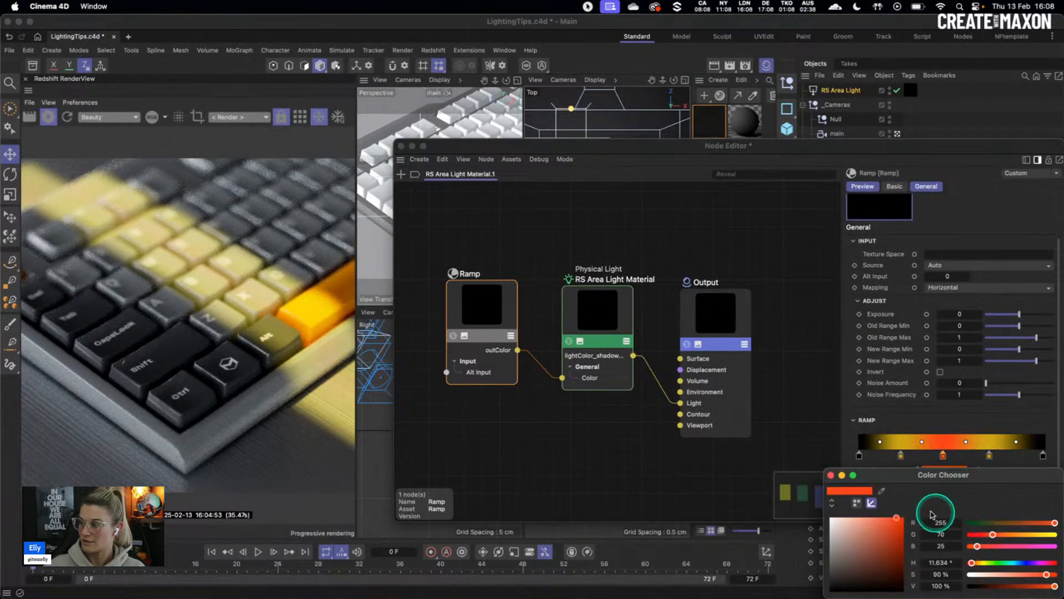
{"action": "left_click", "coordinate": [831, 475]}
Shift both yellow side knots of the ramp to orange by lowering their green, using RGB 207, 106, 21 for the one at about 70%.
{"action": "left_click", "coordinate": [901, 455]}
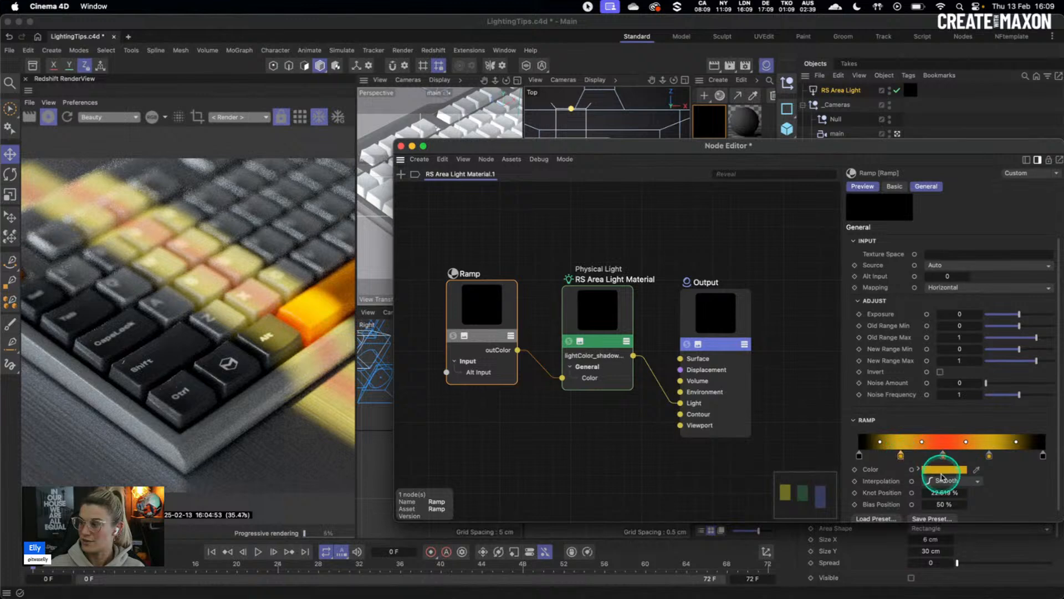
{"action": "left_click", "coordinate": [944, 470]}
{"action": "left_click_drag", "start_coordinate": [1031, 527], "coordinate": [1006, 534]}
{"action": "left_click", "coordinate": [831, 475]}
{"action": "left_click", "coordinate": [989, 455]}
{"action": "left_click", "coordinate": [944, 469]}
{"action": "left_click_drag", "start_coordinate": [1023, 536], "coordinate": [1004, 534]}
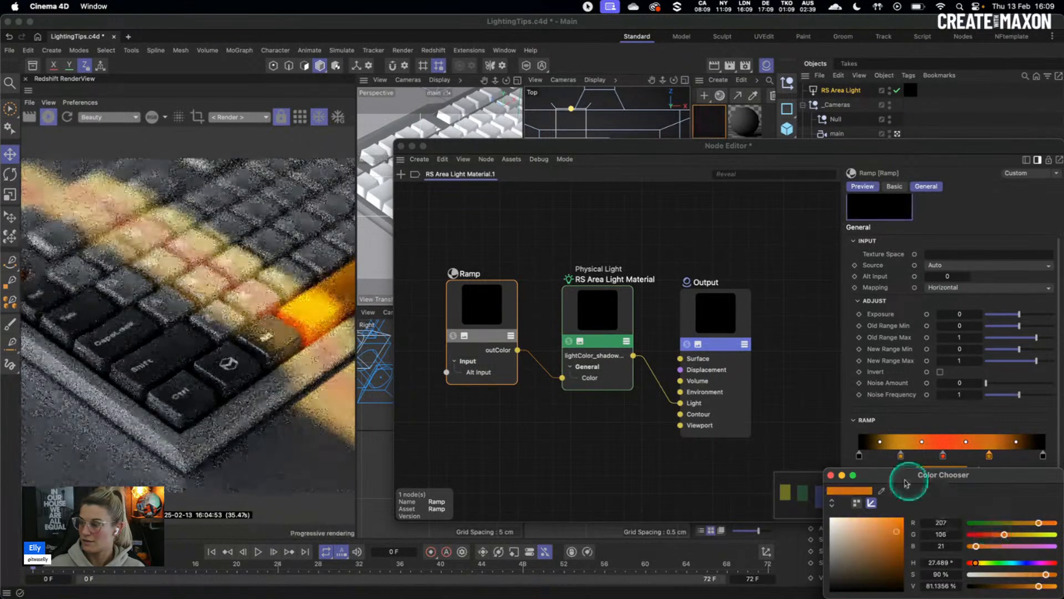
{"action": "left_click", "coordinate": [830, 475]}
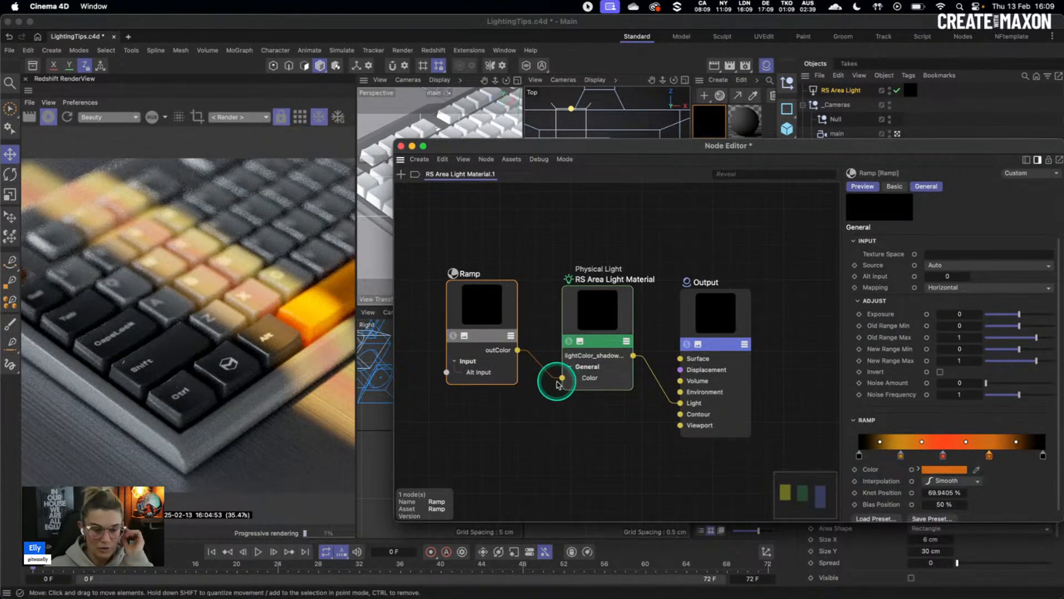
Set the Ramp's Mapping to Vertical and move the Node Editor clear of the object list.
{"action": "left_click", "coordinate": [942, 288]}
{"action": "left_click", "coordinate": [954, 322]}
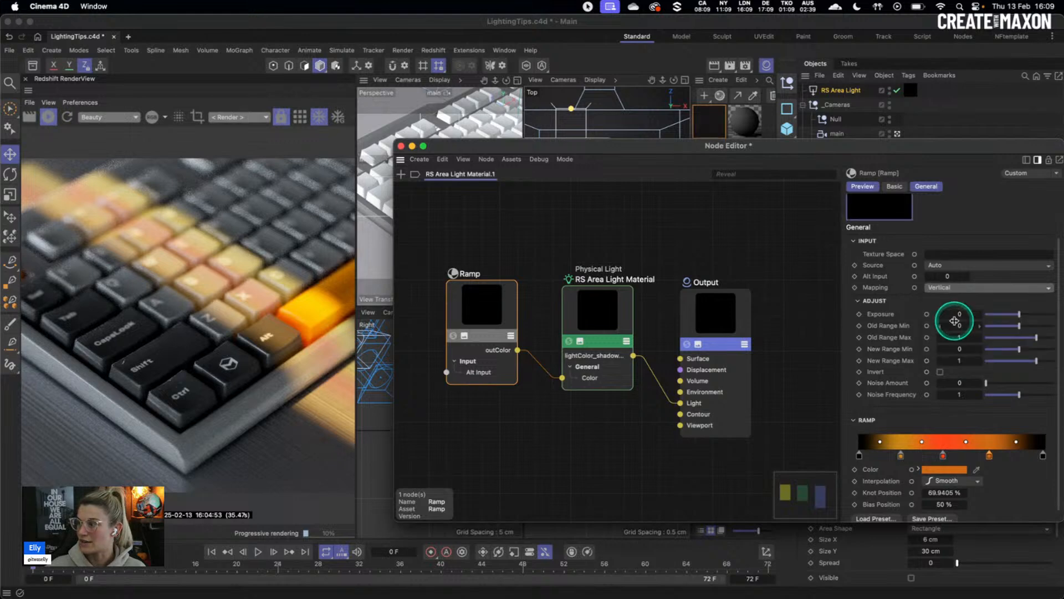
{"action": "left_click", "coordinate": [503, 295]}
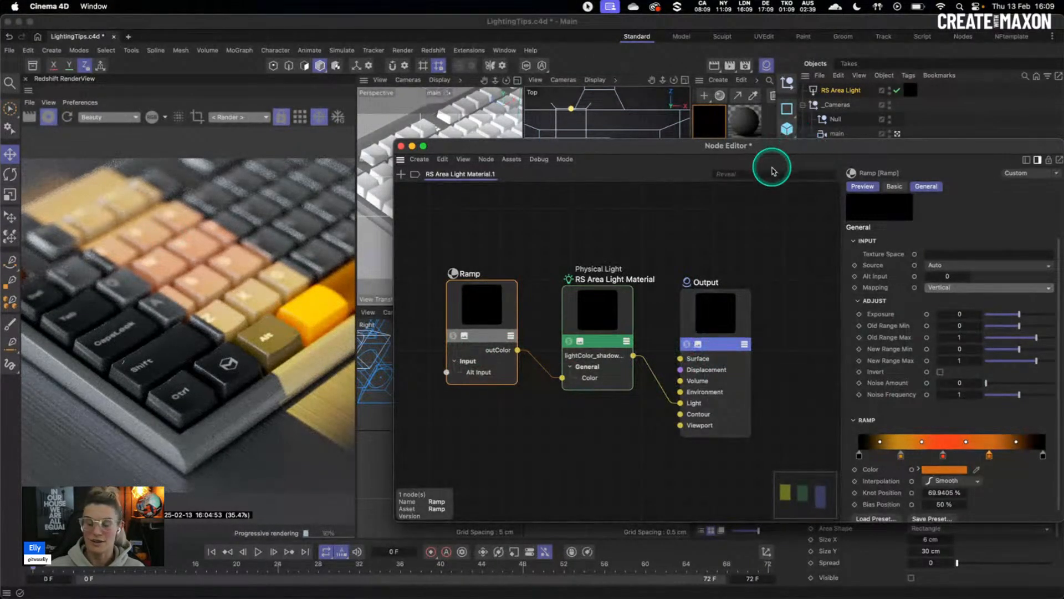
{"action": "left_click_drag", "start_coordinate": [641, 144], "coordinate": [457, 196]}
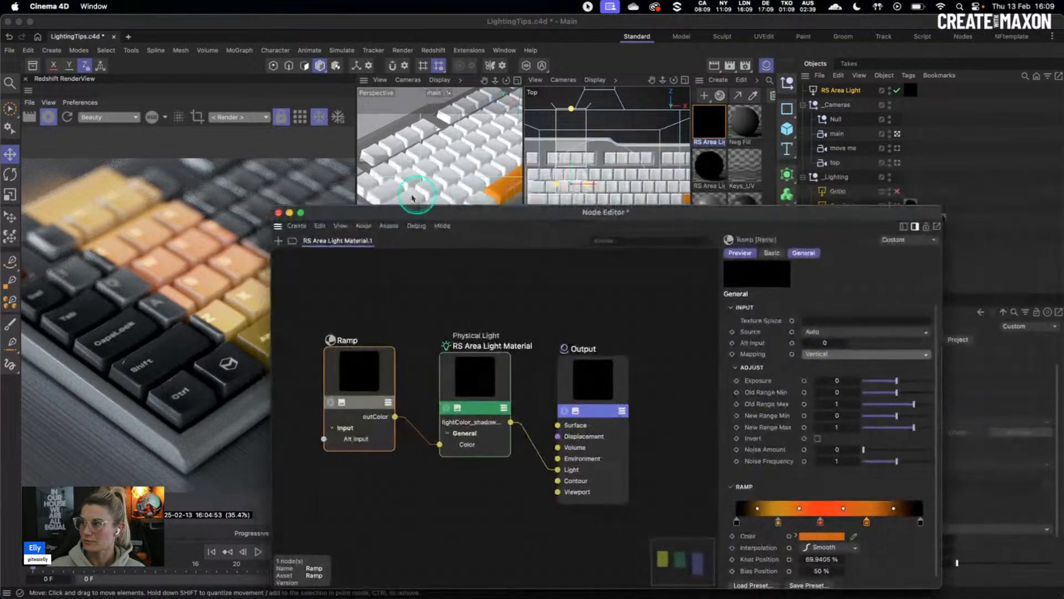
Switch the lighting from RS Area Light to the Gradient light and examine the ramp in the Gradient light's material.
{"action": "left_click", "coordinate": [277, 213]}
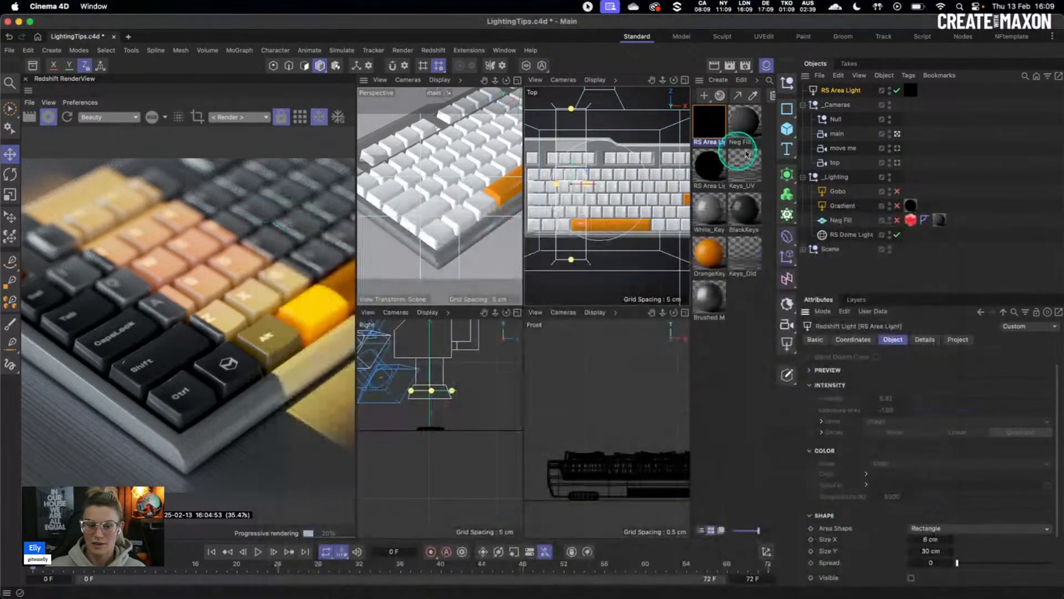
{"action": "left_click", "coordinate": [897, 90]}
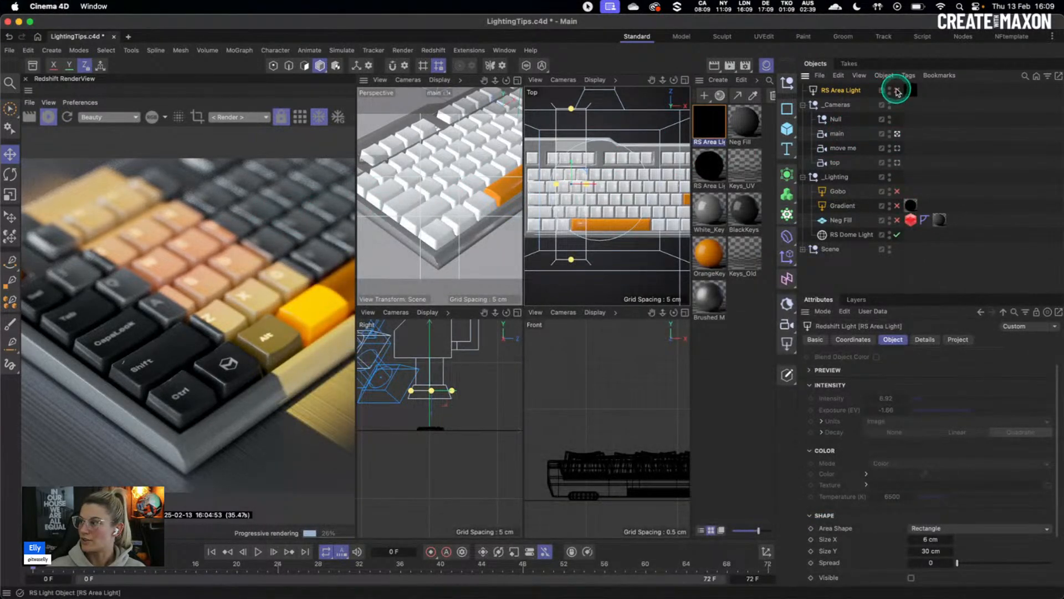
{"action": "left_click", "coordinate": [897, 205]}
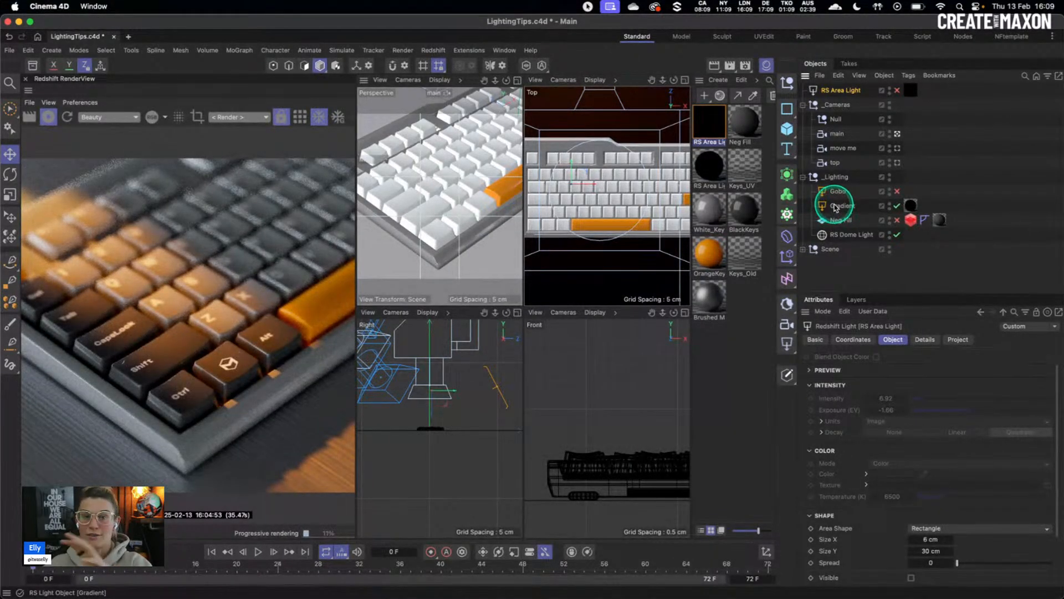
{"action": "left_click", "coordinate": [840, 206]}
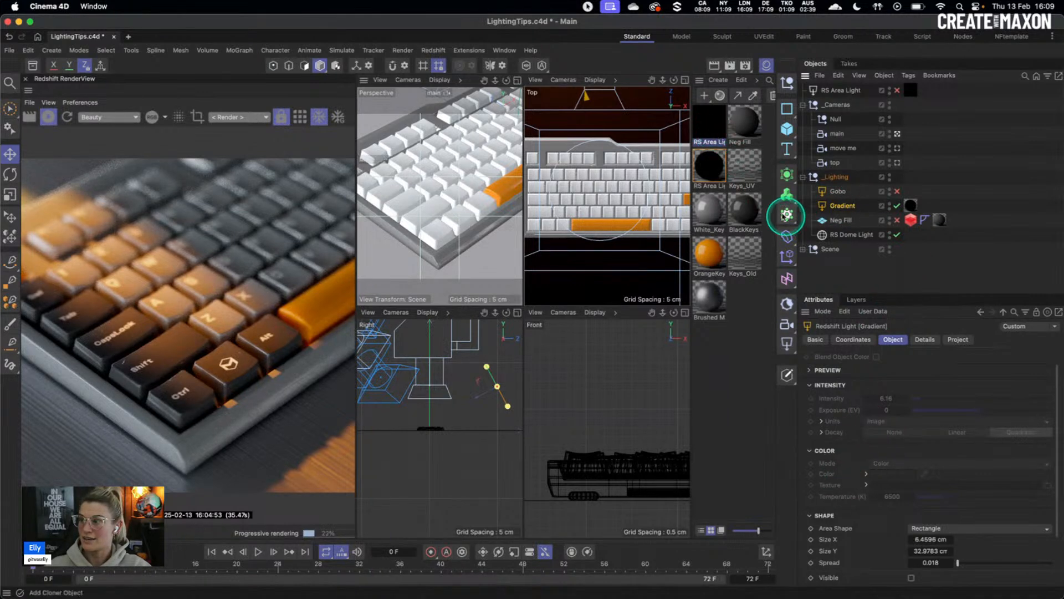
{"action": "double_click", "coordinate": [710, 166]}
{"action": "left_click_drag", "start_coordinate": [499, 327], "coordinate": [503, 321]}
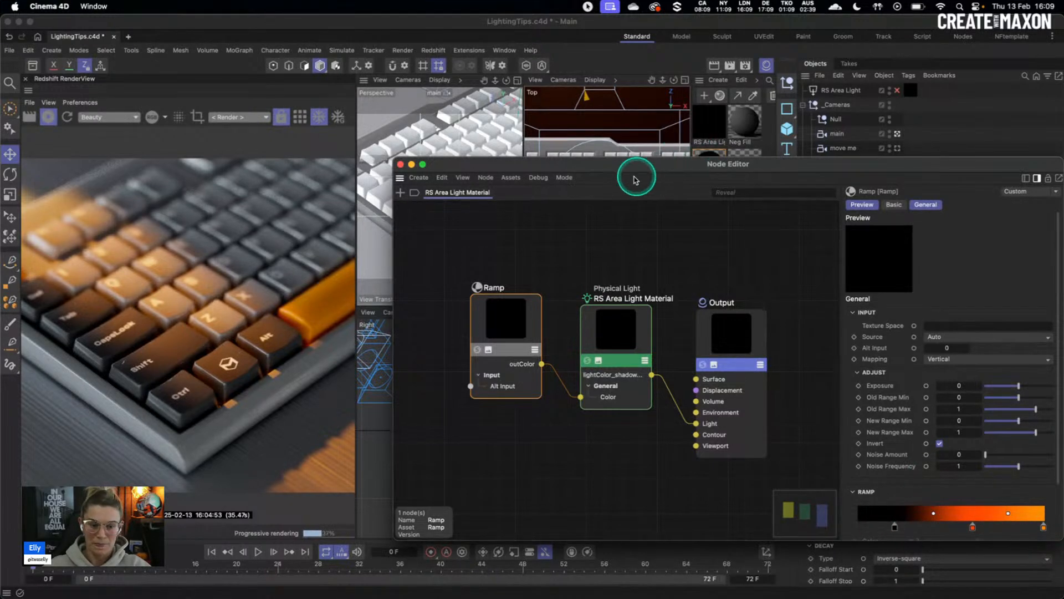
{"action": "left_click", "coordinate": [400, 165]}
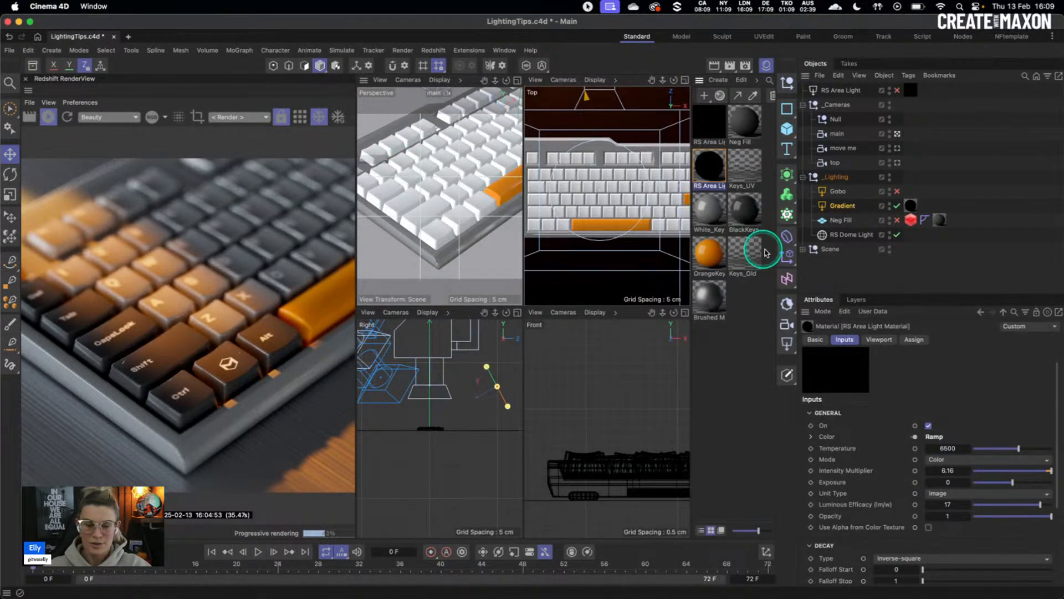
{"action": "left_click", "coordinate": [846, 209]}
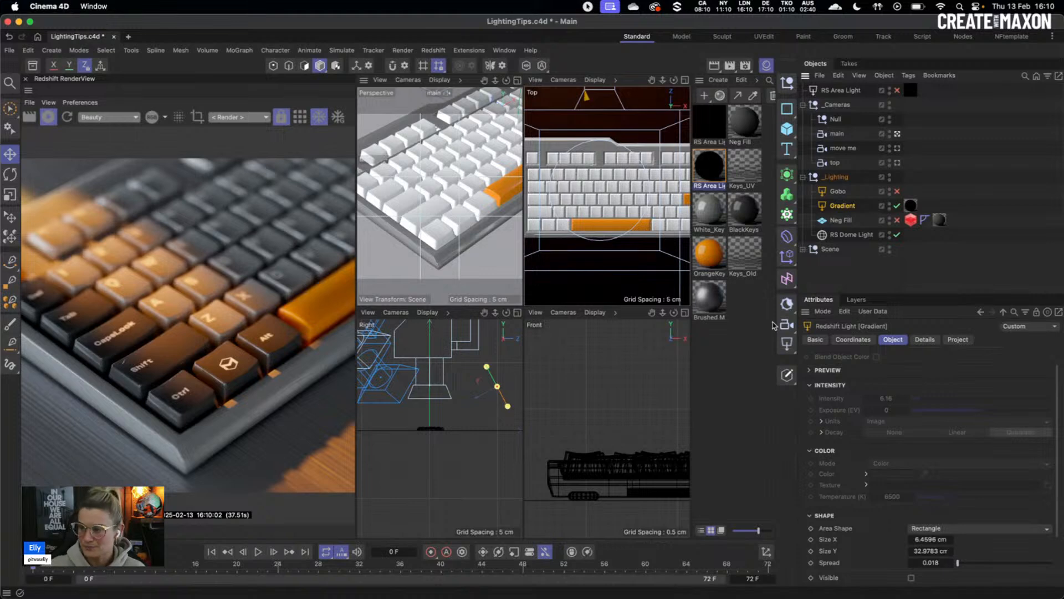
Disable the Gradient light, re-enable RS Area Light and remove its material tag.
{"action": "left_click", "coordinate": [898, 206]}
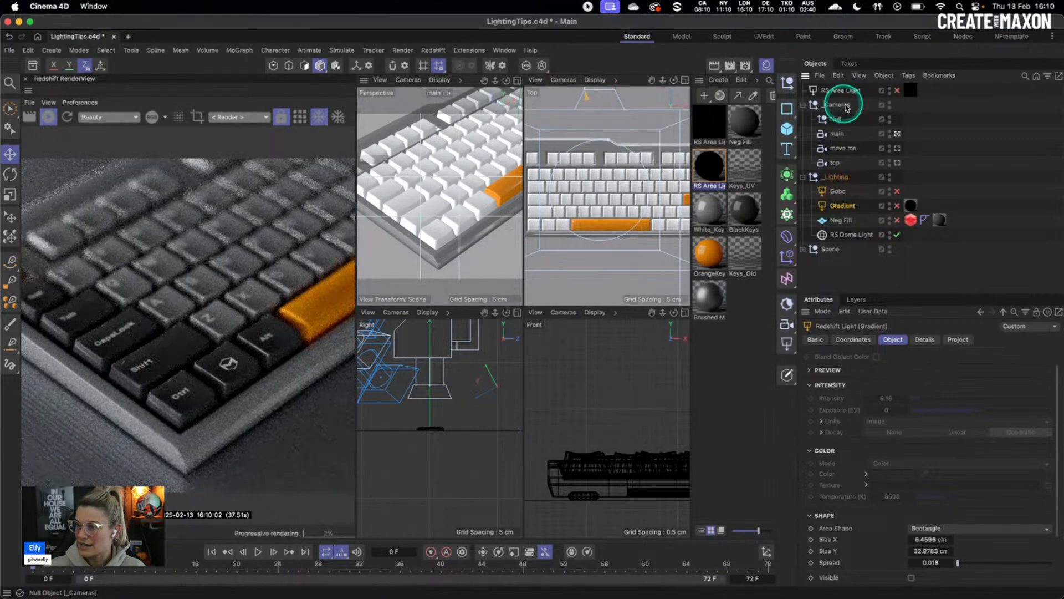
{"action": "left_click", "coordinate": [898, 91]}
{"action": "left_click", "coordinate": [909, 92]}
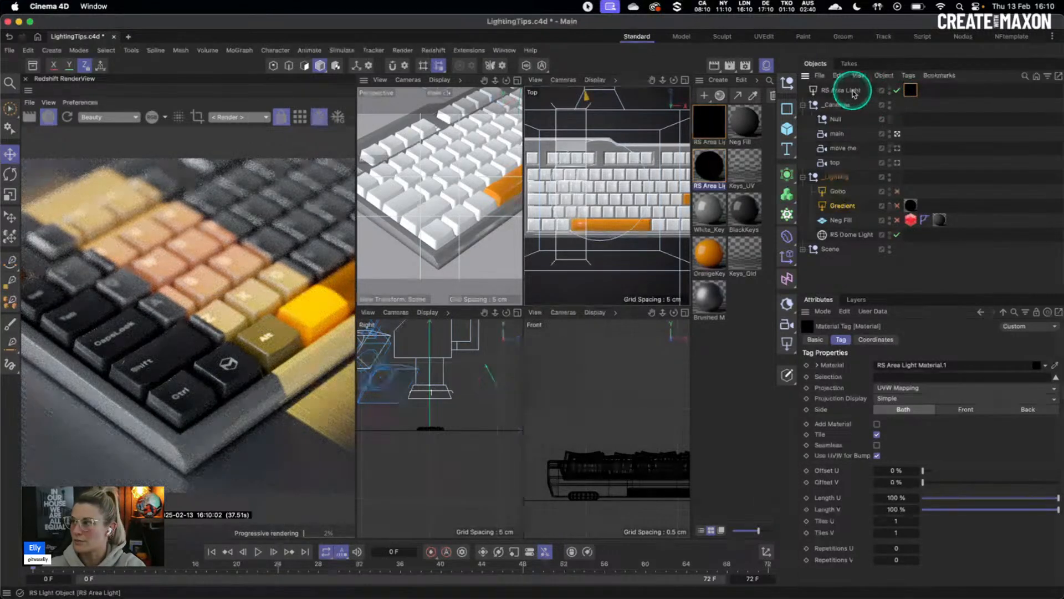
{"action": "left_click", "coordinate": [854, 92]}
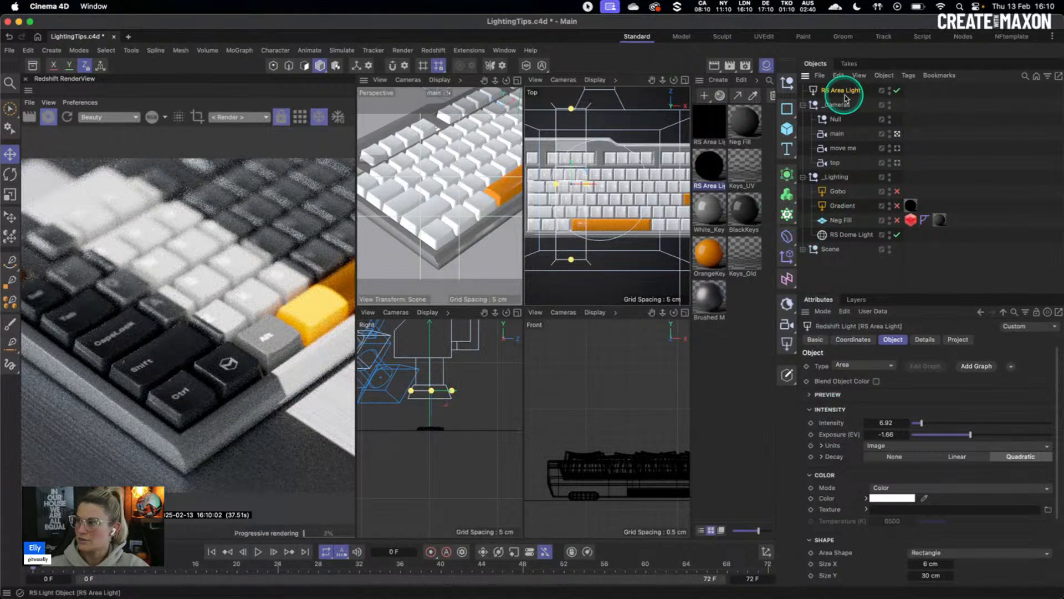
Set RS Area Light's Size X and Size Y to 5 cm, and scale it up to about 8.87 cm square.
{"action": "scroll", "coordinate": [871, 419], "scroll_direction": "down", "scroll_amount": 5}
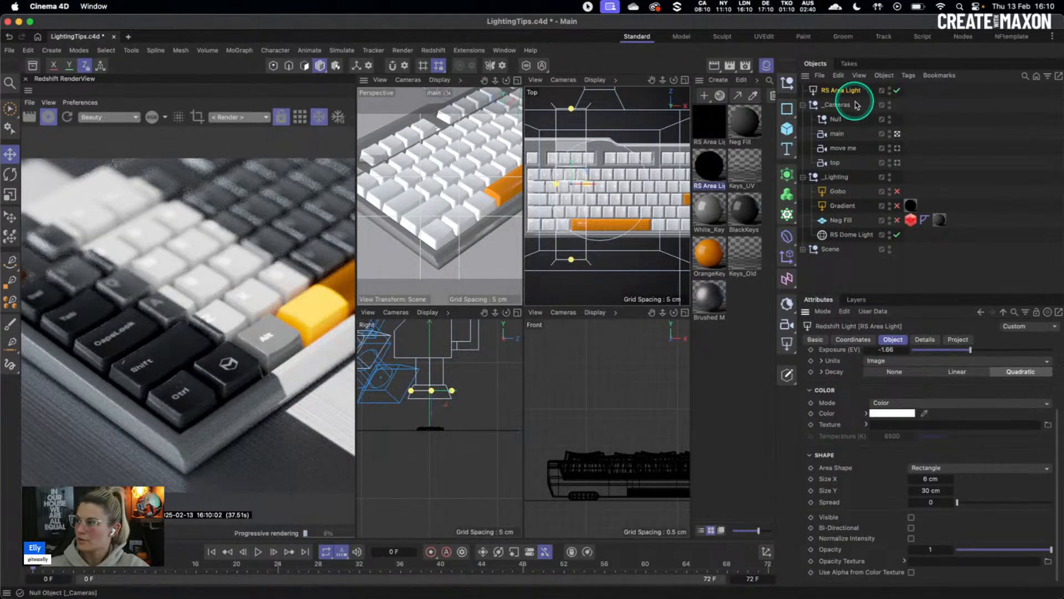
{"action": "left_click", "coordinate": [941, 479]}
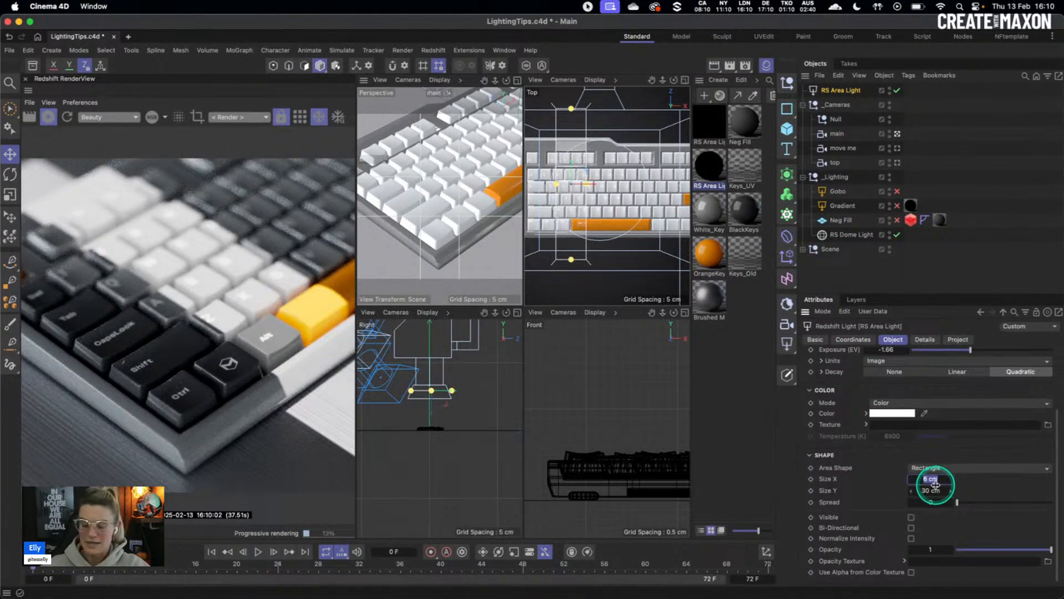
{"action": "type", "text": "5"}
{"action": "key", "text": "Tab"}
{"action": "type", "text": "5"}
{"action": "key", "text": "Return"}
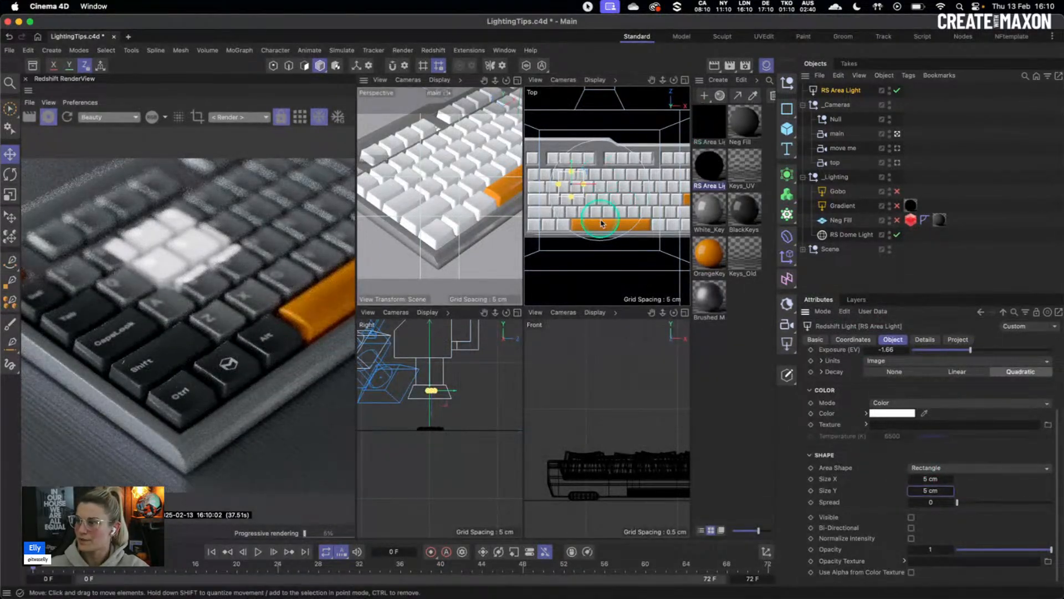
{"action": "left_click", "coordinate": [601, 220]}
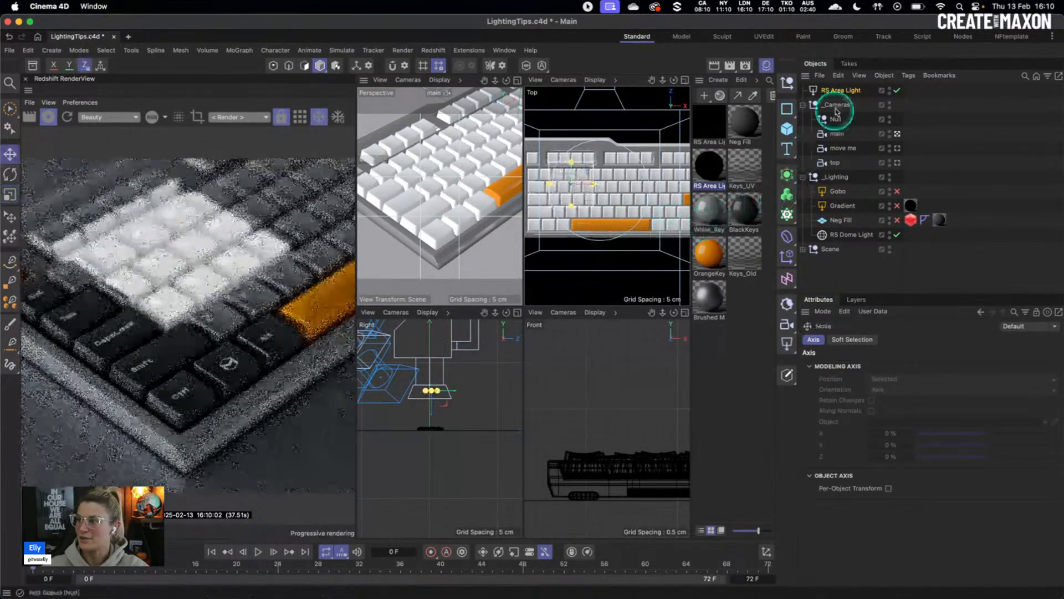
{"action": "left_click", "coordinate": [880, 91]}
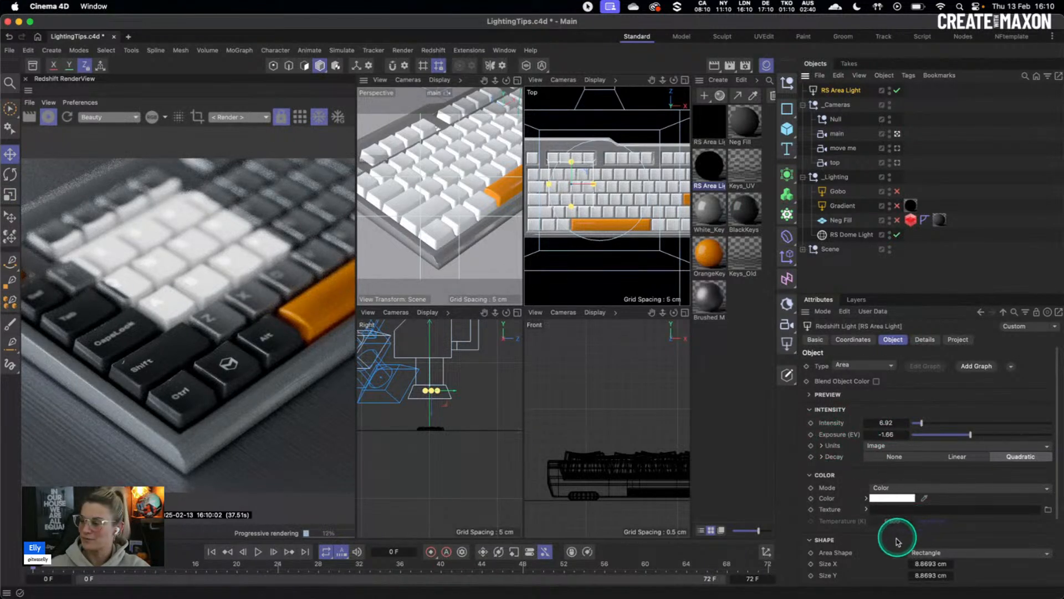
Preview GSG_Gobos_Lines_Lines_06.jpg, load it as RS Area Light's Opacity Texture, and raise the light's Intensity to about 29.45.
{"action": "scroll", "coordinate": [891, 542], "scroll_direction": "down", "scroll_amount": 4}
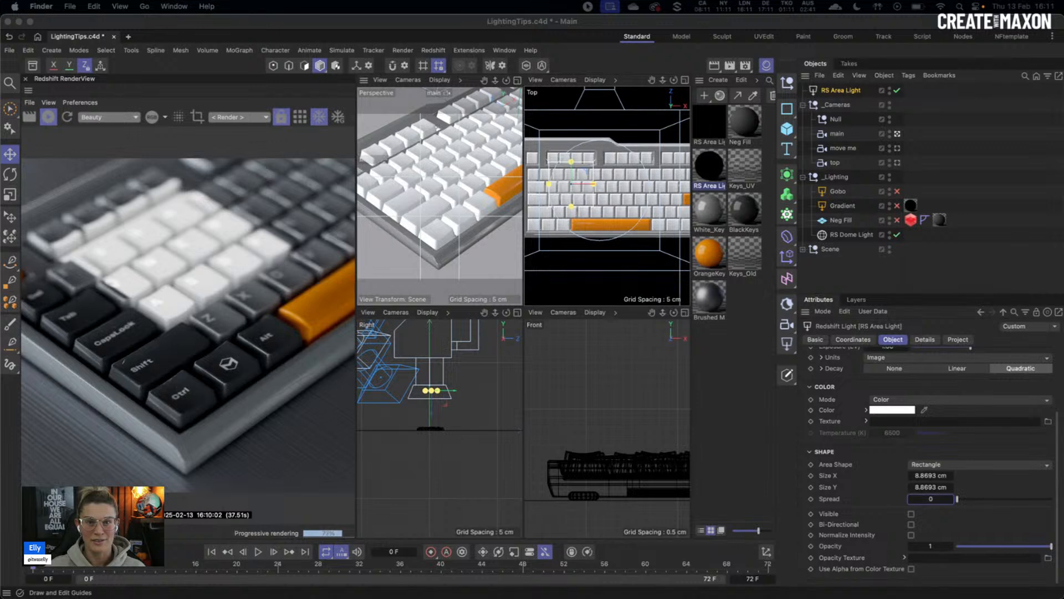
{"action": "left_click_drag", "start_coordinate": [0, 35], "coordinate": [214, 30]}
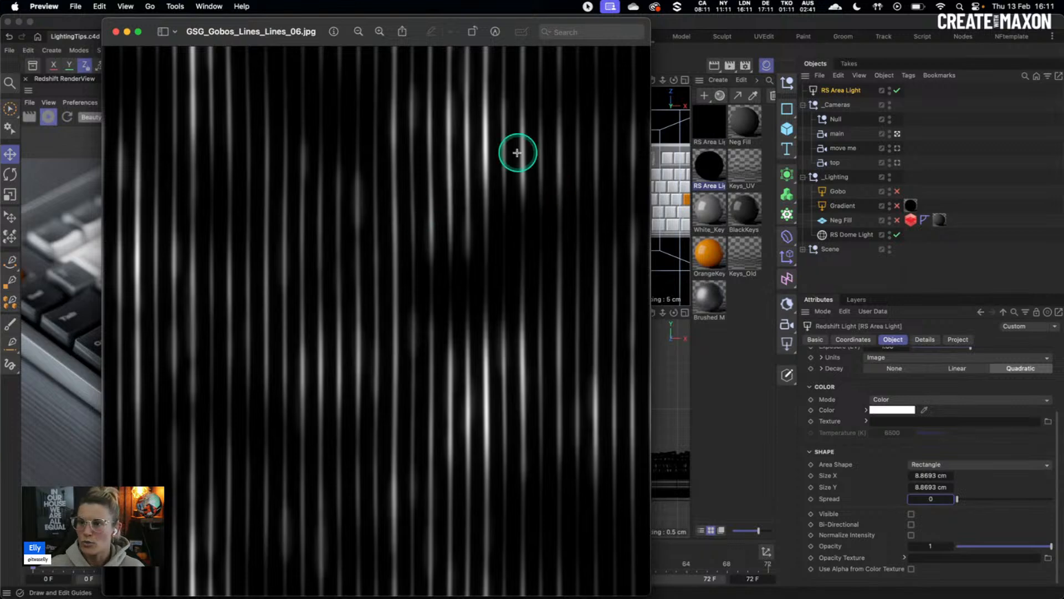
{"action": "left_click", "coordinate": [116, 31]}
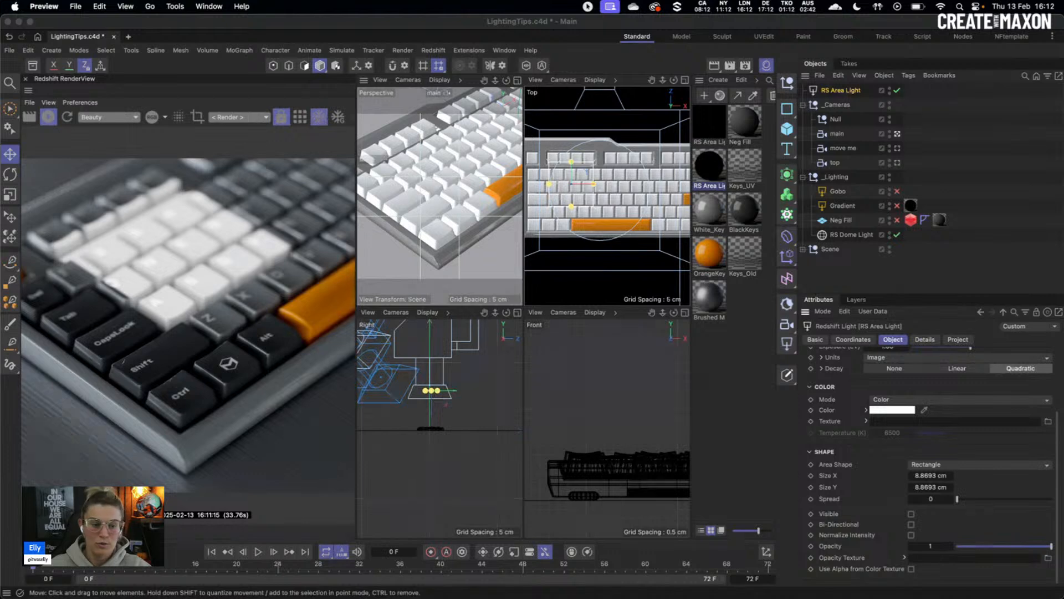
{"action": "left_click_drag", "start_coordinate": [887, 552], "coordinate": [934, 557]}
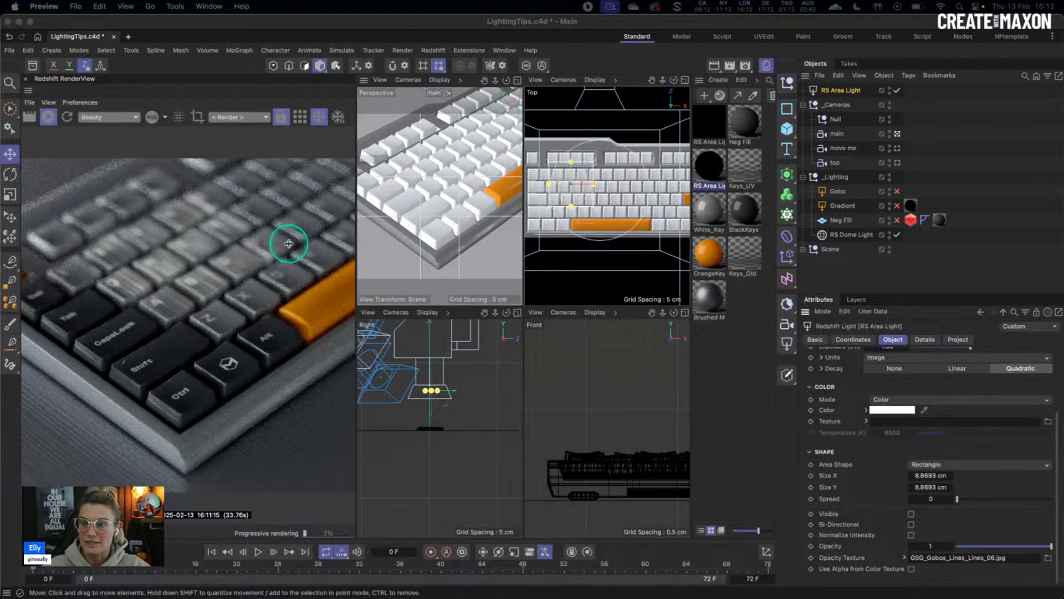
{"action": "scroll", "coordinate": [926, 416], "scroll_direction": "up", "scroll_amount": 2}
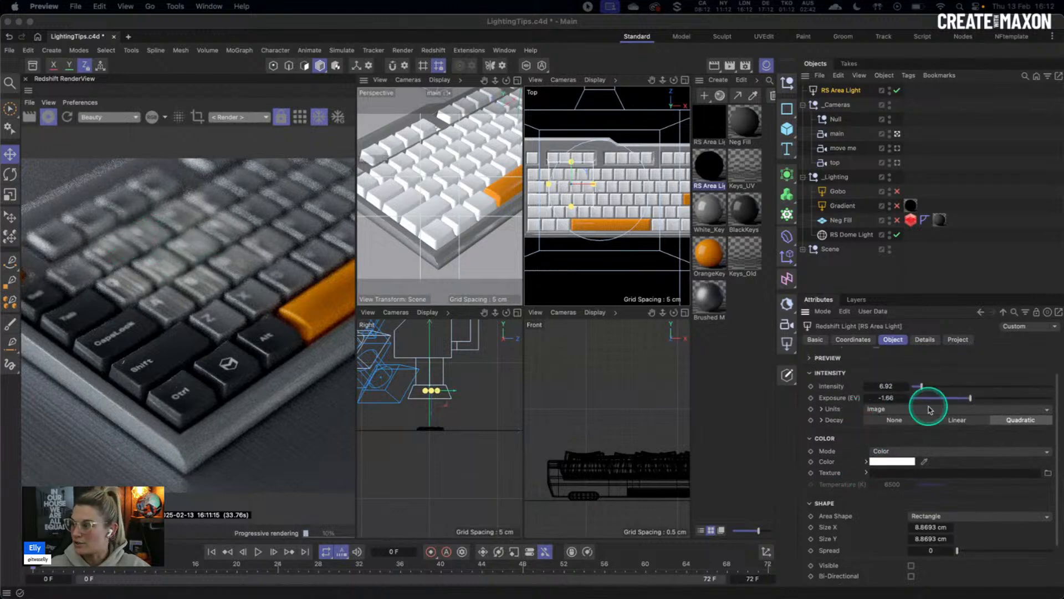
{"action": "left_click", "coordinate": [949, 387]}
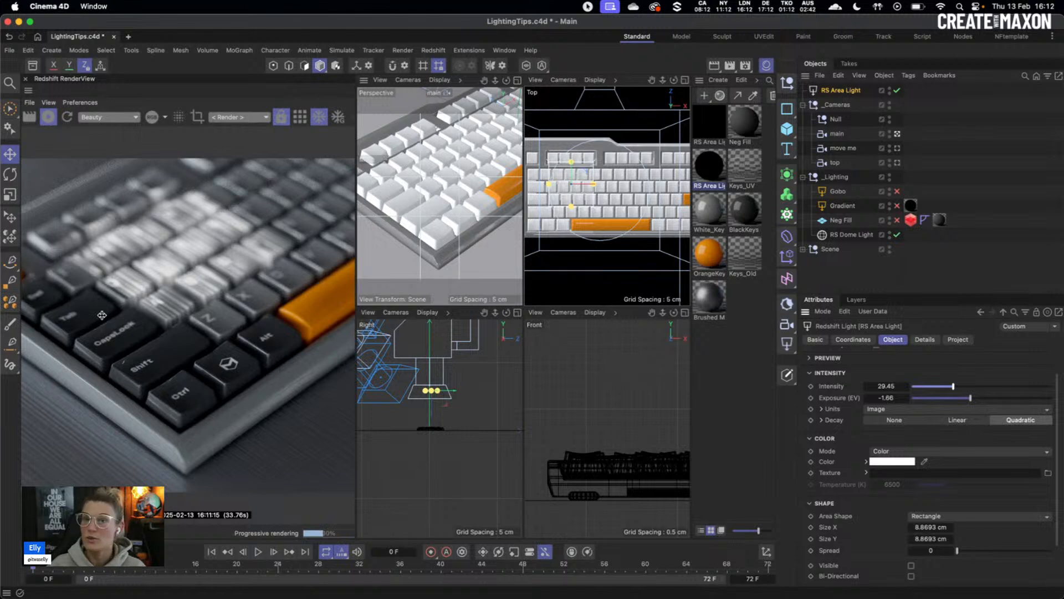
Examine the image and animation settings of RS Area Light's Opacity Texture, including the available animation modes.
{"action": "scroll", "coordinate": [902, 518], "scroll_direction": "down", "scroll_amount": 3}
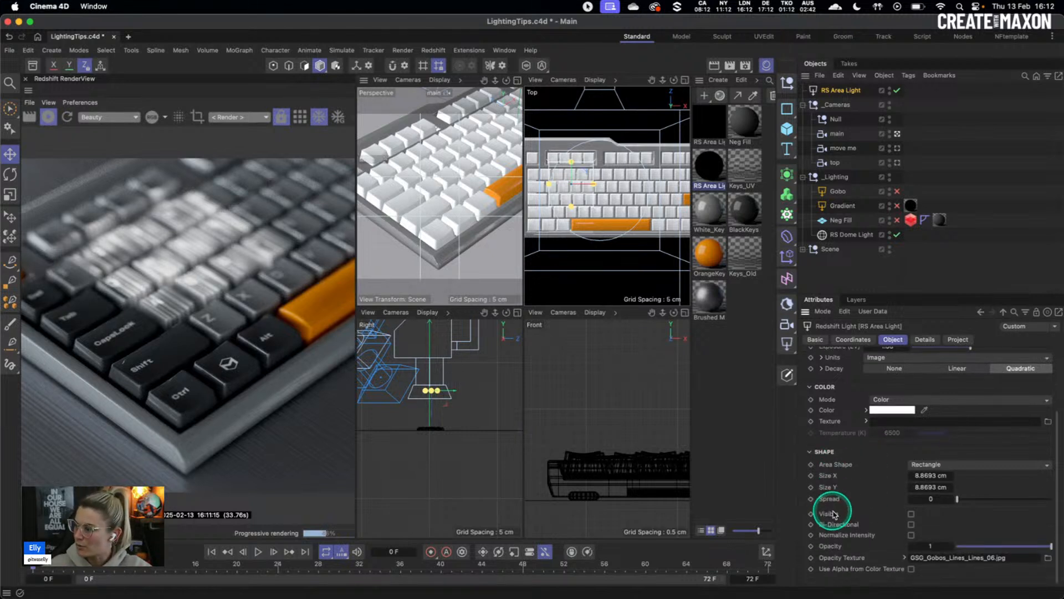
{"action": "left_click", "coordinate": [904, 557]}
{"action": "scroll", "coordinate": [892, 558], "scroll_direction": "down", "scroll_amount": 5}
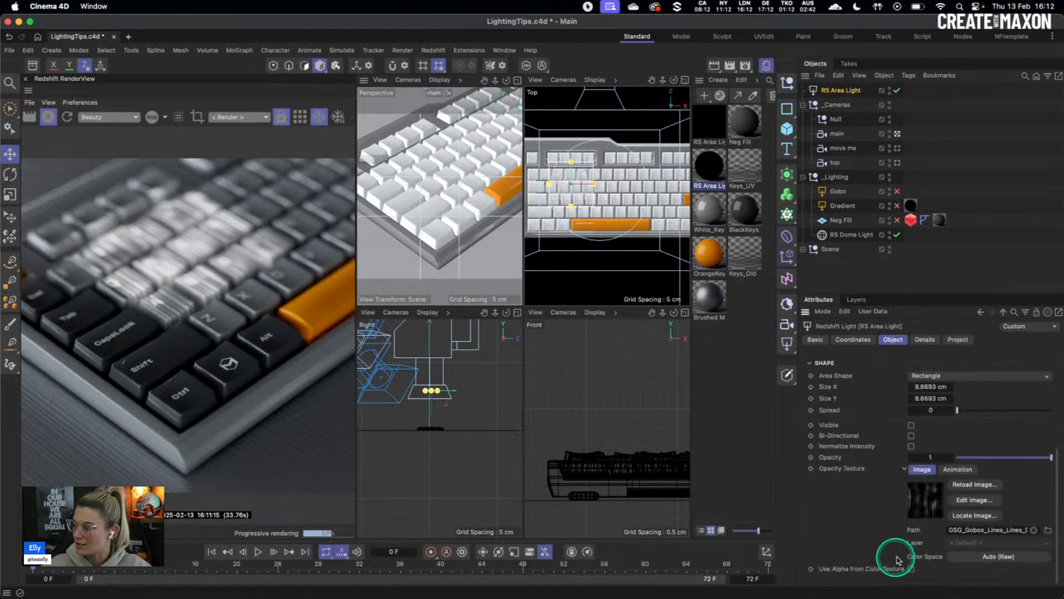
{"action": "left_click", "coordinate": [949, 472]}
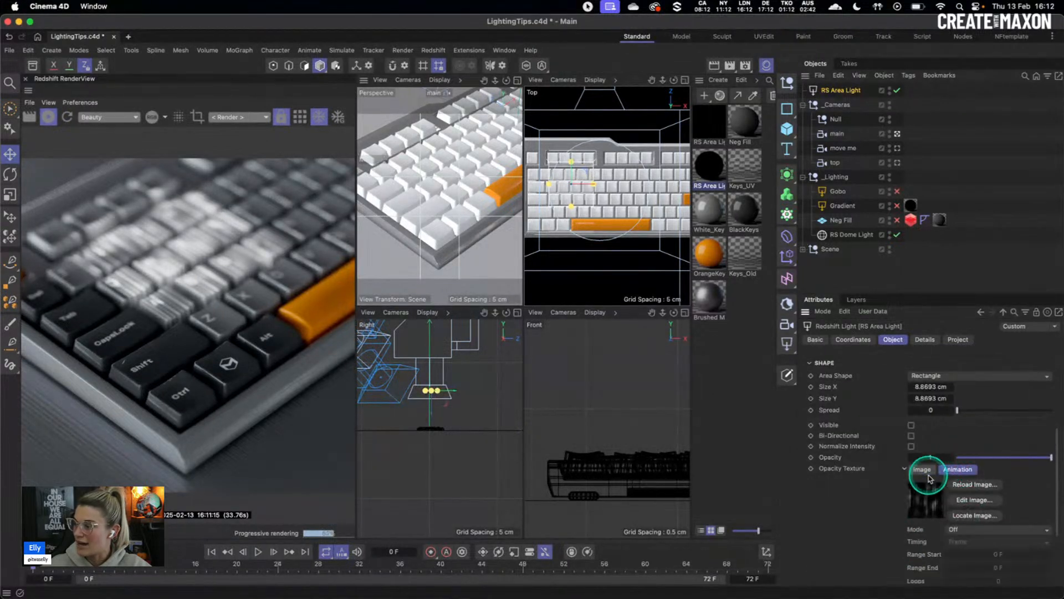
{"action": "scroll", "coordinate": [944, 500], "scroll_direction": "down", "scroll_amount": 2}
{"action": "left_click", "coordinate": [952, 494]}
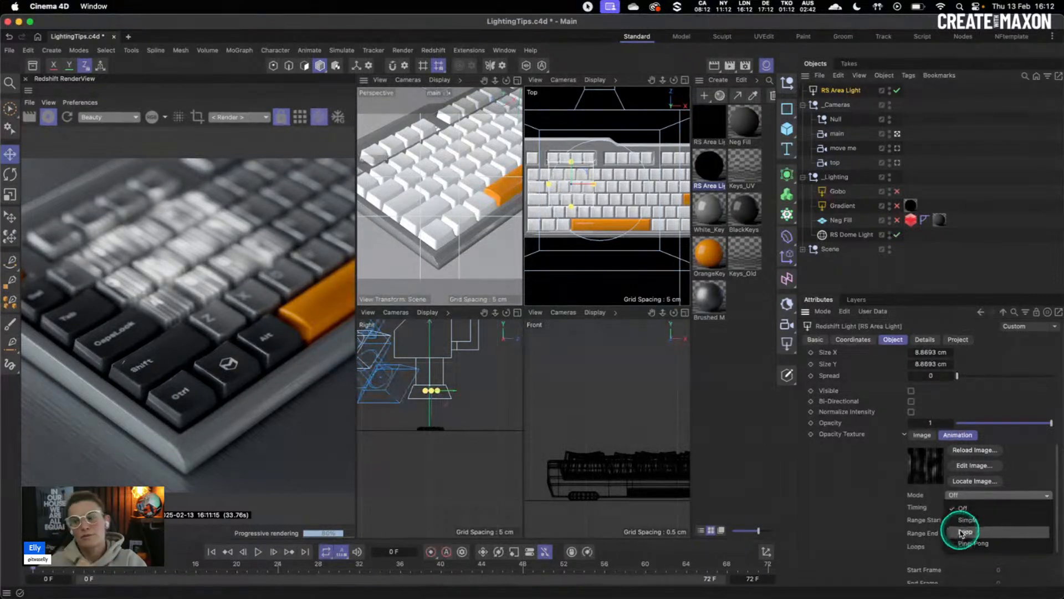
{"action": "left_click", "coordinate": [923, 437]}
{"action": "left_click", "coordinate": [923, 437]}
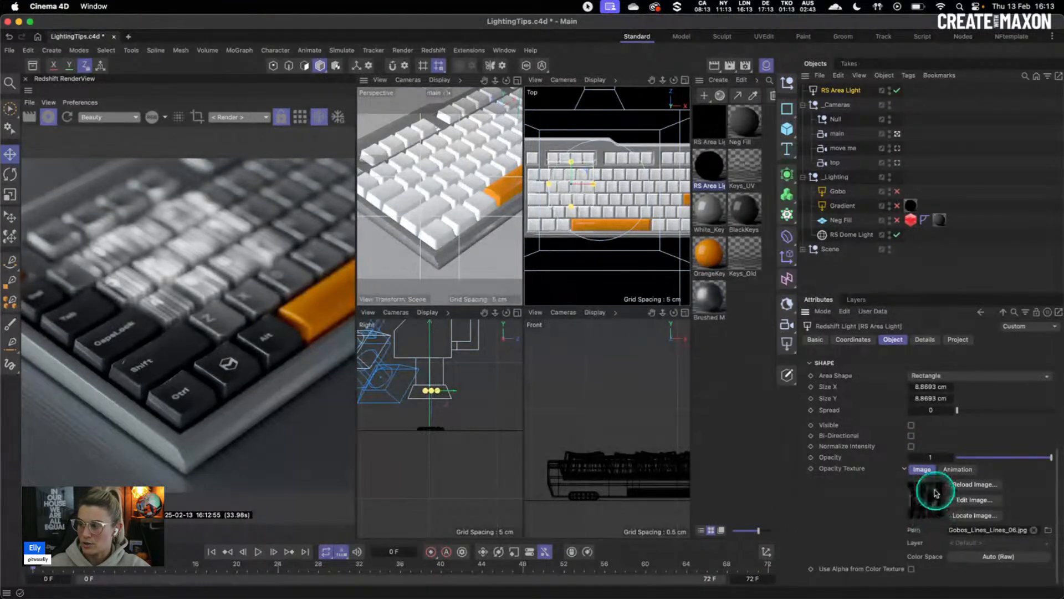
Lower RS Area Light's Opacity to about 0.47.
{"action": "left_click", "coordinate": [991, 458]}
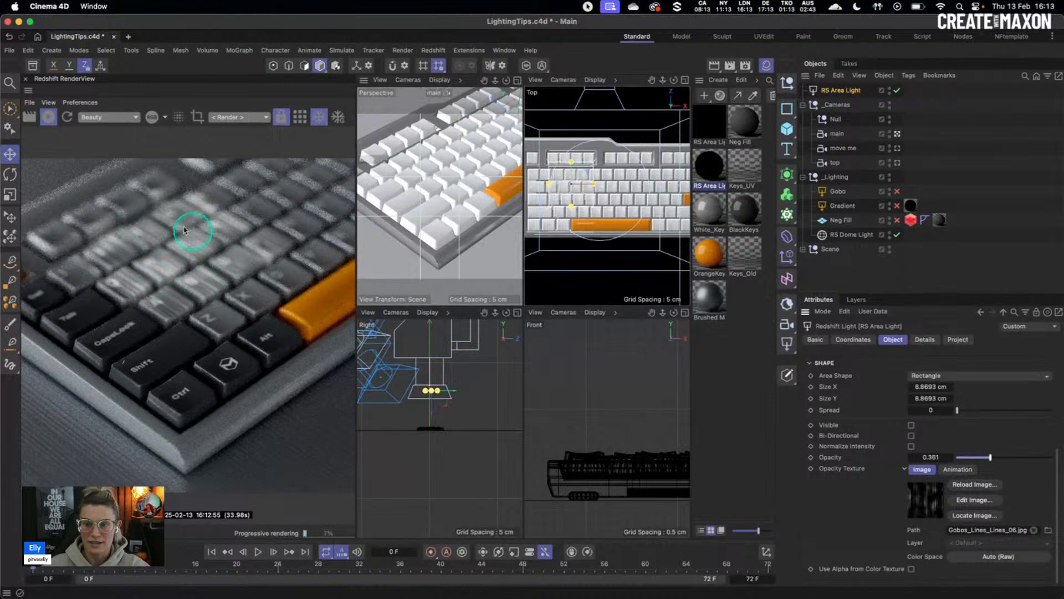
{"action": "mouse_move", "coordinate": [991, 457]}
{"action": "left_mouse_down"}
{"action": "mouse_move", "coordinate": [980, 459]}
{"action": "mouse_move", "coordinate": [1001, 458]}
{"action": "left_mouse_up"}
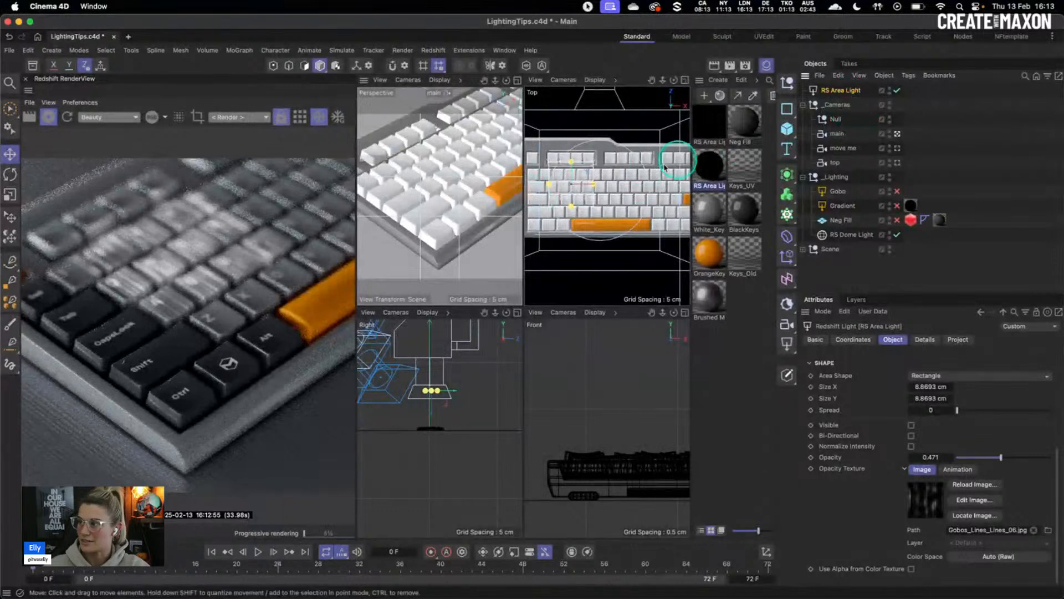
Scale RS Area Light up to about 20.77 cm square and rotate it slightly above the keyboard.
{"action": "key", "text": "t"}
{"action": "left_click_drag", "start_coordinate": [488, 208], "coordinate": [707, 180]}
{"action": "key", "text": "e"}
{"action": "key", "text": "r"}
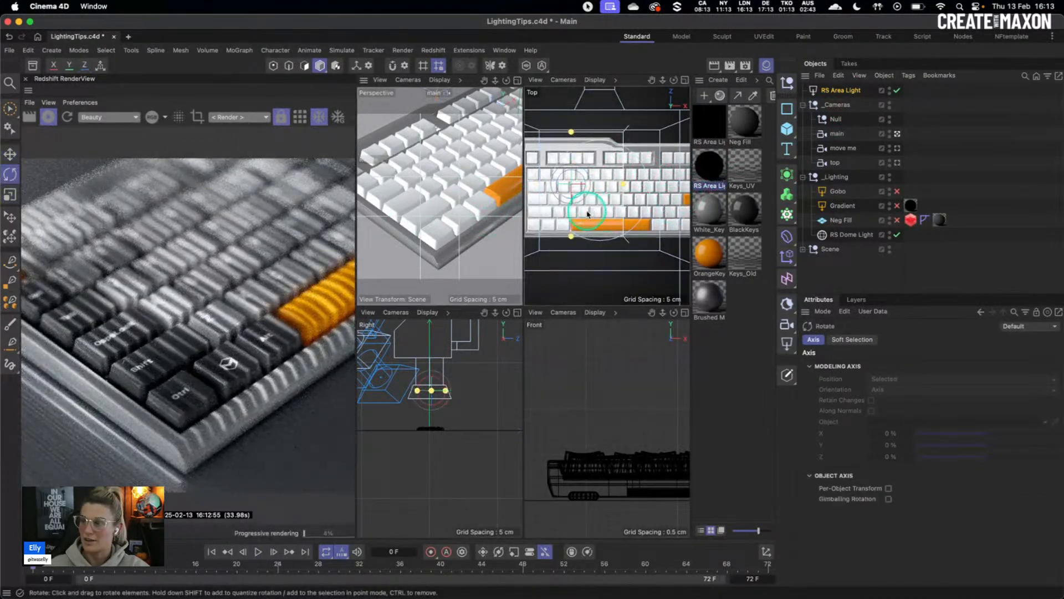
{"action": "mouse_move", "coordinate": [570, 182]}
{"action": "left_mouse_down"}
{"action": "mouse_move", "coordinate": [549, 170]}
{"action": "mouse_move", "coordinate": [551, 179]}
{"action": "left_mouse_up"}
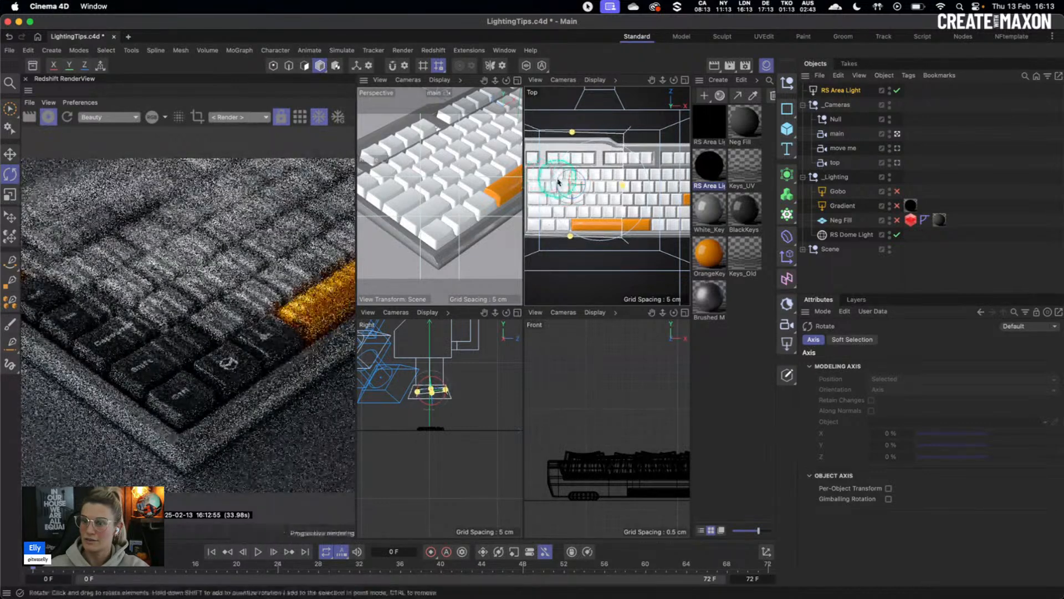
Change RS Area Light's color from white to a saturated orange.
{"action": "left_click", "coordinate": [837, 90]}
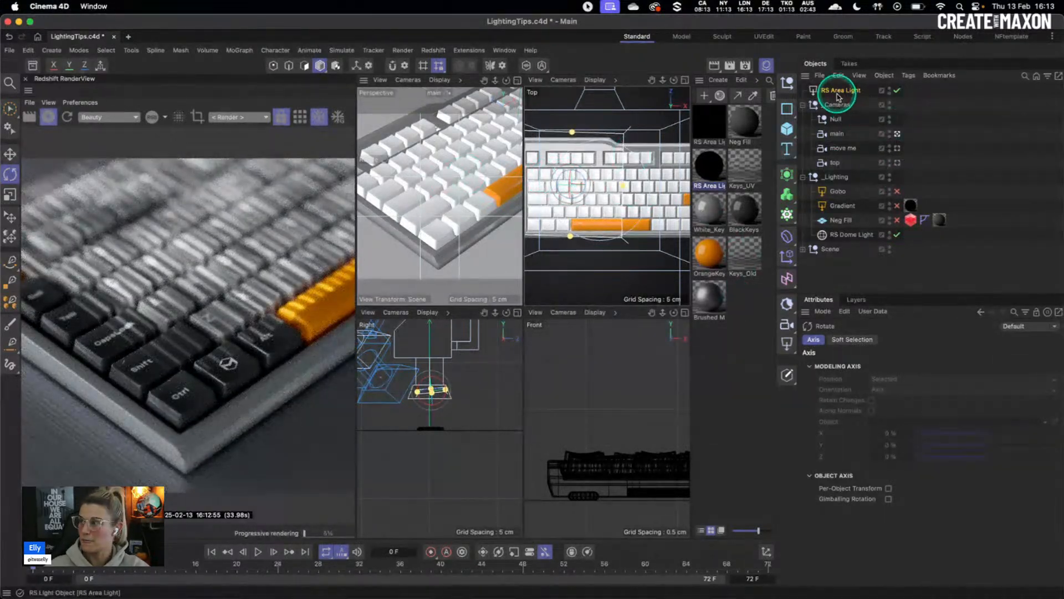
{"action": "left_click", "coordinate": [893, 498]}
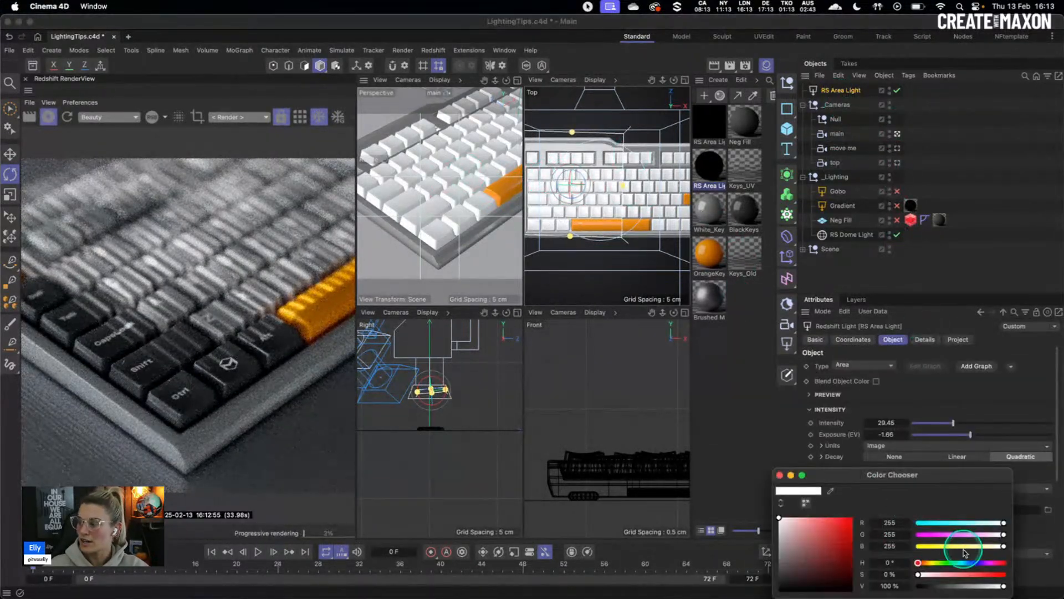
{"action": "left_click", "coordinate": [924, 562]}
{"action": "left_click", "coordinate": [852, 527]}
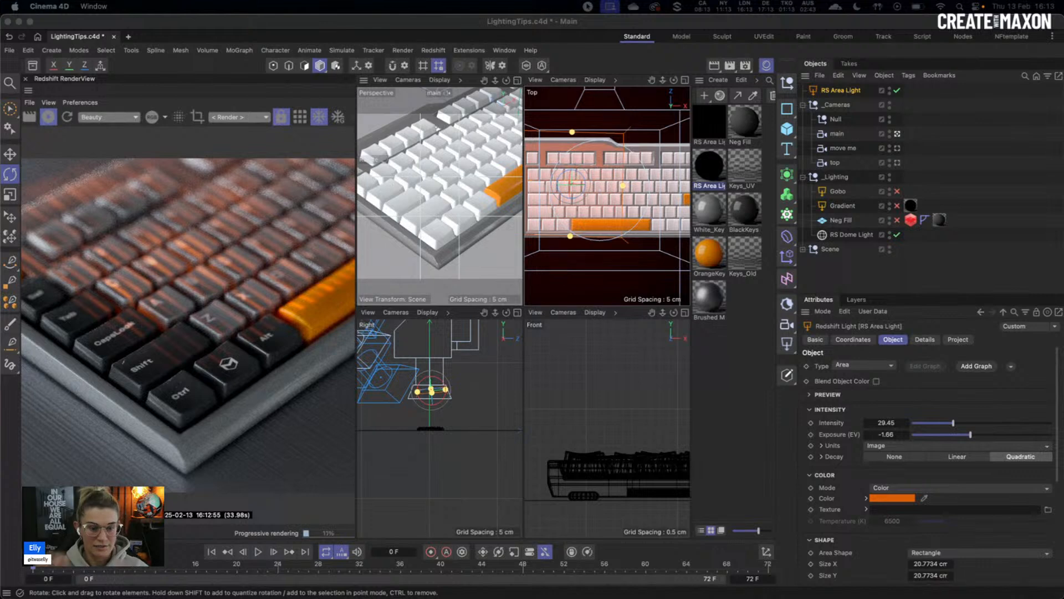
Disable RS Area Light, enable the Gobo light and display the Gobo light's settings.
{"action": "left_click", "coordinate": [897, 89]}
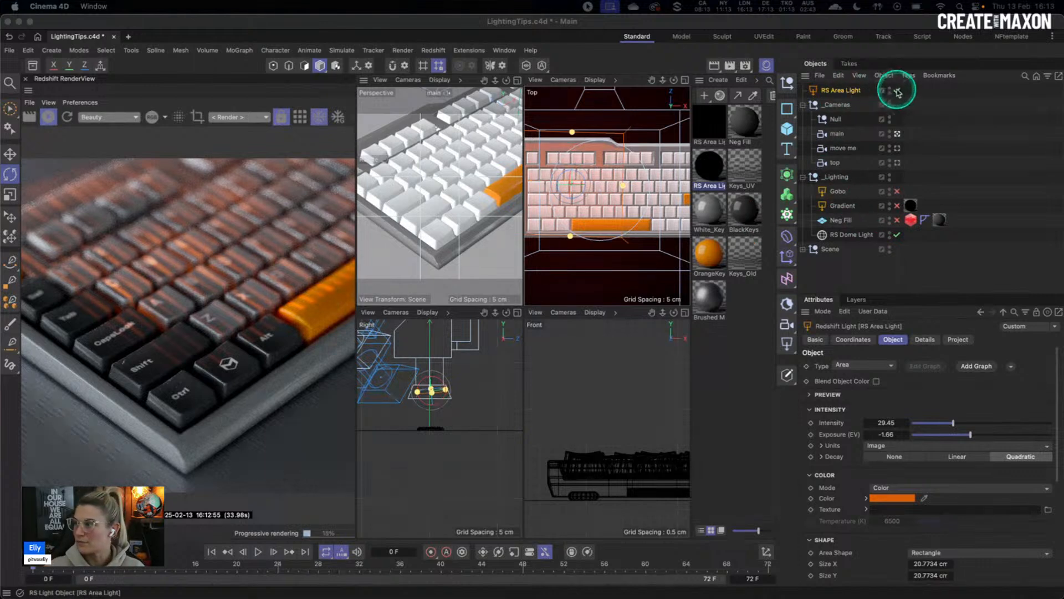
{"action": "left_click", "coordinate": [897, 192]}
{"action": "left_click", "coordinate": [837, 190]}
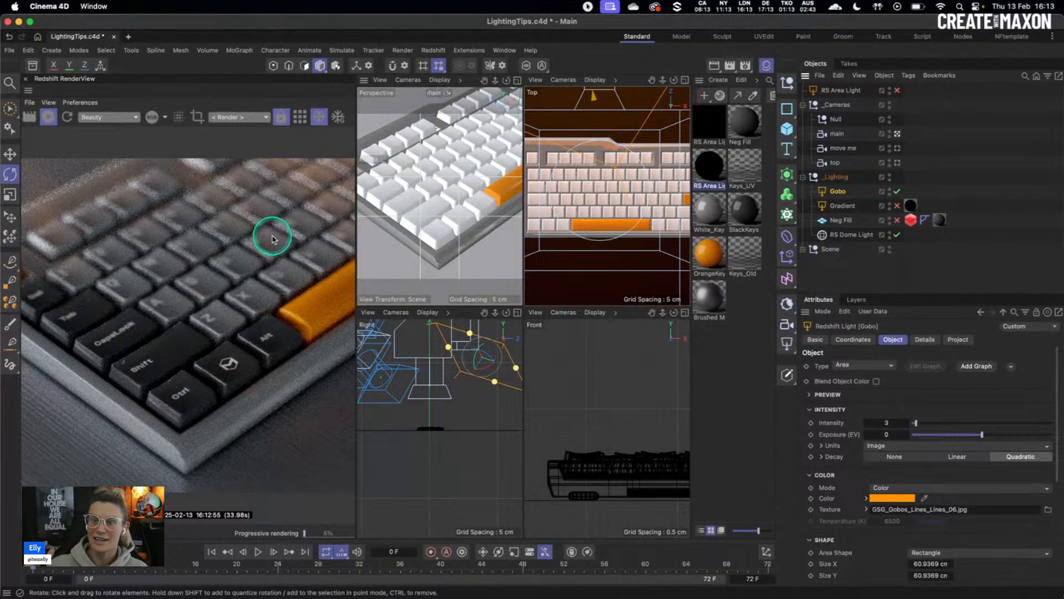
Turn off Bokeh in the main camera's optical settings.
{"action": "left_click", "coordinate": [837, 133]}
{"action": "left_click", "coordinate": [925, 339]}
{"action": "left_click", "coordinate": [874, 511]}
{"action": "left_click", "coordinate": [874, 511]}
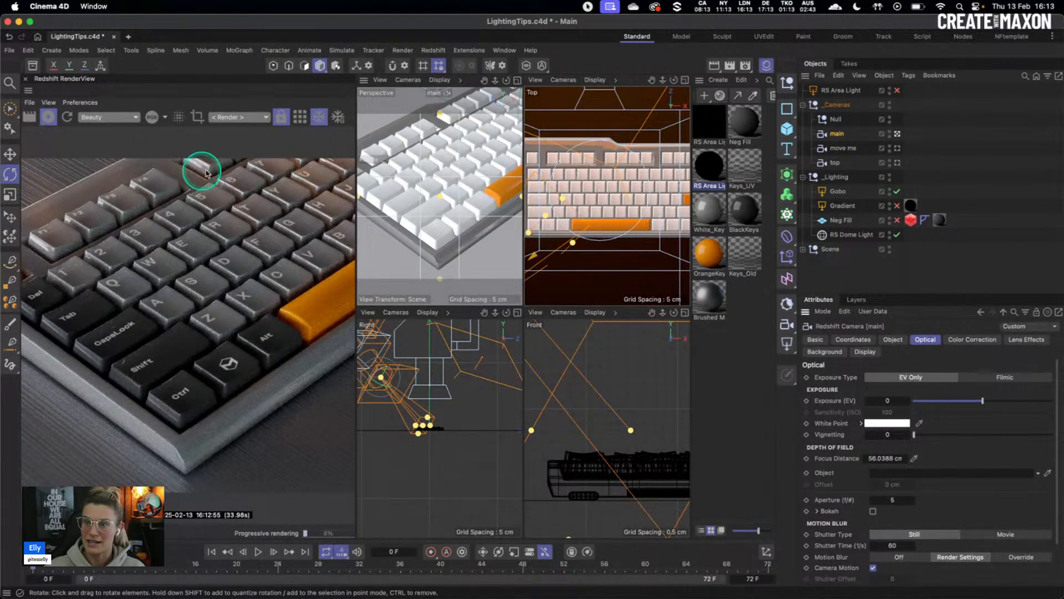
Enable the Gradient light, then turn the main camera's Bokeh back on and stop the live render.
{"action": "left_click", "coordinate": [897, 205]}
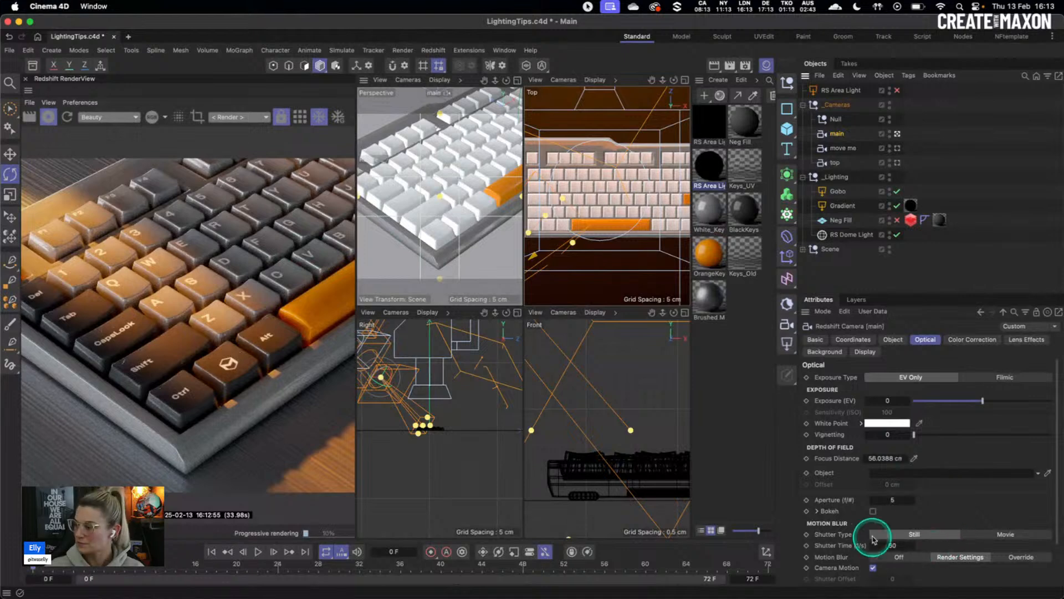
{"action": "left_click", "coordinate": [874, 511]}
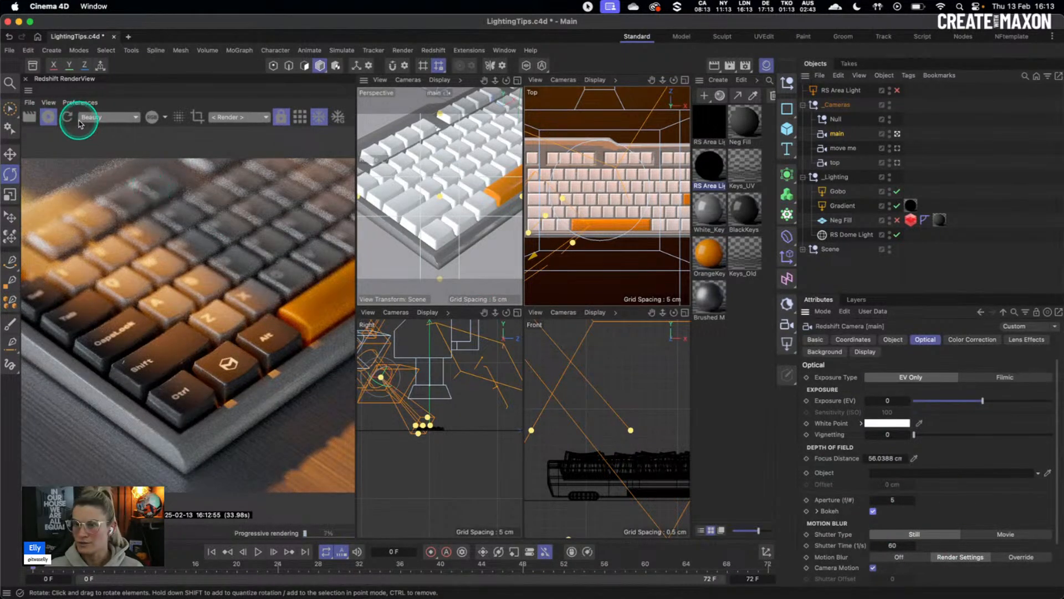
{"action": "left_click", "coordinate": [50, 119]}
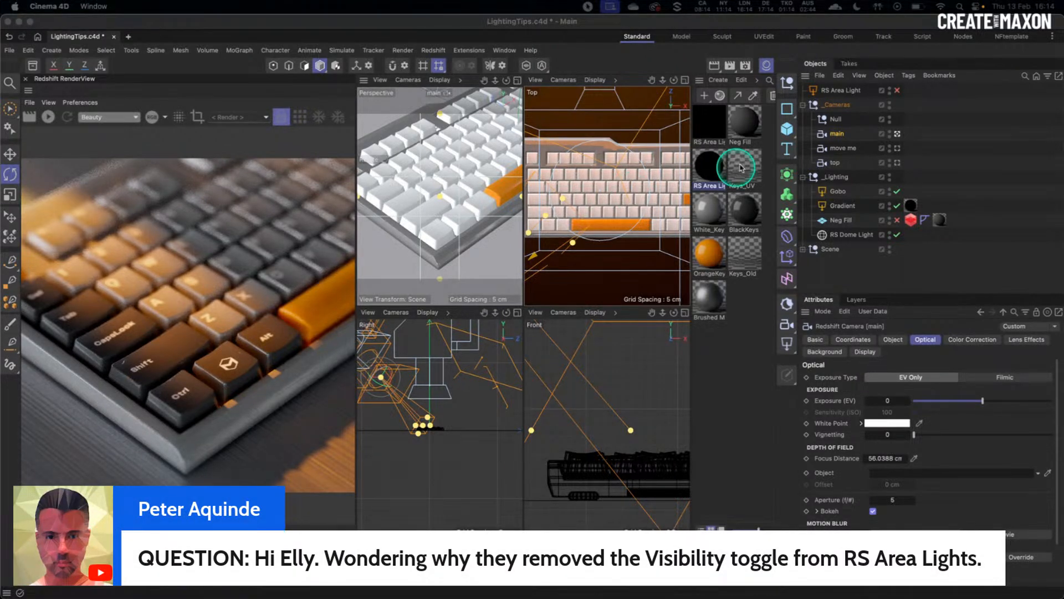
Examine RS Area Light's Visible option in its shape settings and its Intensity and Exposure values.
{"action": "left_click", "coordinate": [844, 205]}
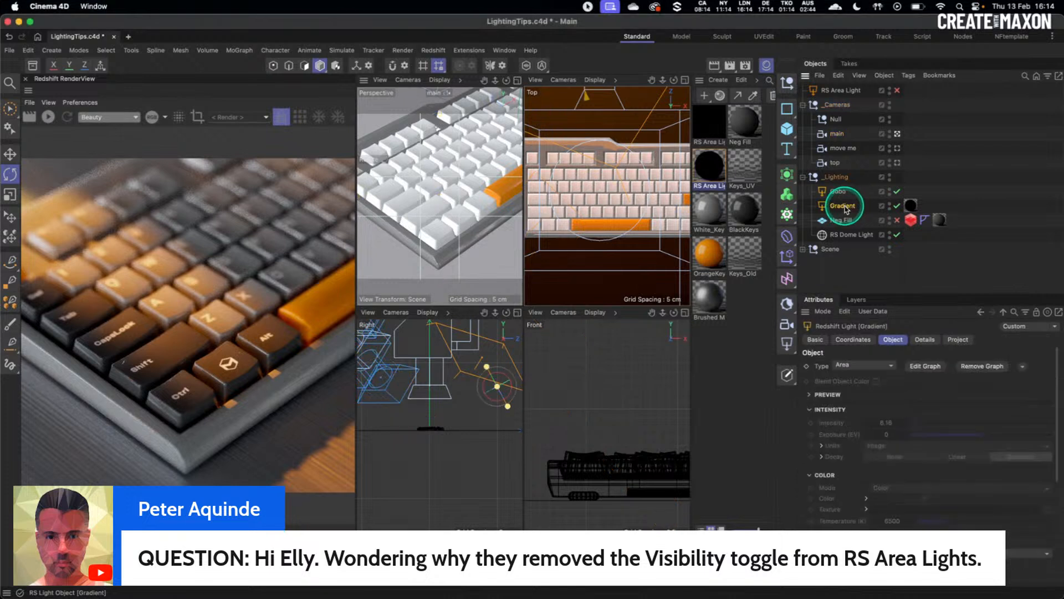
{"action": "left_click", "coordinate": [844, 92]}
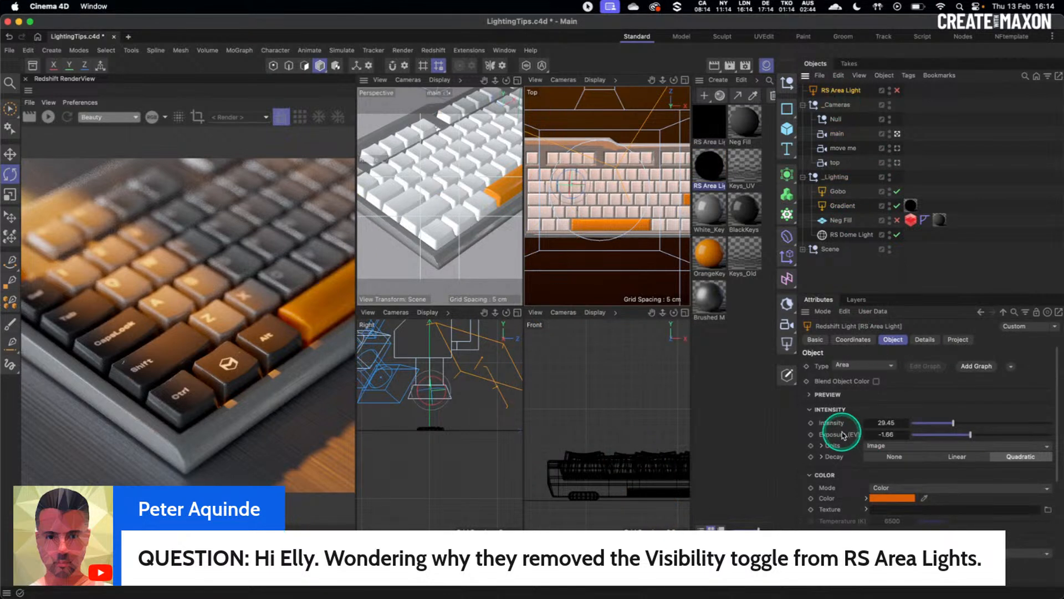
{"action": "scroll", "coordinate": [842, 433], "scroll_direction": "down", "scroll_amount": 5}
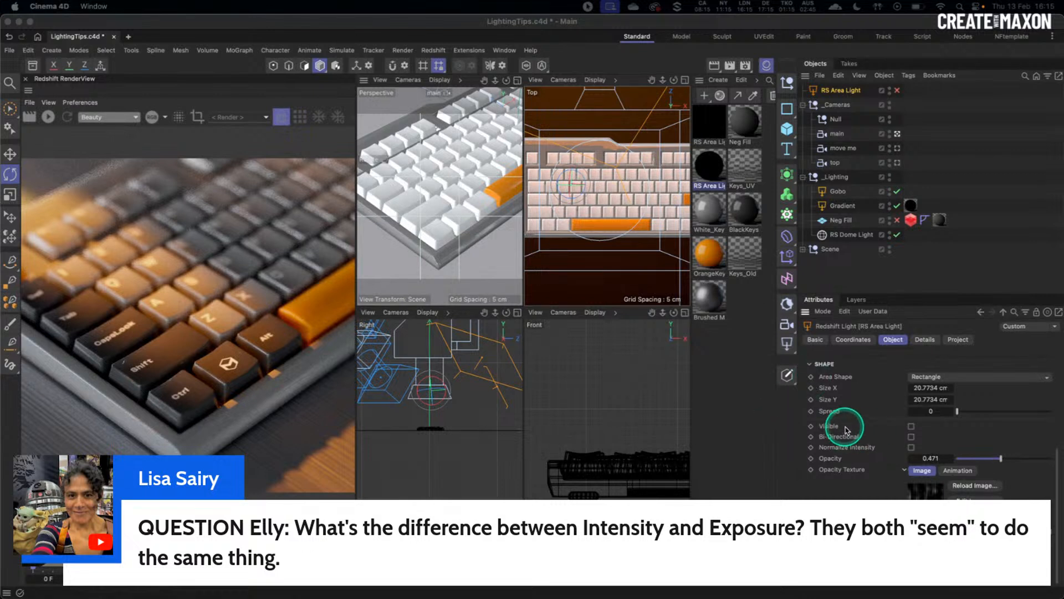
{"action": "scroll", "coordinate": [843, 427], "scroll_direction": "up", "scroll_amount": 5}
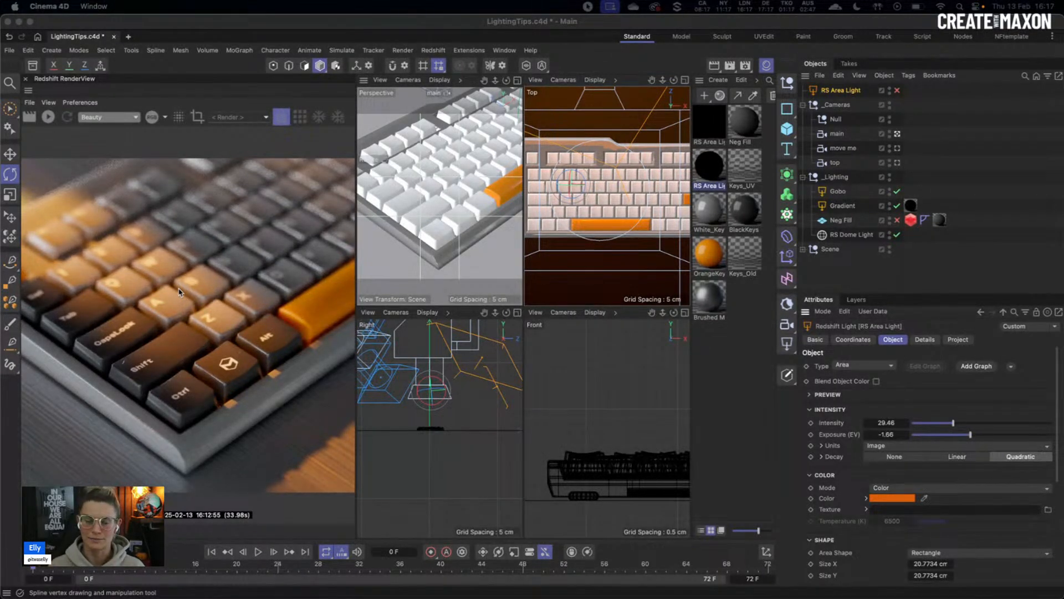
Restart the live render locked to the main camera and add a plane, viewing the scene through the default camera.
{"action": "left_click", "coordinate": [48, 117]}
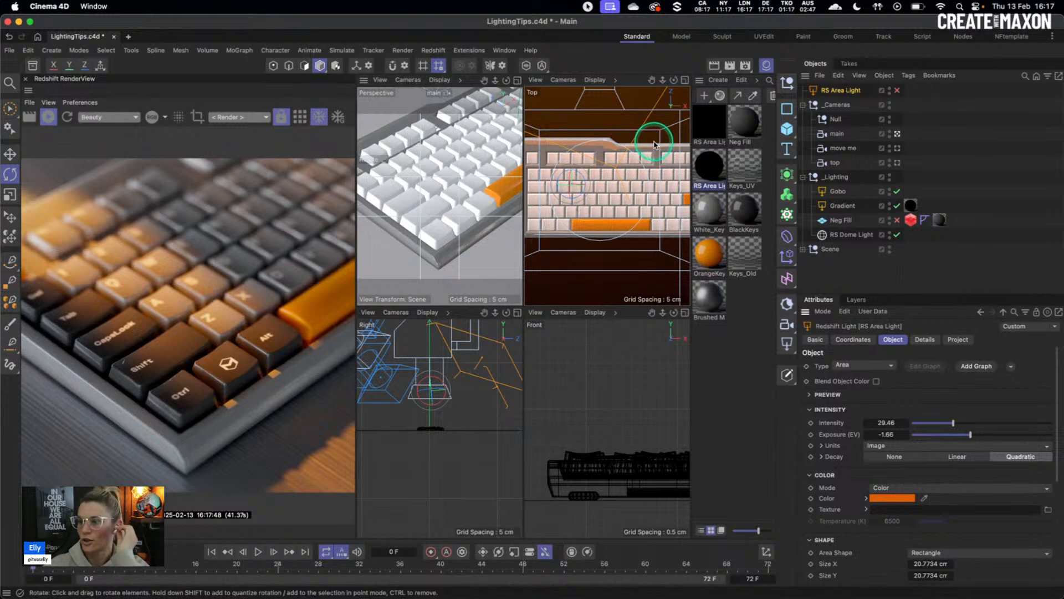
{"action": "key", "text": "F1"}
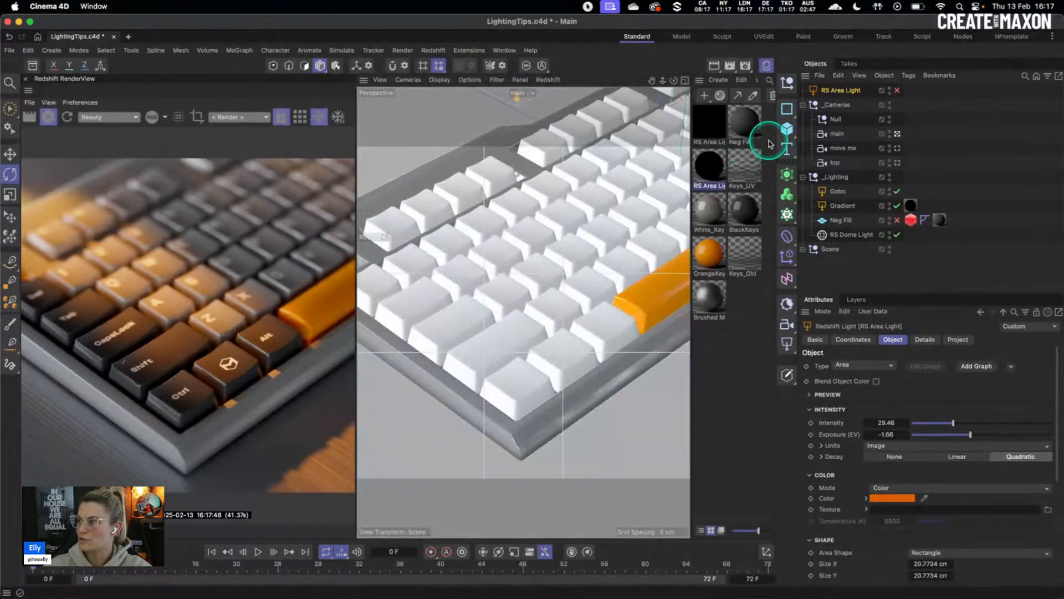
{"action": "left_click_drag", "start_coordinate": [787, 128], "coordinate": [883, 167]}
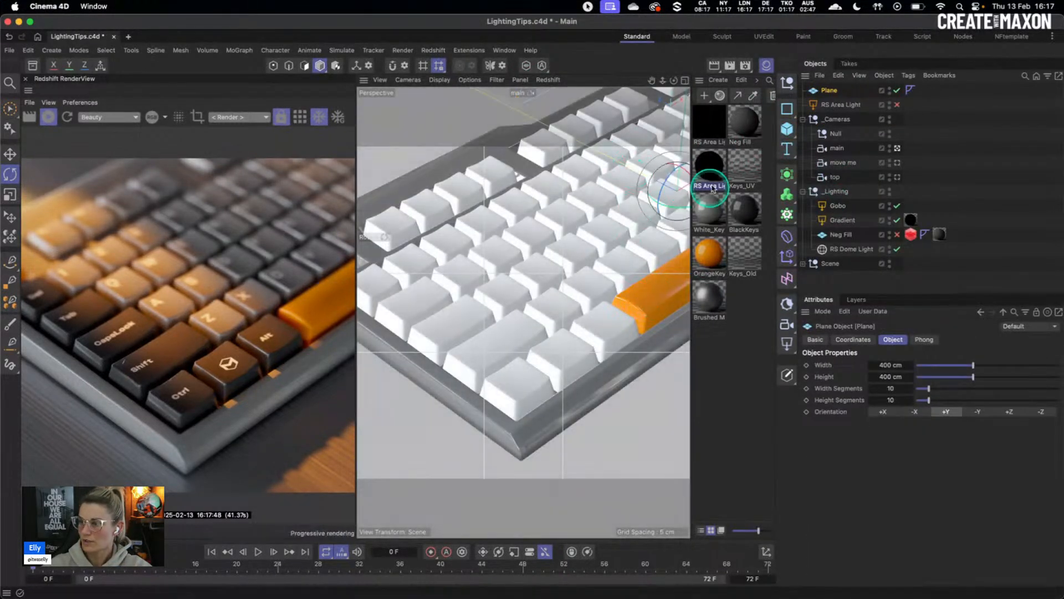
{"action": "left_click", "coordinate": [898, 148]}
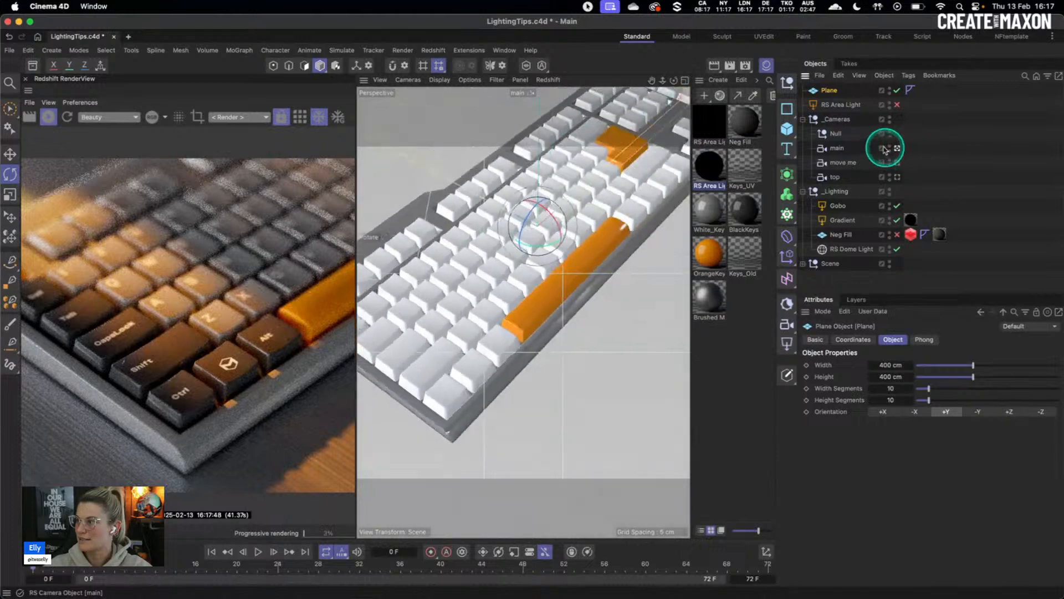
{"action": "left_click", "coordinate": [244, 117]}
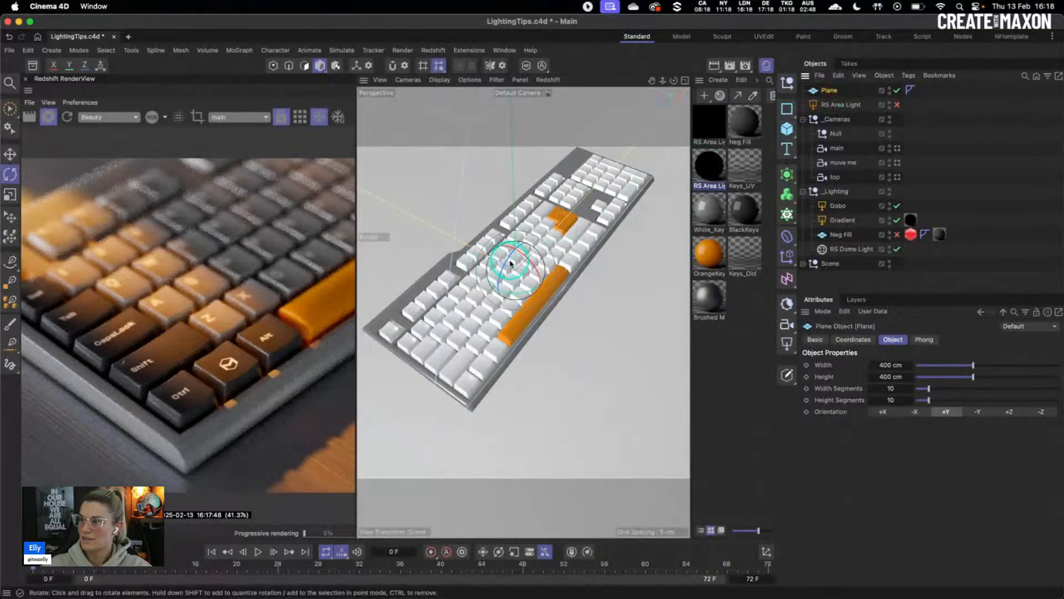
Orient the plane to +X and scale it down so it stands upright as a bounce card by the keyboard.
{"action": "left_click", "coordinate": [875, 412]}
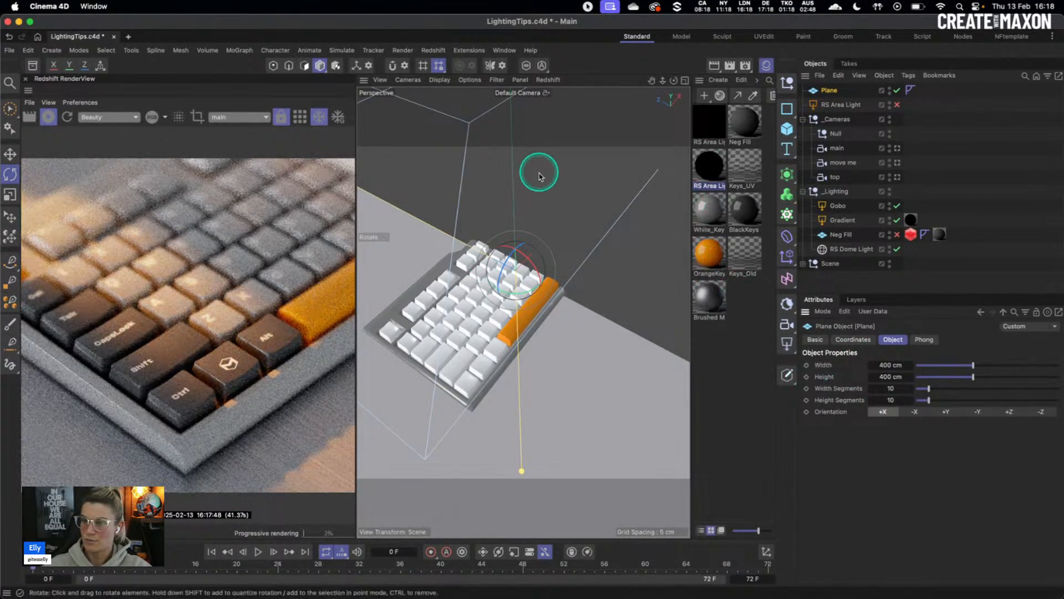
{"action": "key", "text": "e"}
{"action": "left_click_drag", "start_coordinate": [539, 247], "coordinate": [547, 243]}
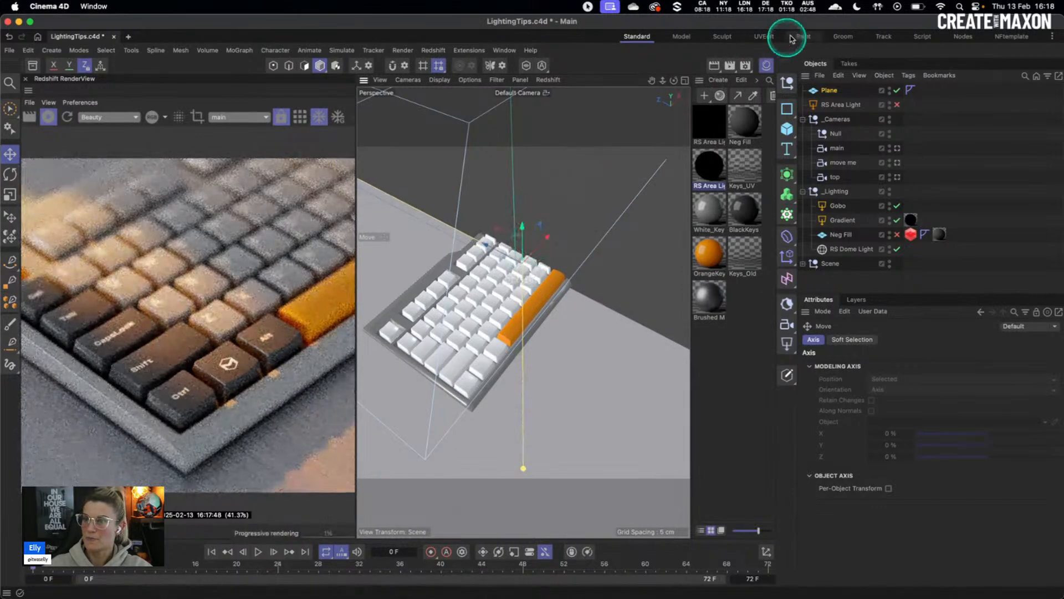
{"action": "scroll", "coordinate": [601, 194], "scroll_direction": "down", "scroll_amount": 5}
{"action": "scroll", "coordinate": [573, 191], "scroll_direction": "down", "scroll_amount": 8}
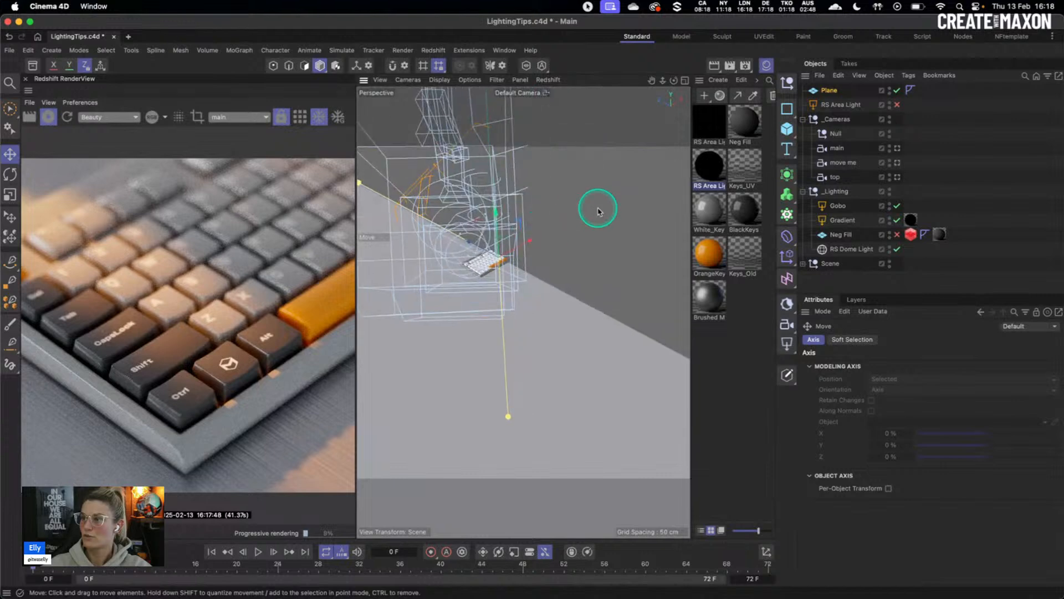
{"action": "left_click_drag", "start_coordinate": [572, 203], "coordinate": [608, 192], "text": "alt"}
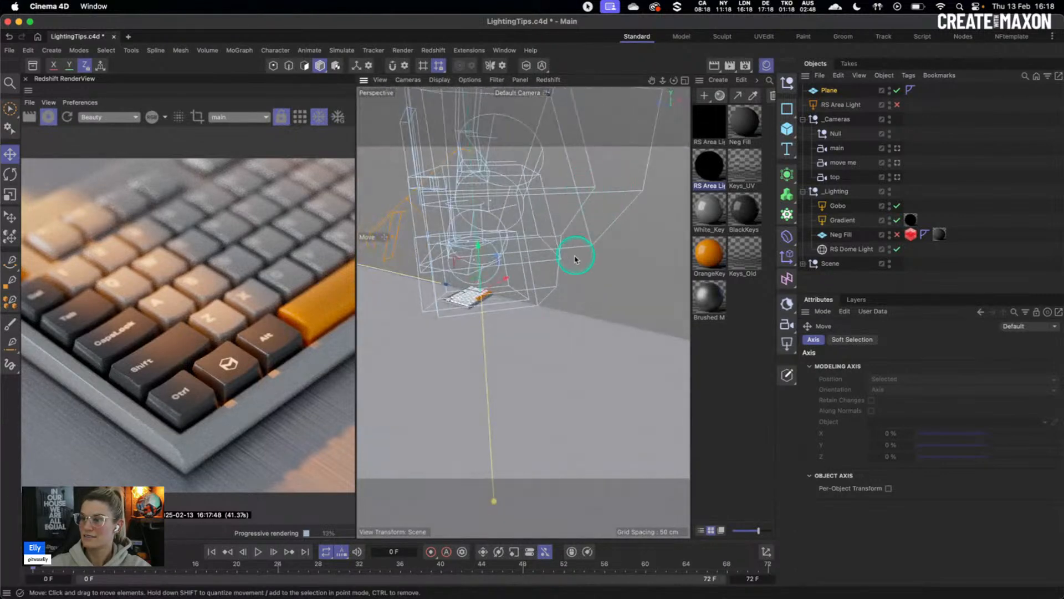
{"action": "key", "text": "t"}
{"action": "left_click_drag", "start_coordinate": [597, 266], "coordinate": [370, 279]}
{"action": "key", "text": "e"}
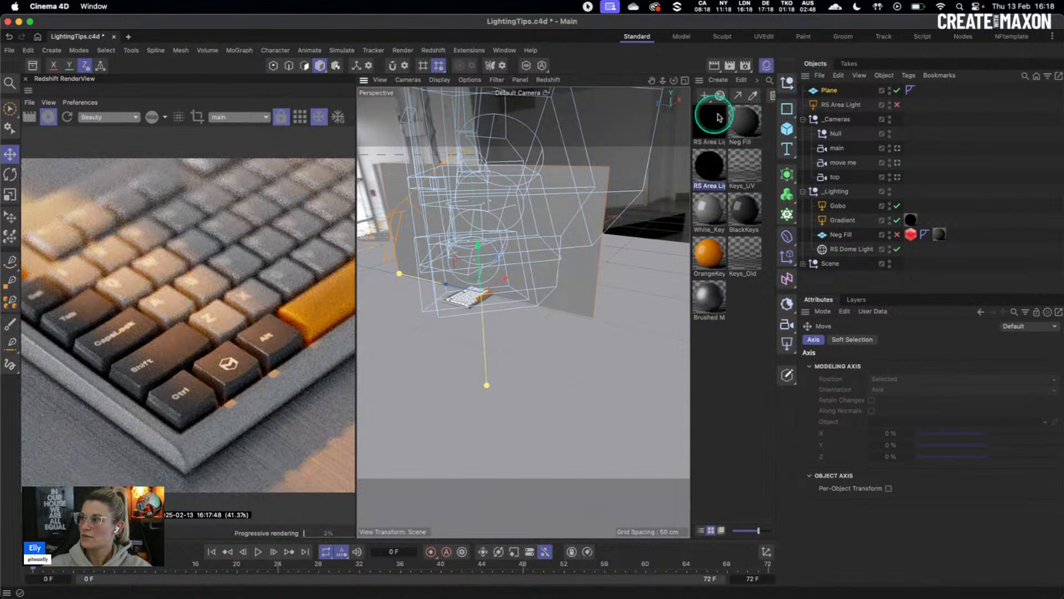
Create a material with a white base color and reflection roughness of 1, and apply it to the plane.
{"action": "double_click", "coordinate": [741, 303]}
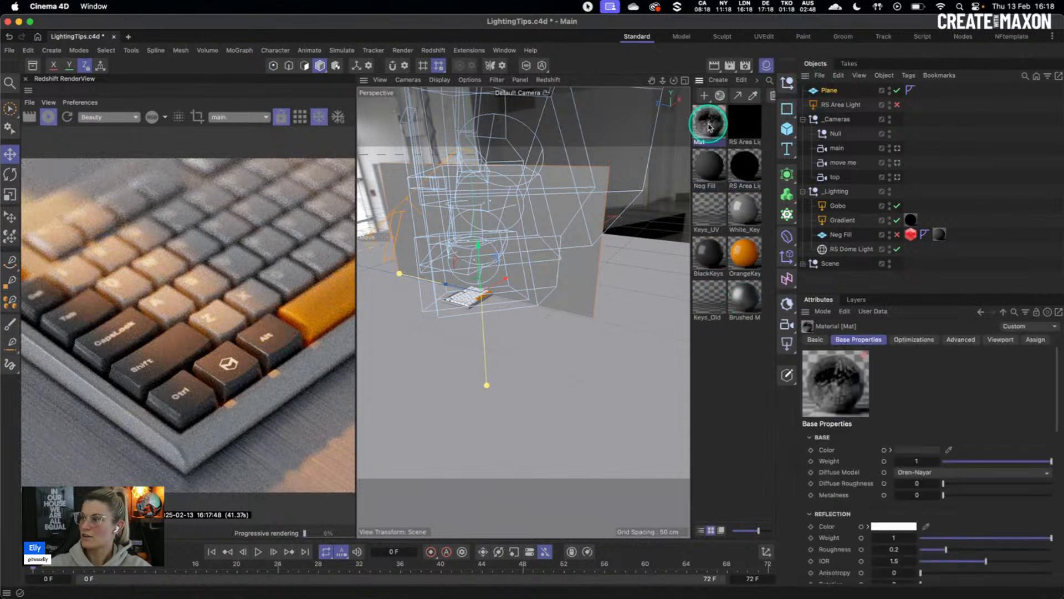
{"action": "left_click", "coordinate": [924, 452]}
{"action": "left_click_drag", "start_coordinate": [1015, 573], "coordinate": [1039, 574]}
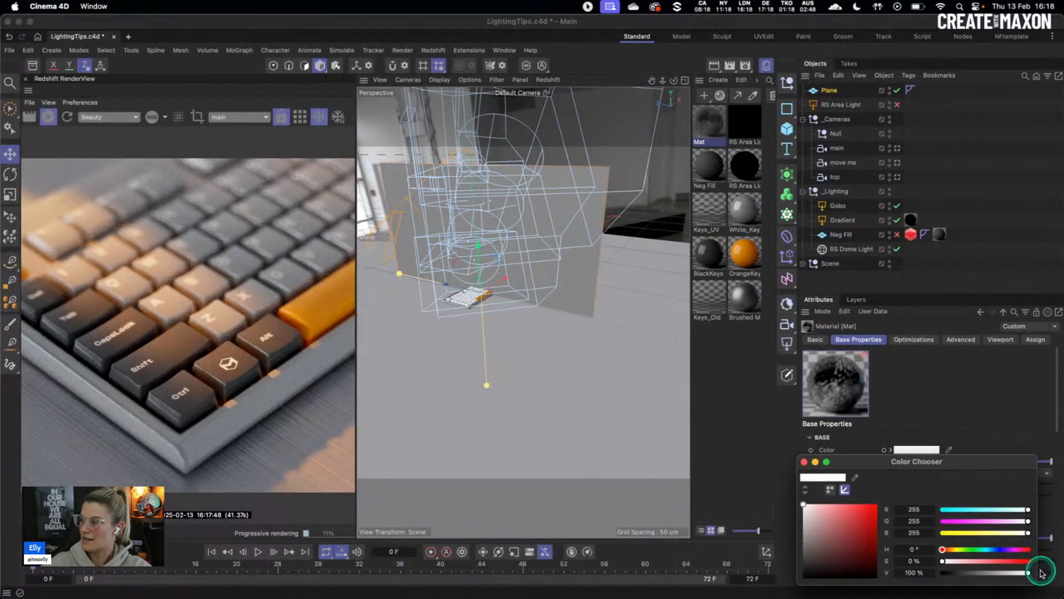
{"action": "left_click", "coordinate": [803, 461]}
{"action": "left_click_drag", "start_coordinate": [946, 550], "coordinate": [1051, 549]}
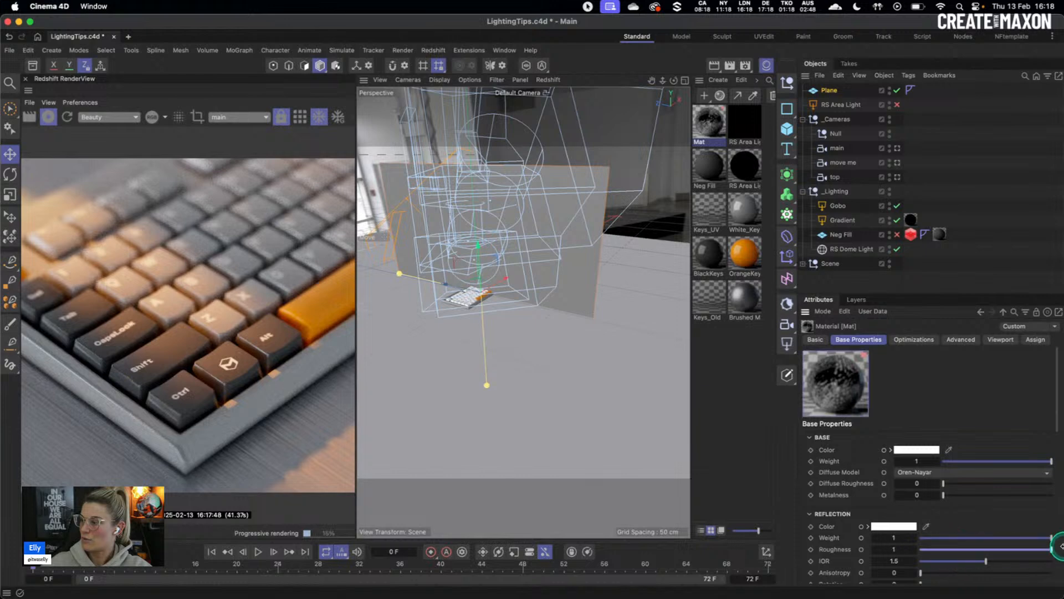
{"action": "left_click", "coordinate": [710, 127]}
{"action": "left_click_drag", "start_coordinate": [710, 127], "coordinate": [824, 92]}
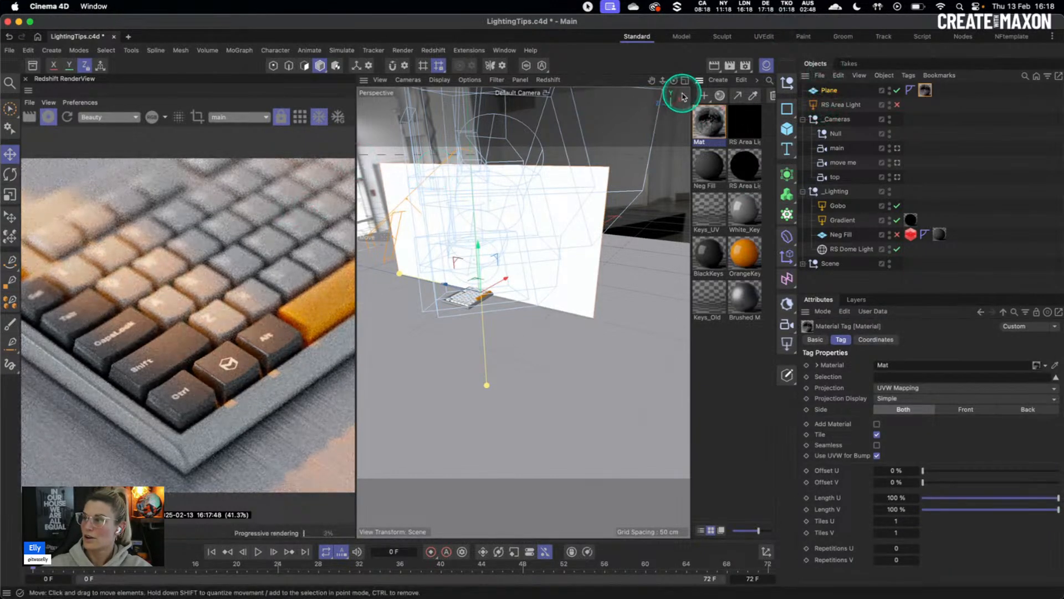
Look through the move me camera and compare the render with the white plane disabled and enabled.
{"action": "left_click", "coordinate": [897, 162]}
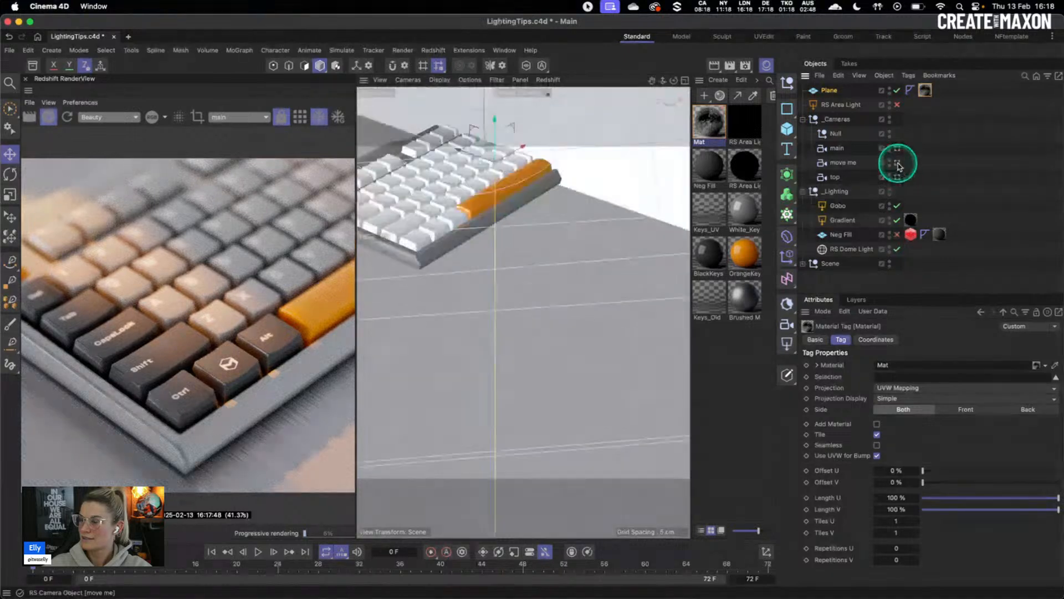
{"action": "left_click", "coordinate": [897, 91]}
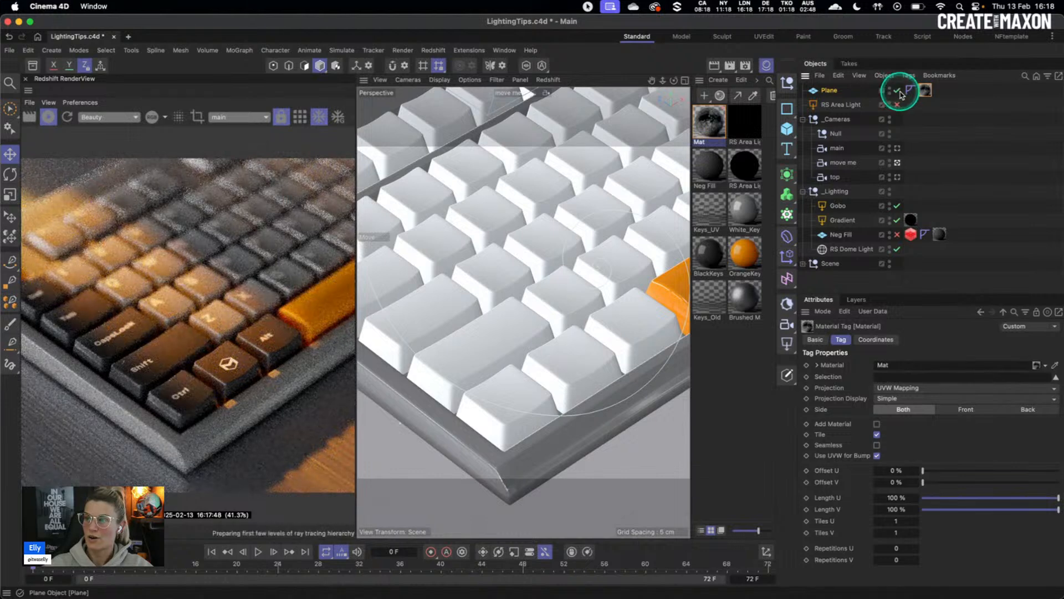
{"action": "left_click", "coordinate": [897, 91]}
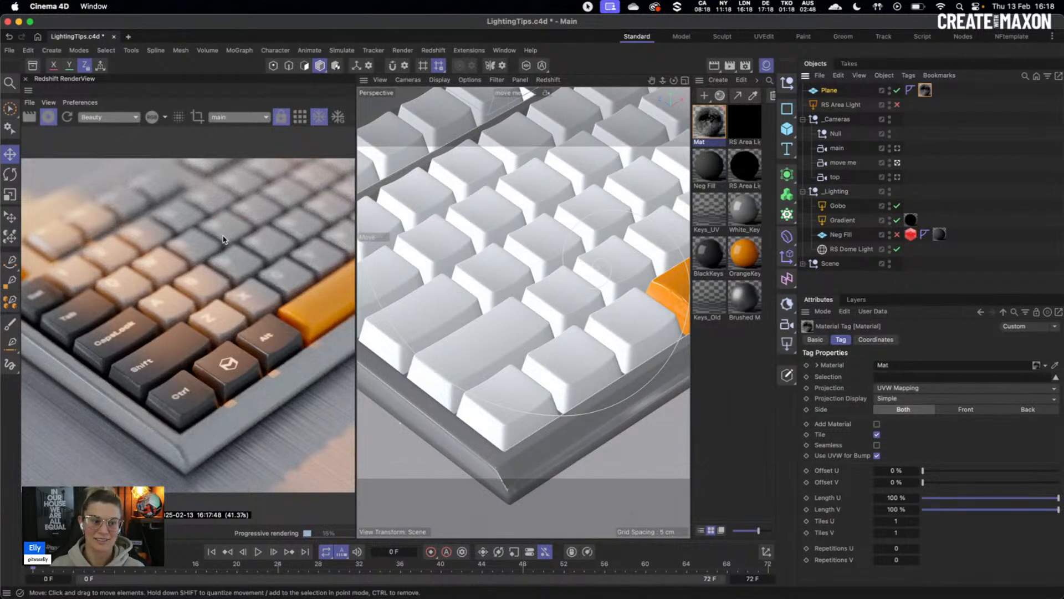
Darken the plane material's base color to black and compare the render with the plane disabled and enabled.
{"action": "left_click", "coordinate": [709, 122]}
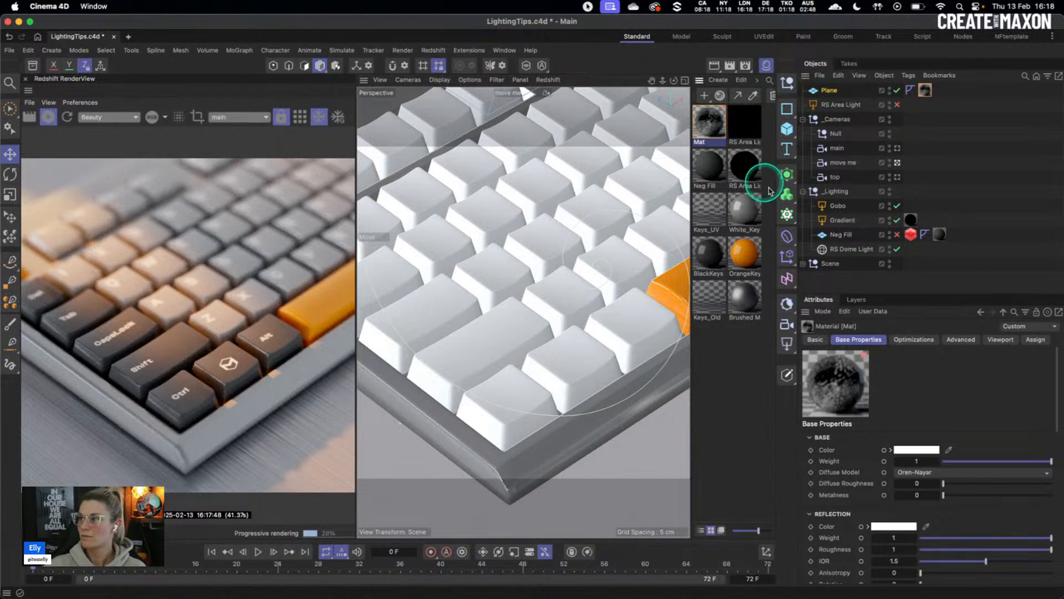
{"action": "left_click", "coordinate": [922, 450]}
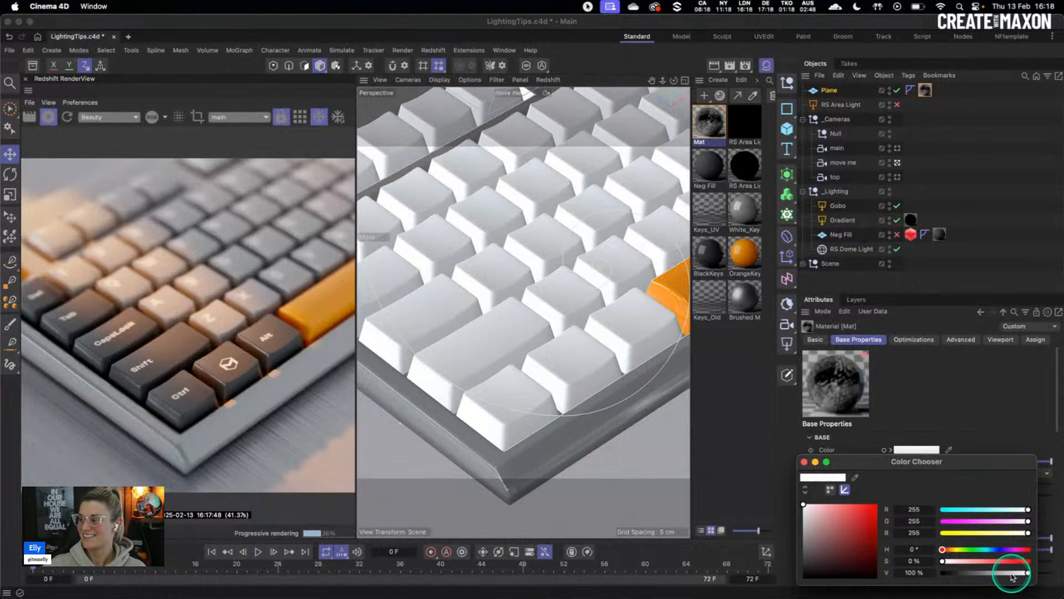
{"action": "left_click_drag", "start_coordinate": [1006, 577], "coordinate": [999, 572]}
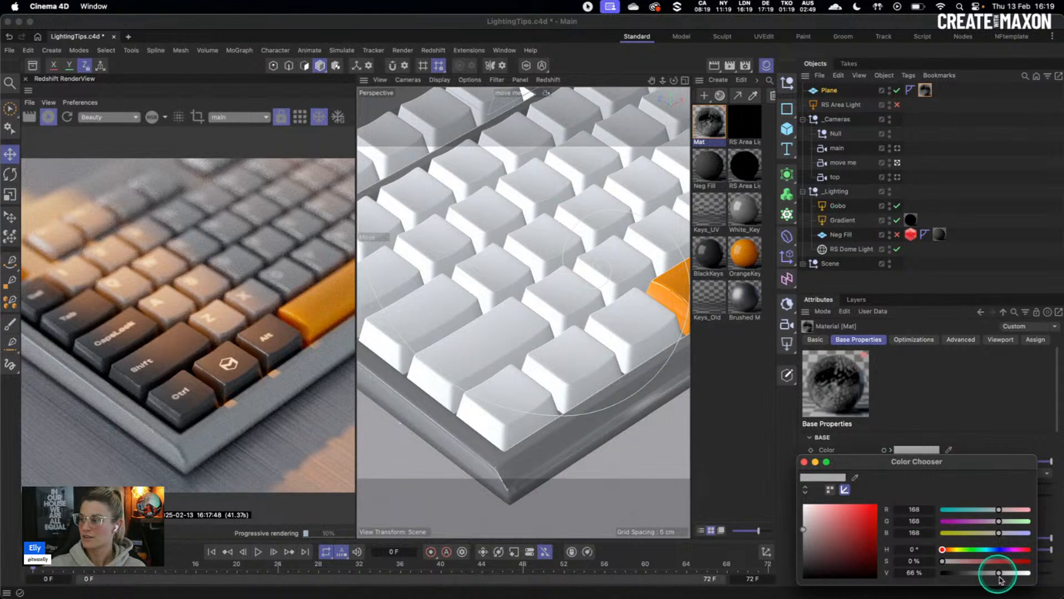
{"action": "left_click_drag", "start_coordinate": [998, 572], "coordinate": [370, 541]}
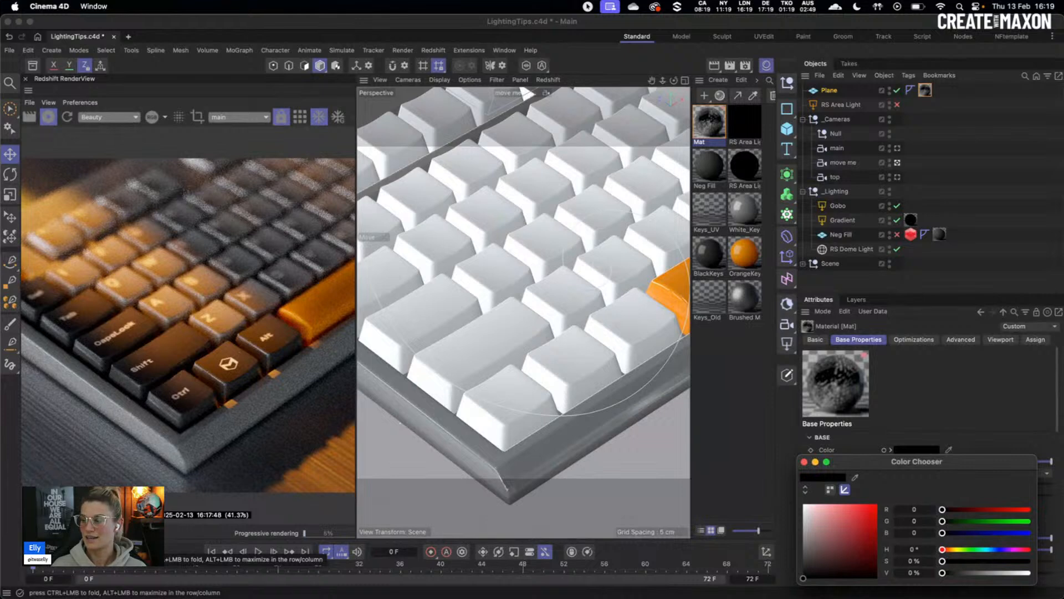
{"action": "left_click", "coordinate": [897, 90]}
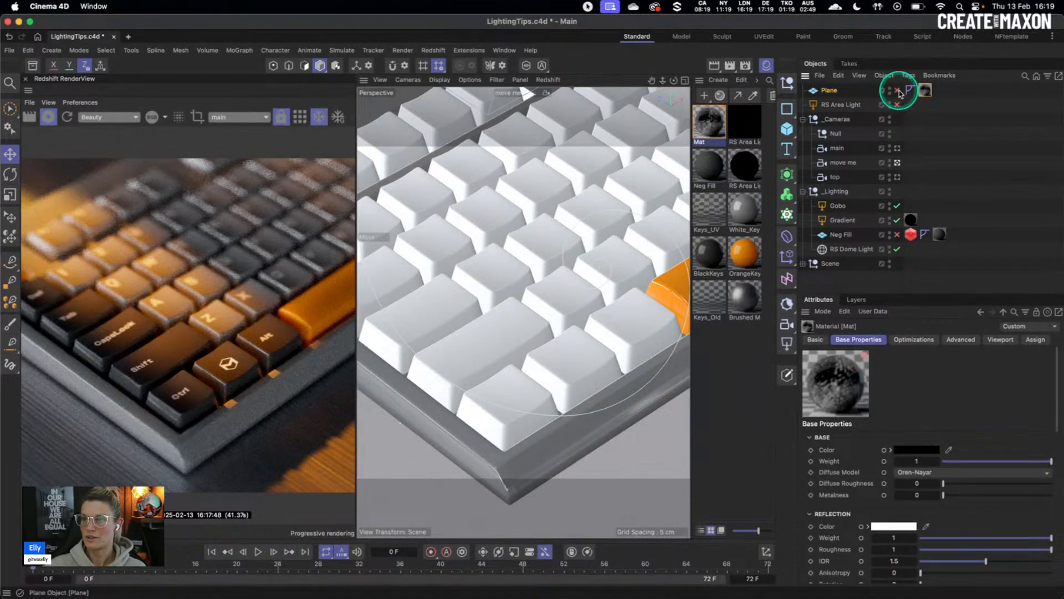
{"action": "left_click", "coordinate": [897, 90]}
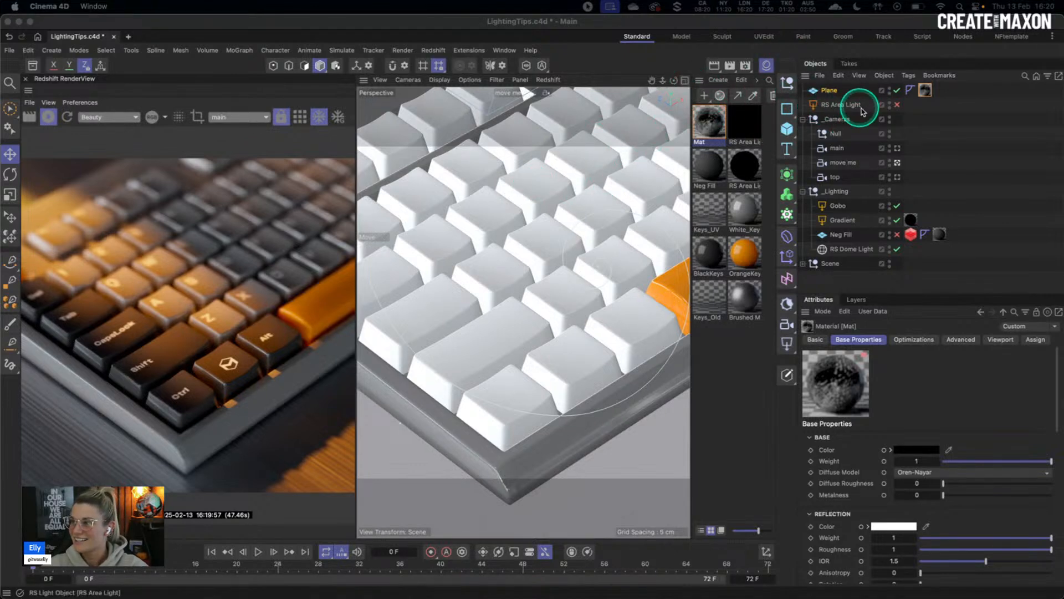
Return the viewport to the default camera and delete the plane and RS Area Light.
{"action": "left_click", "coordinate": [898, 164]}
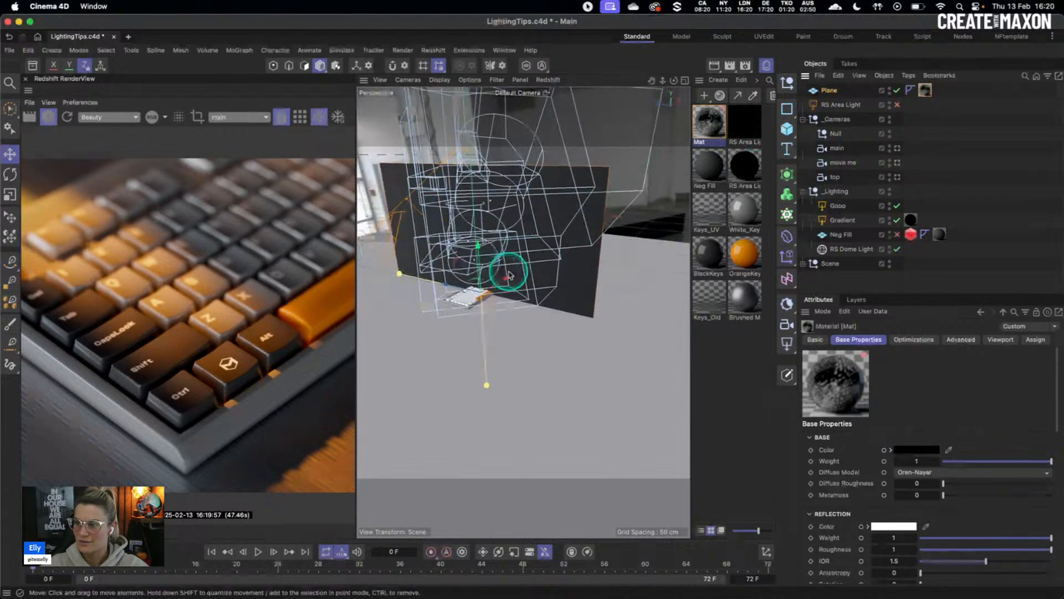
{"action": "left_click", "coordinate": [830, 91]}
{"action": "key", "text": "Delete"}
{"action": "left_click", "coordinate": [831, 91]}
{"action": "key", "text": "Delete"}
Add a new Redshift area light to the scene.
{"action": "left_click_drag", "start_coordinate": [564, 251], "coordinate": [492, 283], "text": "alt"}
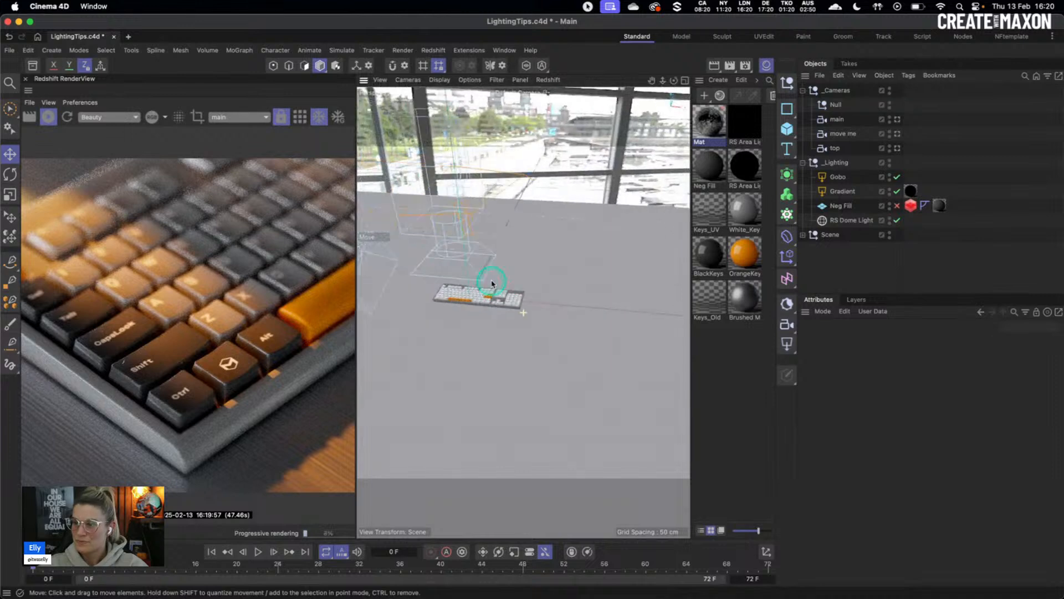
{"action": "left_click", "coordinate": [787, 344]}
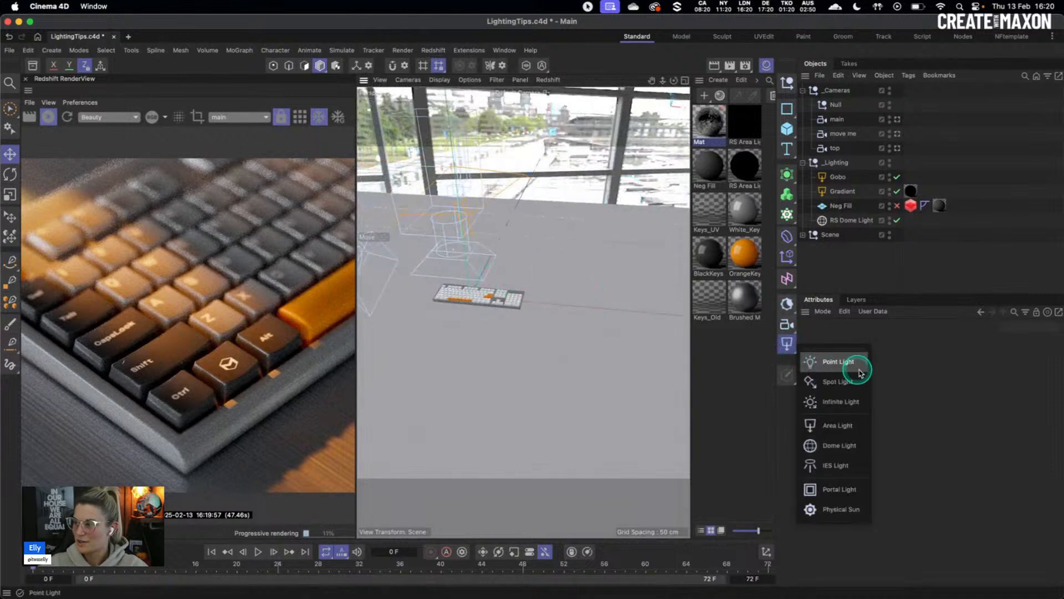
{"action": "left_click", "coordinate": [845, 425]}
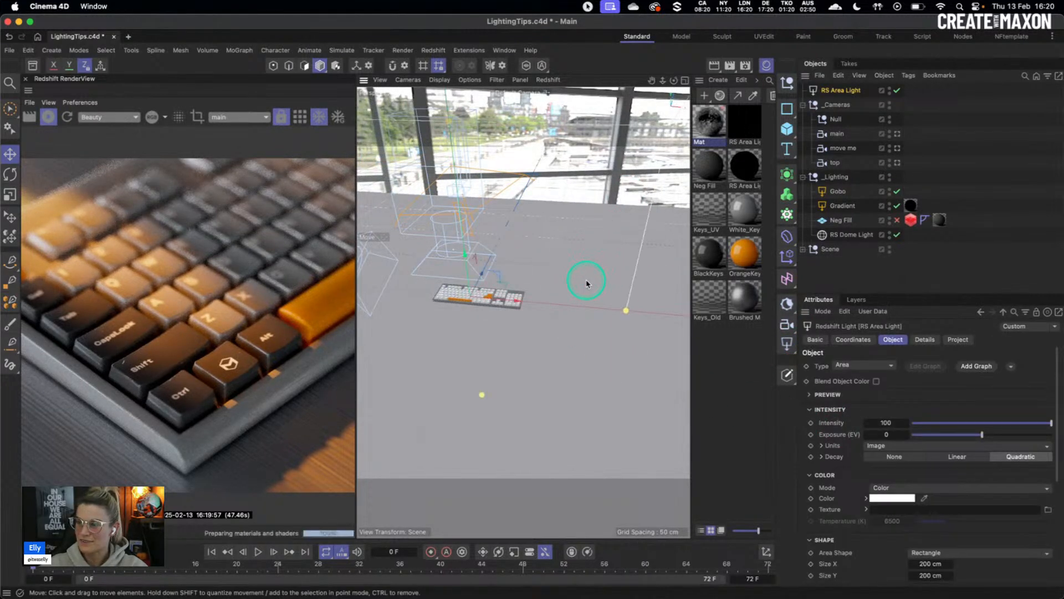
Scale the new area light down to about 12.8 cm and move it just in front of the keyboard.
{"action": "key", "text": "t"}
{"action": "left_click_drag", "start_coordinate": [585, 278], "coordinate": [417, 286]}
{"action": "key", "text": "e"}
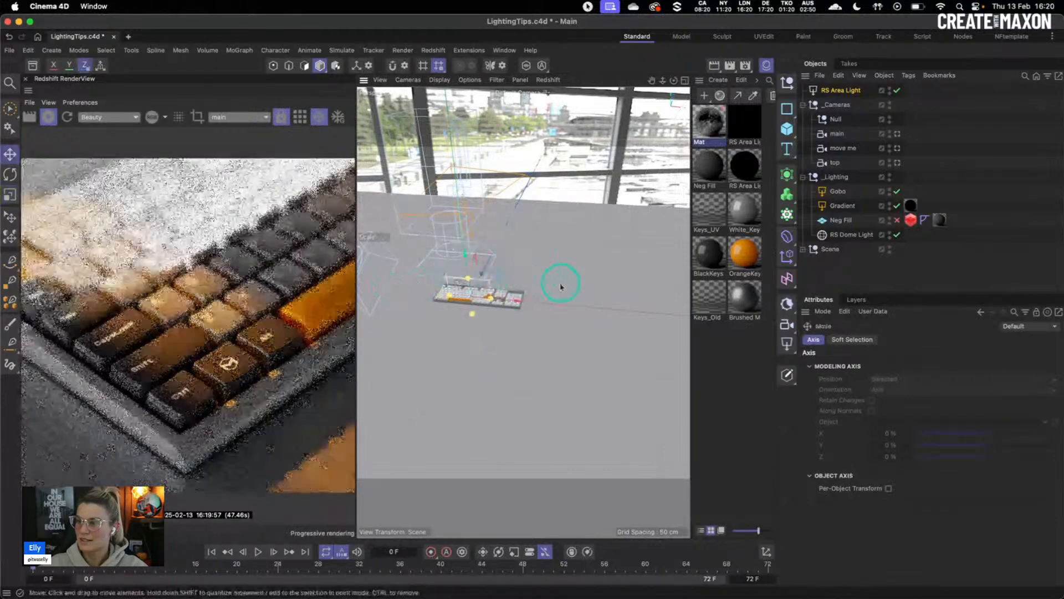
{"action": "left_click_drag", "start_coordinate": [480, 296], "coordinate": [462, 315]}
{"action": "key", "text": "t"}
{"action": "left_click_drag", "start_coordinate": [530, 306], "coordinate": [380, 325]}
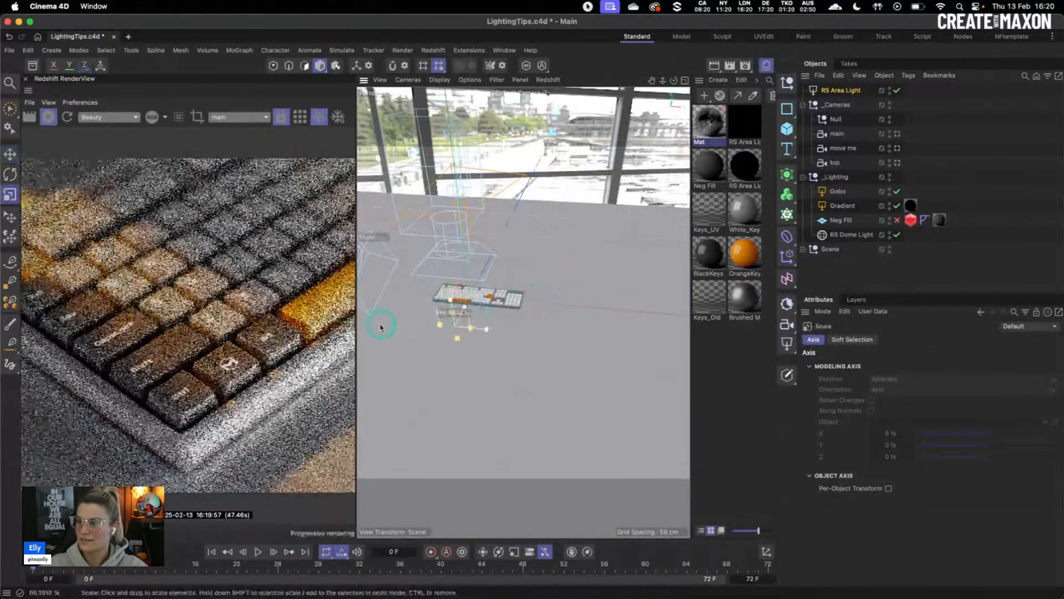
{"action": "left_click_drag", "start_coordinate": [535, 306], "coordinate": [487, 307]}
{"action": "key", "text": "e"}
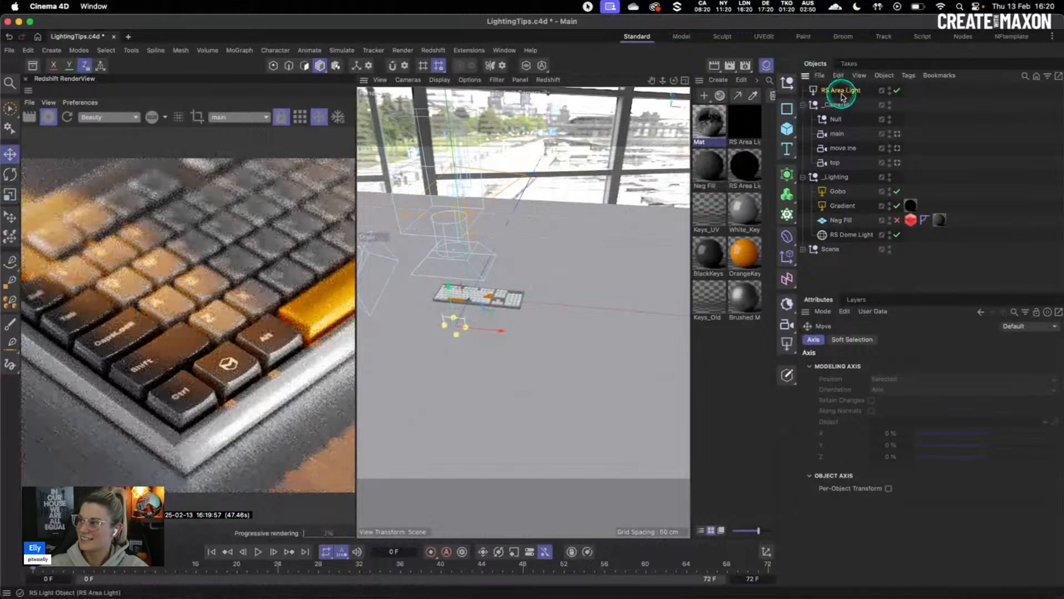
Add a target tag with a target null to the area light and inspect the tag's settings.
{"action": "left_click", "coordinate": [839, 90]}
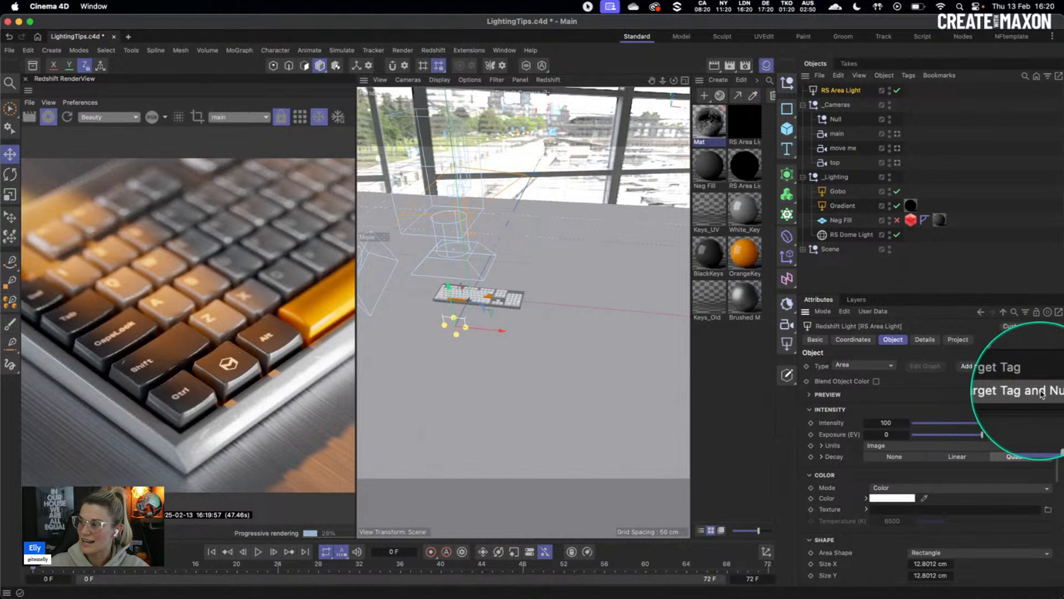
{"action": "left_click", "coordinate": [1010, 392]}
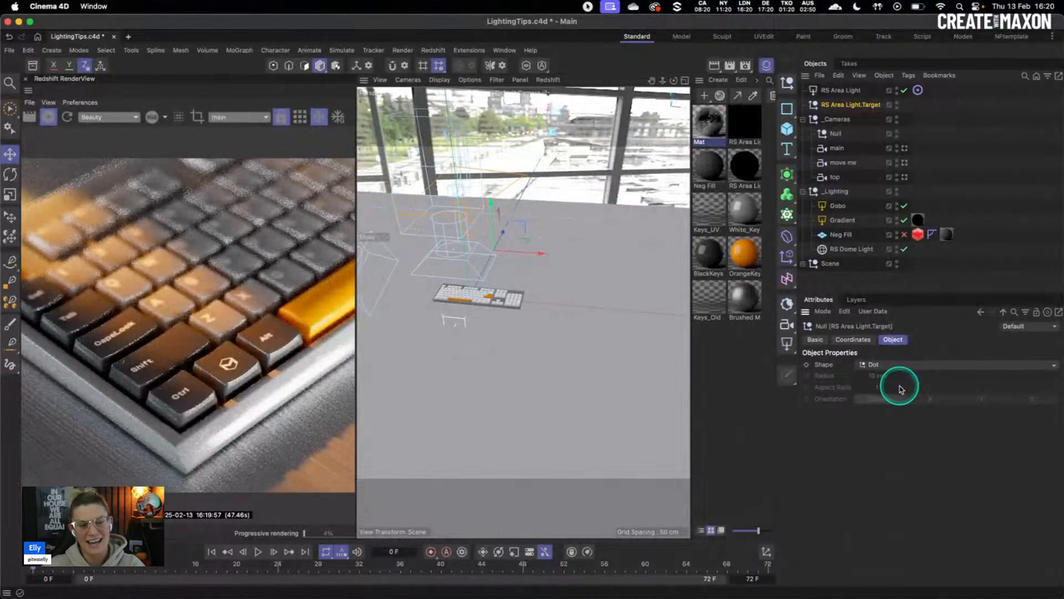
{"action": "left_click", "coordinate": [918, 89]}
{"action": "right_click", "coordinate": [875, 96]}
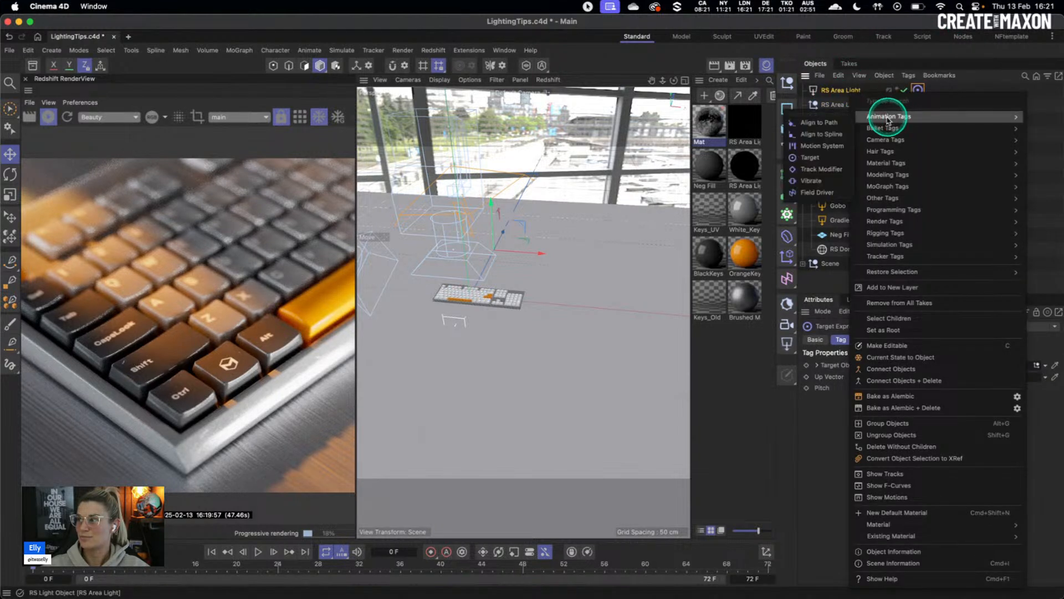
{"action": "mouse_move", "coordinate": [887, 116]}
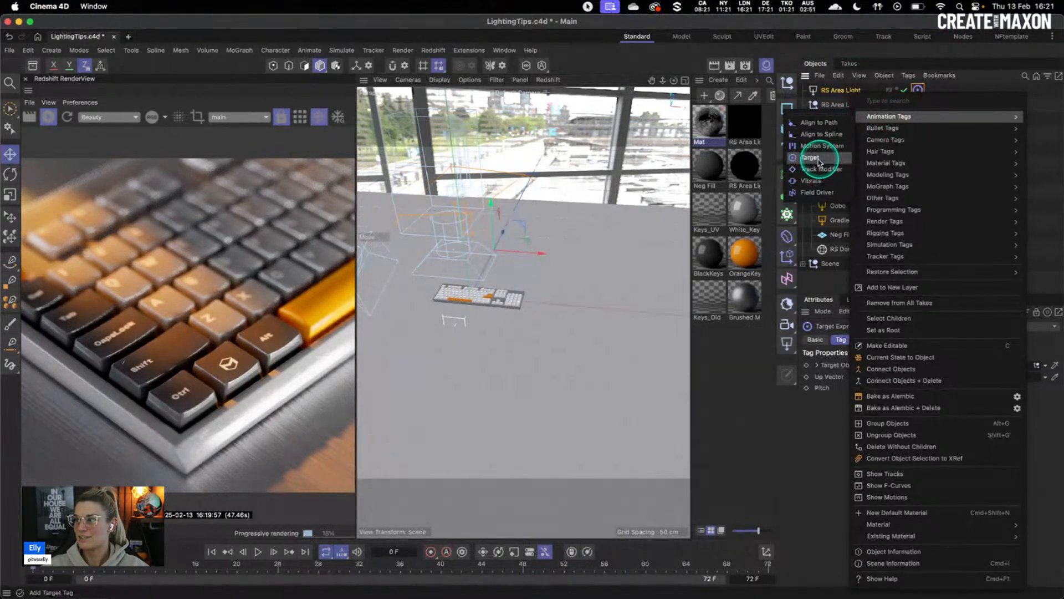
{"action": "left_click", "coordinate": [924, 89]}
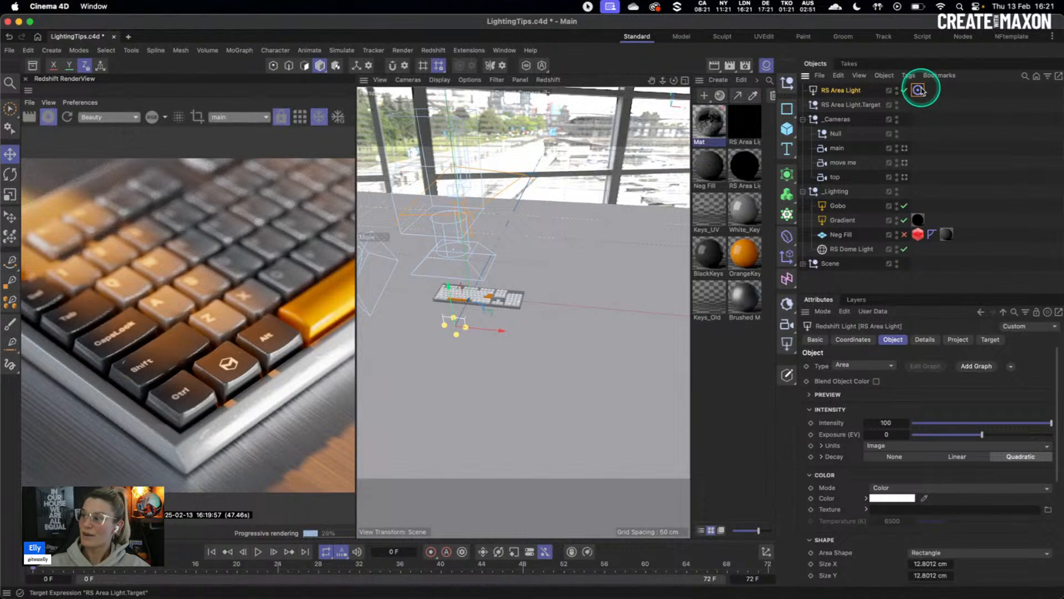
{"action": "left_click", "coordinate": [920, 91]}
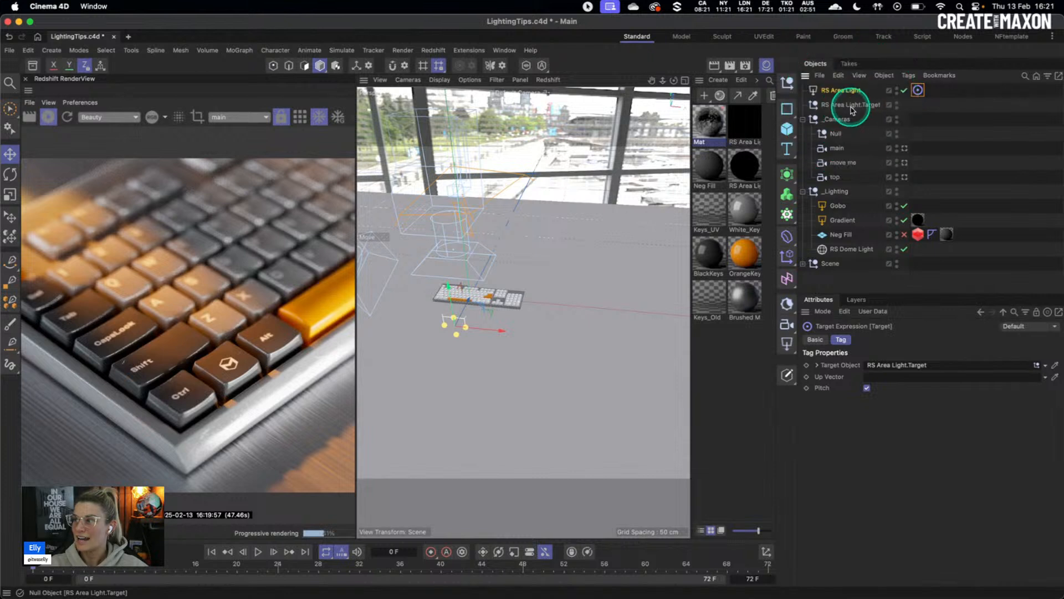
Move the area light's target null onto the keyboard's corner keys so the light aims there.
{"action": "left_click", "coordinate": [845, 109]}
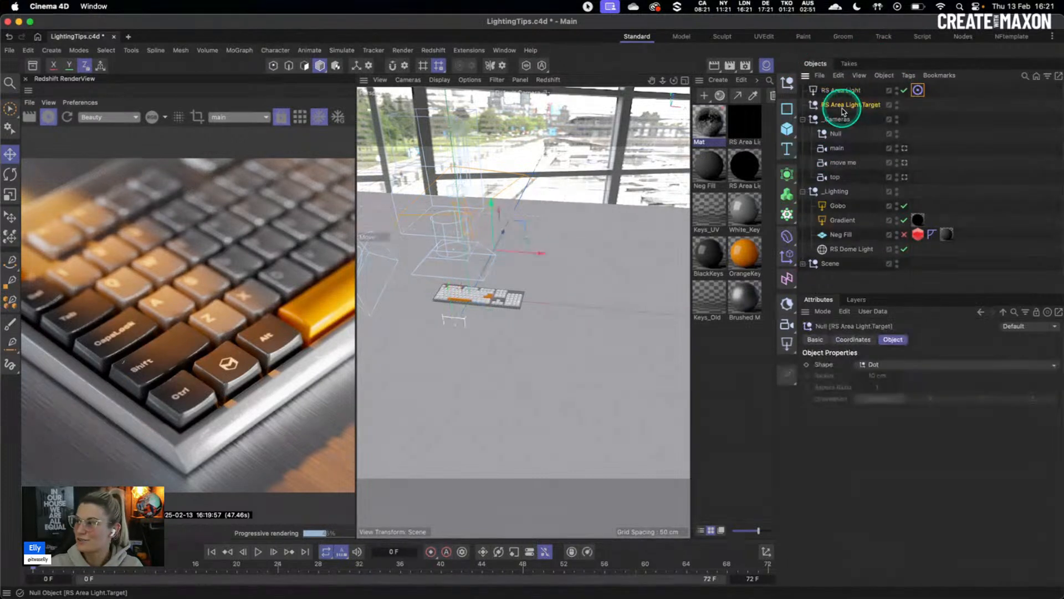
{"action": "left_click_drag", "start_coordinate": [492, 249], "coordinate": [468, 275]}
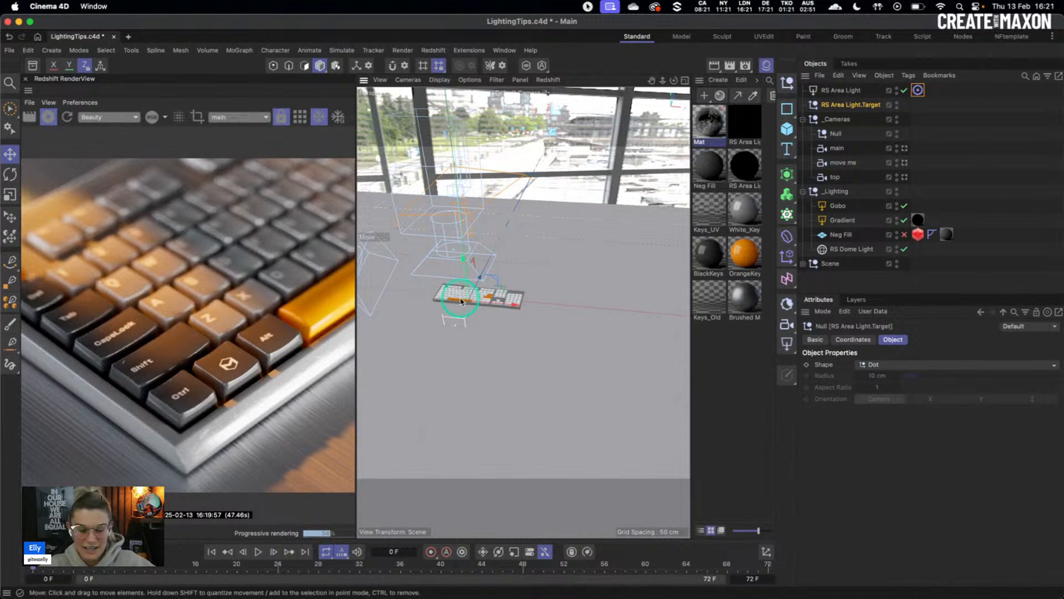
{"action": "scroll", "coordinate": [464, 302], "scroll_direction": "up", "scroll_amount": 10}
{"action": "left_click_drag", "start_coordinate": [556, 314], "coordinate": [397, 320]}
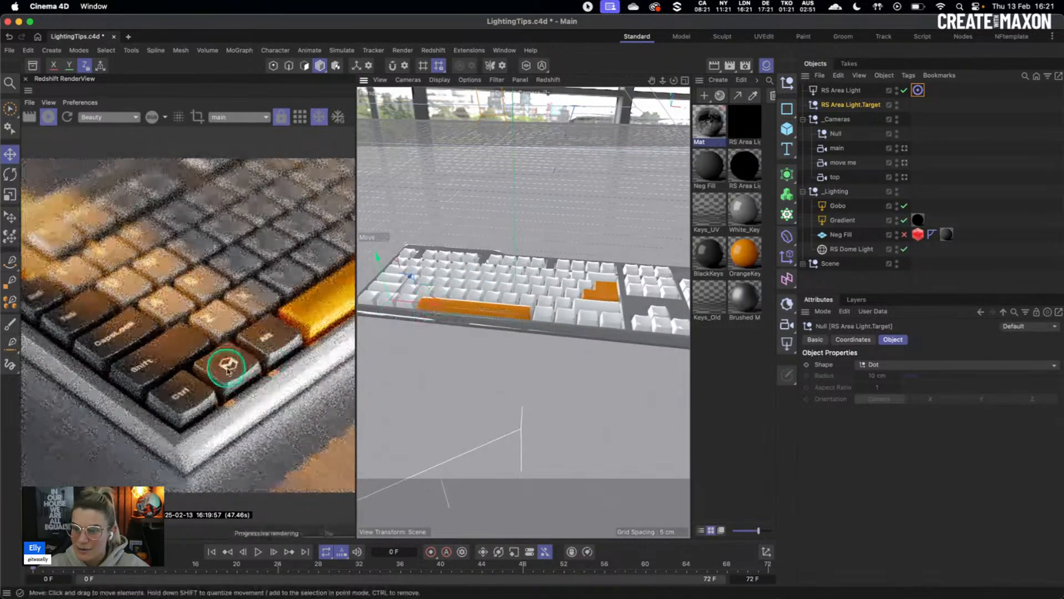
{"action": "left_click_drag", "start_coordinate": [234, 364], "coordinate": [224, 374]}
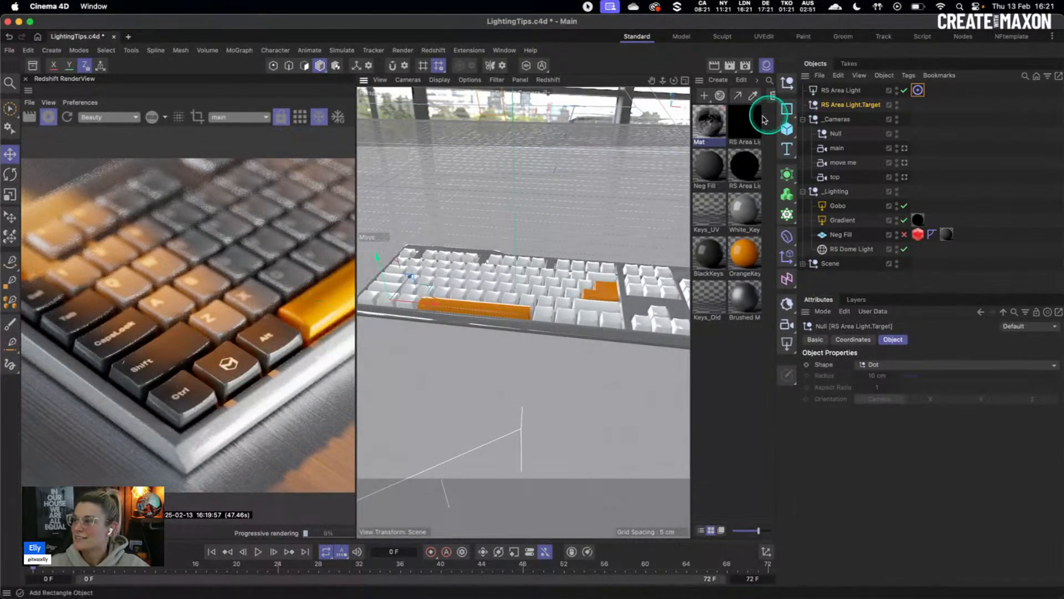
Review the area light's options for adding a target and the Target Object setting of its existing tag.
{"action": "left_click_drag", "start_coordinate": [573, 273], "coordinate": [499, 284], "text": "alt"}
{"action": "scroll", "coordinate": [563, 284], "scroll_direction": "down", "scroll_amount": 10}
{"action": "left_click", "coordinate": [838, 91]}
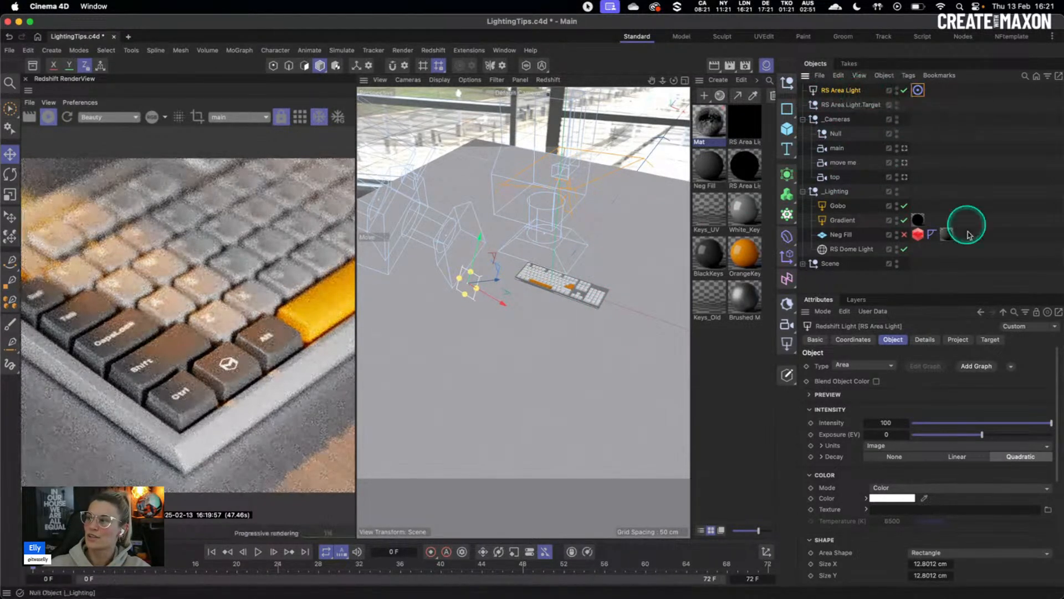
{"action": "left_click", "coordinate": [1011, 367]}
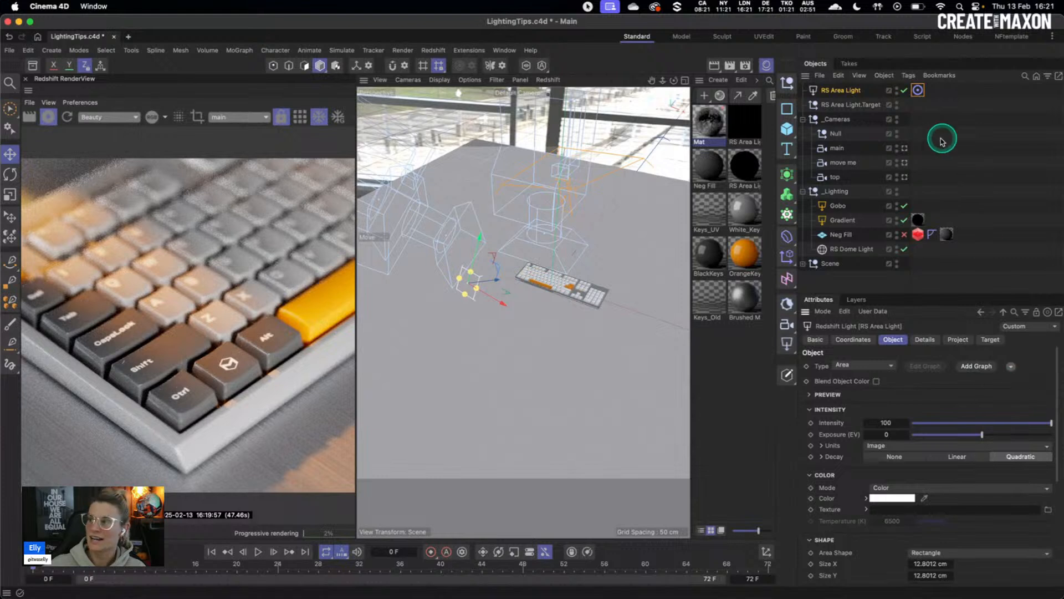
{"action": "left_click", "coordinate": [918, 90]}
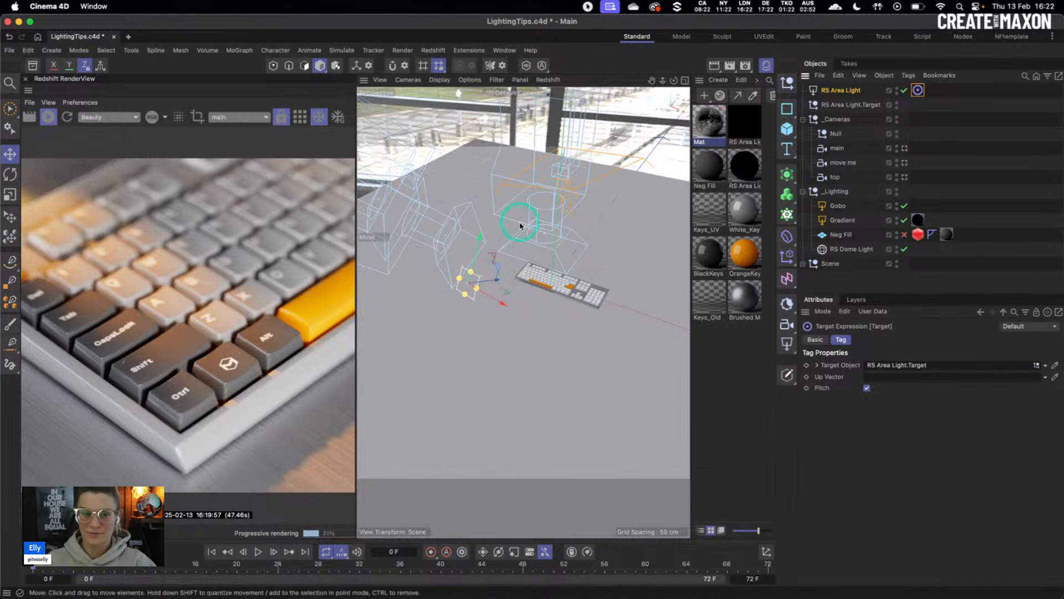
Delete the targeted area light and its target null from the scene.
{"action": "left_click", "coordinate": [845, 91]}
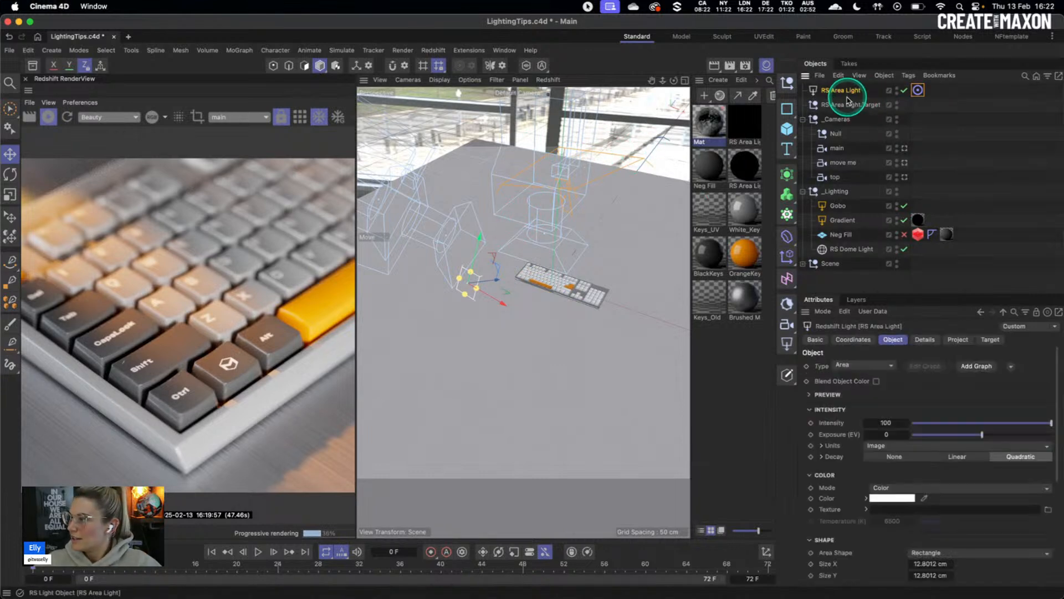
{"action": "key", "text": "Delete"}
{"action": "left_click", "coordinate": [841, 93]}
{"action": "key", "text": "Delete"}
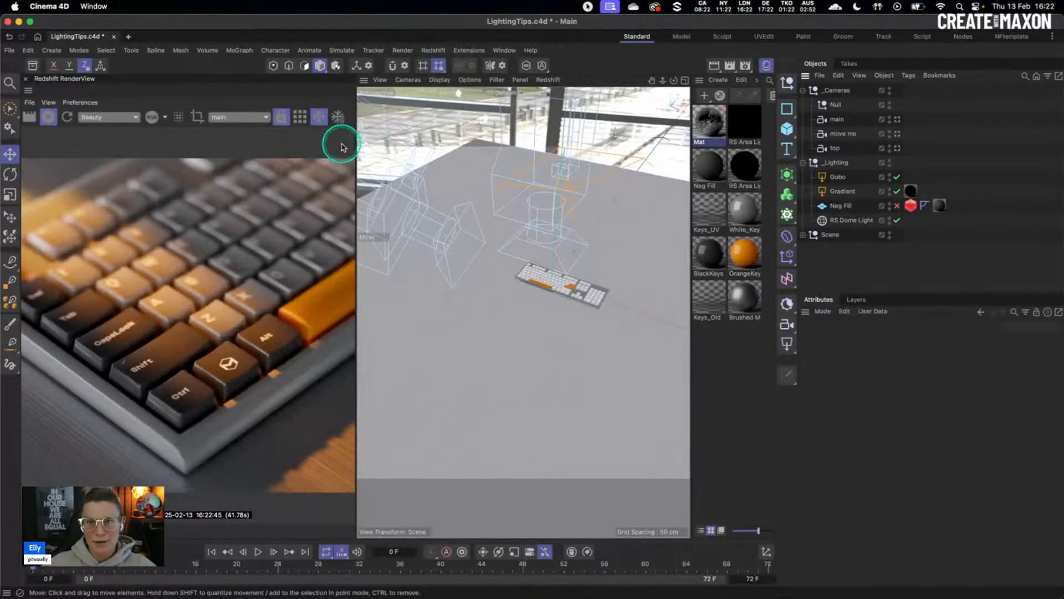
Preview the keyboard render in Clay mode and return the RenderView to its regular mode.
{"action": "left_click", "coordinate": [351, 119]}
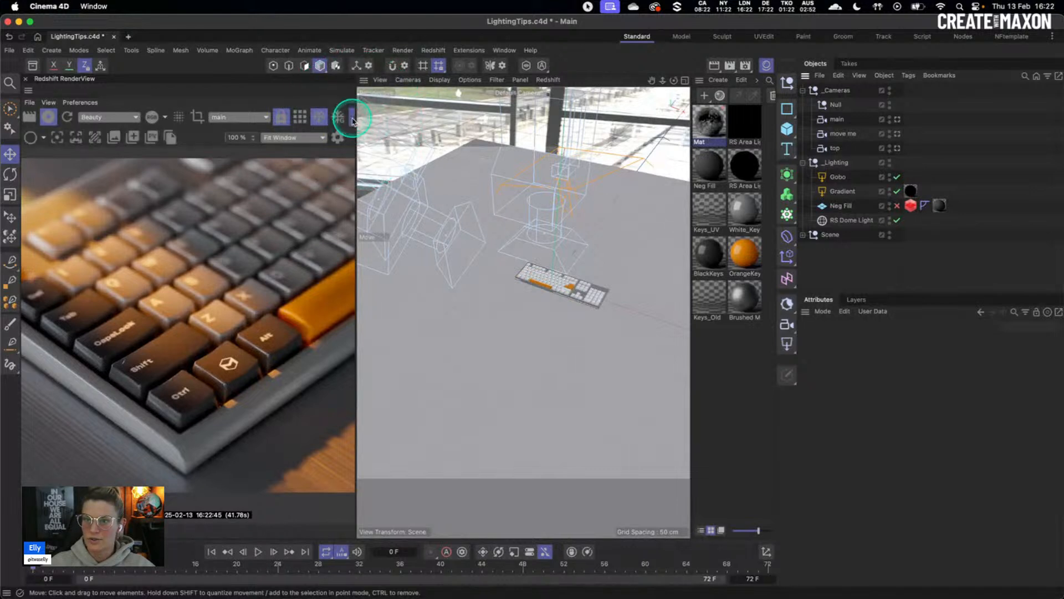
{"action": "left_click", "coordinate": [45, 142]}
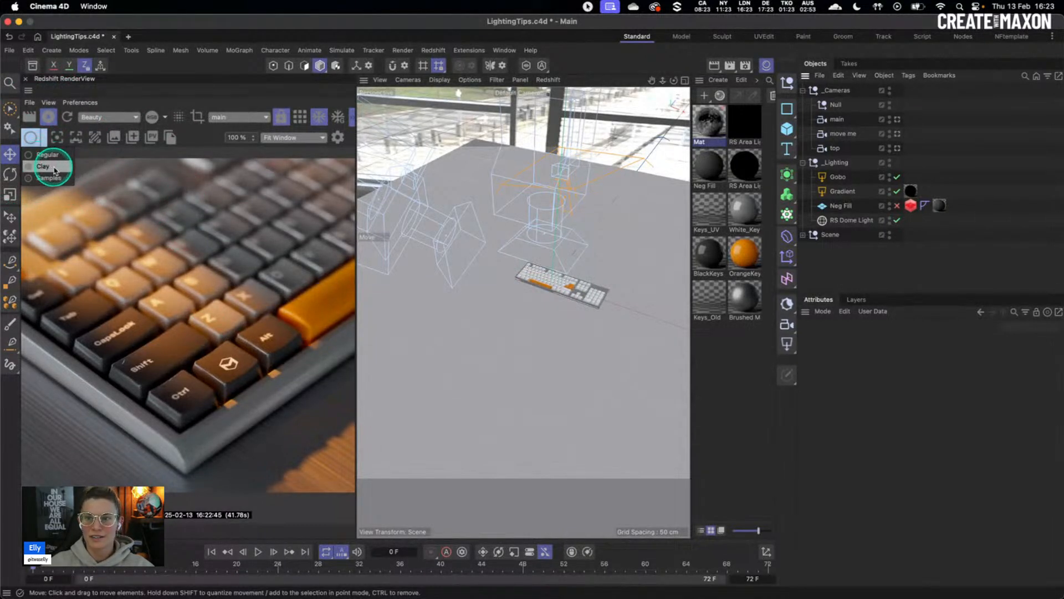
{"action": "left_click", "coordinate": [45, 167]}
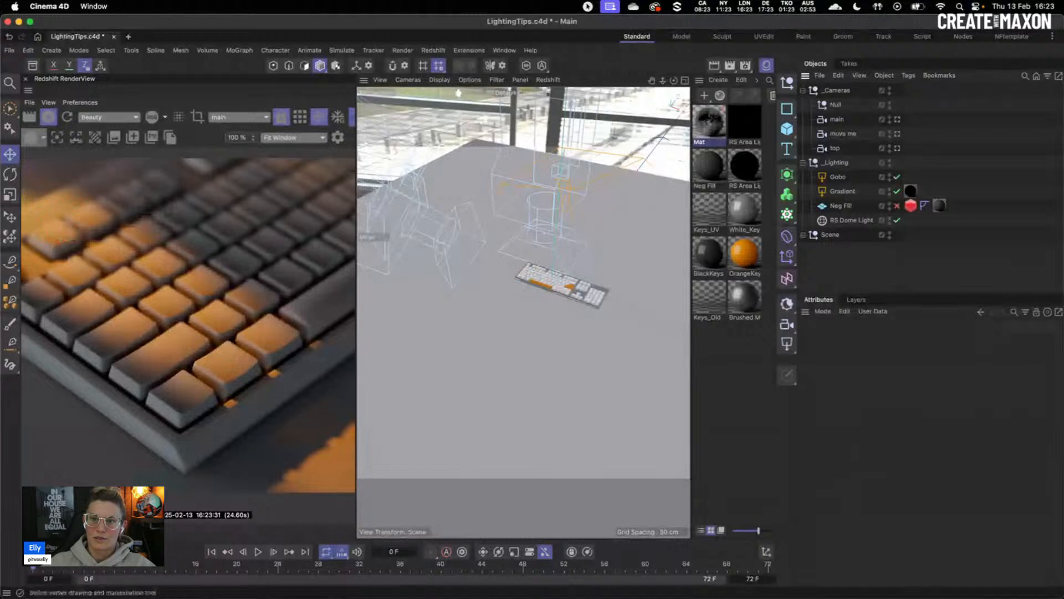
{"action": "left_click", "coordinate": [37, 141]}
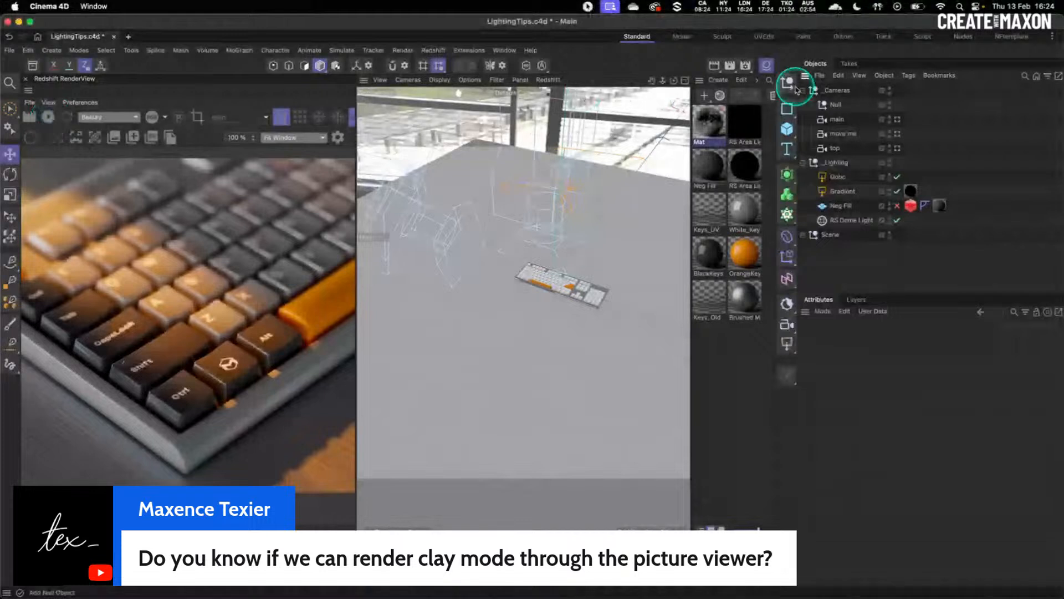
Add a Material Override to the render settings and set its mode to Clay.
{"action": "left_click", "coordinate": [746, 65]}
{"action": "left_click_drag", "start_coordinate": [753, 71], "coordinate": [450, 81]}
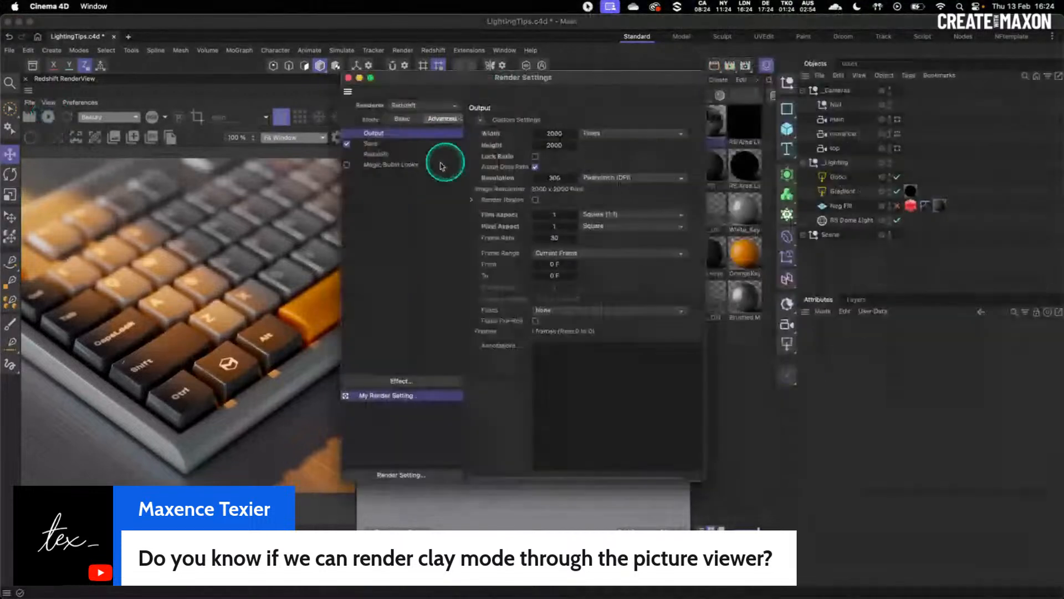
{"action": "right_click", "coordinate": [391, 194]}
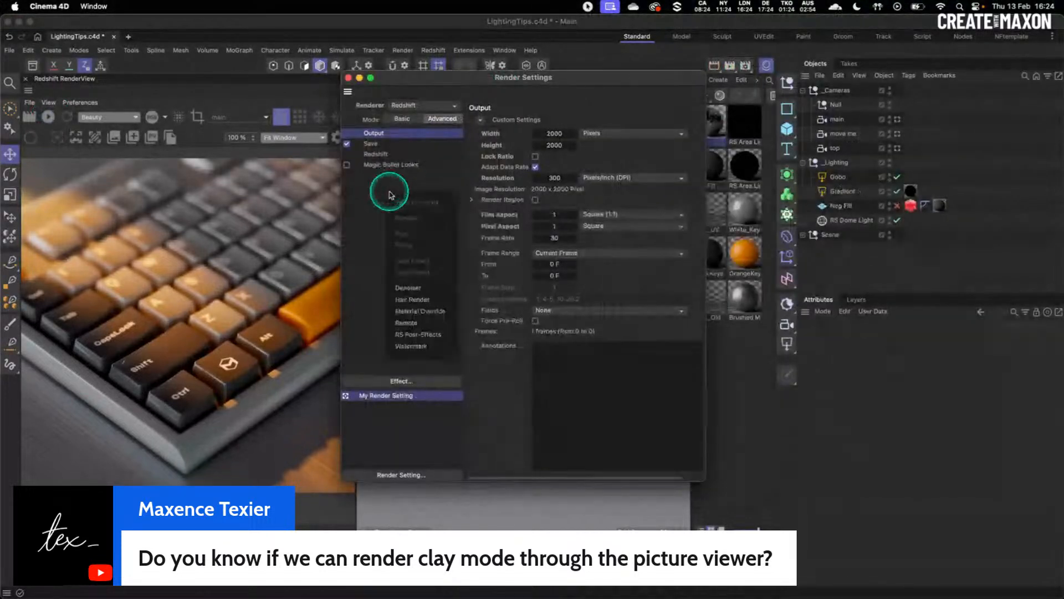
{"action": "left_click", "coordinate": [432, 313]}
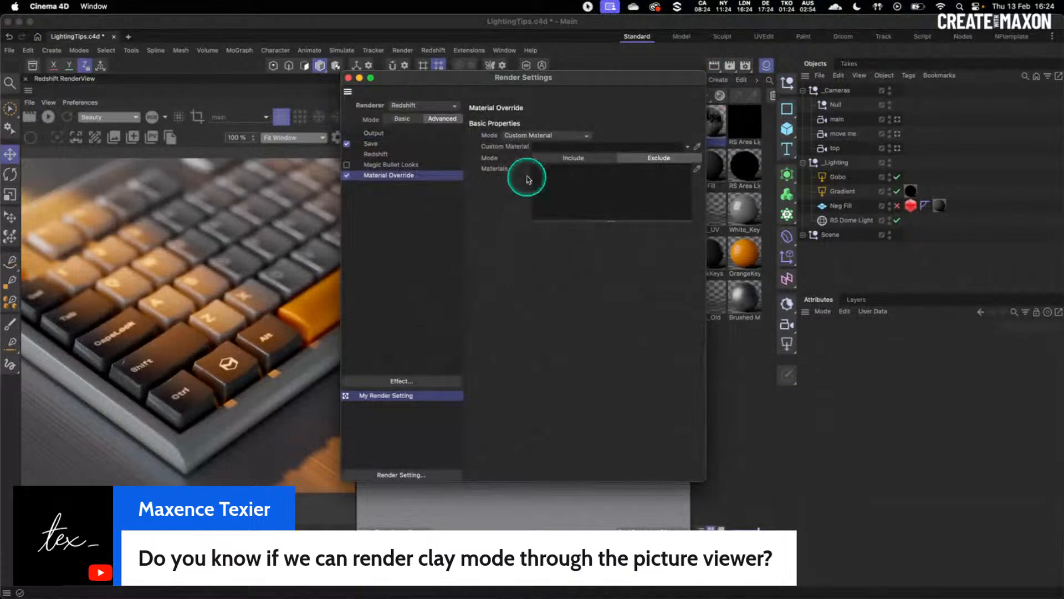
{"action": "left_click", "coordinate": [529, 136]}
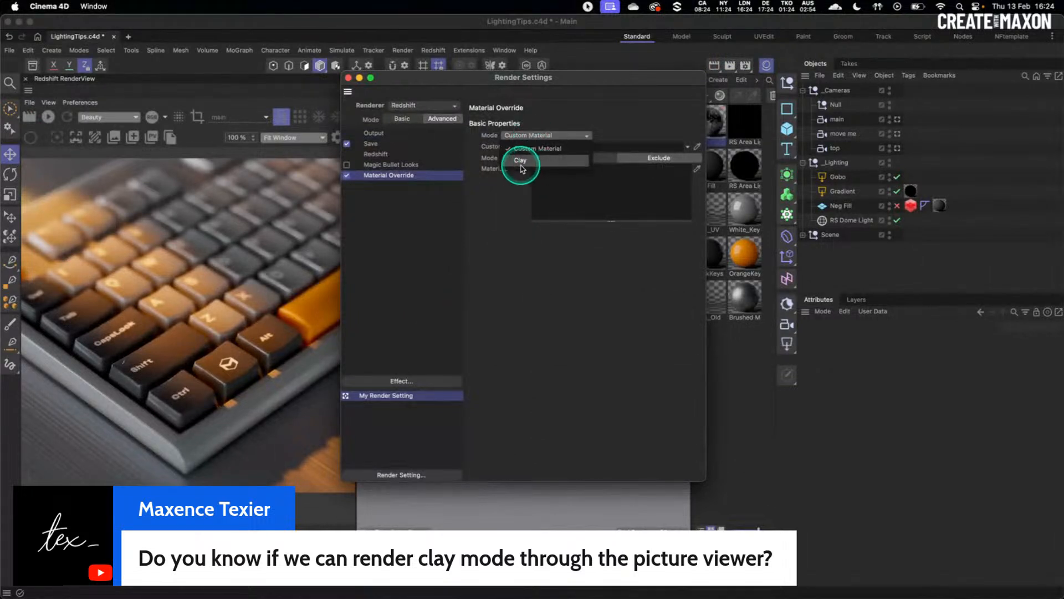
{"action": "left_click", "coordinate": [520, 160]}
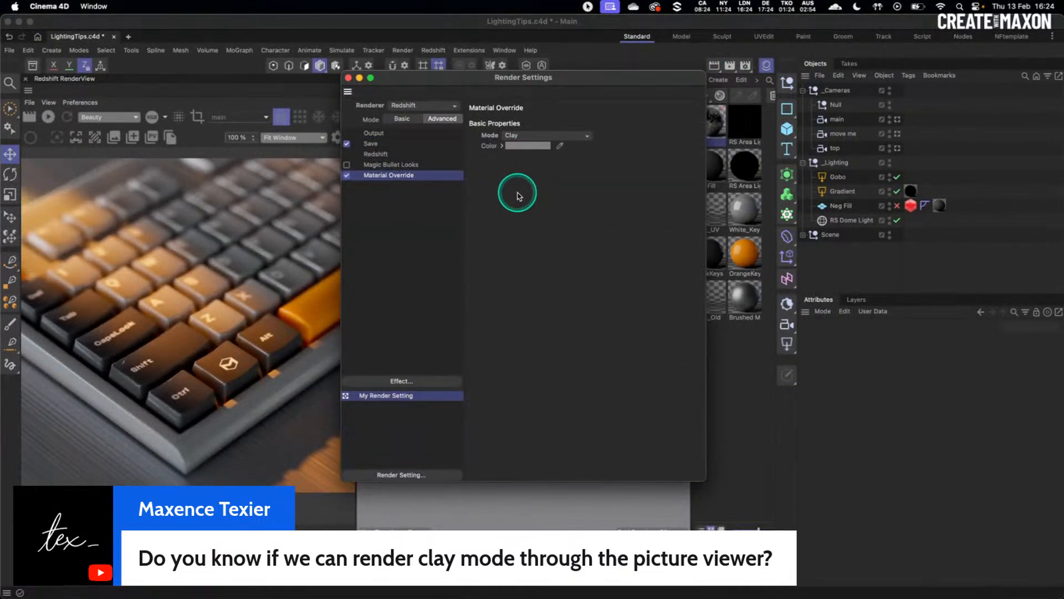
Set the Material Override mode to Custom Material and add the Neg Fill material to its exclude list.
{"action": "left_click", "coordinate": [565, 136]}
{"action": "left_click", "coordinate": [561, 145]}
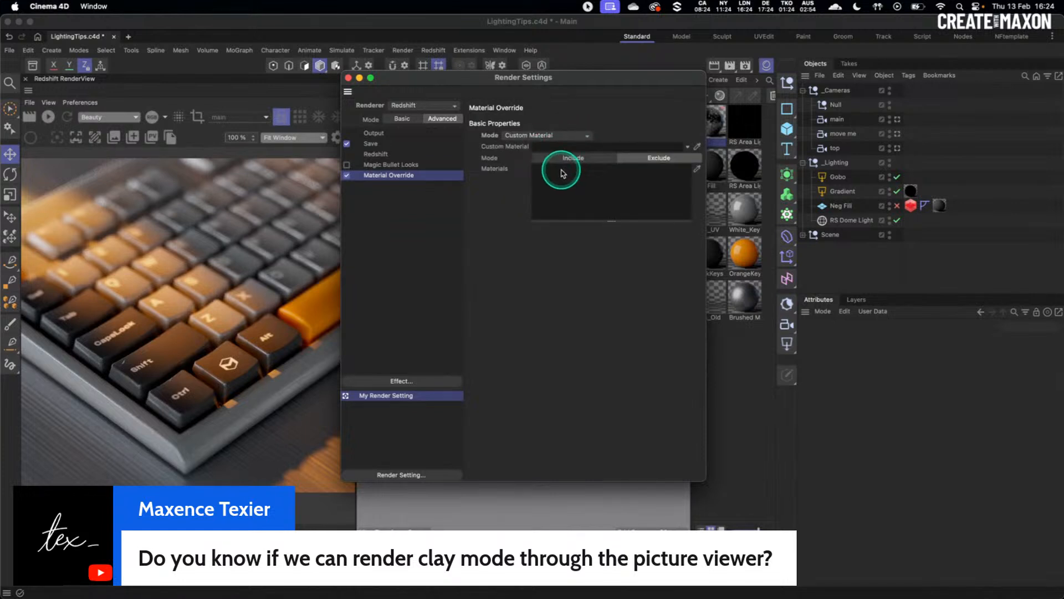
{"action": "mouse_move", "coordinate": [739, 177]}
{"action": "left_mouse_down"}
{"action": "mouse_move", "coordinate": [602, 150]}
{"action": "mouse_move", "coordinate": [754, 172]}
{"action": "left_mouse_up"}
{"action": "left_click_drag", "start_coordinate": [648, 82], "coordinate": [602, 83]}
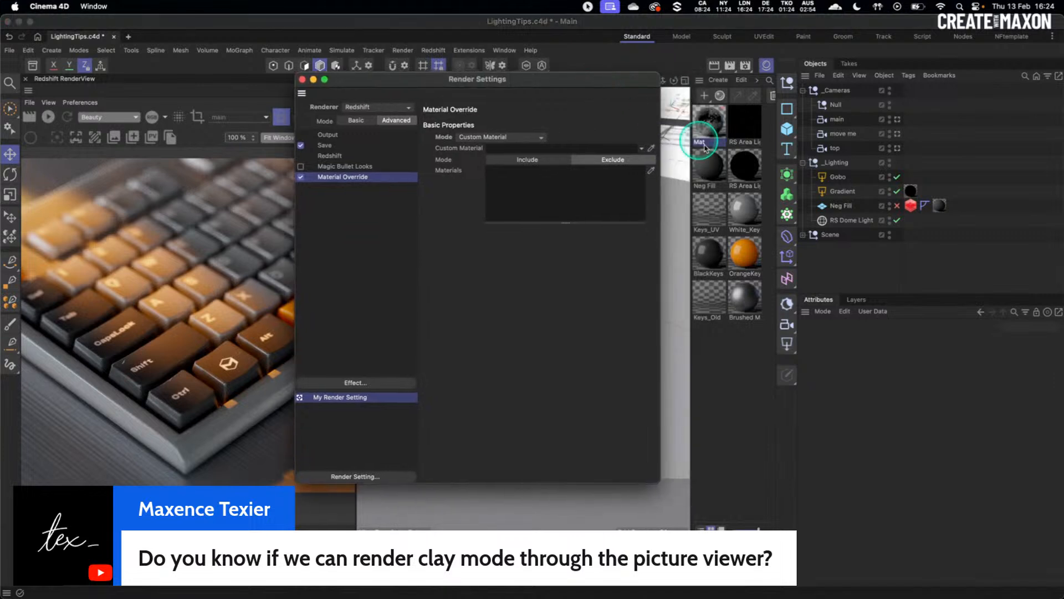
{"action": "left_click_drag", "start_coordinate": [708, 175], "coordinate": [580, 211]}
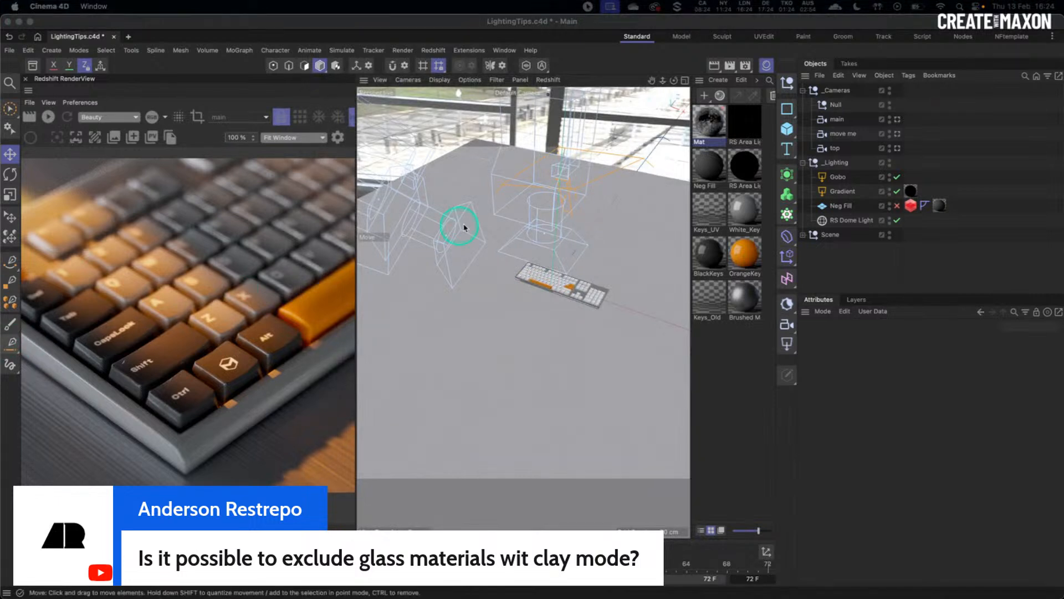
Create a new empty scene and start its live Redshift render with the material manager hidden.
{"action": "left_click", "coordinate": [753, 65]}
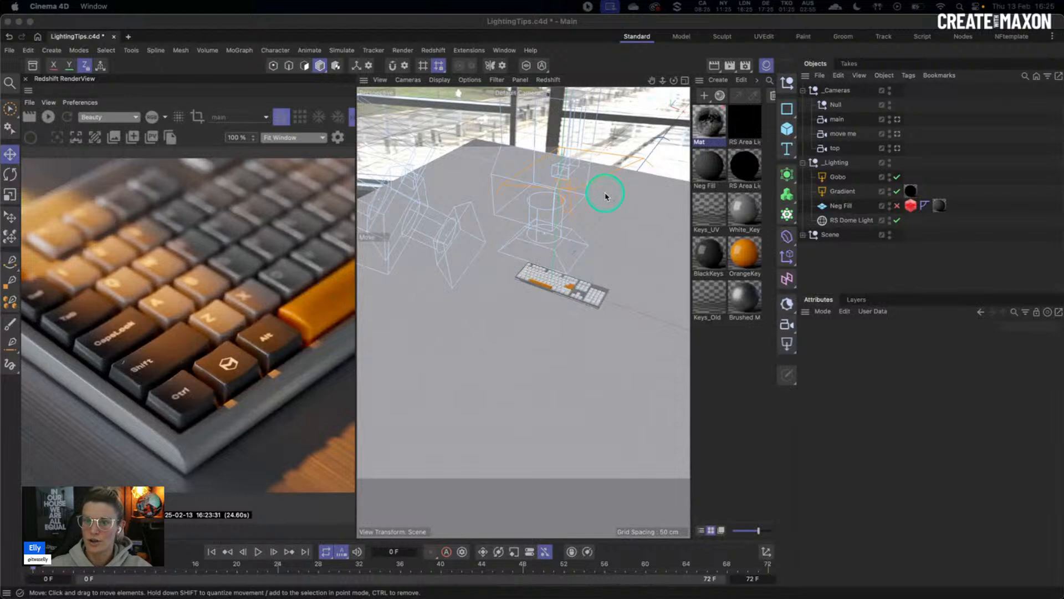
{"action": "left_click", "coordinate": [128, 37]}
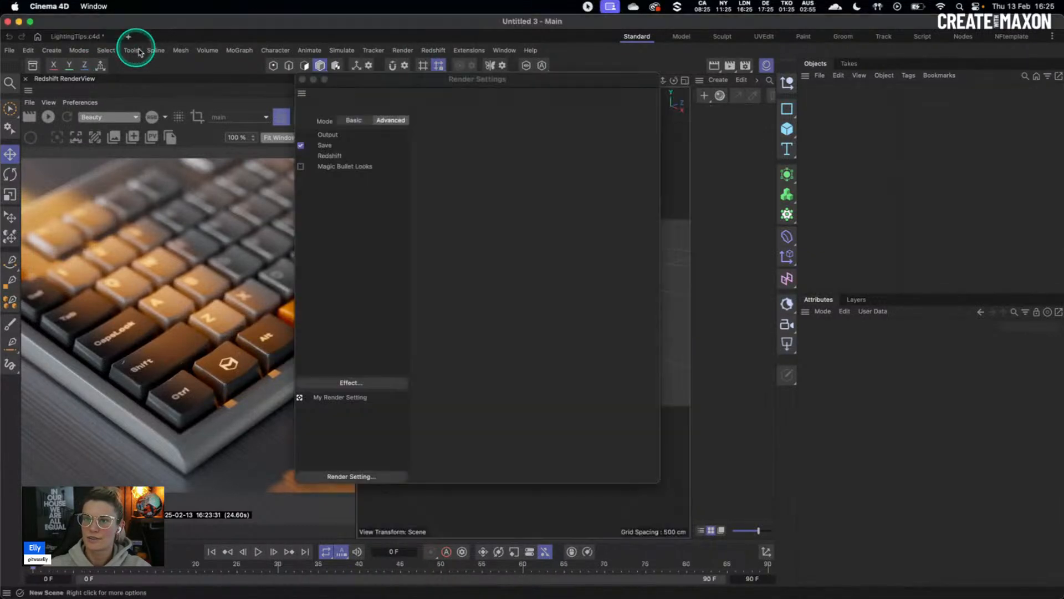
{"action": "left_click", "coordinate": [303, 79]}
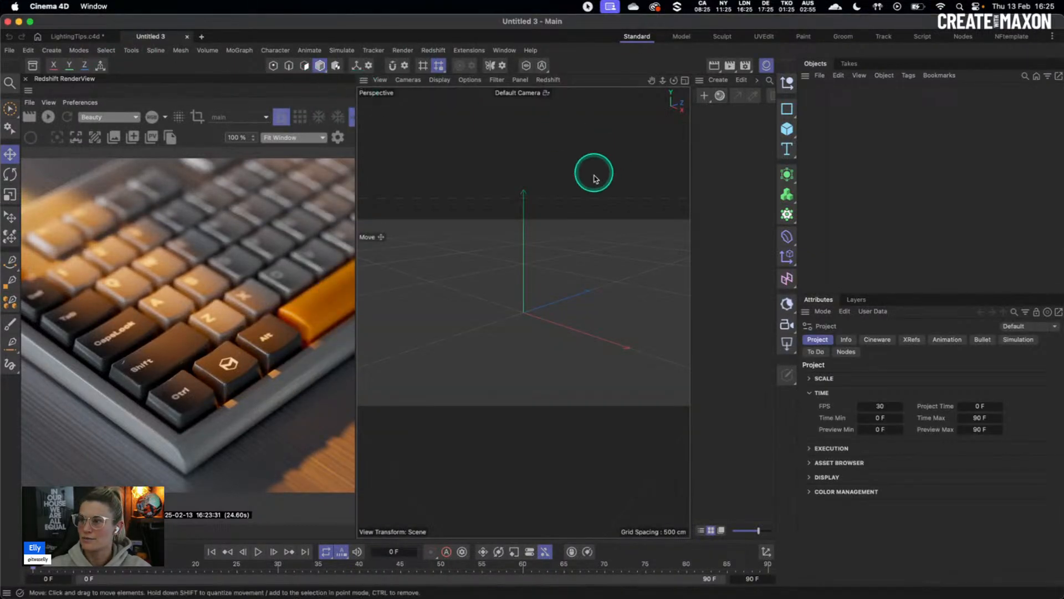
{"action": "left_click", "coordinate": [767, 66]}
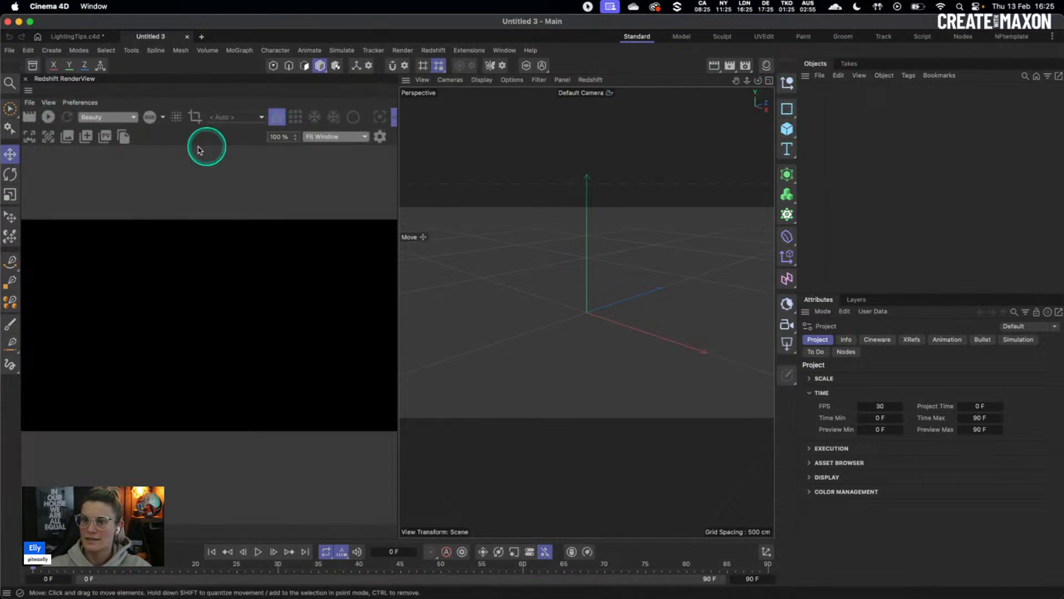
{"action": "left_click", "coordinate": [49, 118]}
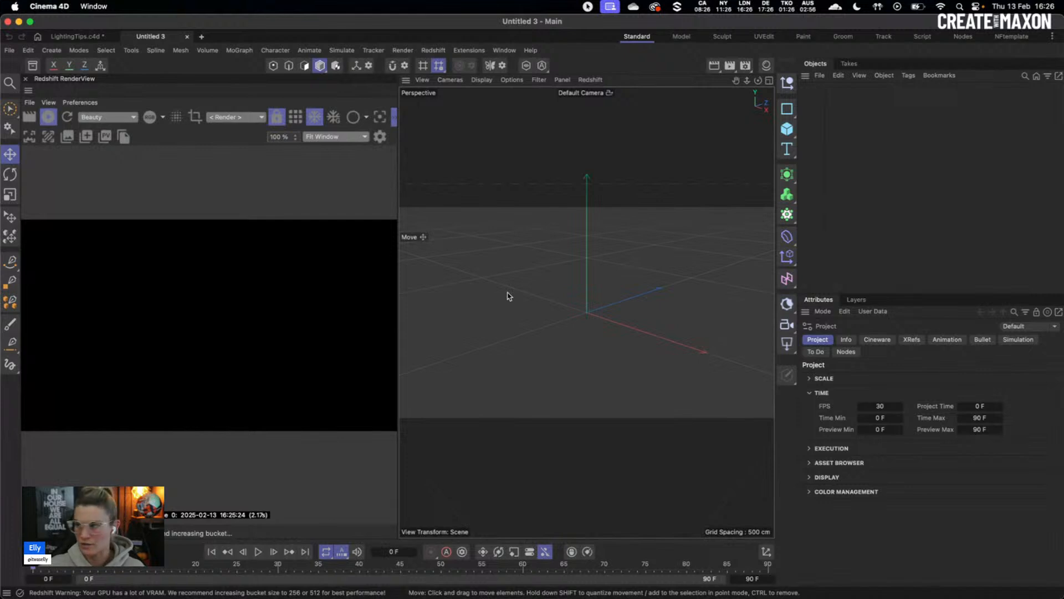
Add a cube and a Redshift camera framing it, and look through that camera.
{"action": "left_click", "coordinate": [787, 129]}
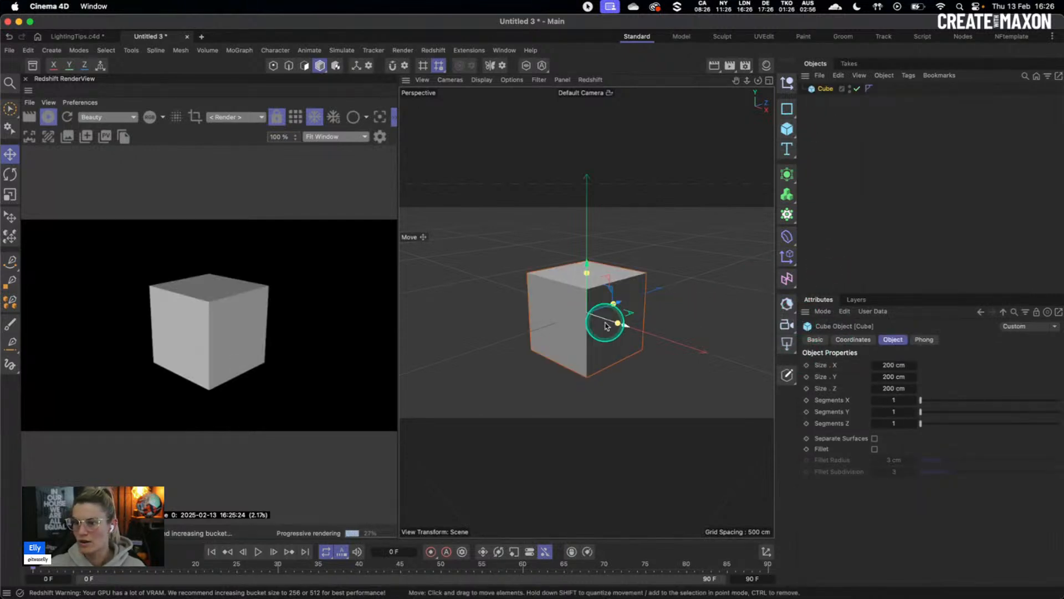
{"action": "left_click_drag", "start_coordinate": [644, 307], "coordinate": [612, 294], "text": "alt"}
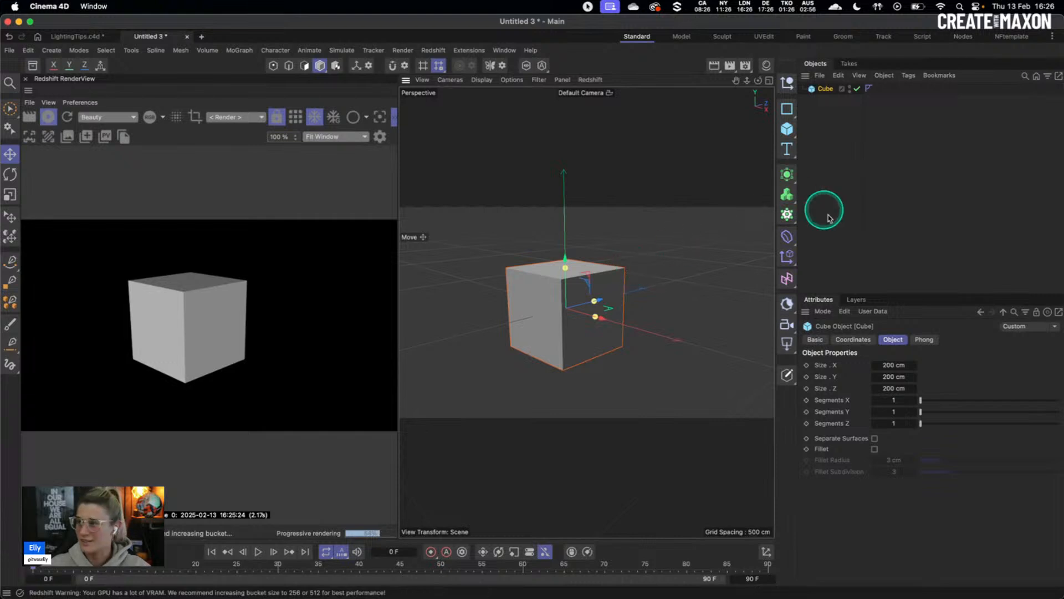
{"action": "left_click", "coordinate": [788, 325]}
{"action": "left_click", "coordinate": [874, 90]}
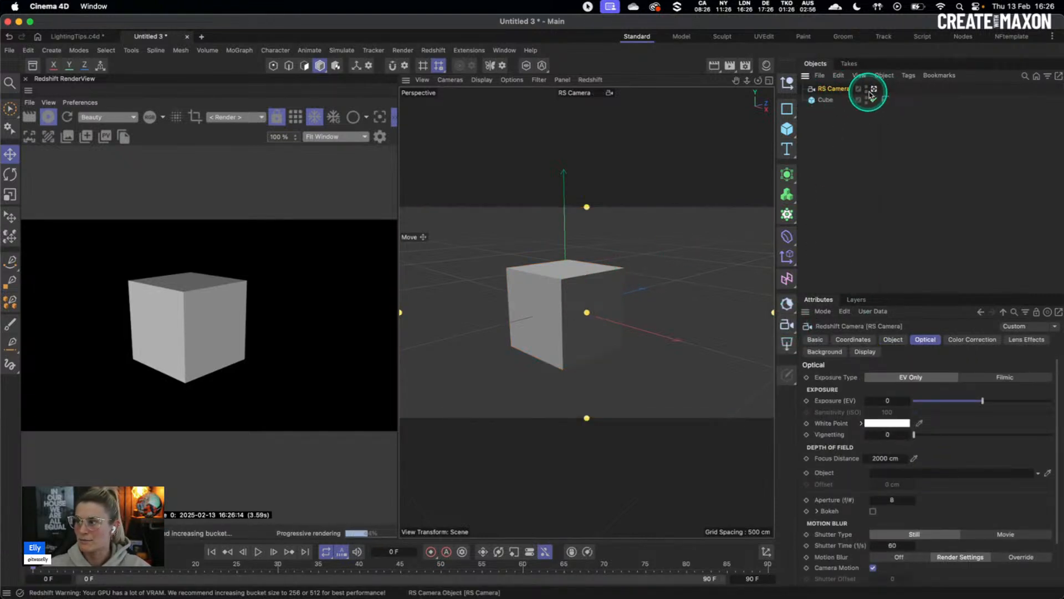
Add a plane to the scene and make it a child of the RS Camera.
{"action": "left_click", "coordinate": [791, 133]}
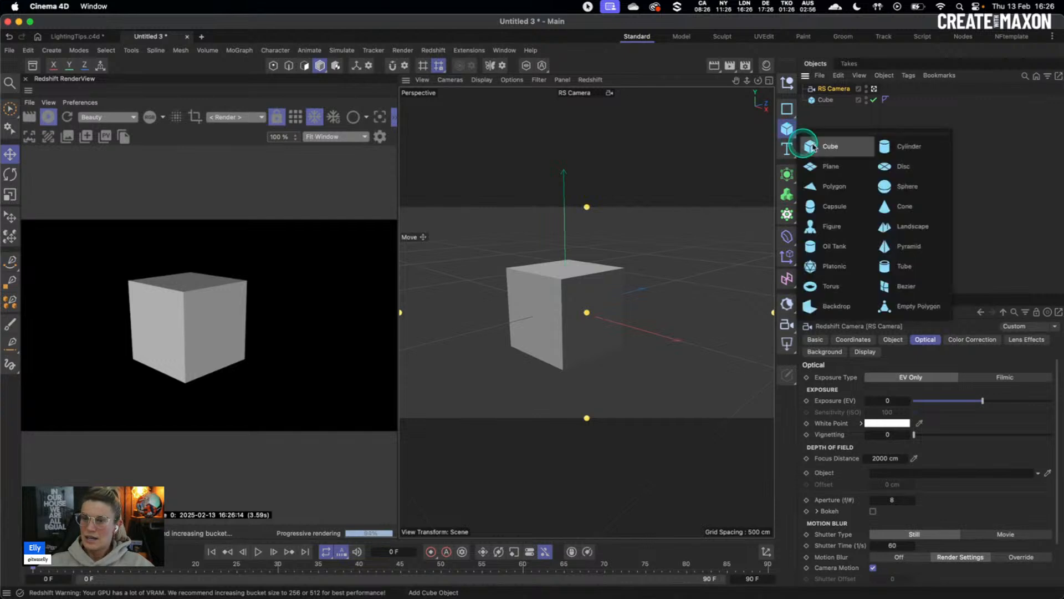
{"action": "left_click", "coordinate": [830, 167]}
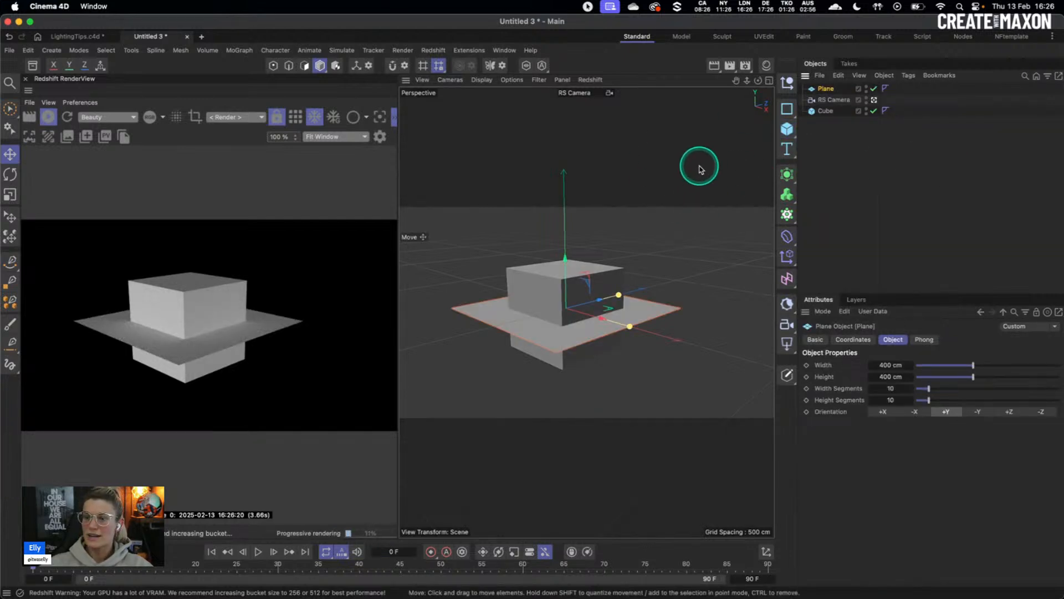
{"action": "left_click_drag", "start_coordinate": [835, 102], "coordinate": [852, 80]}
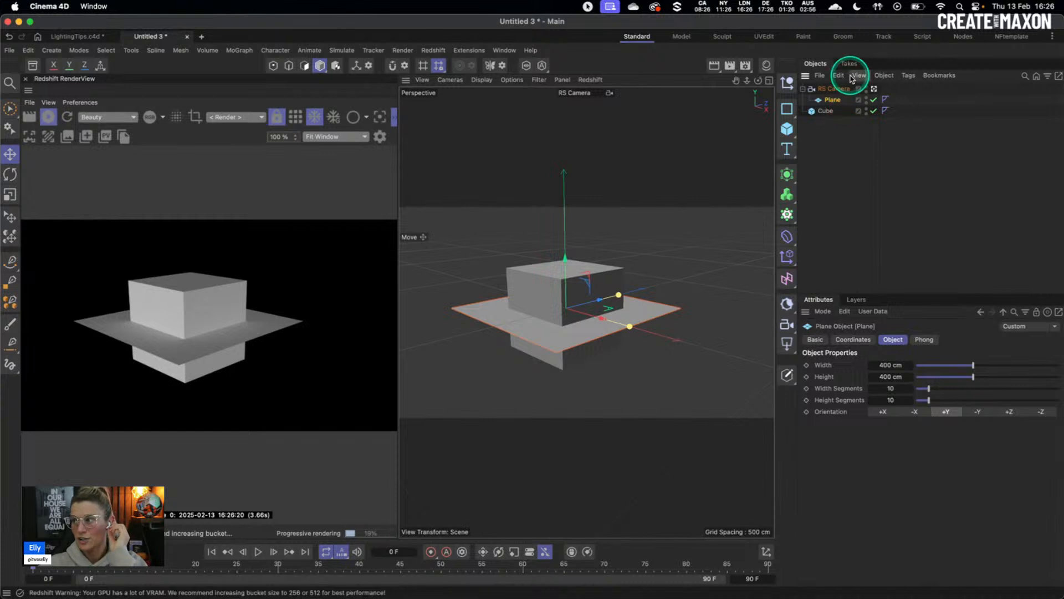
Enlarge the object list's icons and reset the plane's transform so it sits at the camera's origin.
{"action": "left_click", "coordinate": [859, 75]}
{"action": "mouse_move", "coordinate": [887, 100]}
{"action": "left_click", "coordinate": [970, 112]}
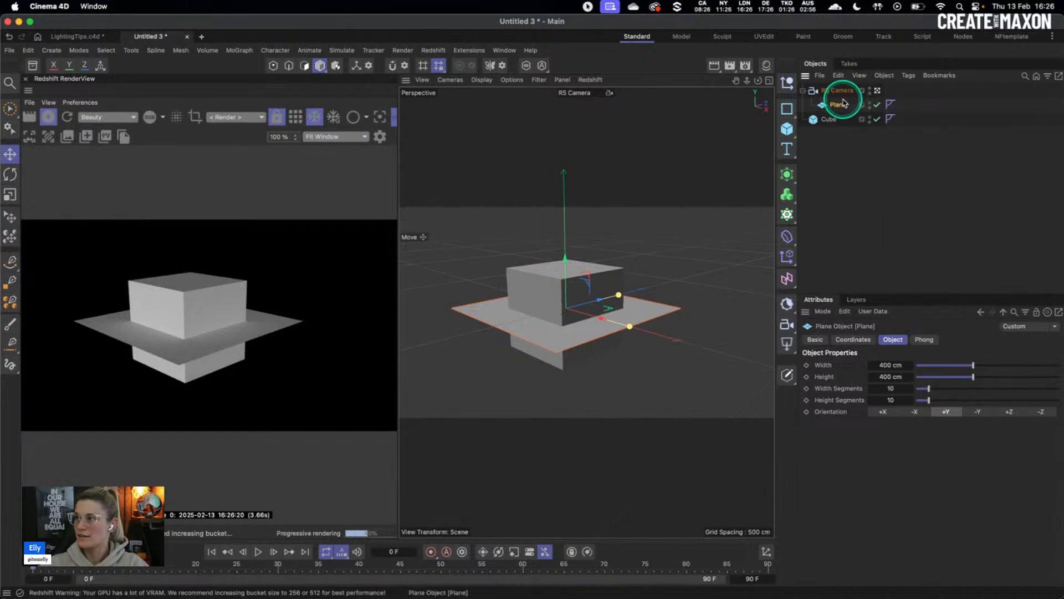
{"action": "key", "text": "alt+0"}
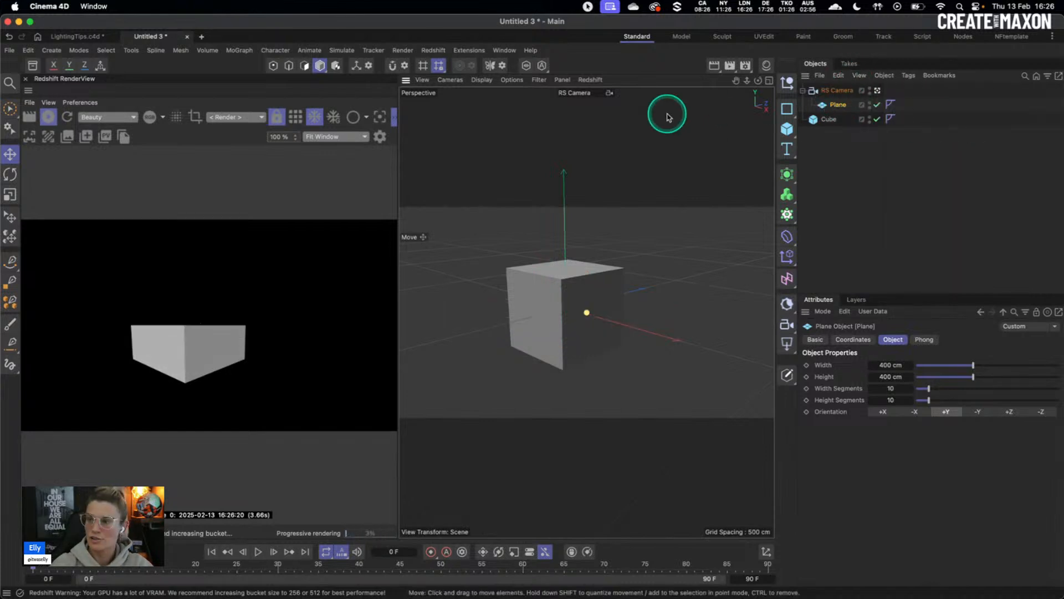
Show all four views and set the plane's orientation to +Z so it faces the camera.
{"action": "left_click", "coordinate": [769, 81]}
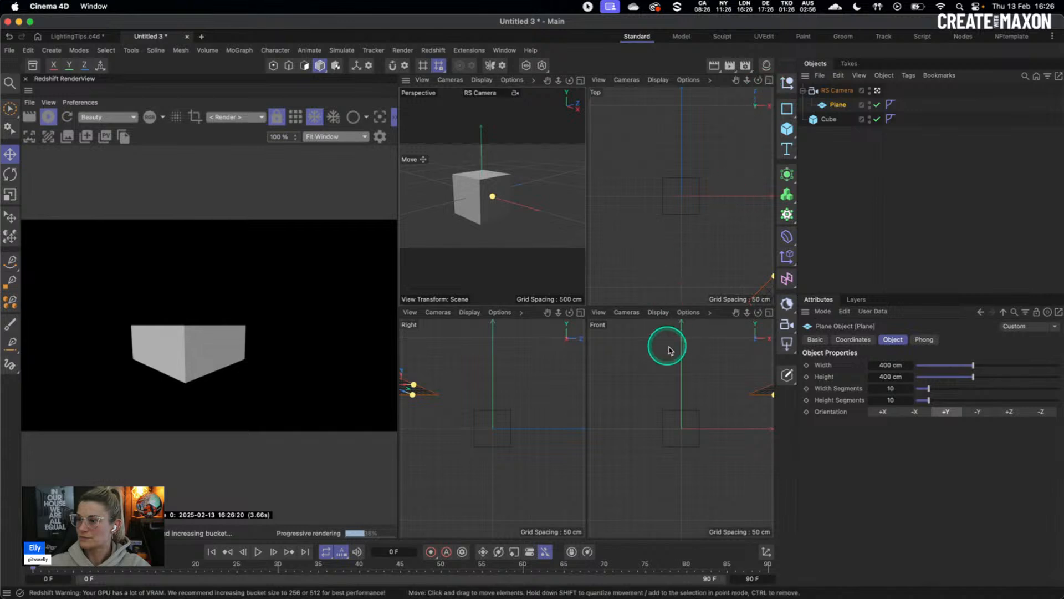
{"action": "scroll", "coordinate": [659, 369], "scroll_direction": "down", "scroll_amount": 5}
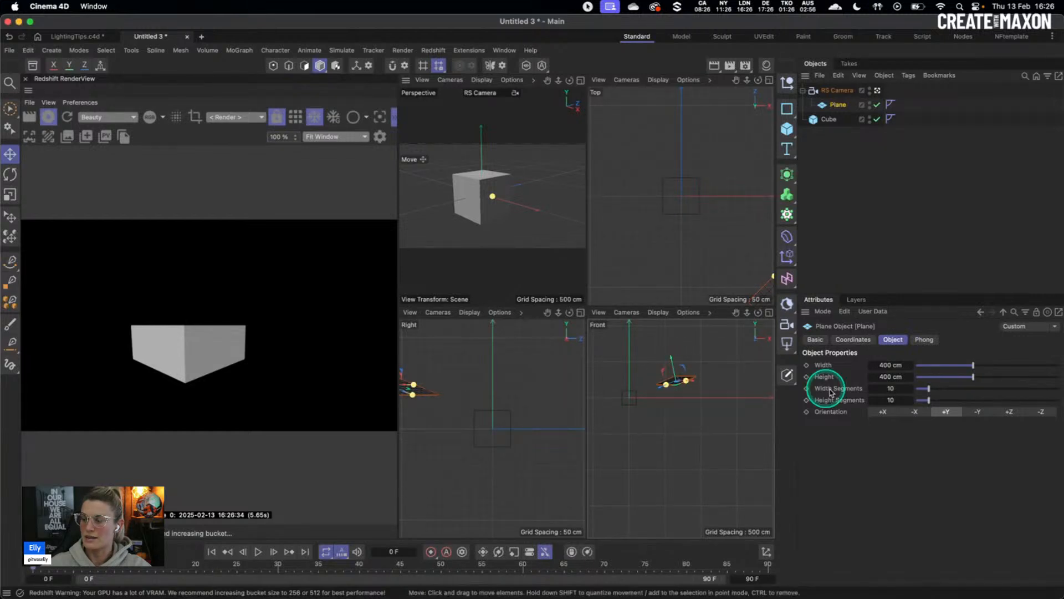
{"action": "left_click", "coordinate": [883, 411]}
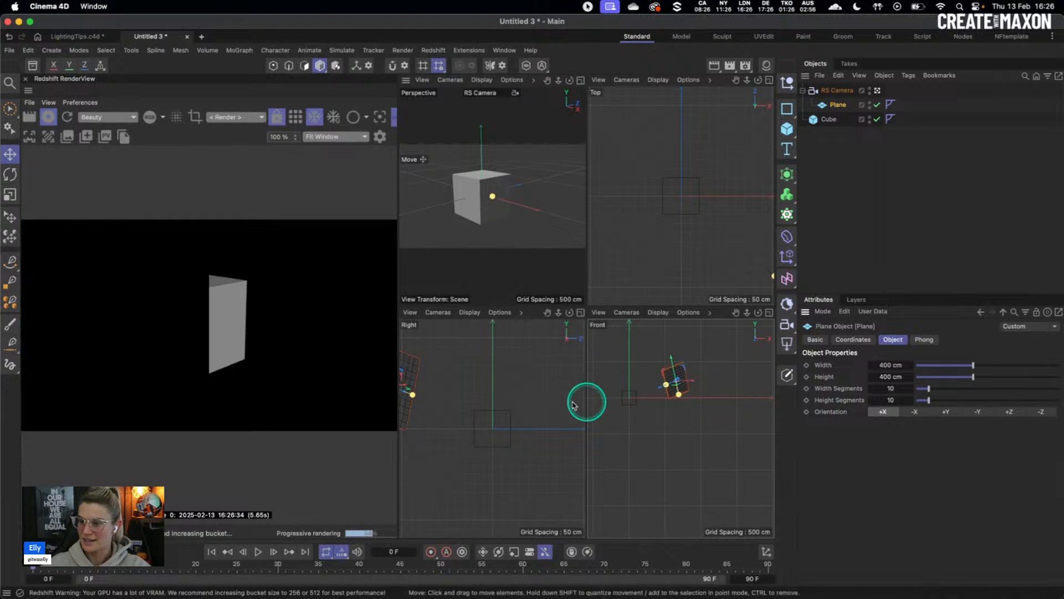
{"action": "mouse_move", "coordinate": [690, 387]}
{"action": "left_mouse_down"}
{"action": "mouse_move", "coordinate": [677, 391]}
{"action": "mouse_move", "coordinate": [696, 390]}
{"action": "left_mouse_up"}
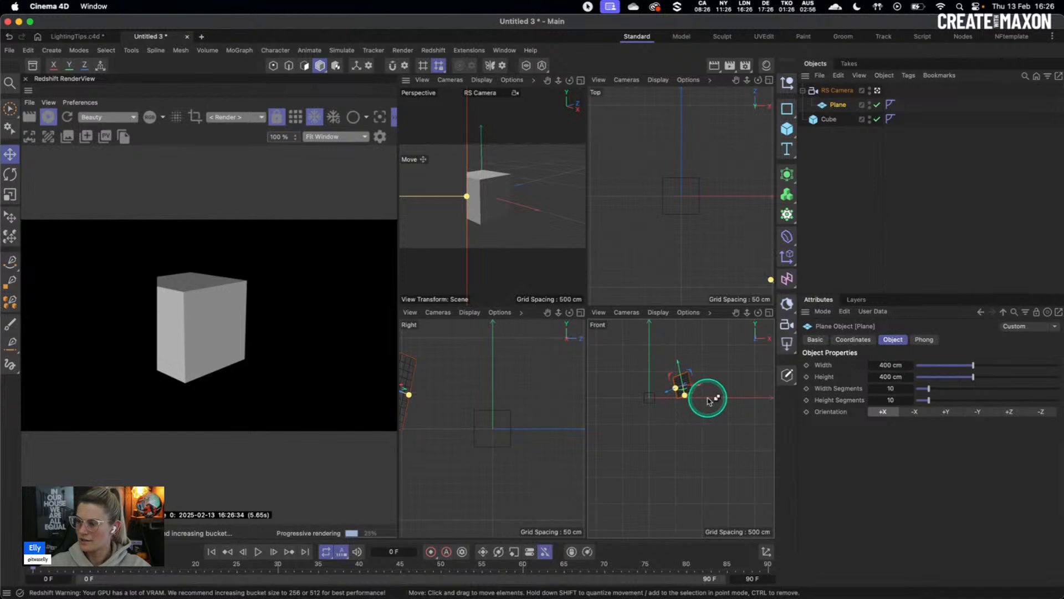
{"action": "scroll", "coordinate": [685, 385], "scroll_direction": "up", "scroll_amount": 5}
{"action": "left_click", "coordinate": [980, 414]}
{"action": "left_click", "coordinate": [1007, 410]}
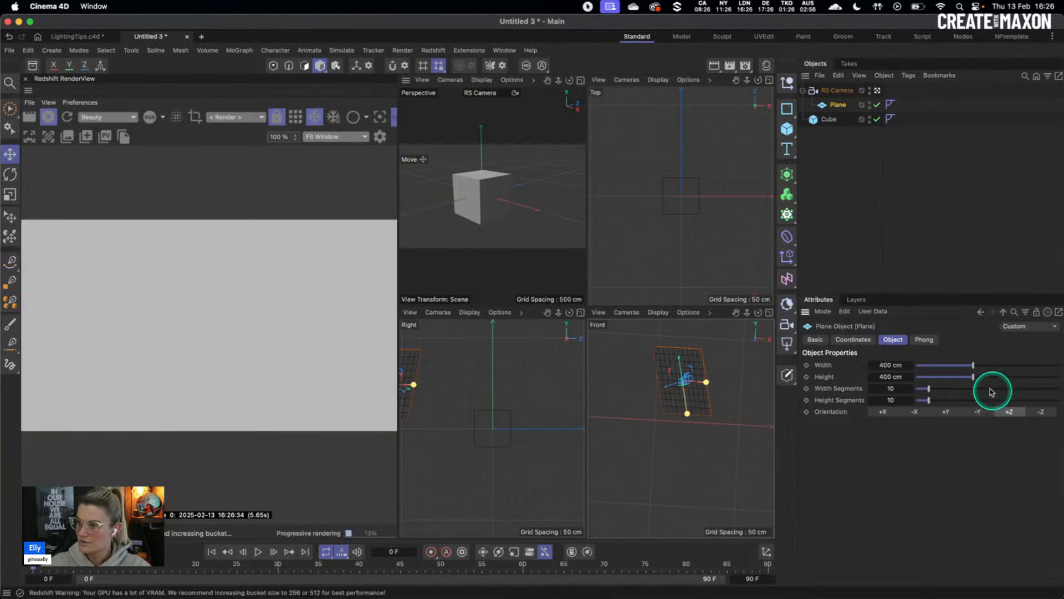
Move the plane away from the camera until it sits behind the cube.
{"action": "left_click_drag", "start_coordinate": [687, 389], "coordinate": [584, 415]}
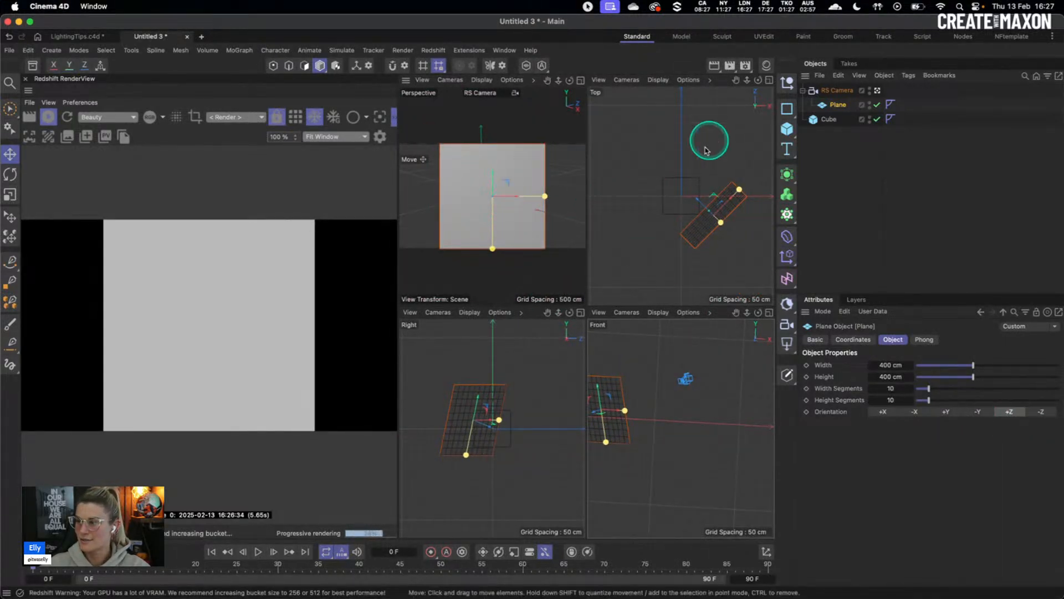
{"action": "left_click_drag", "start_coordinate": [698, 201], "coordinate": [596, 123]}
{"action": "middle_click_drag", "start_coordinate": [674, 180], "coordinate": [682, 224], "text": "alt"}
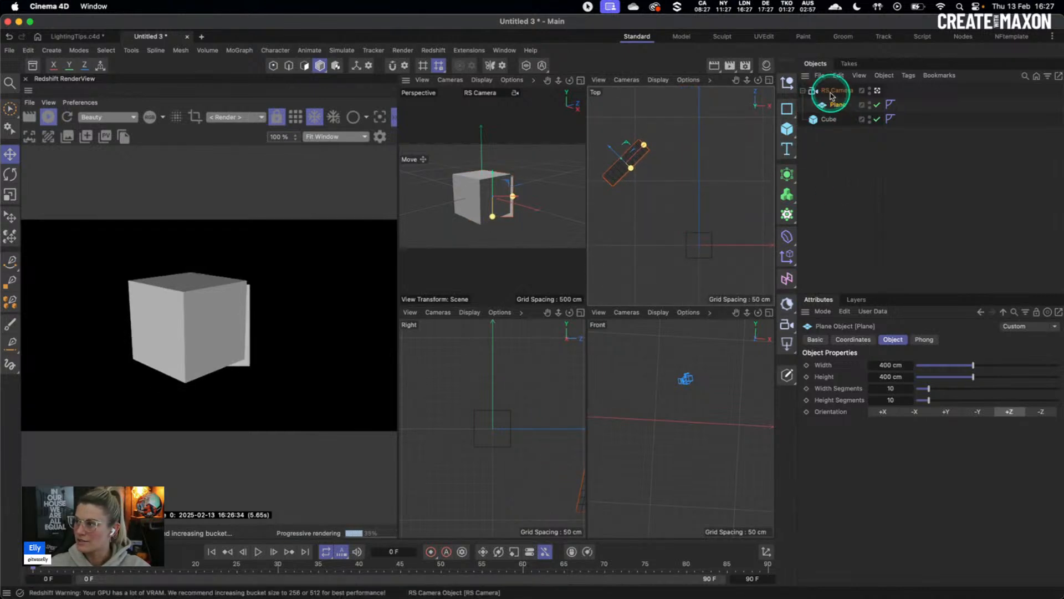
Enlarge the plane to about 2278 by 1259 cm so it fills the camera frame, and maximize the perspective view.
{"action": "key", "text": "t"}
{"action": "left_click_drag", "start_coordinate": [646, 209], "coordinate": [804, 171]}
{"action": "key", "text": "e"}
{"action": "left_click_drag", "start_coordinate": [555, 195], "coordinate": [627, 194]}
{"action": "mouse_move", "coordinate": [616, 158]}
{"action": "left_mouse_down"}
{"action": "mouse_move", "coordinate": [589, 139]}
{"action": "mouse_move", "coordinate": [614, 143]}
{"action": "left_mouse_up"}
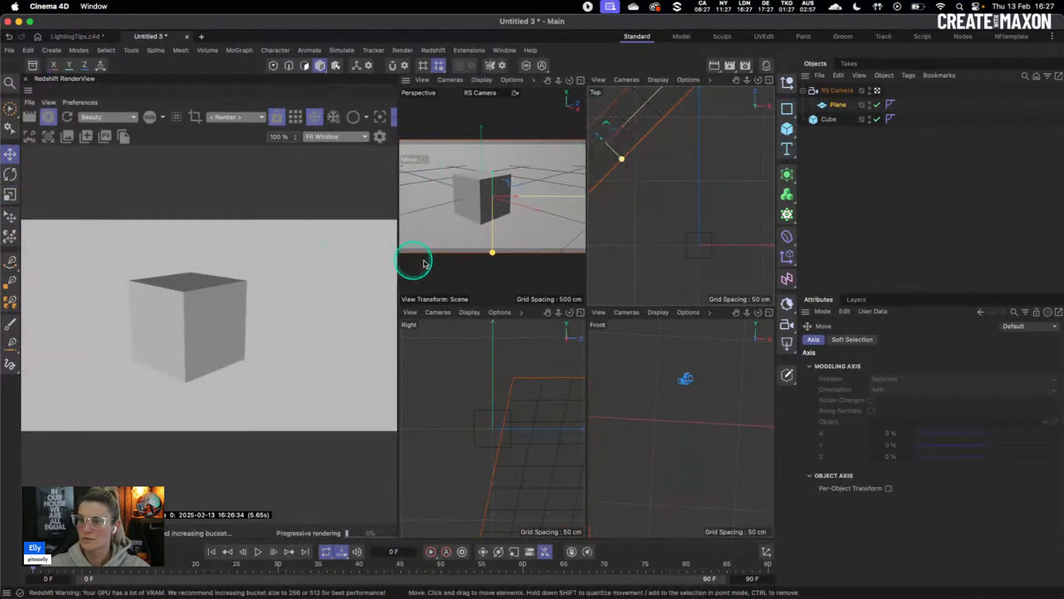
{"action": "left_click", "coordinate": [580, 79]}
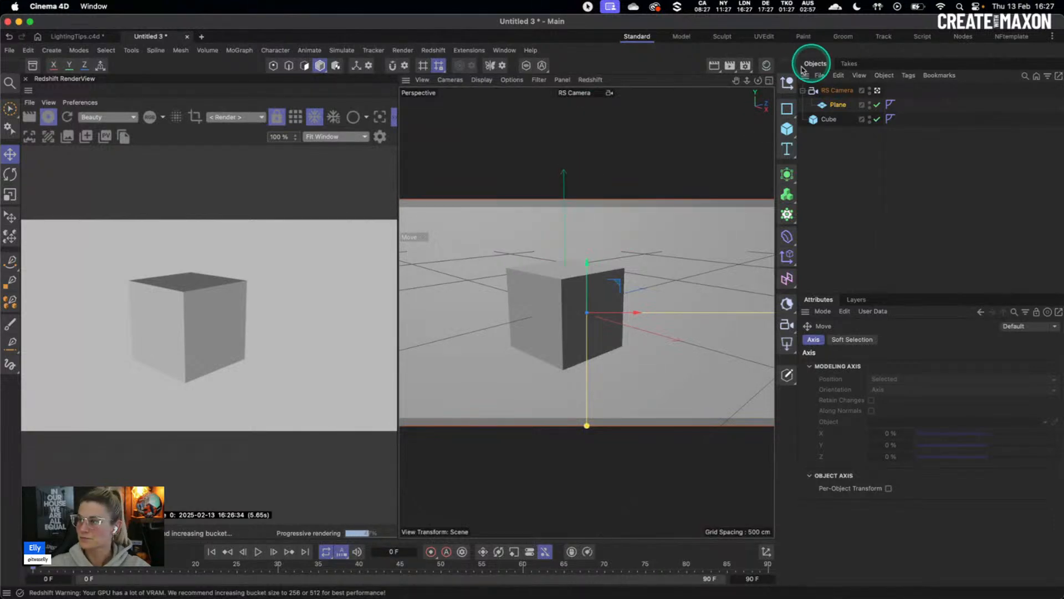
Create a Redshift Incandescent material and apply it to the background plane.
{"action": "left_click", "coordinate": [766, 65]}
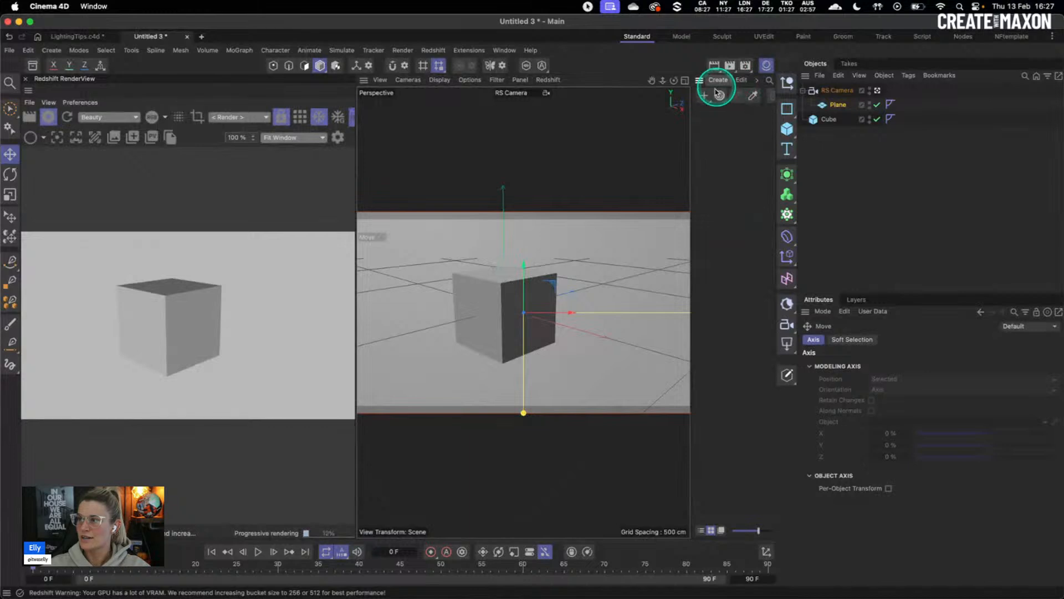
{"action": "left_click", "coordinate": [704, 95]}
{"action": "mouse_move", "coordinate": [777, 137]}
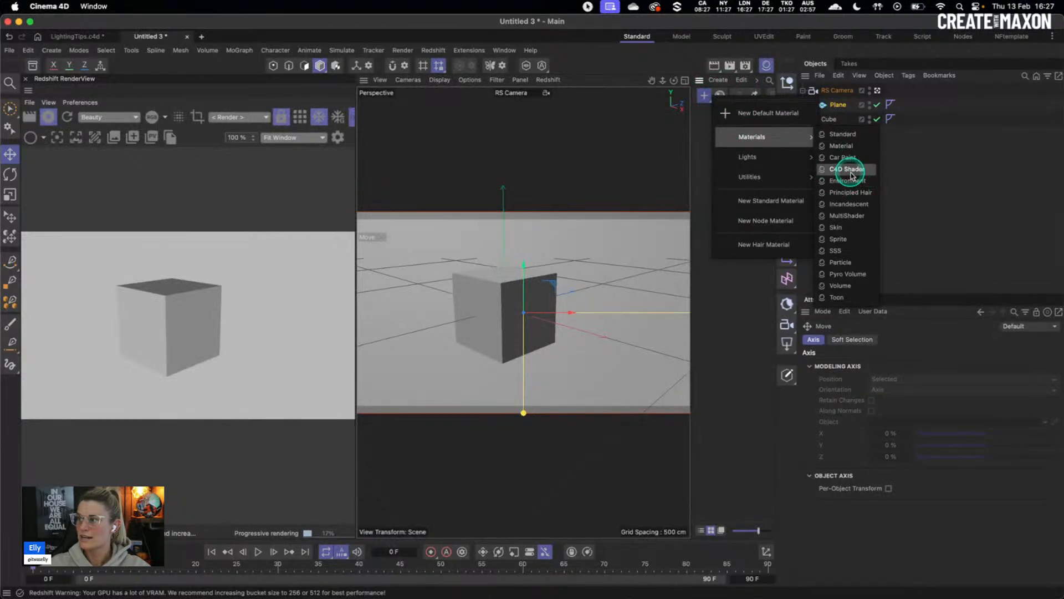
{"action": "left_click", "coordinate": [850, 204]}
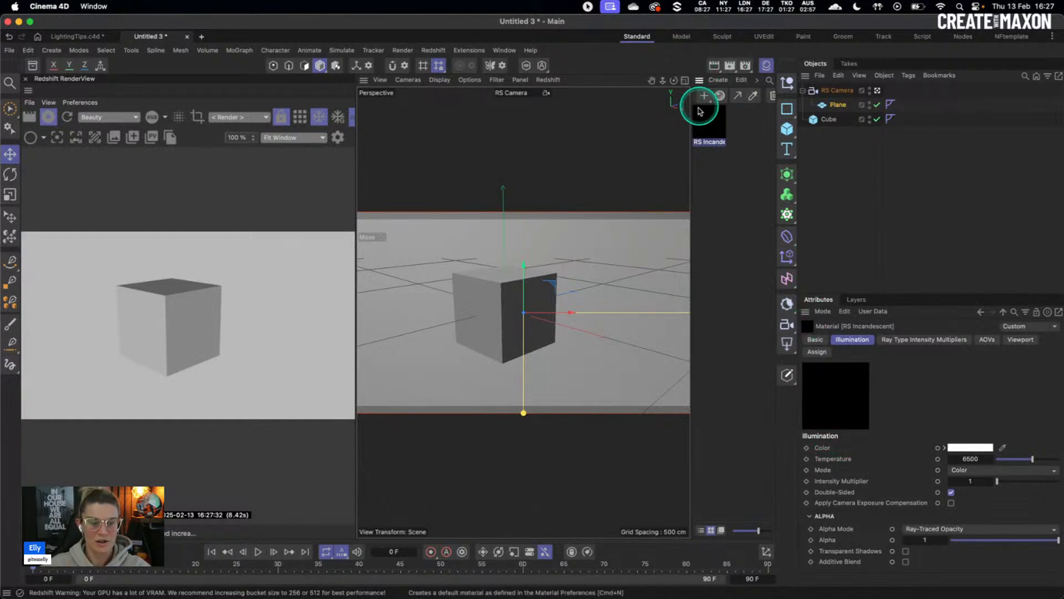
{"action": "left_click_drag", "start_coordinate": [715, 131], "coordinate": [843, 104]}
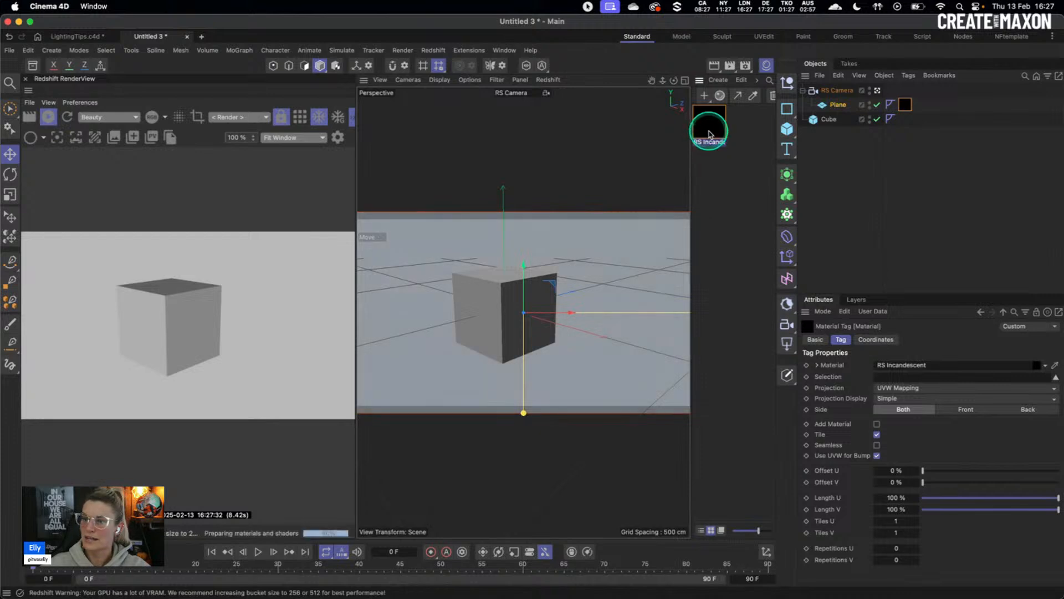
Add a Ramp node to the RS Incandescent material and connect its outColor to the Illumination Color input.
{"action": "left_click", "coordinate": [711, 133]}
{"action": "double_click", "coordinate": [711, 133]}
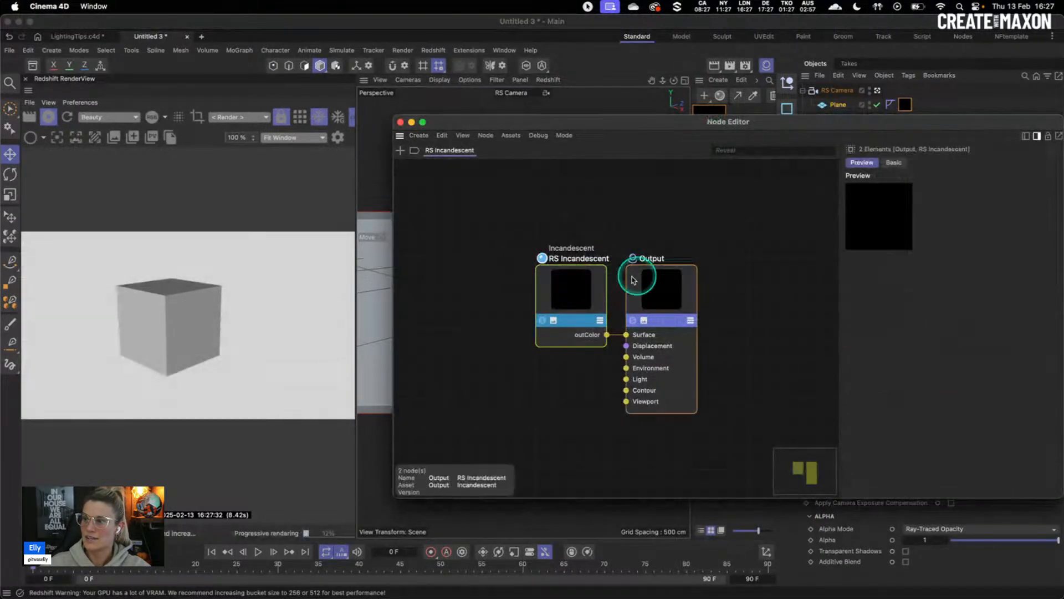
{"action": "double_click", "coordinate": [517, 278]}
{"action": "type", "text": "ramp"}
{"action": "left_click_drag", "start_coordinate": [558, 287], "coordinate": [527, 288]}
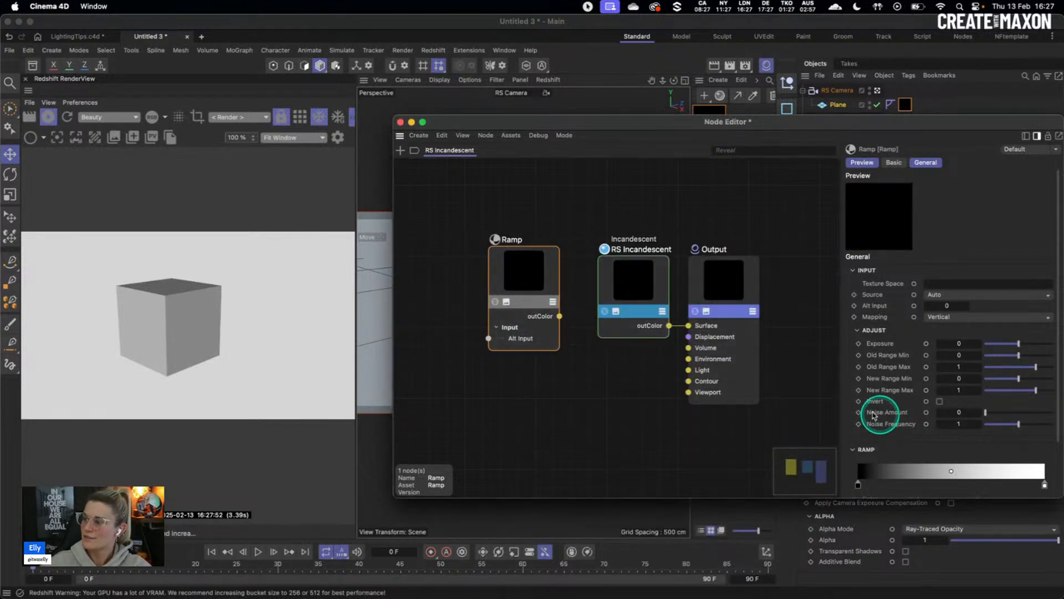
{"action": "middle_click_drag", "start_coordinate": [598, 339], "coordinate": [536, 285]}
{"action": "left_click_drag", "start_coordinate": [493, 257], "coordinate": [688, 261]}
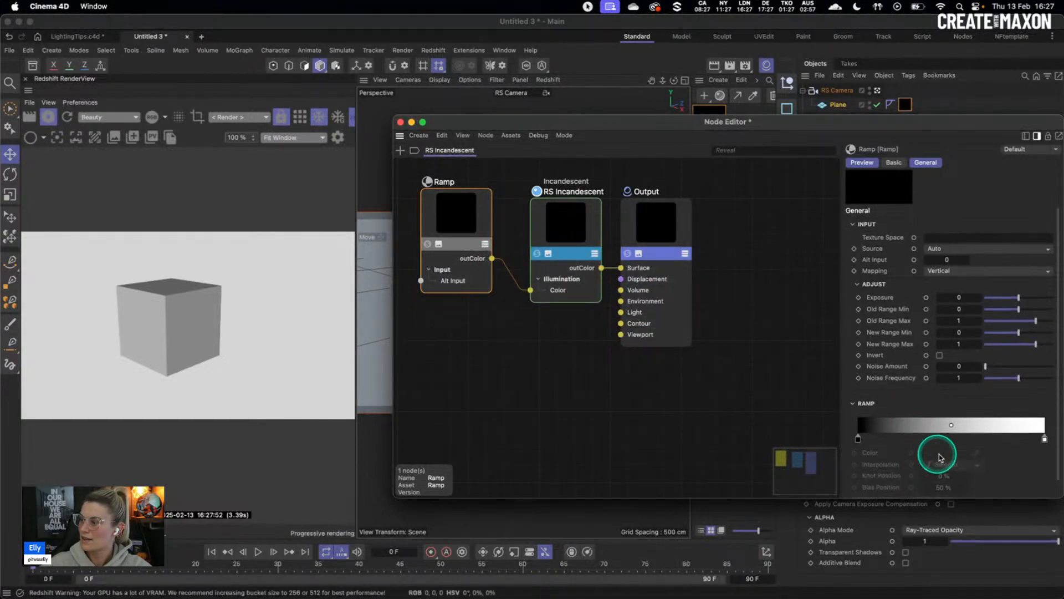
Load a purple, blue and green gradient preset into the ramp and close the node graph.
{"action": "scroll", "coordinate": [942, 443], "scroll_direction": "down", "scroll_amount": 3}
{"action": "left_click", "coordinate": [877, 481]}
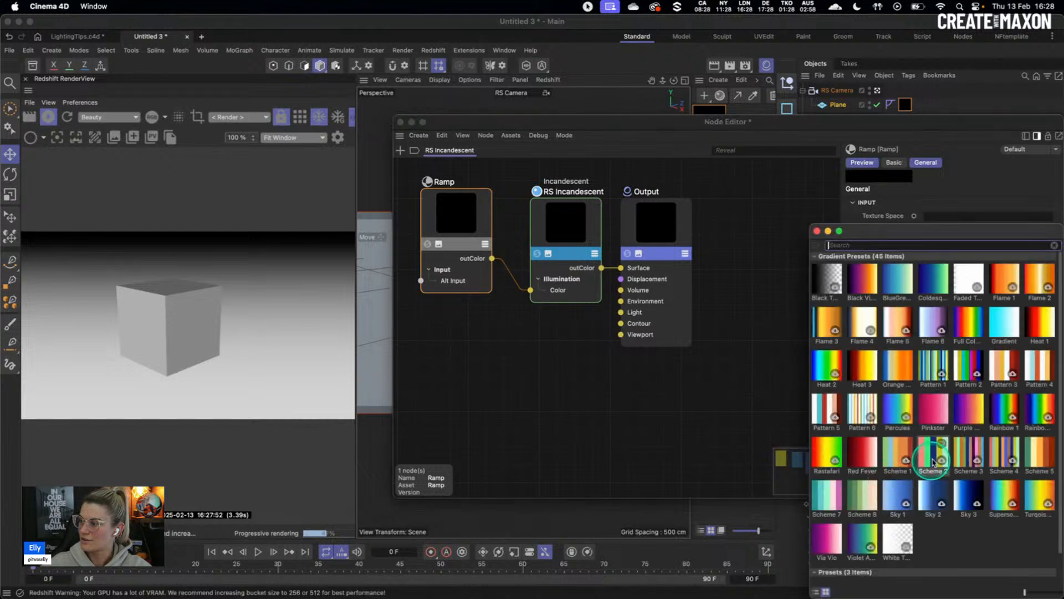
{"action": "double_click", "coordinate": [846, 275]}
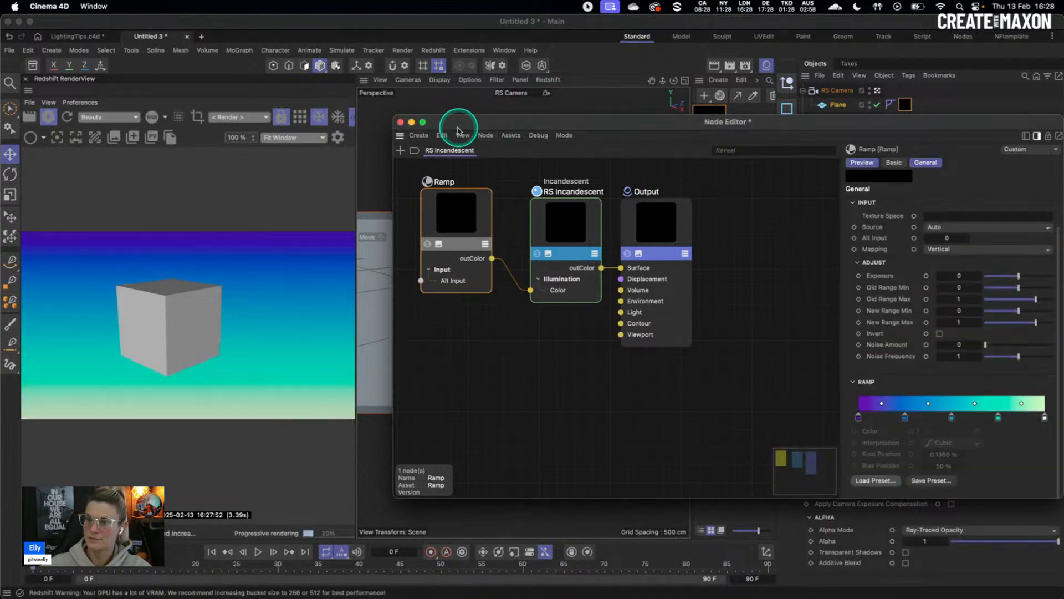
{"action": "left_click", "coordinate": [400, 121]}
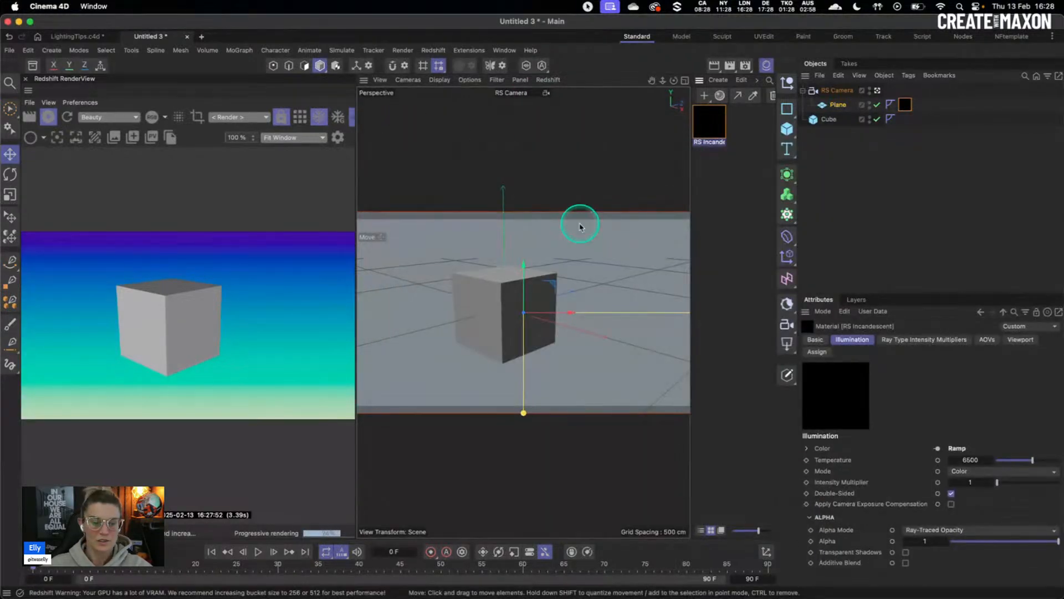
Move the ramp's purple and pale green end knots inward to widen both outer color bands of the backdrop.
{"action": "left_click", "coordinate": [616, 249]}
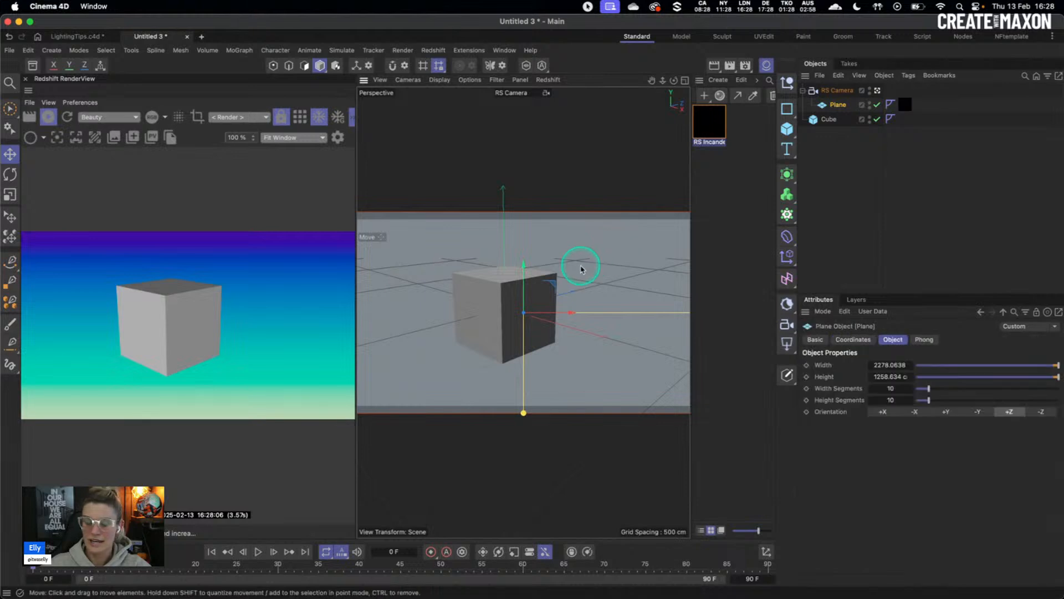
{"action": "left_click_drag", "start_coordinate": [563, 271], "coordinate": [588, 261], "text": "alt"}
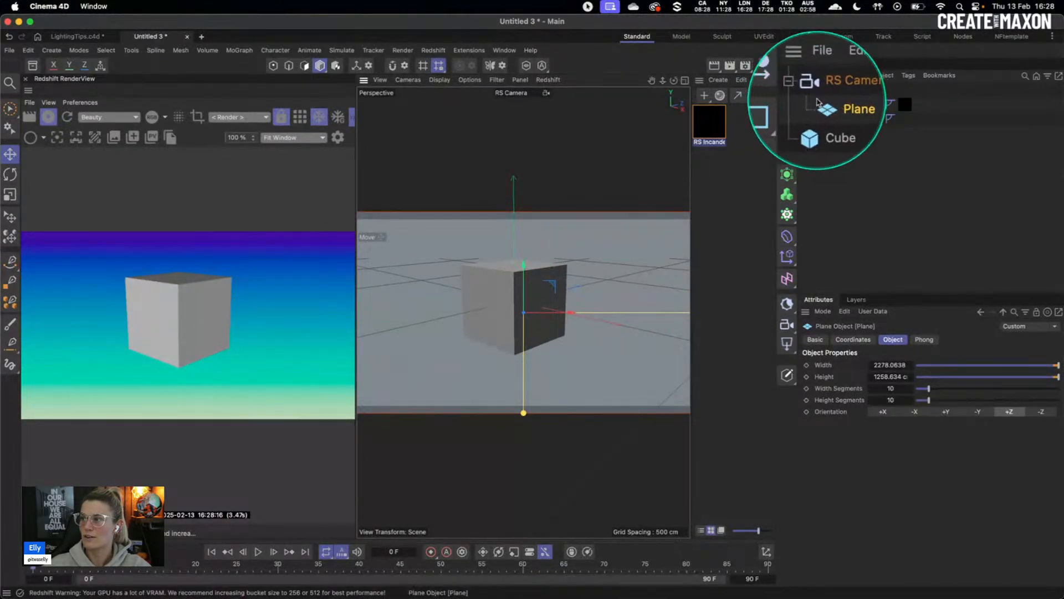
{"action": "double_click", "coordinate": [725, 126]}
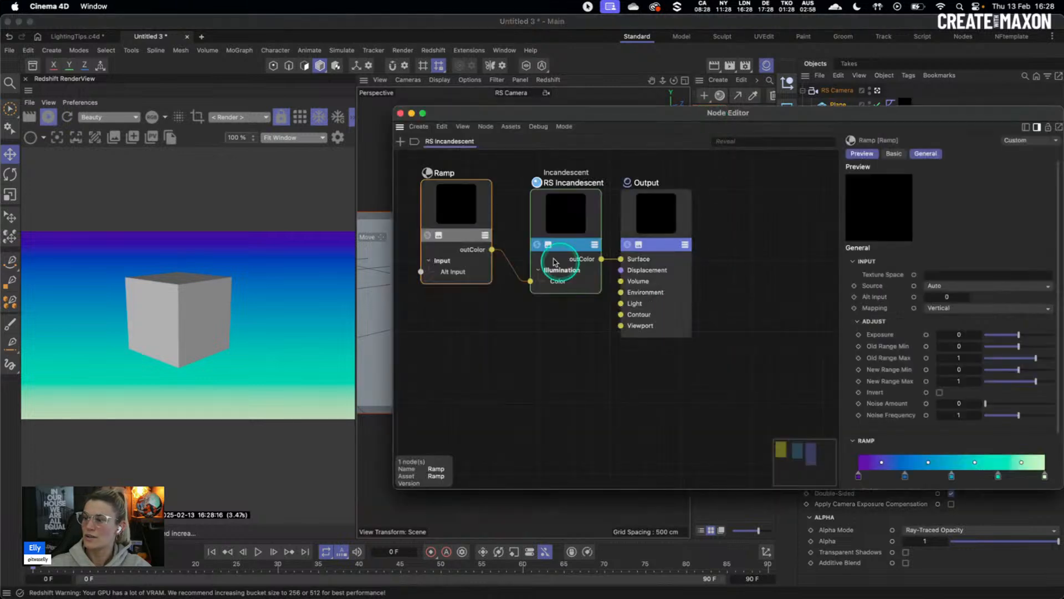
{"action": "left_click_drag", "start_coordinate": [858, 475], "coordinate": [885, 475]}
{"action": "left_click_drag", "start_coordinate": [1035, 475], "coordinate": [1004, 476]}
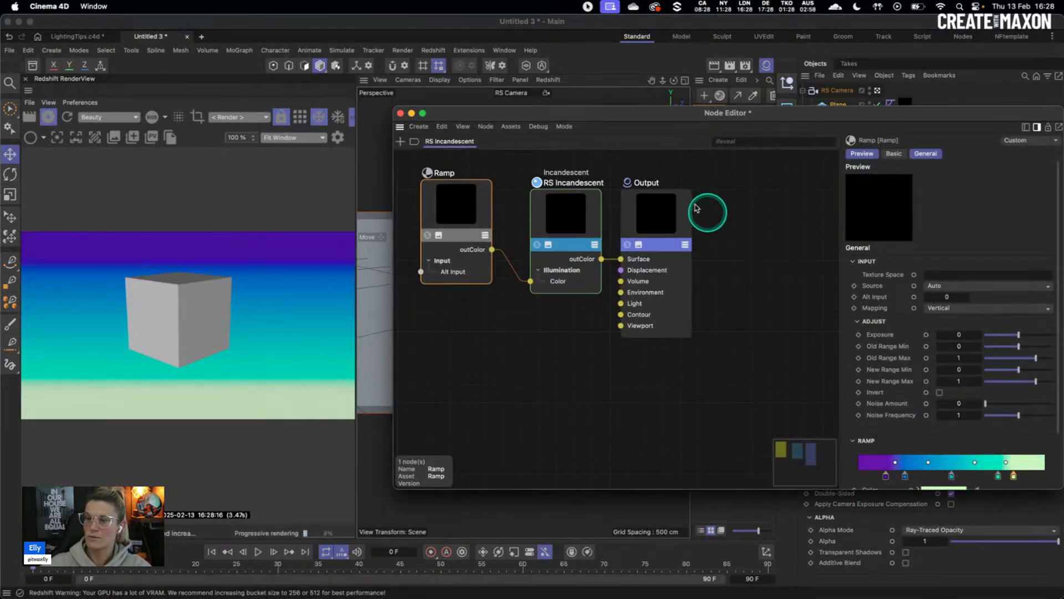
{"action": "left_click", "coordinate": [401, 114]}
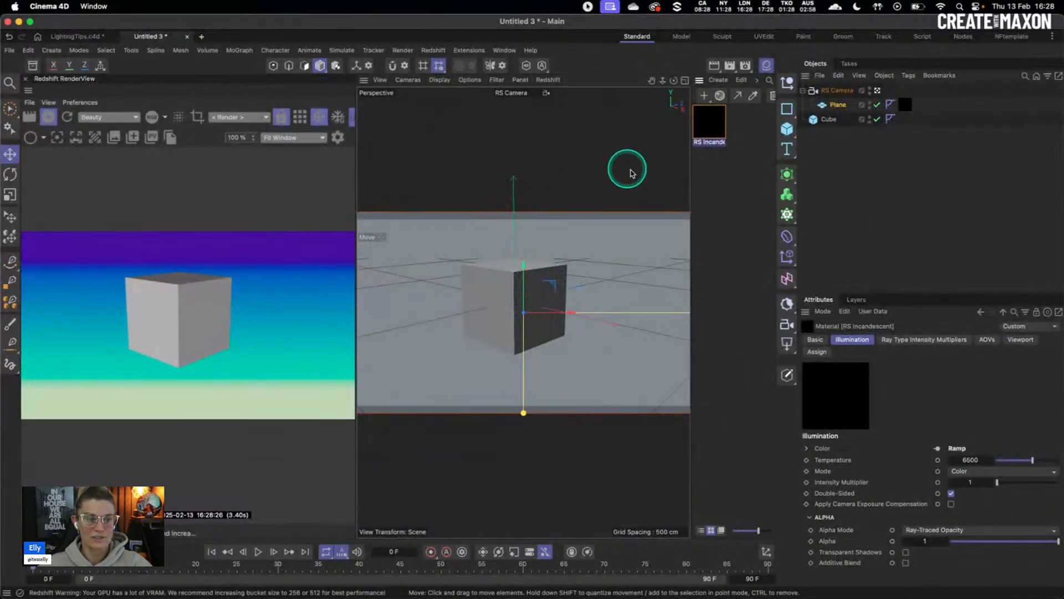
Add a Redshift Object tag to the background plane.
{"action": "right_click", "coordinate": [837, 105]}
{"action": "type", "text": "rs"}
{"action": "mouse_move", "coordinate": [872, 125]}
{"action": "left_click", "coordinate": [819, 125]}
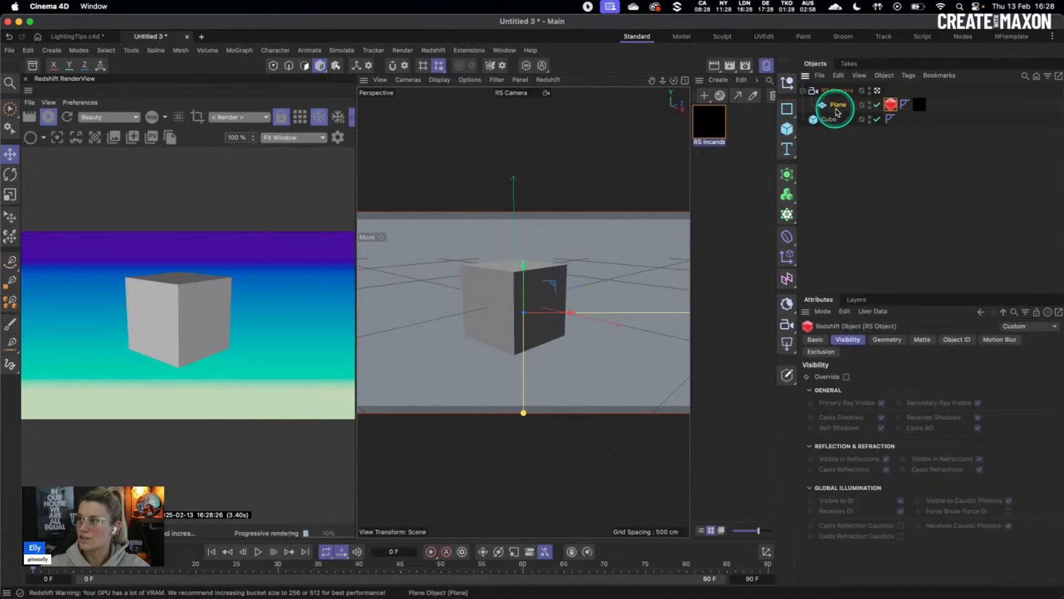
Override the plane's visibility and disable its shadow, self-shadow, AO, reflection, and refraction options, plus Visible to GI and Receives GI.
{"action": "left_click", "coordinate": [847, 377]}
{"action": "left_click", "coordinate": [881, 417]}
{"action": "left_click", "coordinate": [882, 427]}
{"action": "left_click", "coordinate": [978, 417]}
{"action": "left_click", "coordinate": [978, 427]}
{"action": "left_click", "coordinate": [887, 459]}
{"action": "left_click", "coordinate": [886, 469]}
{"action": "left_click", "coordinate": [979, 459]}
{"action": "left_click", "coordinate": [980, 469]}
{"action": "left_click", "coordinate": [901, 500]}
{"action": "left_click", "coordinate": [901, 510]}
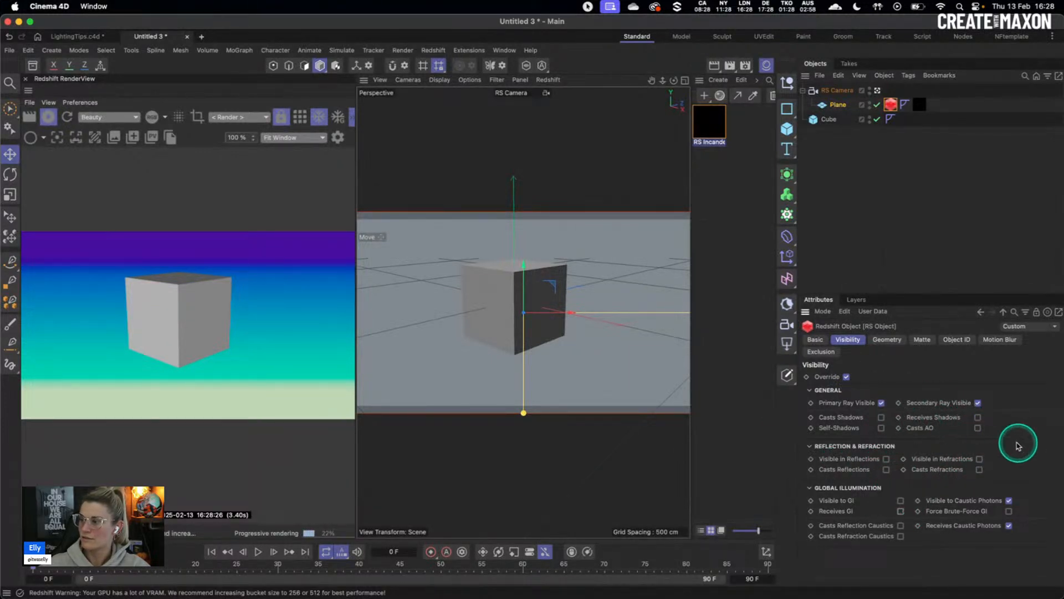
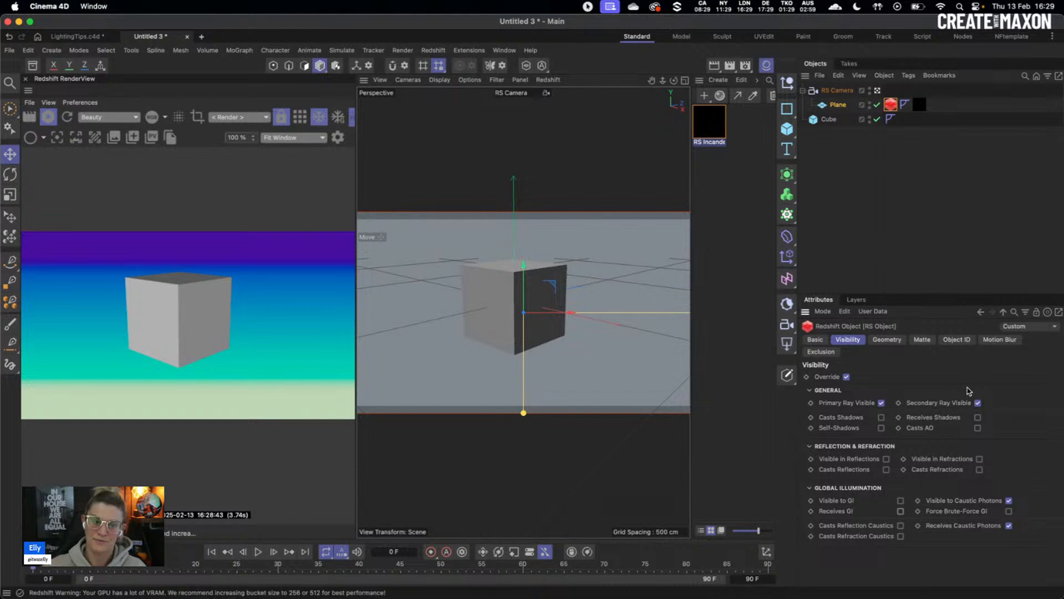
Stop the live render of the cube scene and open the recent project RandomMaterialSwitch.c4d.
{"action": "left_click", "coordinate": [48, 117]}
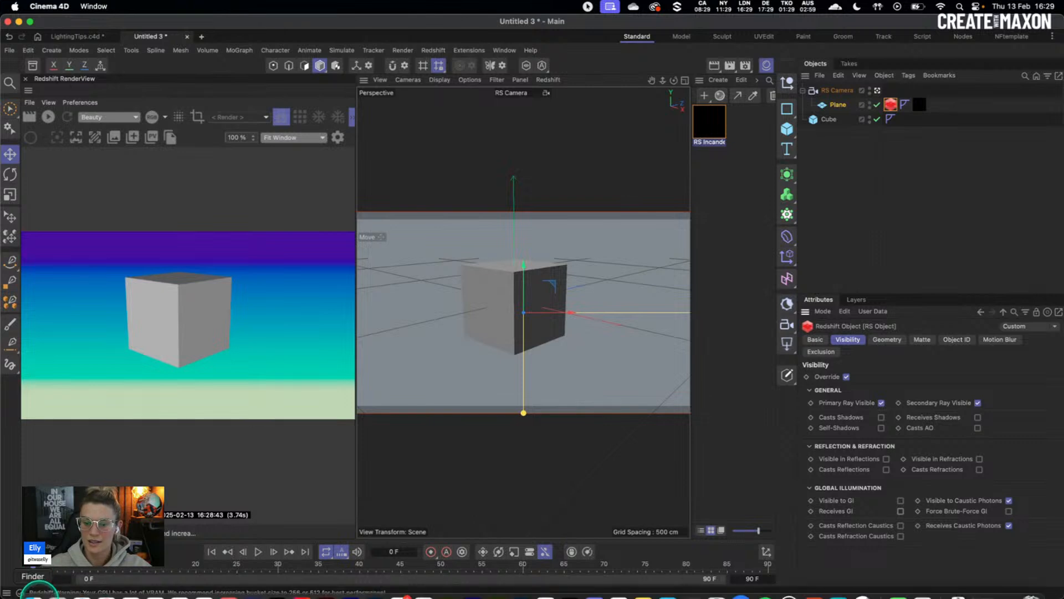
{"action": "left_click", "coordinate": [10, 51]}
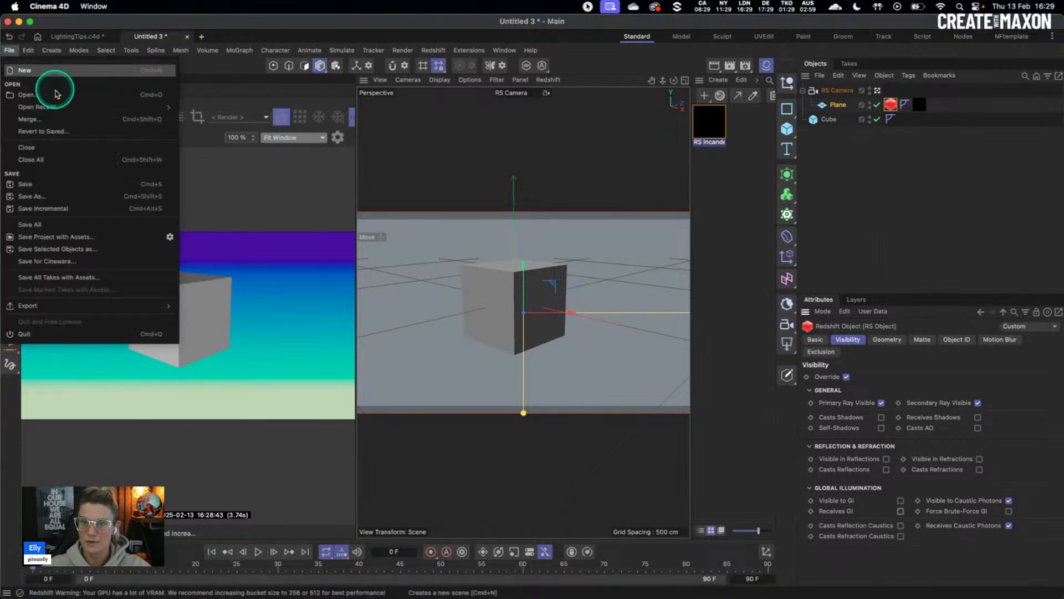
{"action": "mouse_move", "coordinate": [71, 107]}
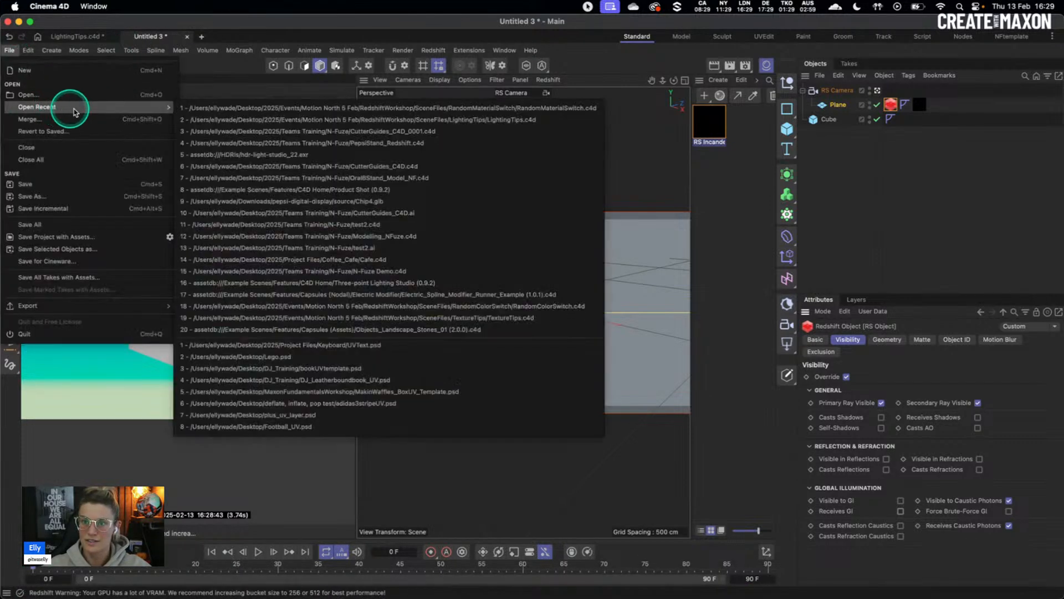
{"action": "left_click", "coordinate": [488, 108]}
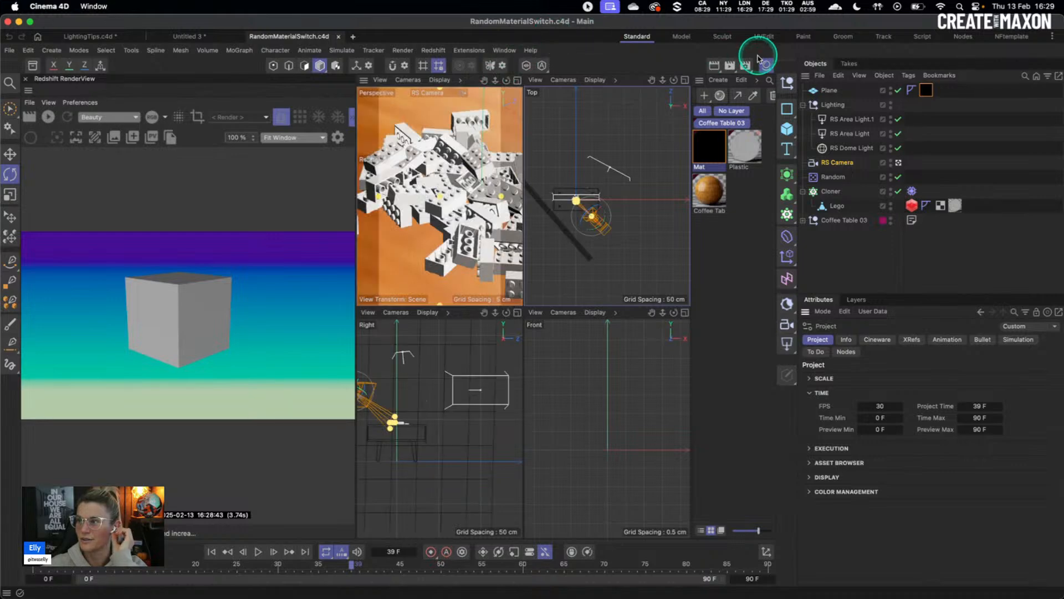
Maximize the perspective view and set the render output height to 1500 pixels.
{"action": "left_click", "coordinate": [517, 79]}
{"action": "left_click", "coordinate": [753, 66]}
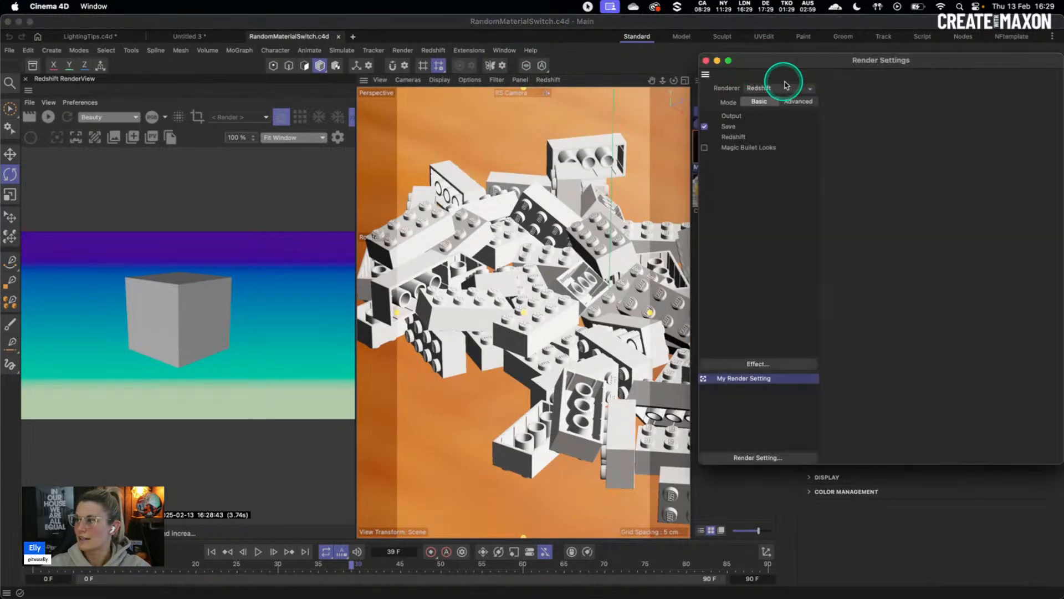
{"action": "left_click", "coordinate": [732, 115]}
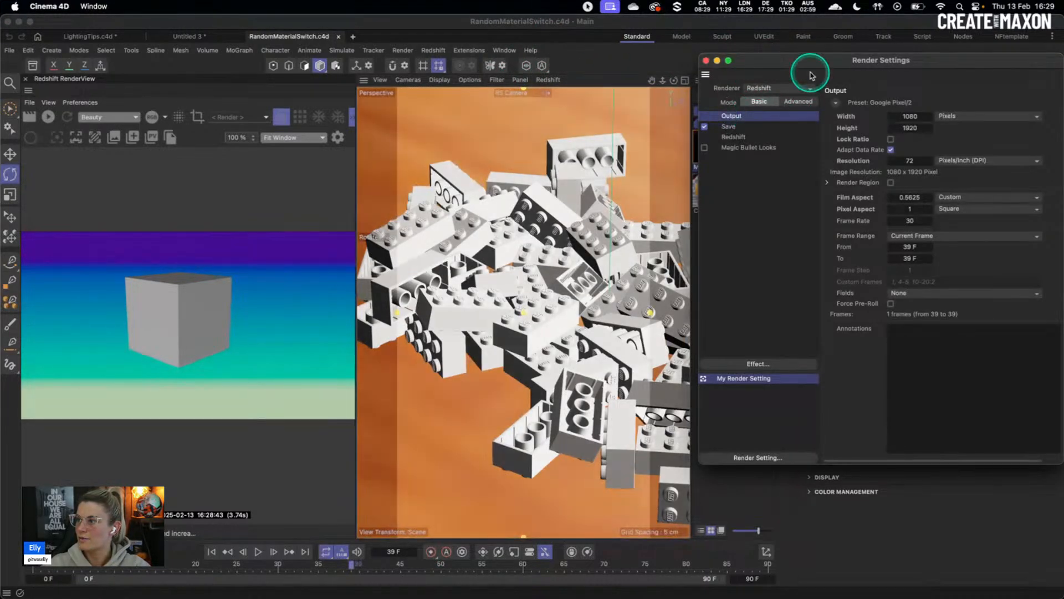
{"action": "left_click_drag", "start_coordinate": [854, 61], "coordinate": [619, 74]}
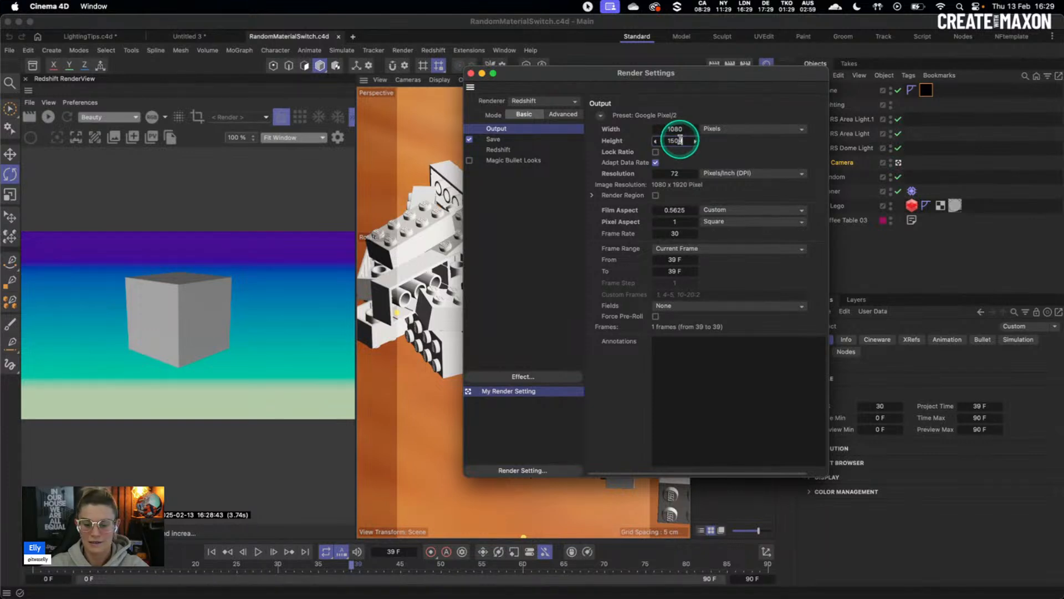
{"action": "left_click", "coordinate": [471, 72]}
Start the live render of the Lego scene and turn off Bokeh on the RS Camera.
{"action": "left_click", "coordinate": [67, 116]}
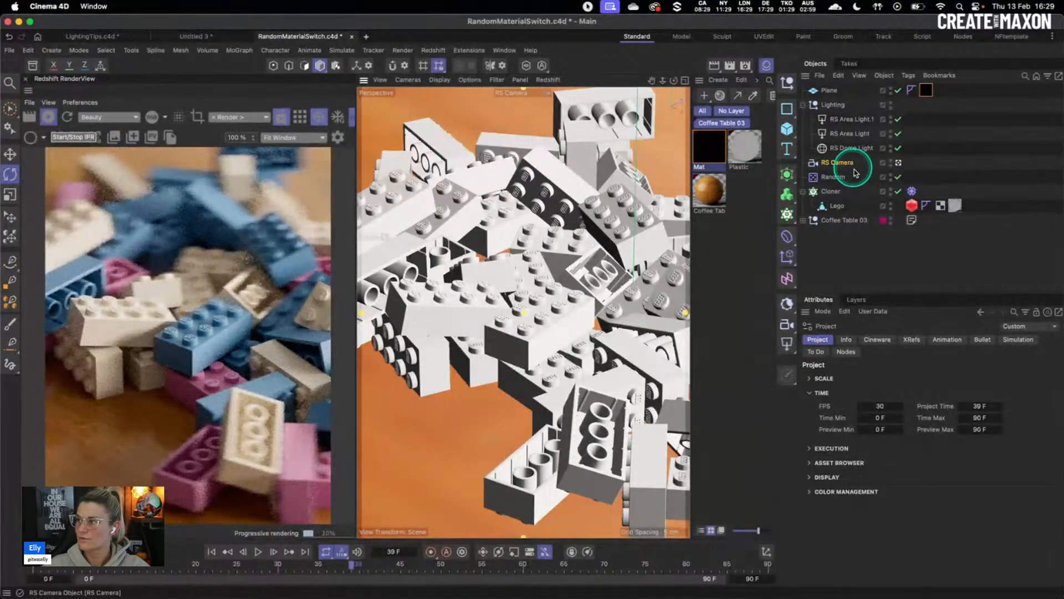
{"action": "left_click", "coordinate": [837, 162]}
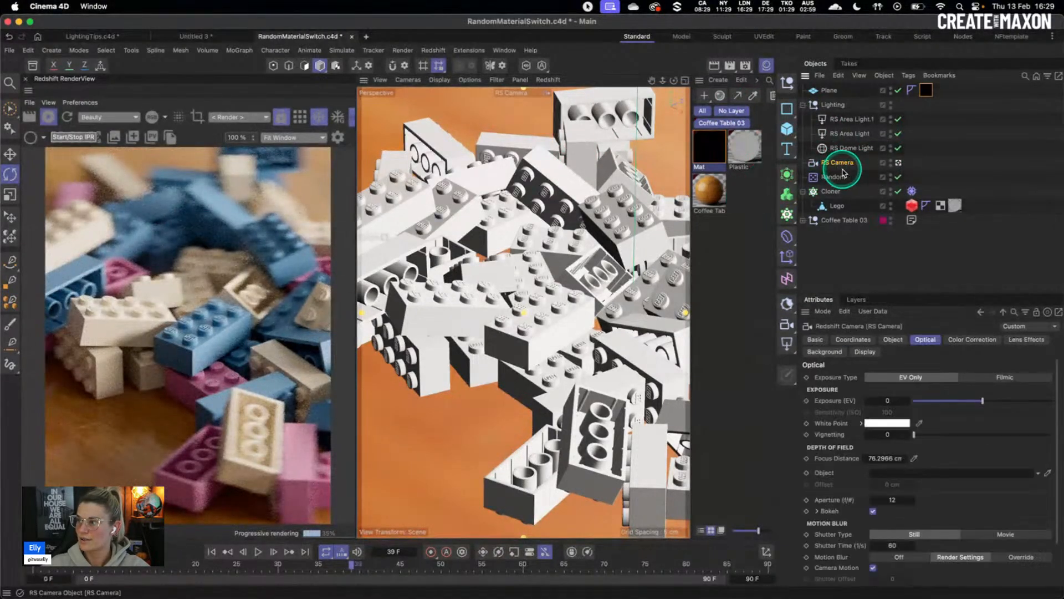
{"action": "left_click", "coordinate": [873, 510]}
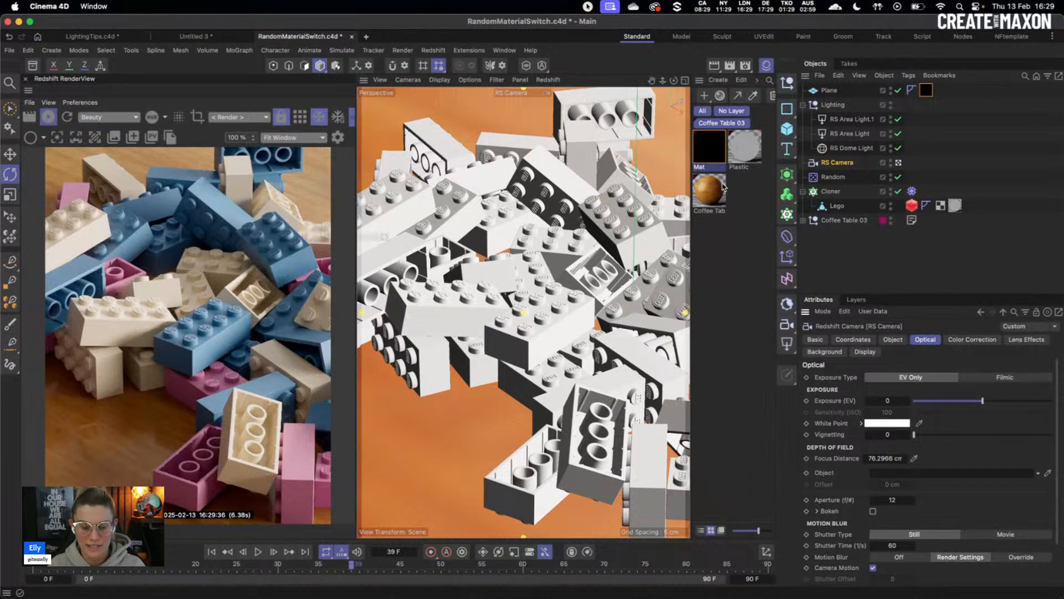
Create a new standard material, assign it to the Lego object in place of Plastic, and check the geometry settings of its Redshift Object tag.
{"action": "double_click", "coordinate": [745, 190]}
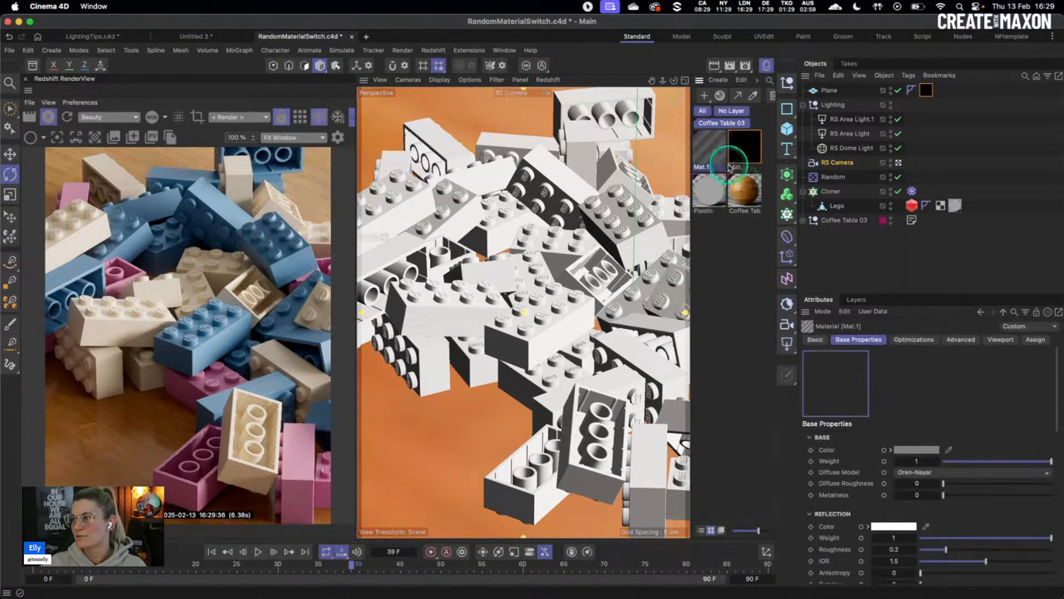
{"action": "left_click", "coordinate": [711, 145]}
{"action": "left_click_drag", "start_coordinate": [730, 157], "coordinate": [954, 207]}
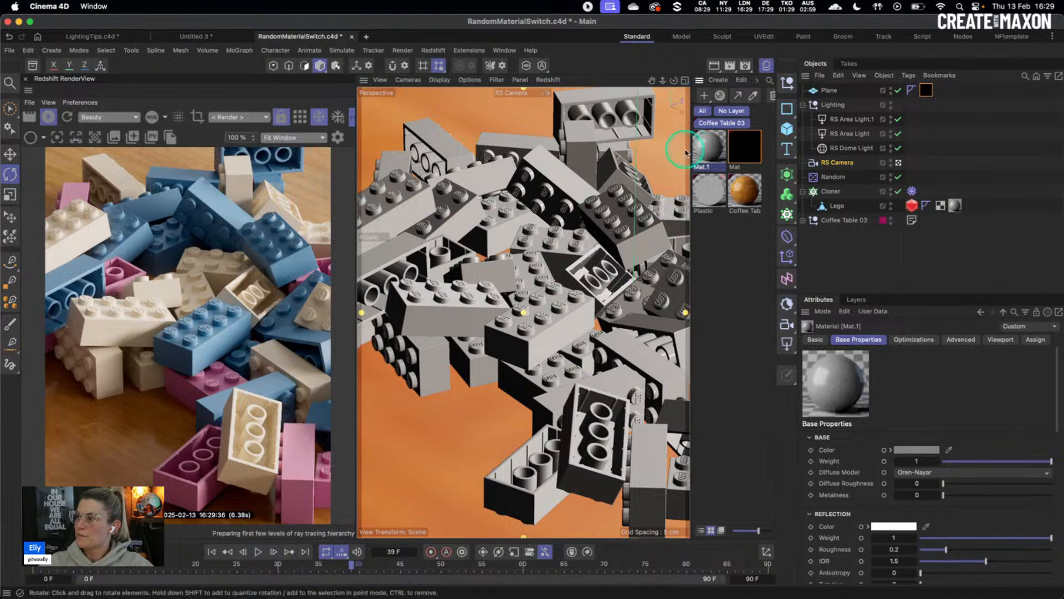
{"action": "left_click", "coordinate": [911, 206]}
{"action": "left_click", "coordinate": [887, 339]}
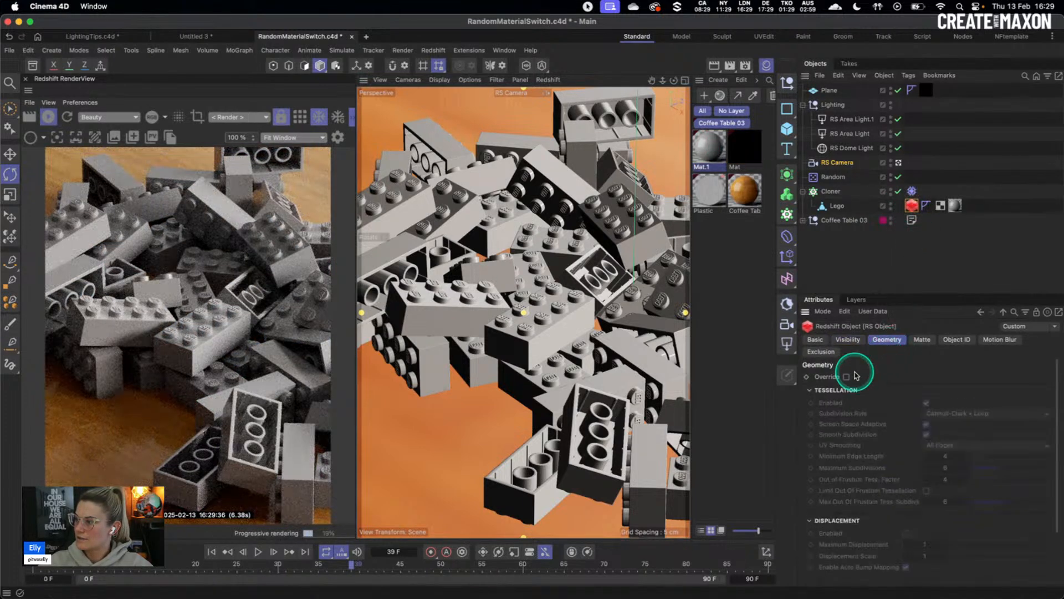
Add a Maxon Noise node to the Mat.1 node graph and preview it solo on the bricks.
{"action": "double_click", "coordinate": [705, 146]}
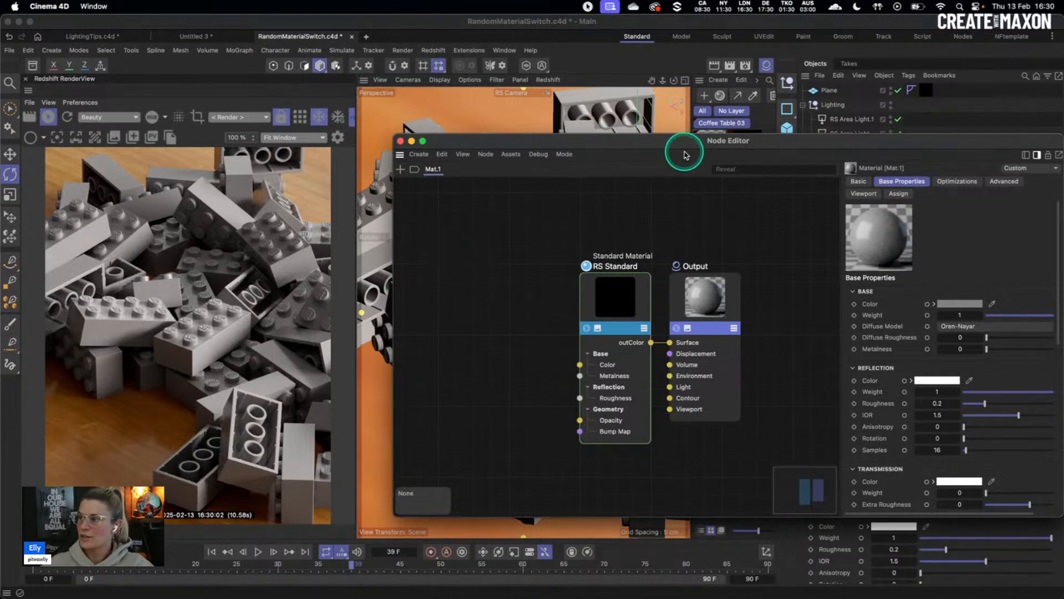
{"action": "left_click_drag", "start_coordinate": [674, 142], "coordinate": [576, 308]}
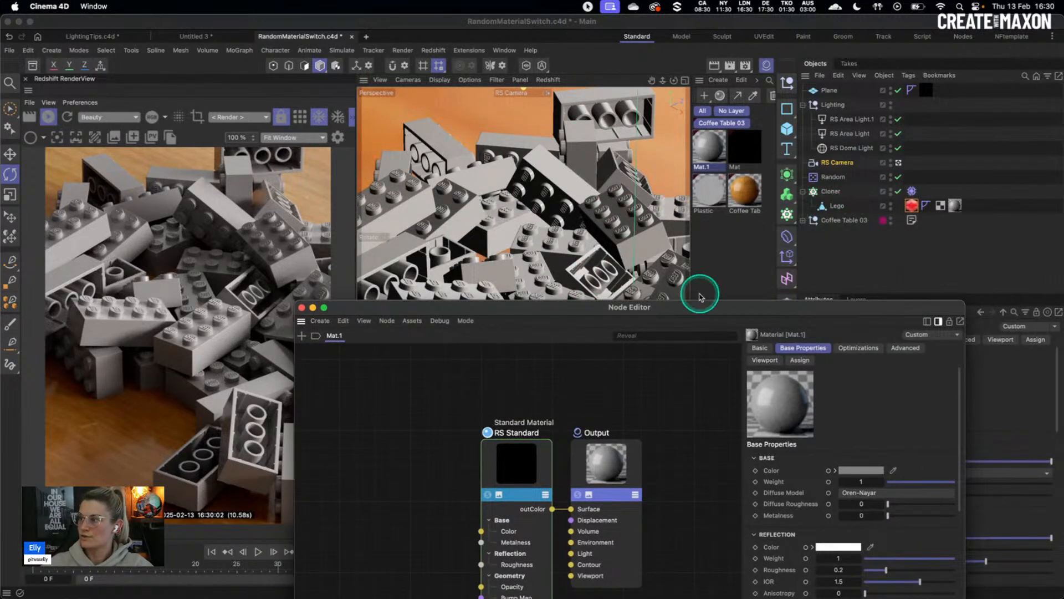
{"action": "left_click_drag", "start_coordinate": [679, 306], "coordinate": [759, 111]}
{"action": "double_click", "coordinate": [468, 263]}
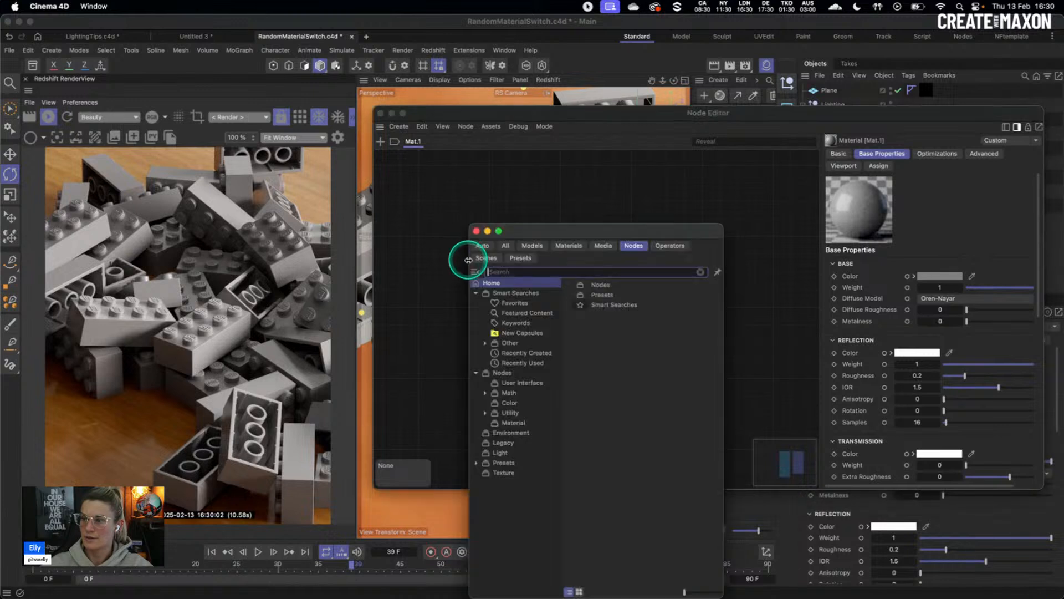
{"action": "type", "text": "maxon"}
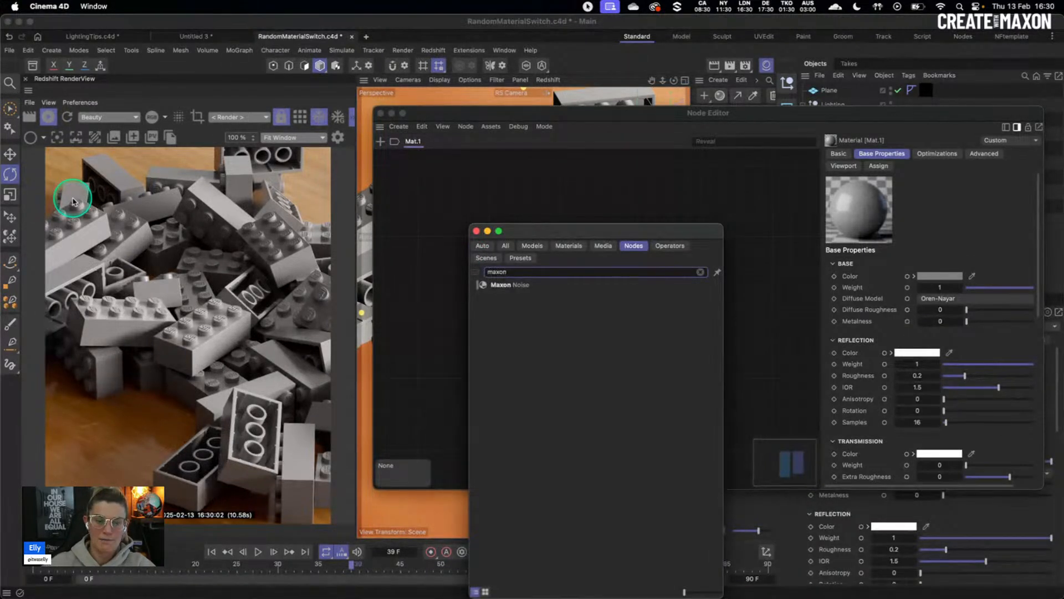
{"action": "left_click_drag", "start_coordinate": [518, 285], "coordinate": [475, 285]}
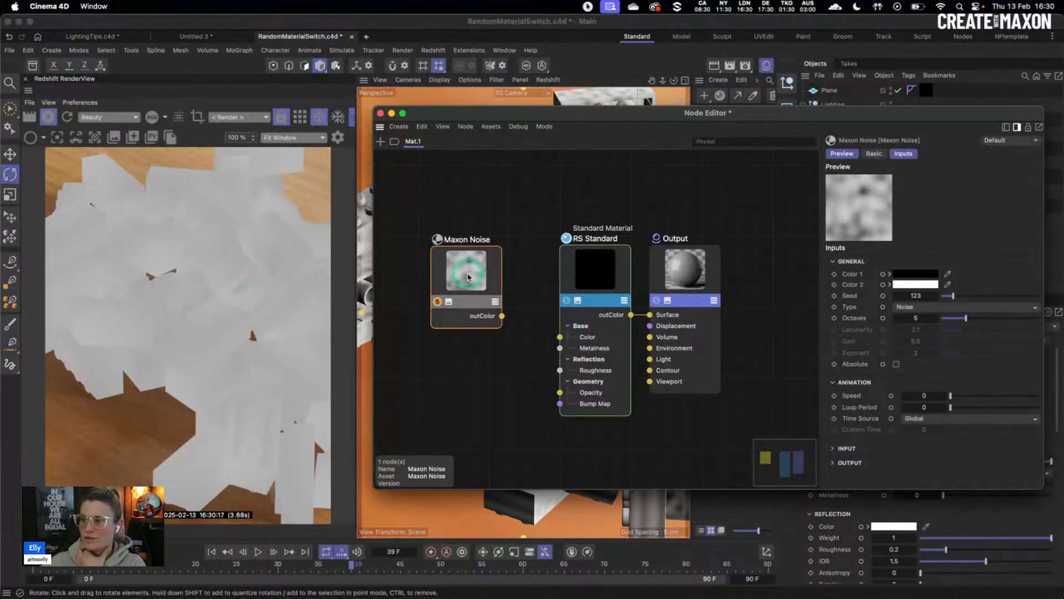
Set the Maxon Noise overall scale to 10 and its contrast to 1, and close the node graph.
{"action": "left_click", "coordinate": [847, 448]}
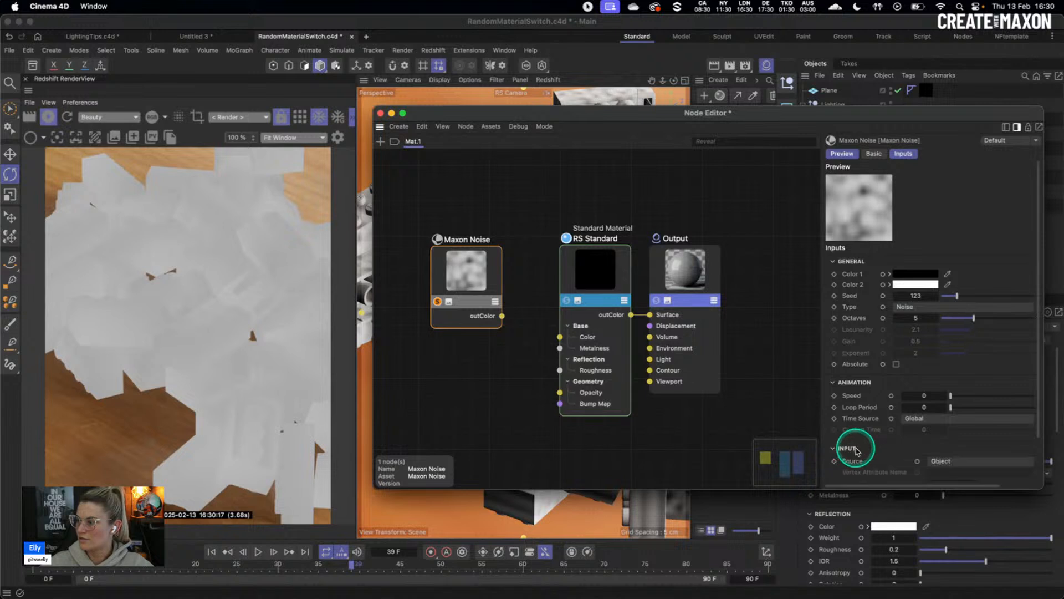
{"action": "scroll", "coordinate": [954, 428], "scroll_direction": "down", "scroll_amount": 2}
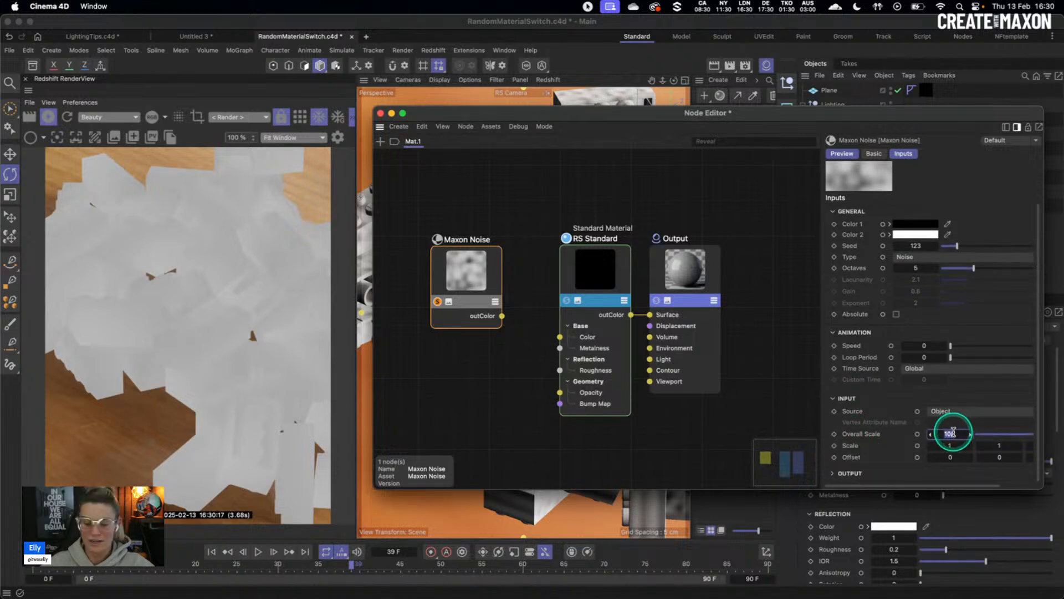
{"action": "left_click_drag", "start_coordinate": [952, 431], "coordinate": [950, 431]}
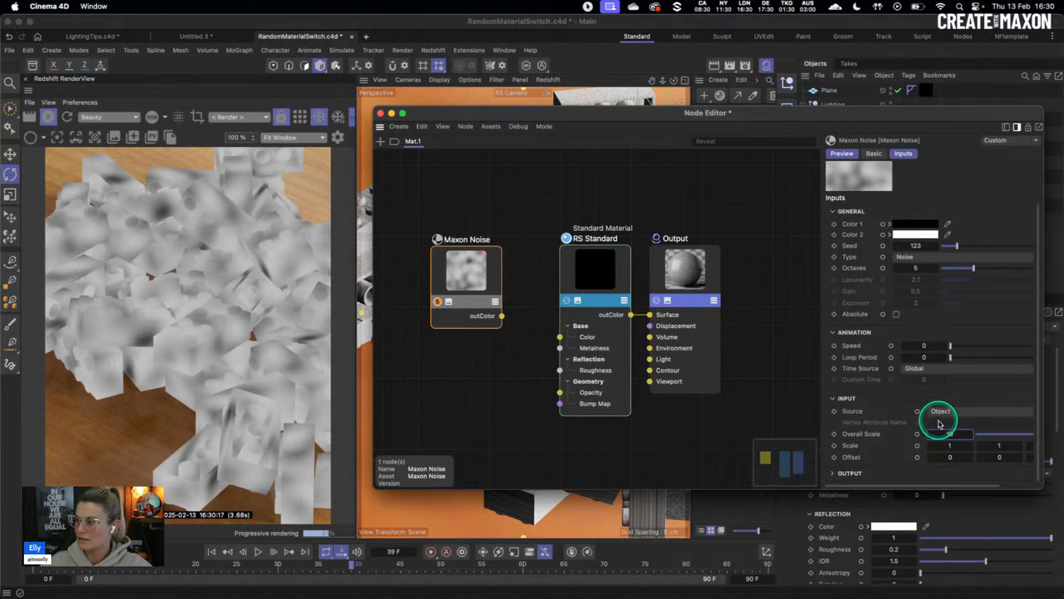
{"action": "left_click", "coordinate": [845, 473]}
{"action": "scroll", "coordinate": [893, 447], "scroll_direction": "down", "scroll_amount": 2}
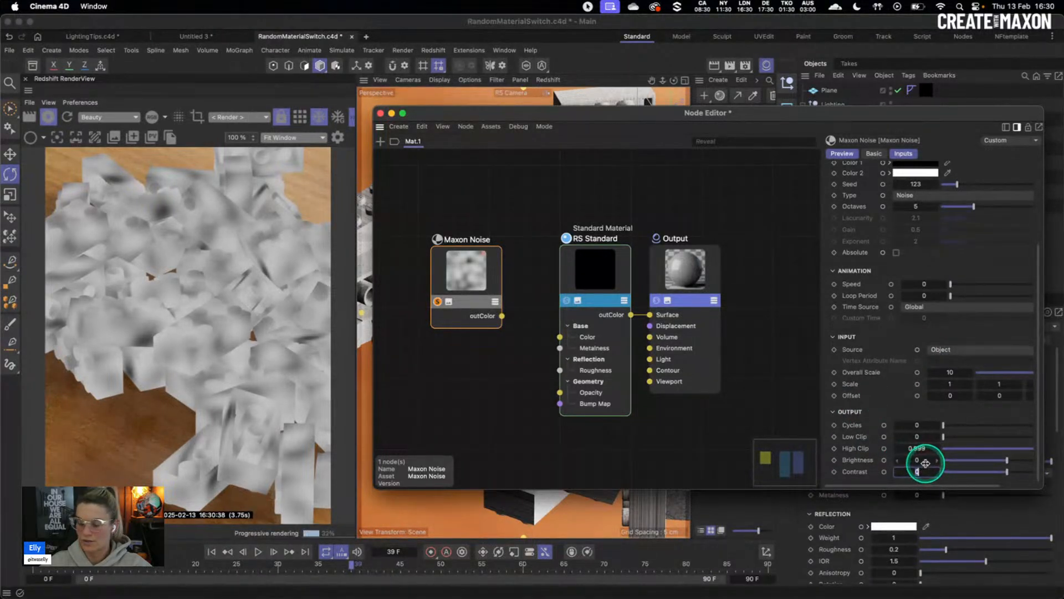
{"action": "type", "text": "1"}
{"action": "key", "text": "Return"}
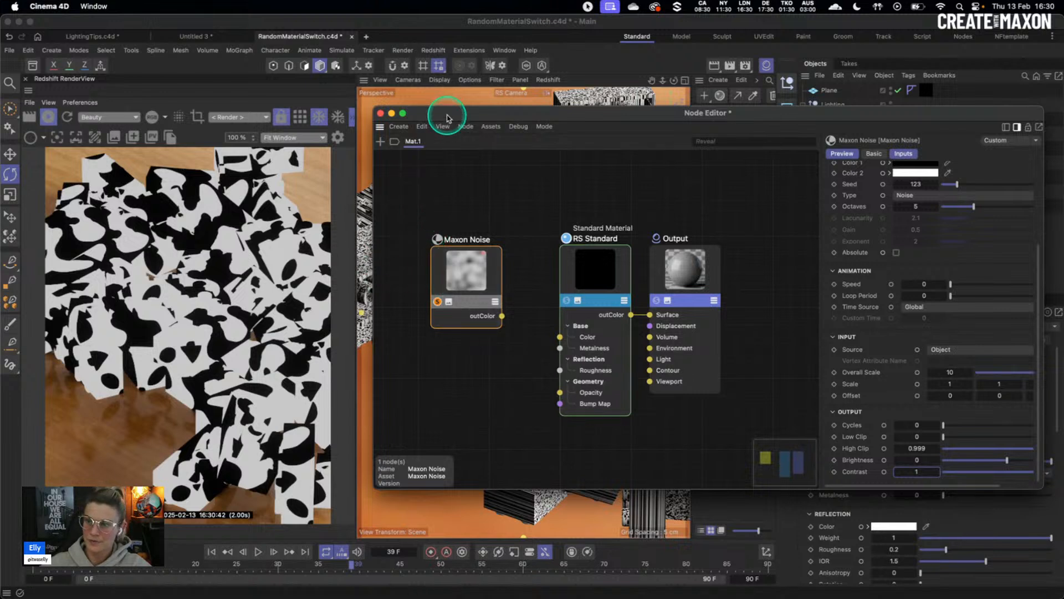
{"action": "left_click", "coordinate": [380, 113]}
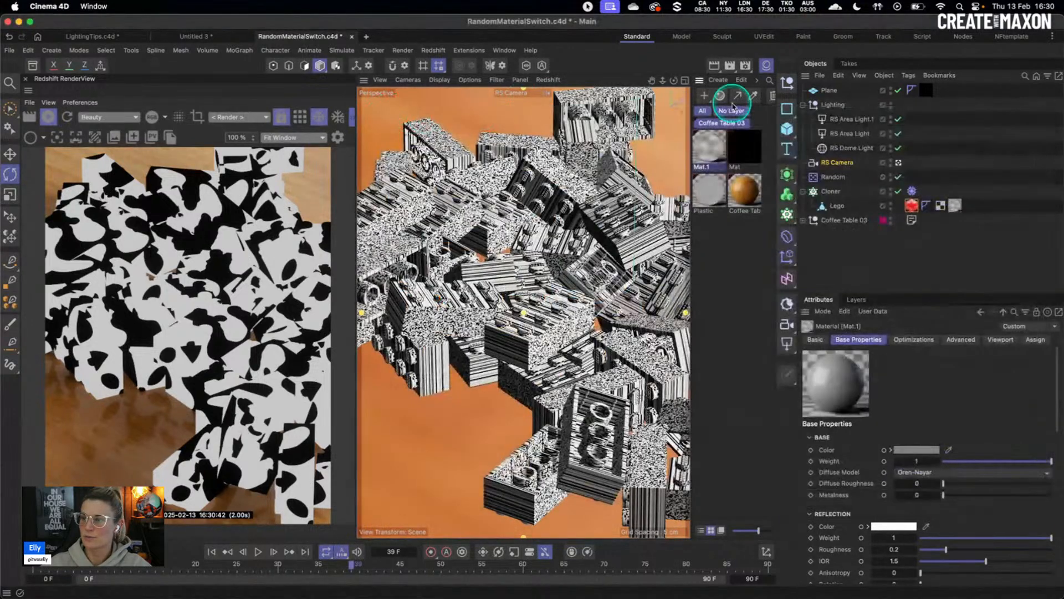
Hide the Cloner in viewport and render, and paste a separate copy of its Lego object into the scene.
{"action": "left_click", "coordinate": [891, 191]}
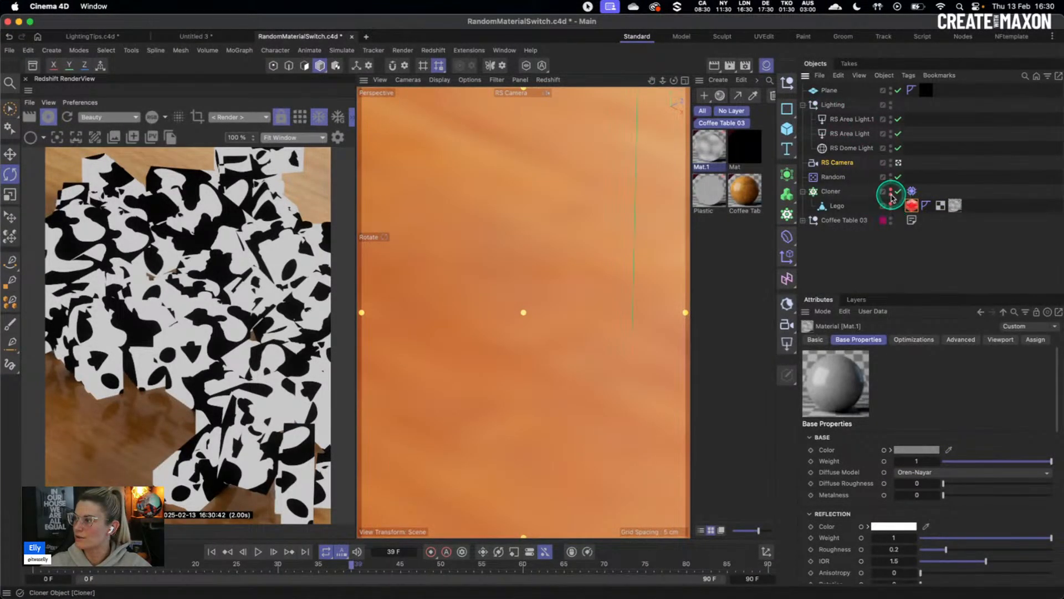
{"action": "left_click", "coordinate": [841, 206]}
{"action": "key", "text": "super+c"}
{"action": "key", "text": "super+v"}
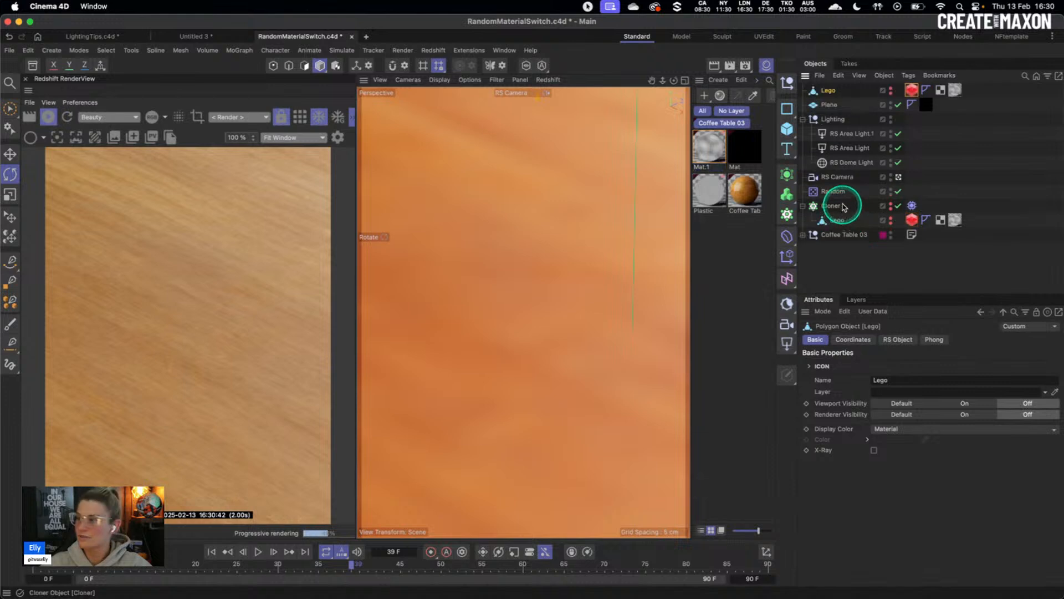
Reset the Lego copy's viewport and renderer visibility to Default and set the brick on the coffee table with the Place tool.
{"action": "left_click", "coordinate": [890, 91], "text": "ctrl"}
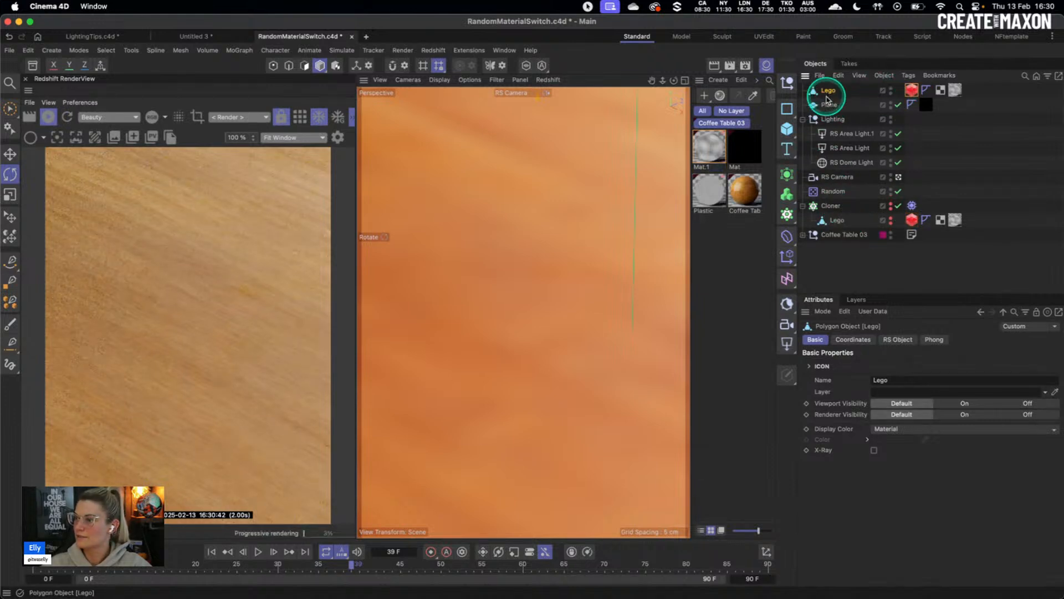
{"action": "left_click", "coordinate": [10, 217]}
{"action": "mouse_move", "coordinate": [487, 347]}
{"action": "left_mouse_down"}
{"action": "mouse_move", "coordinate": [444, 361]}
{"action": "mouse_move", "coordinate": [480, 388]}
{"action": "mouse_move", "coordinate": [504, 328]}
{"action": "left_mouse_up"}
{"action": "key", "text": "super+z"}
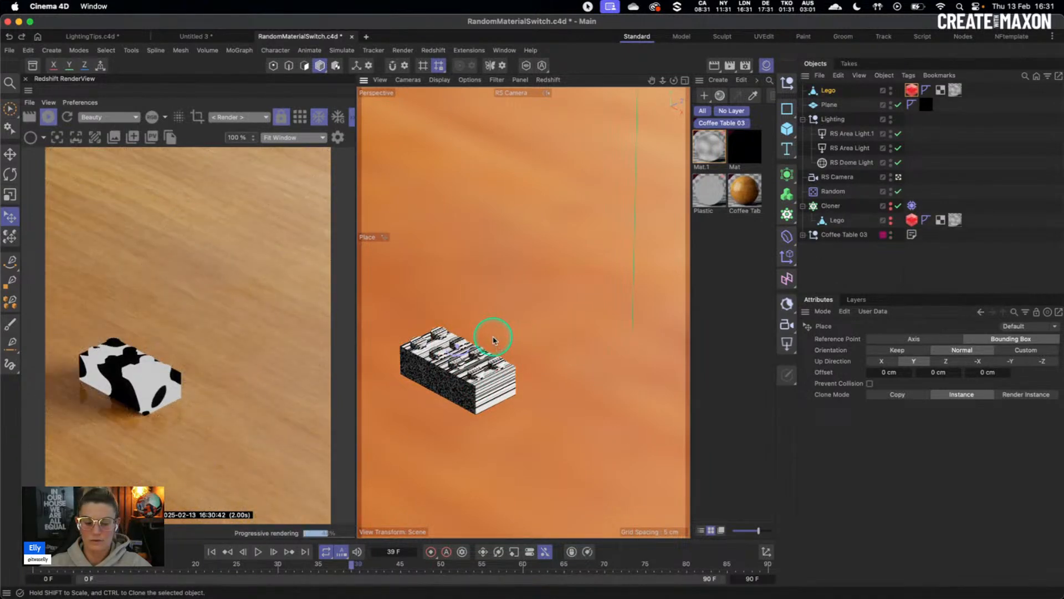
Paste two more Lego copies and move them apart so the three bricks form a diagonal row on the table.
{"action": "key", "text": "super+v"}
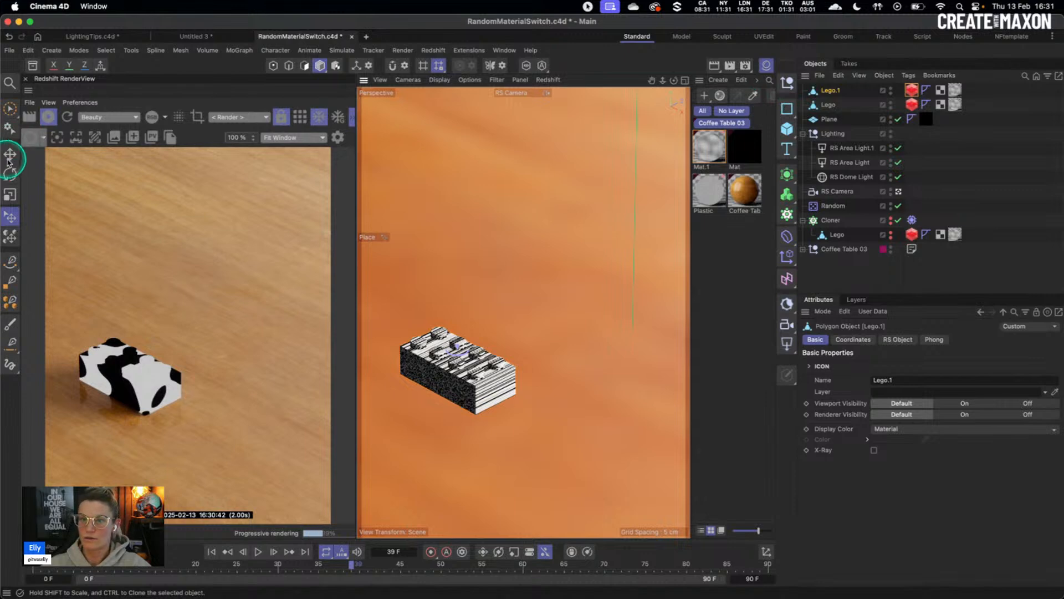
{"action": "left_click", "coordinate": [10, 156]}
{"action": "left_click_drag", "start_coordinate": [484, 371], "coordinate": [637, 303]}
{"action": "key", "text": "super+v"}
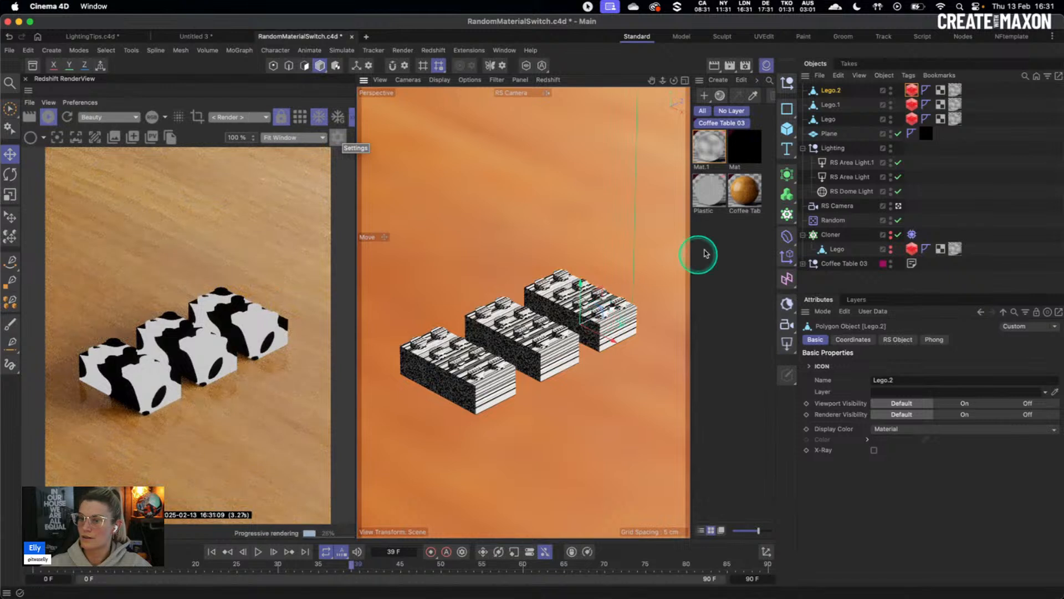
Open the Mat.1 node graph and toggle the solo preview of the Maxon Noise node.
{"action": "double_click", "coordinate": [713, 145]}
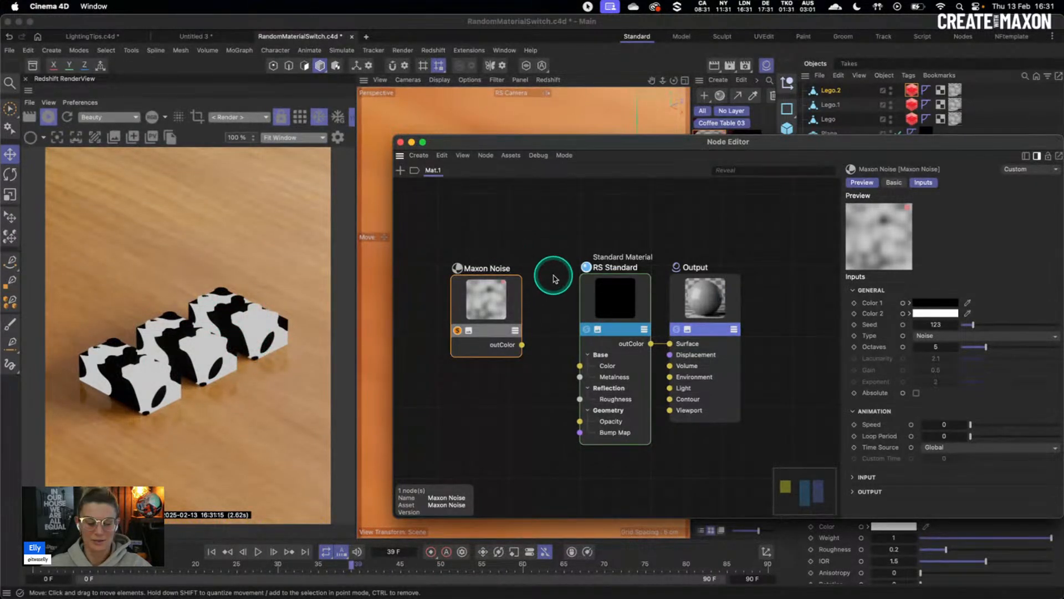
{"action": "left_click", "coordinate": [535, 261]}
{"action": "left_click_drag", "start_coordinate": [553, 139], "coordinate": [546, 135]}
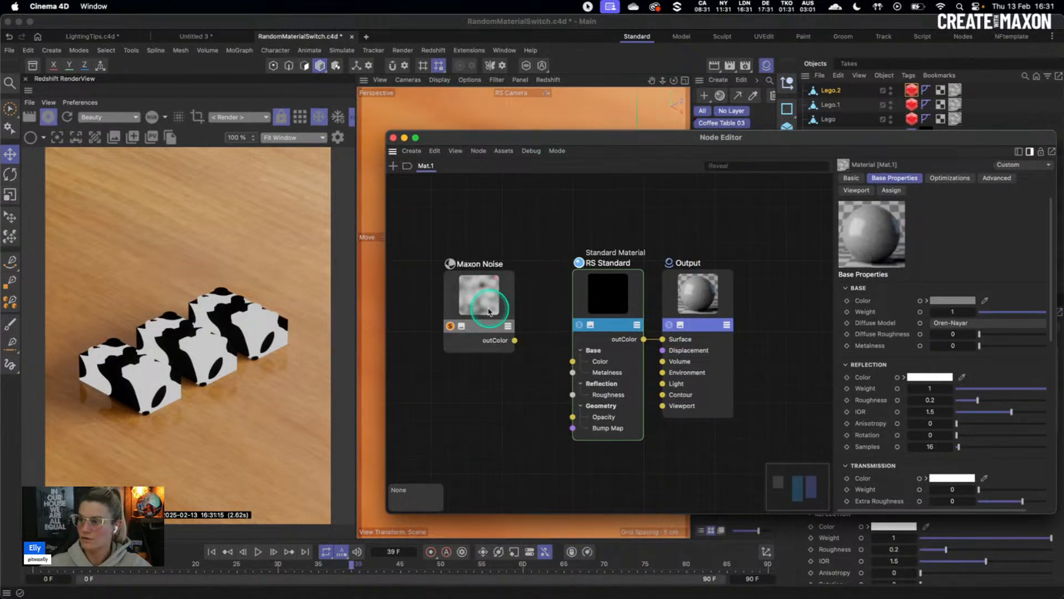
{"action": "left_click", "coordinate": [451, 326]}
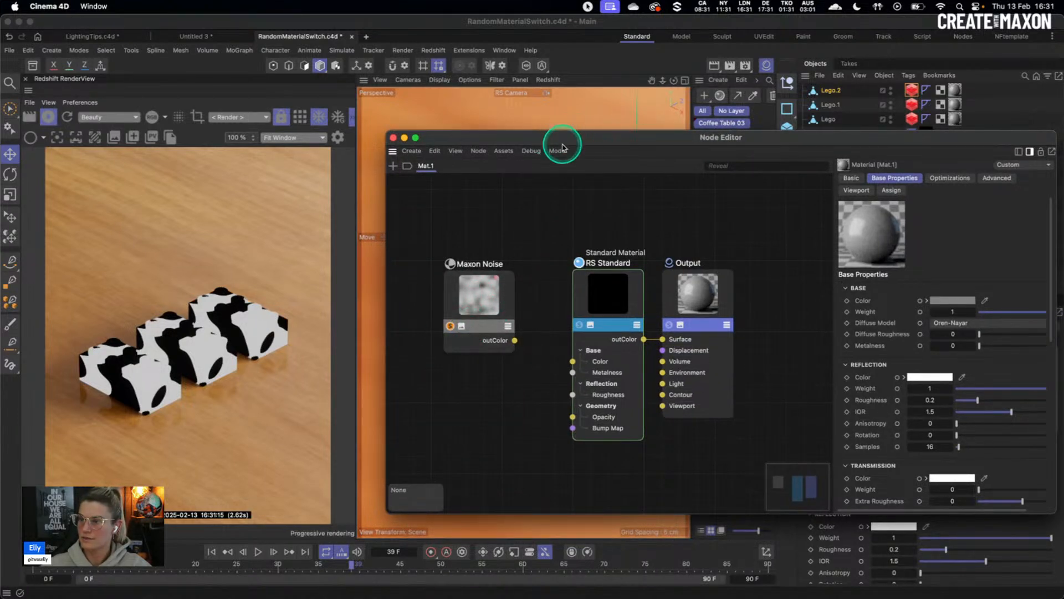
{"action": "left_click_drag", "start_coordinate": [562, 143], "coordinate": [574, 133]}
{"action": "left_click", "coordinate": [525, 282]}
{"action": "left_click", "coordinate": [553, 256]}
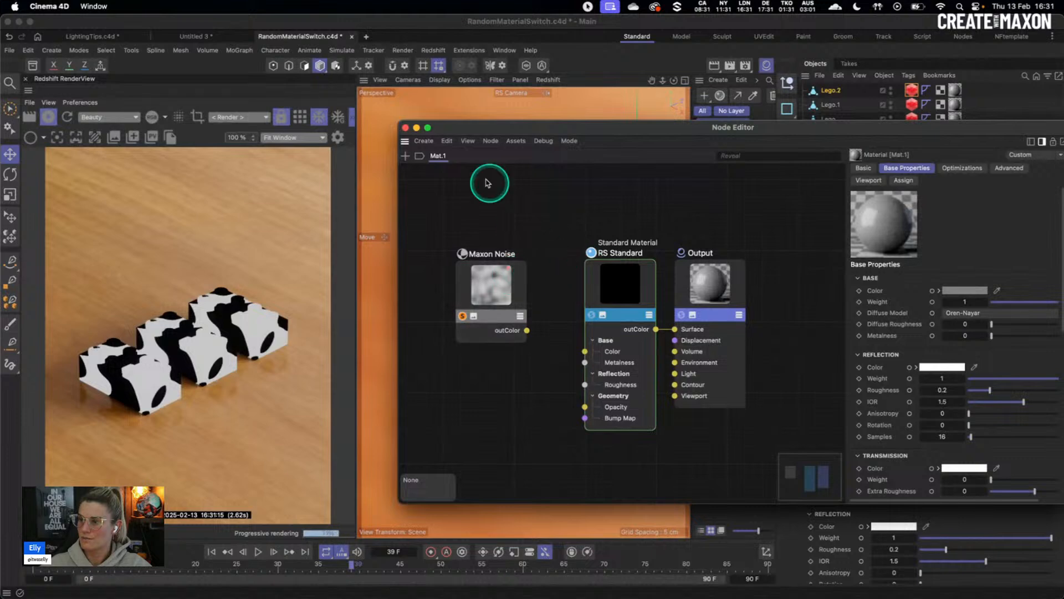
{"action": "left_click", "coordinate": [406, 127]}
{"action": "double_click", "coordinate": [709, 143]}
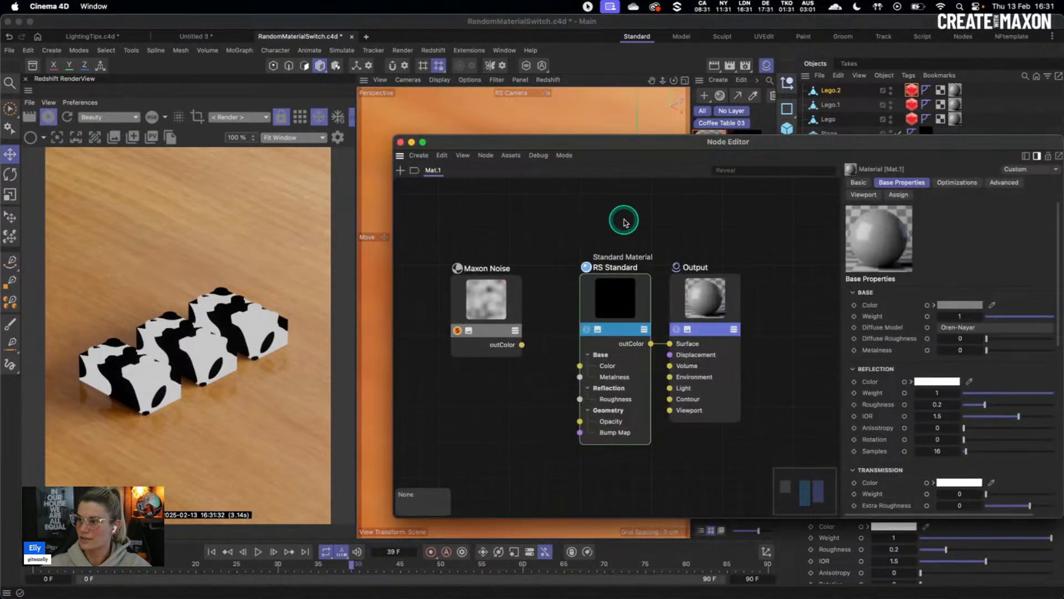
Find the Jitter node in the asset library and add it to the Mat.1 graph beside the Maxon Noise node.
{"action": "left_click", "coordinate": [491, 305]}
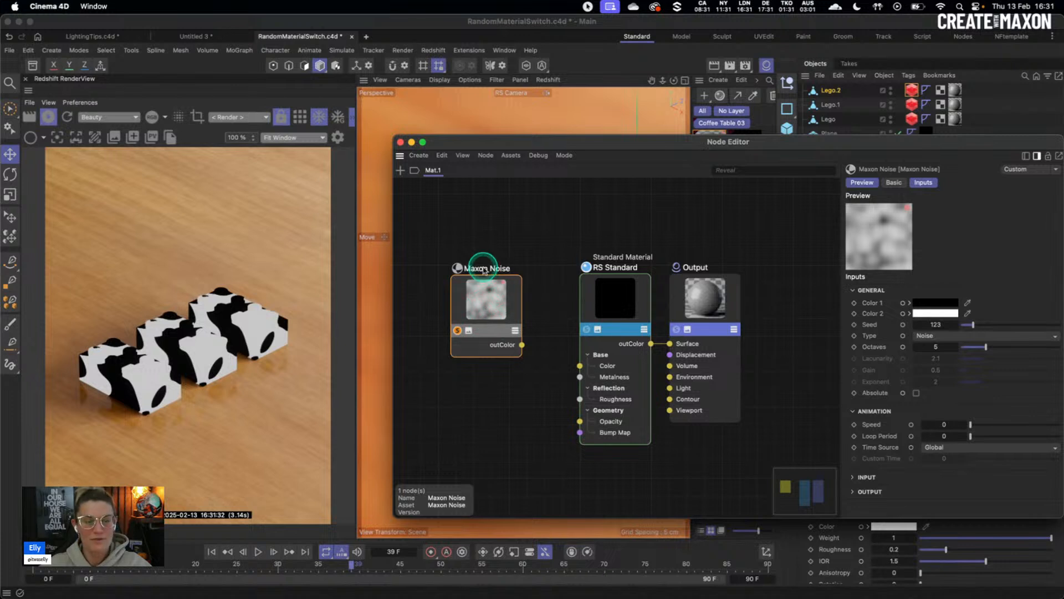
{"action": "double_click", "coordinate": [459, 237]}
{"action": "type", "text": "j"}
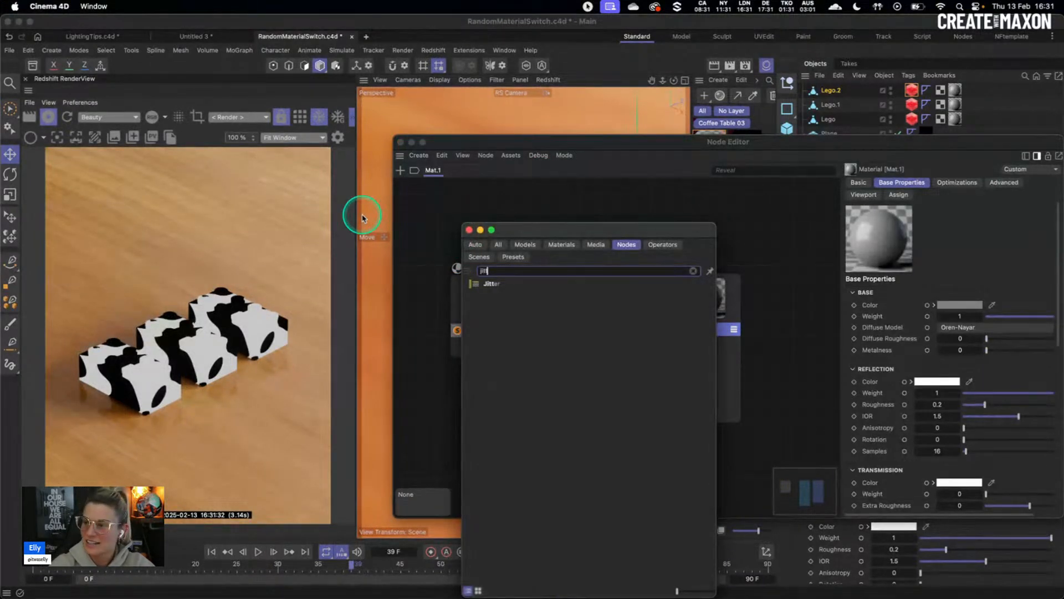
{"action": "type", "text": "itter"}
{"action": "left_click_drag", "start_coordinate": [493, 283], "coordinate": [423, 257]}
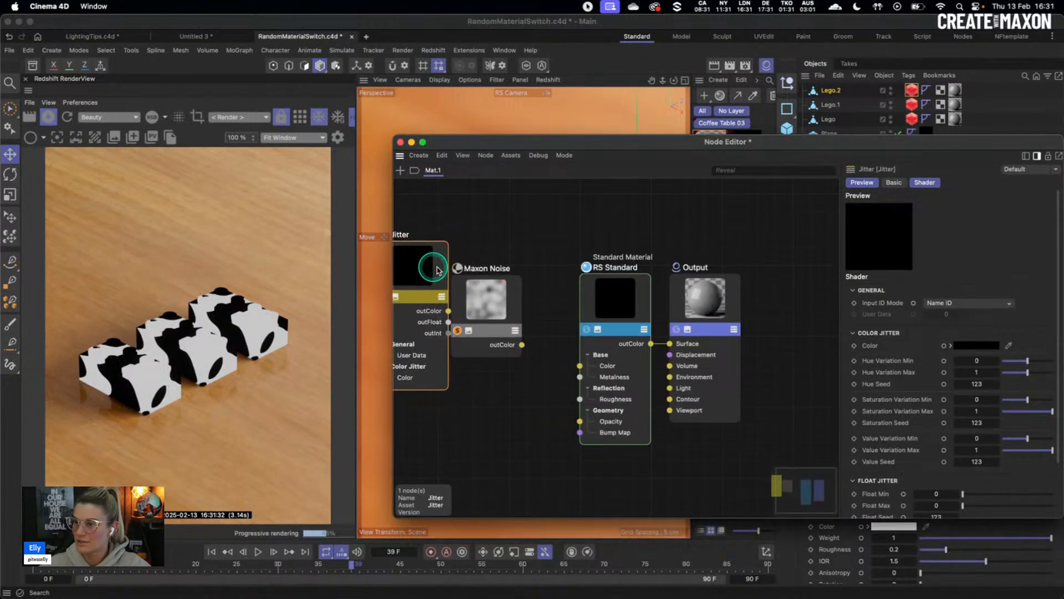
Spread out the graph so Jitter sits before Maxon Noise, with space before the RS Standard node.
{"action": "left_click", "coordinate": [539, 285]}
{"action": "left_click_drag", "start_coordinate": [539, 285], "coordinate": [536, 273]}
{"action": "left_click_drag", "start_coordinate": [413, 266], "coordinate": [438, 269]}
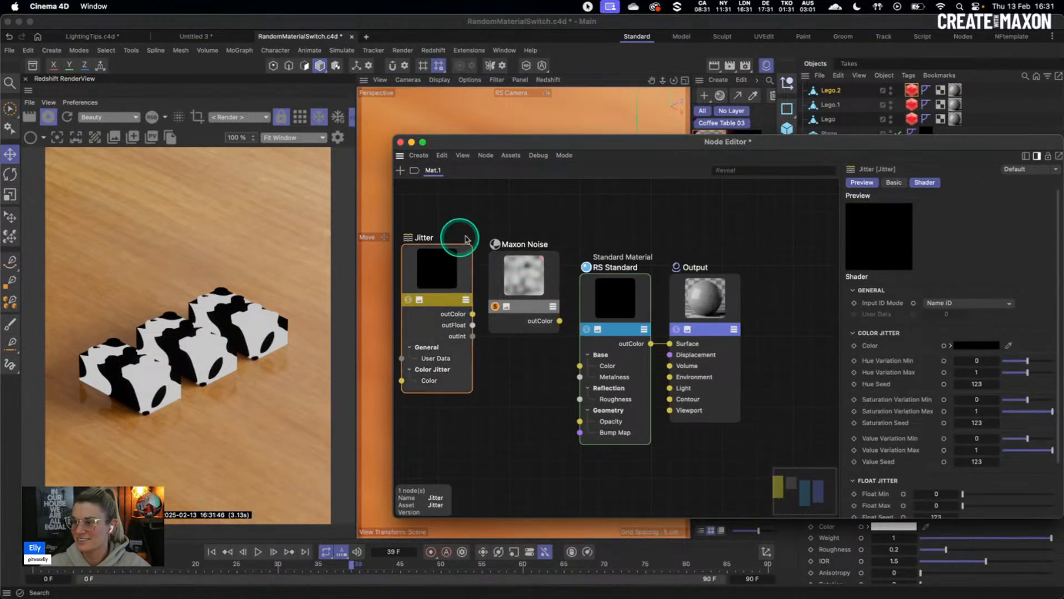
{"action": "left_click_drag", "start_coordinate": [597, 286], "coordinate": [622, 280]}
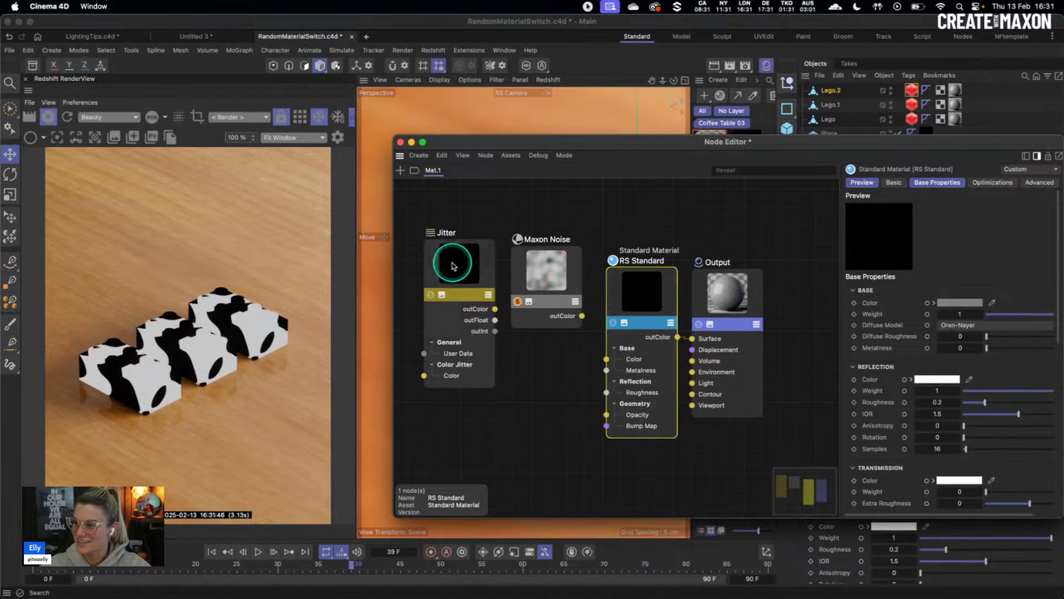
{"action": "left_click_drag", "start_coordinate": [449, 260], "coordinate": [442, 272]}
{"action": "left_click_drag", "start_coordinate": [543, 270], "coordinate": [536, 289]}
{"action": "left_click_drag", "start_coordinate": [468, 276], "coordinate": [460, 271]}
{"action": "left_click_drag", "start_coordinate": [547, 287], "coordinate": [547, 280]}
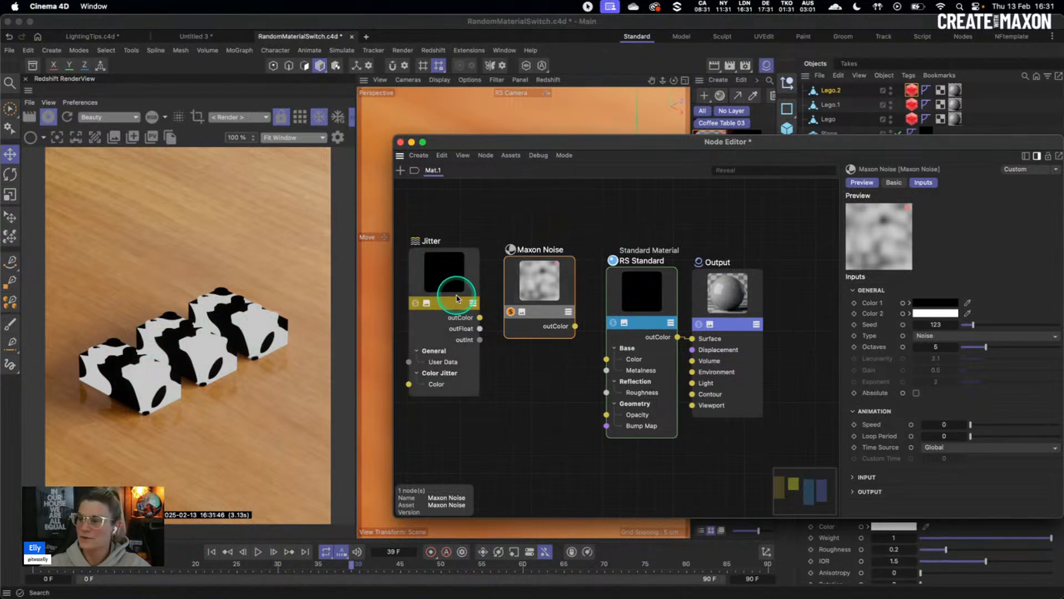
Examine the Maxon Noise node's Input parameters and the Jitter node's float settings.
{"action": "left_click", "coordinate": [449, 287]}
{"action": "left_click", "coordinate": [543, 267]}
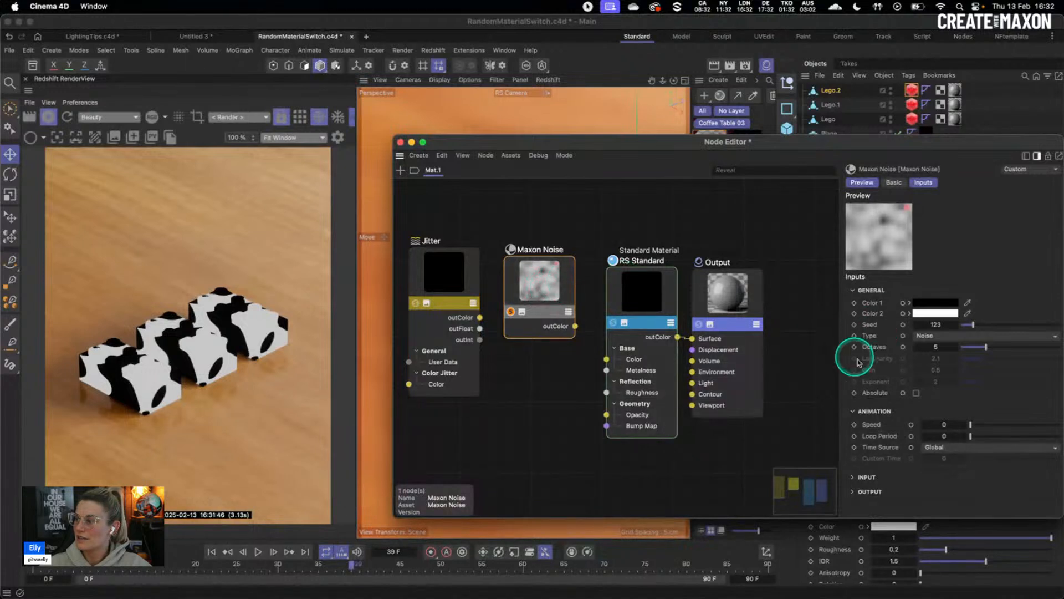
{"action": "scroll", "coordinate": [871, 488], "scroll_direction": "down", "scroll_amount": 3}
{"action": "left_click", "coordinate": [871, 436]}
{"action": "scroll", "coordinate": [873, 440], "scroll_direction": "down", "scroll_amount": 2}
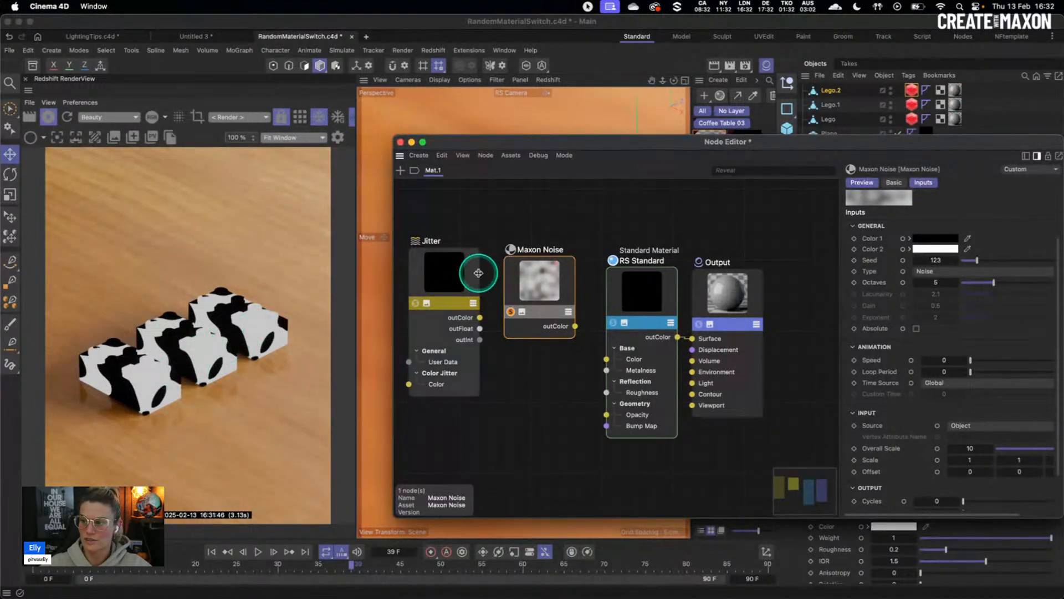
{"action": "middle_click_drag", "start_coordinate": [484, 273], "coordinate": [507, 273]}
{"action": "left_click_drag", "start_coordinate": [478, 274], "coordinate": [455, 265]}
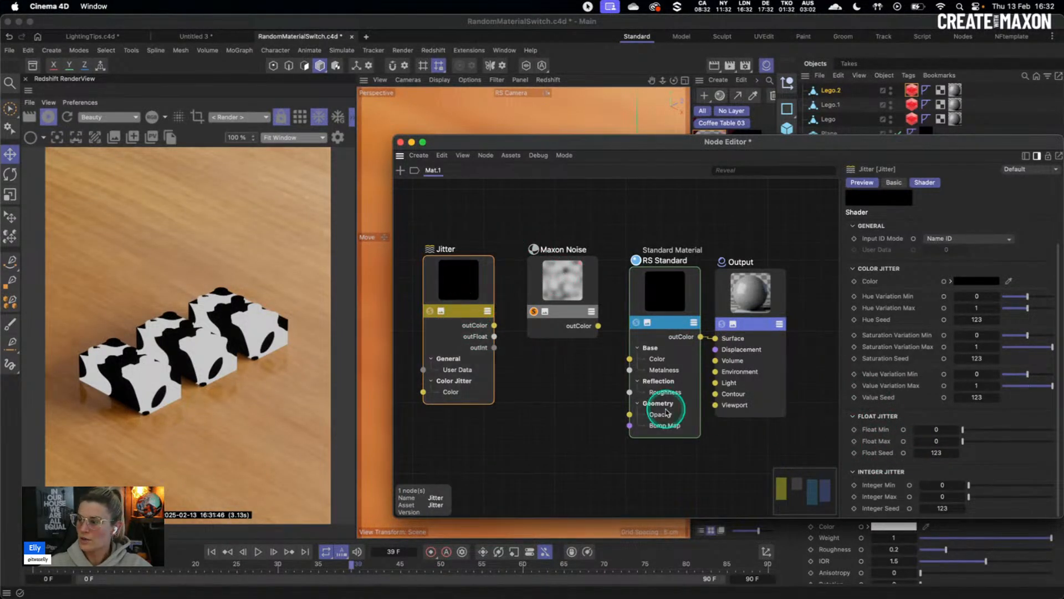
{"action": "left_click", "coordinate": [557, 286]}
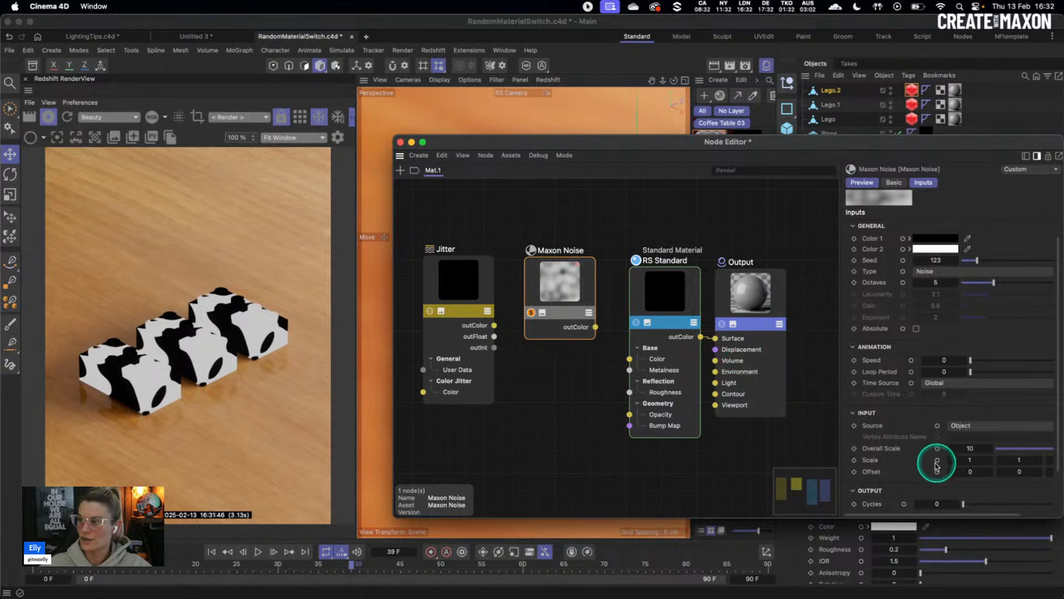
Connect Jitter's outFloat to an Input parameter of Maxon Noise and set the jitter's Float Max to 1.
{"action": "left_click_drag", "start_coordinate": [454, 291], "coordinate": [453, 279]}
{"action": "left_click_drag", "start_coordinate": [491, 323], "coordinate": [557, 284]}
{"action": "mouse_move", "coordinate": [601, 301]}
{"action": "left_click", "coordinate": [651, 322]}
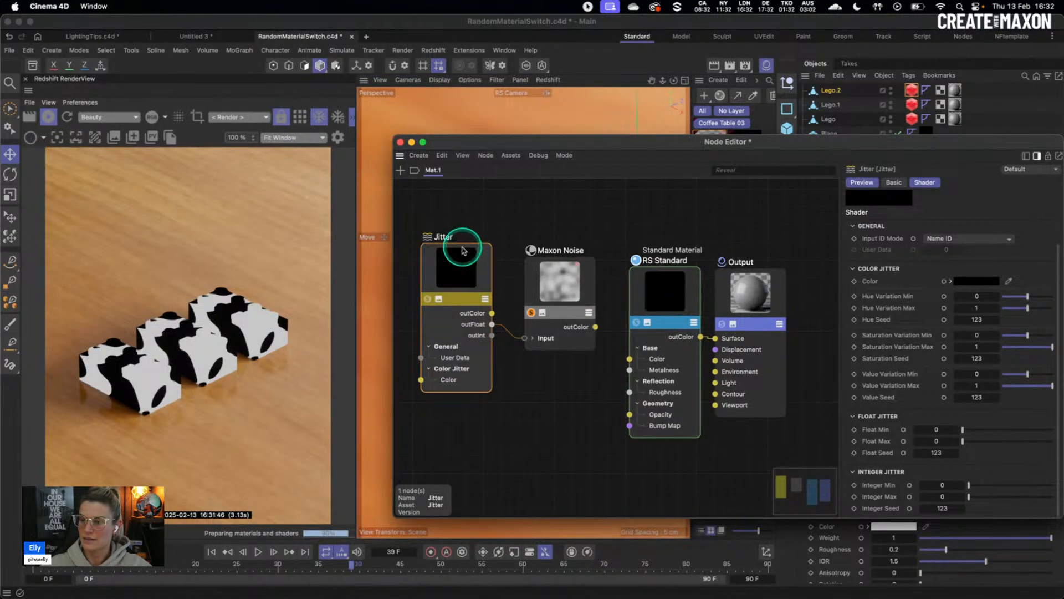
{"action": "left_click_drag", "start_coordinate": [963, 441], "coordinate": [1053, 442]}
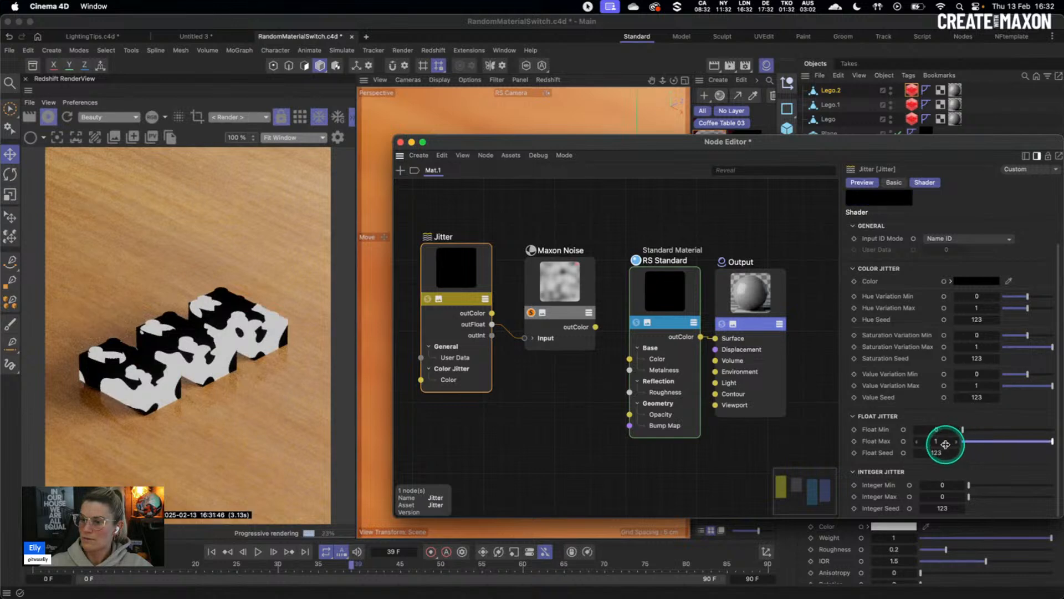
Delete the two extra brick copies, Lego.2 and Lego.1, from the scene.
{"action": "left_click_drag", "start_coordinate": [683, 148], "coordinate": [610, 357]}
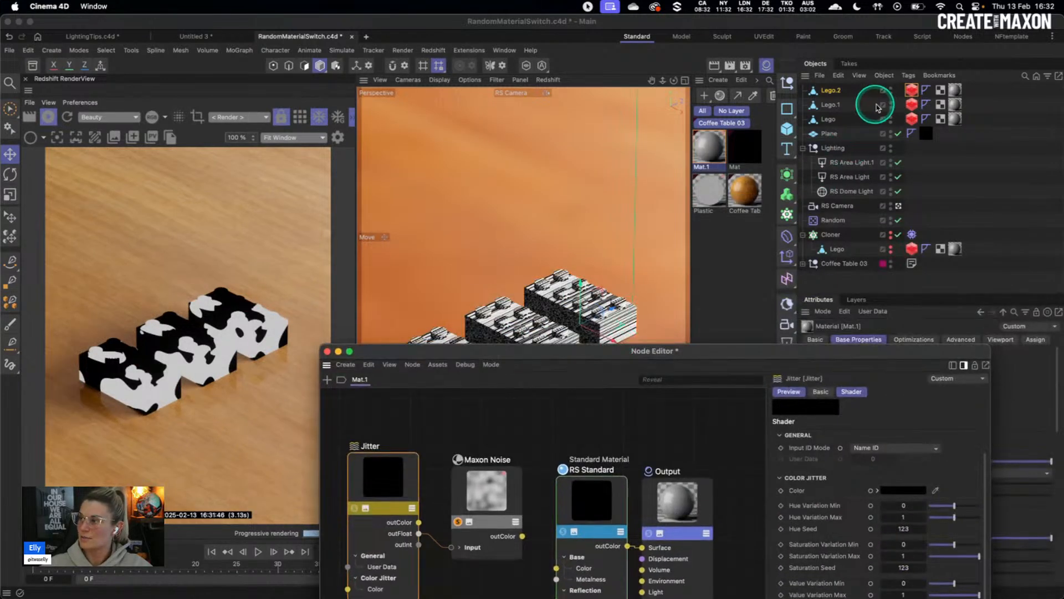
{"action": "left_click", "coordinate": [833, 105]}
{"action": "left_click", "coordinate": [836, 92]}
{"action": "key", "text": "Delete"}
{"action": "left_click", "coordinate": [837, 93]}
{"action": "key", "text": "Delete"}
Put the remaining Lego brick in a new Cloner with Linear mode and a P.Y step of 0 cm.
{"action": "left_click", "coordinate": [835, 107]}
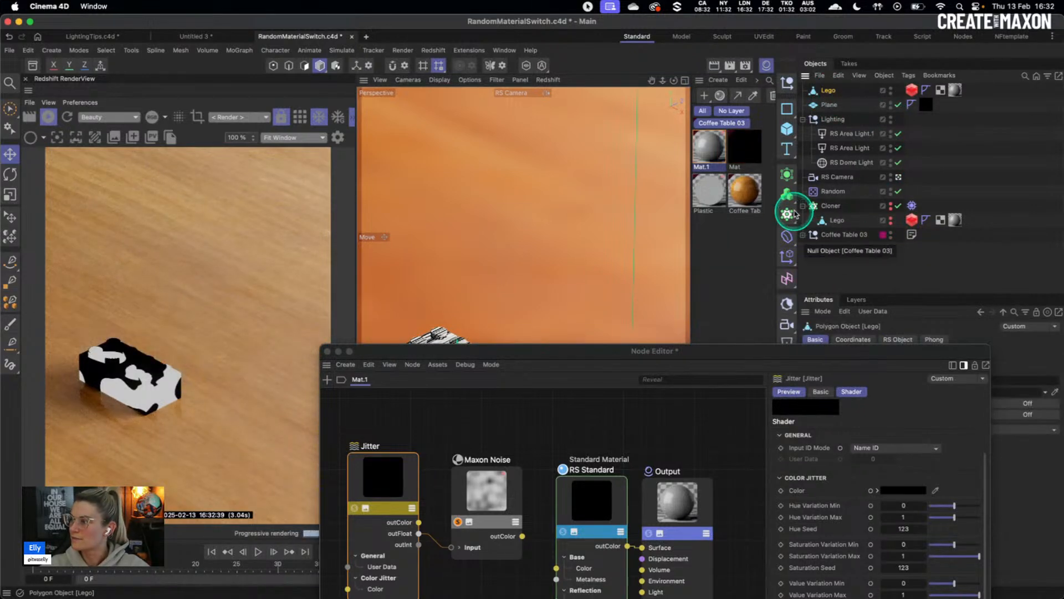
{"action": "left_click", "coordinate": [787, 214]}
{"action": "left_click_drag", "start_coordinate": [824, 92], "coordinate": [825, 94]}
{"action": "left_click_drag", "start_coordinate": [718, 353], "coordinate": [538, 561]}
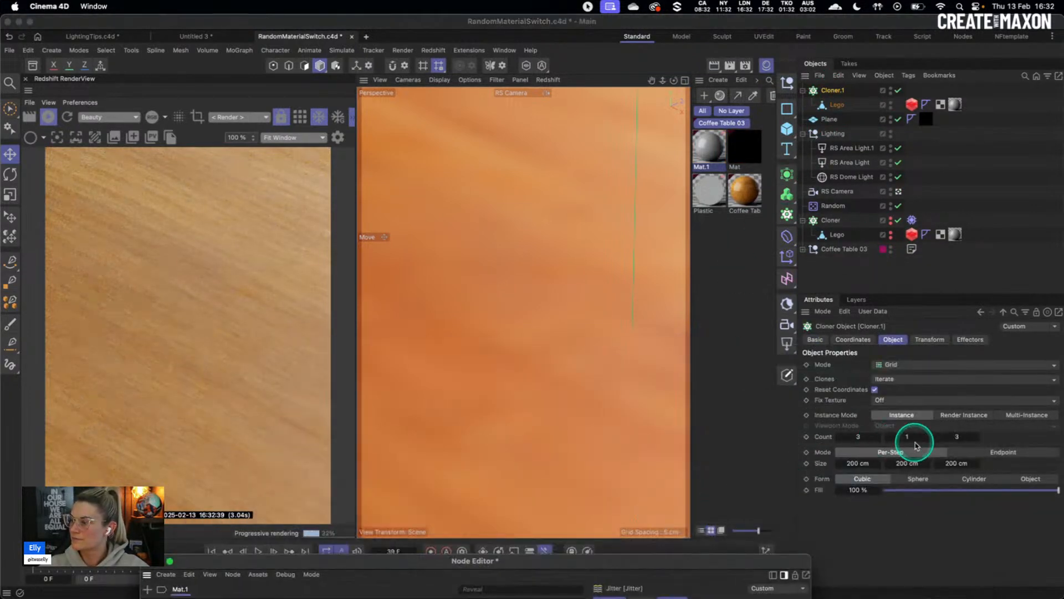
{"action": "left_click", "coordinate": [898, 365]}
{"action": "left_click", "coordinate": [904, 389]}
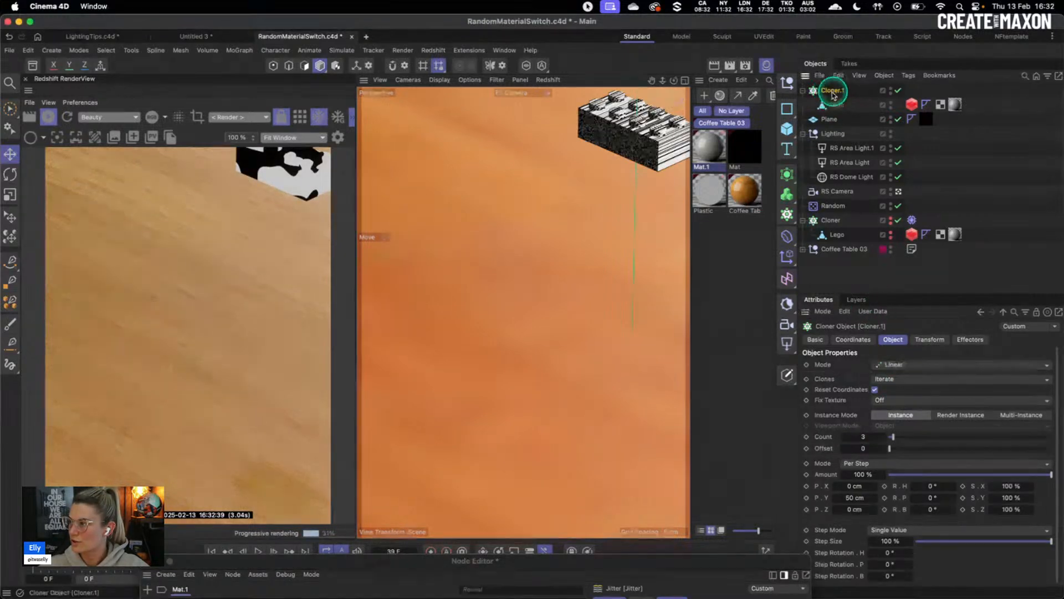
{"action": "left_click_drag", "start_coordinate": [858, 500], "coordinate": [840, 502]}
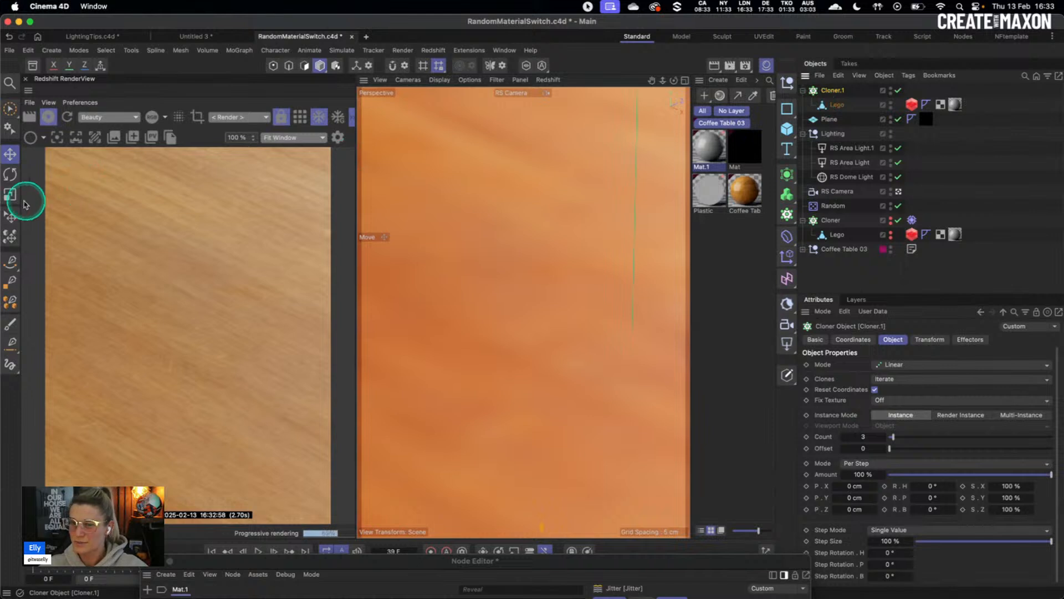
{"action": "left_click", "coordinate": [10, 216]}
{"action": "left_click_drag", "start_coordinate": [553, 290], "coordinate": [618, 259]}
{"action": "key", "text": "super+z"}
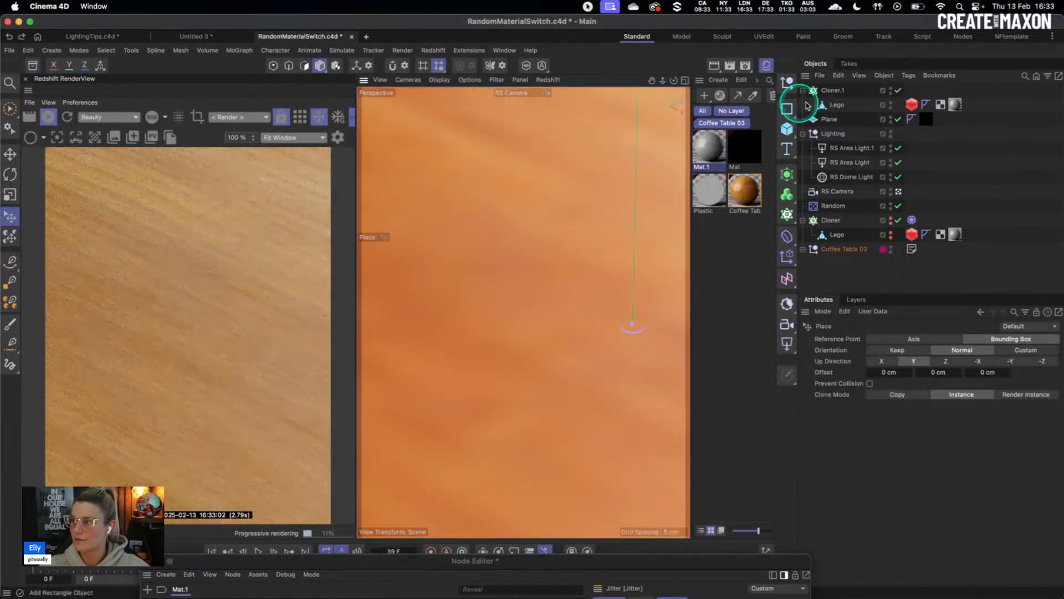
Stop the render preview and raise Cloner.1 above the table with the Move tool in a wide default-camera view.
{"action": "left_click", "coordinate": [833, 92]}
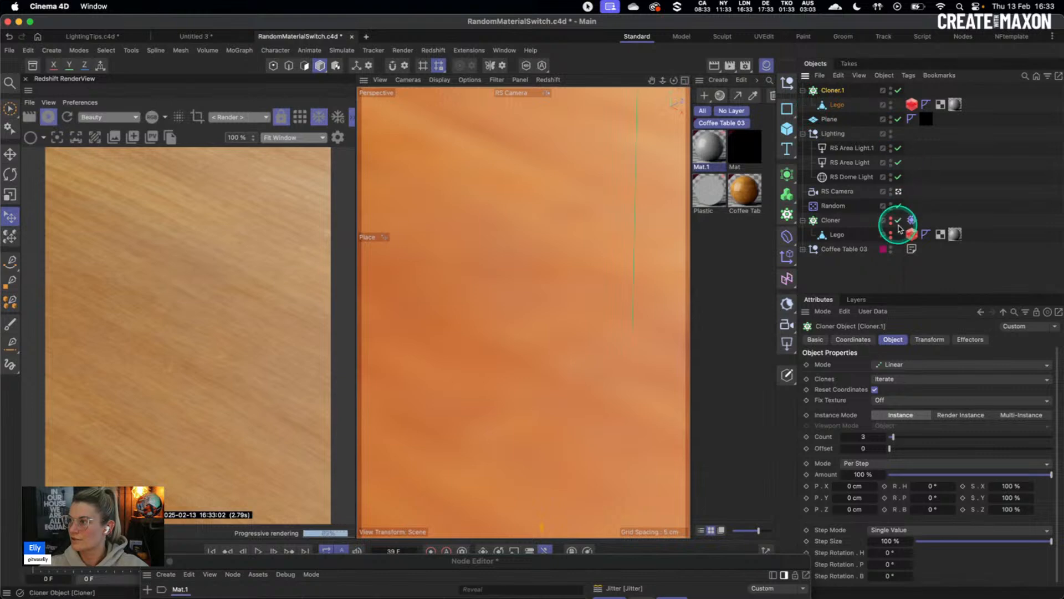
{"action": "left_click", "coordinate": [49, 117]}
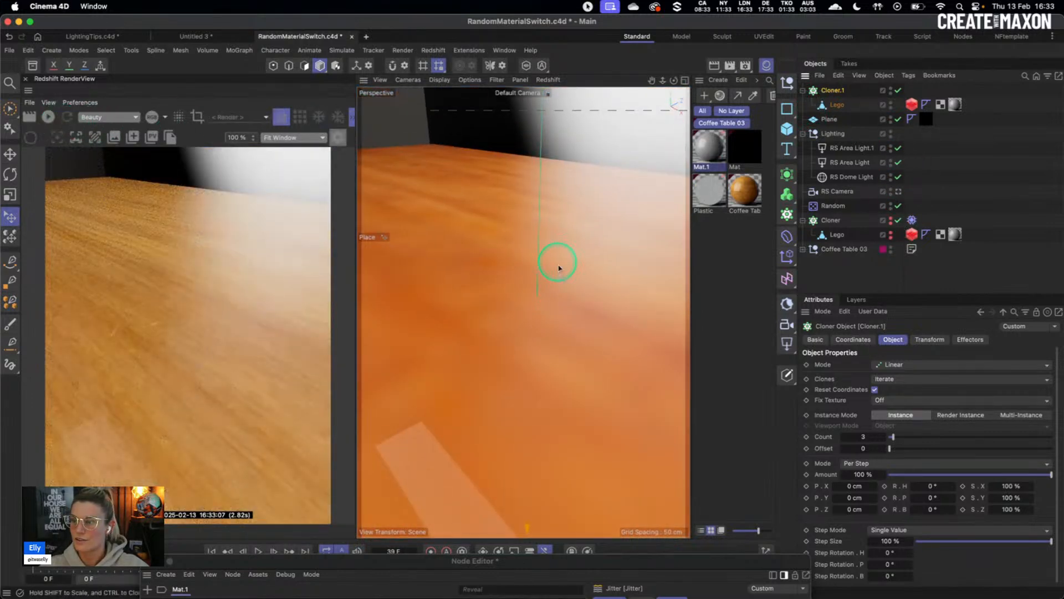
{"action": "left_click", "coordinate": [537, 310]}
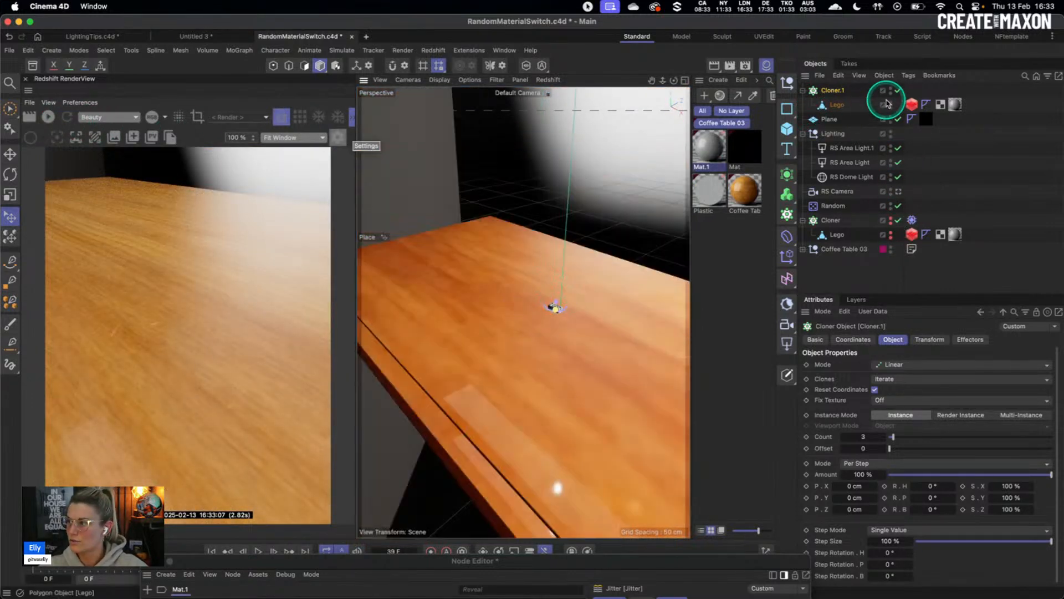
{"action": "left_click", "coordinate": [837, 104]}
{"action": "left_click", "coordinate": [833, 90]}
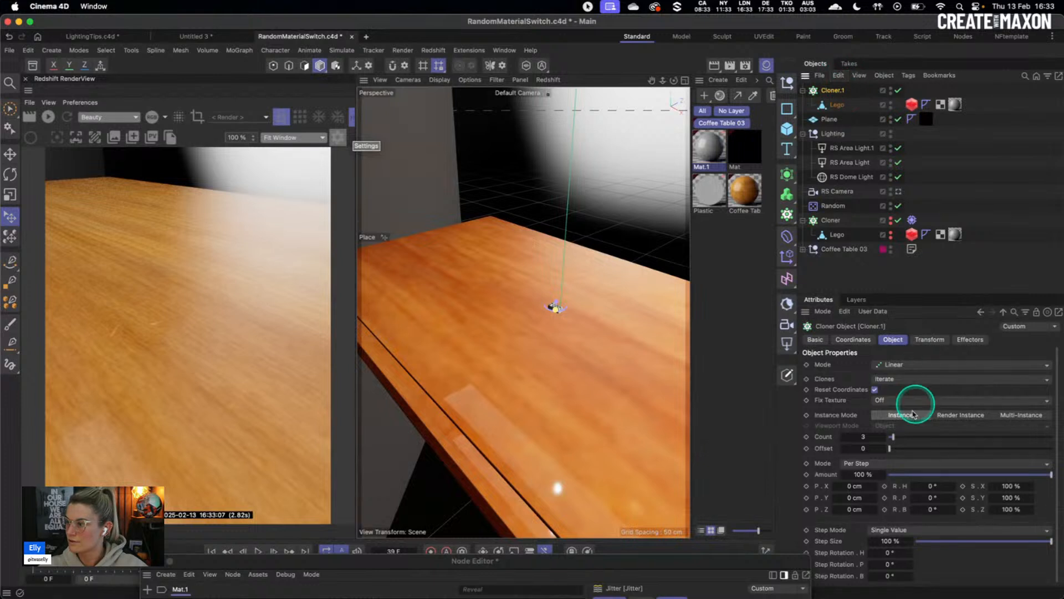
{"action": "left_click", "coordinate": [10, 154]}
{"action": "left_click", "coordinate": [833, 91]}
{"action": "left_click_drag", "start_coordinate": [560, 268], "coordinate": [571, 193]}
Set Cloner.1 to a count of 6 with a P.X step of 5 cm.
{"action": "left_click", "coordinate": [832, 93]}
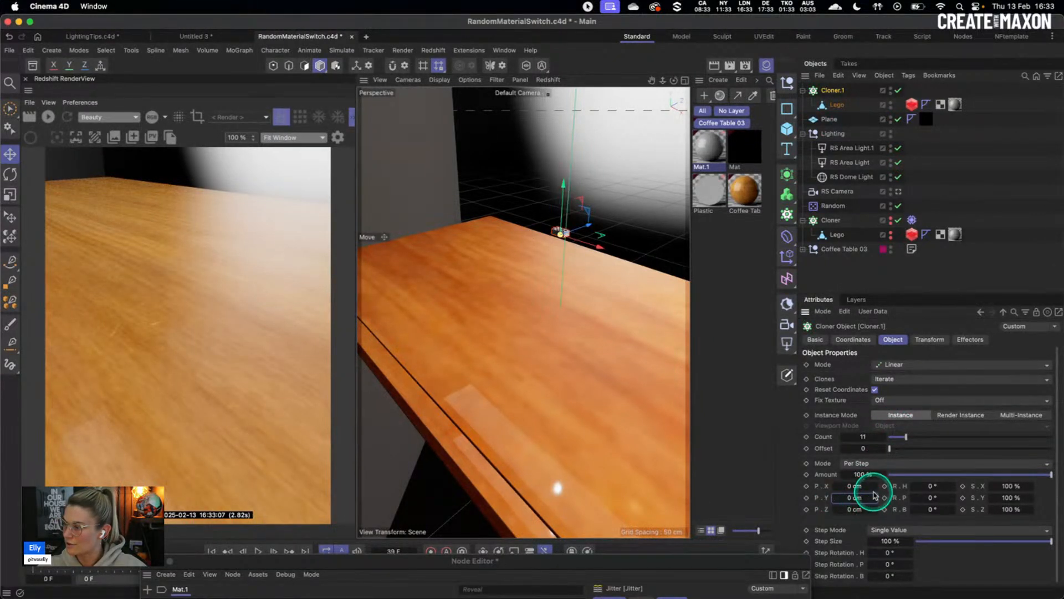
{"action": "left_click", "coordinate": [875, 487]}
{"action": "left_click_drag", "start_coordinate": [893, 435], "coordinate": [903, 437]}
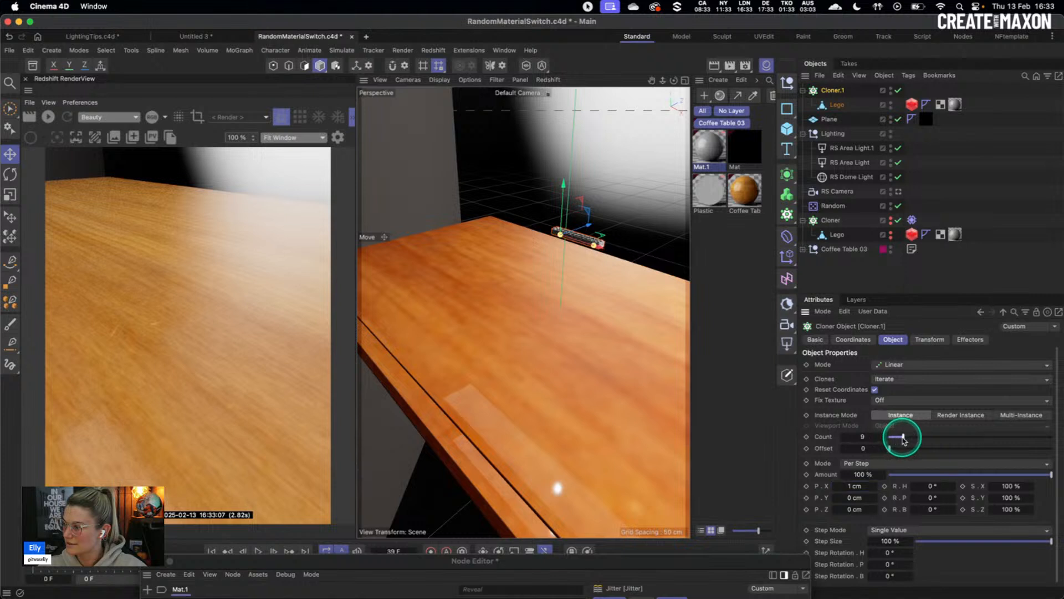
{"action": "left_click", "coordinate": [874, 486]}
{"action": "left_click", "coordinate": [875, 486]}
{"action": "left_click", "coordinate": [875, 486]}
{"action": "left_click", "coordinate": [875, 486]}
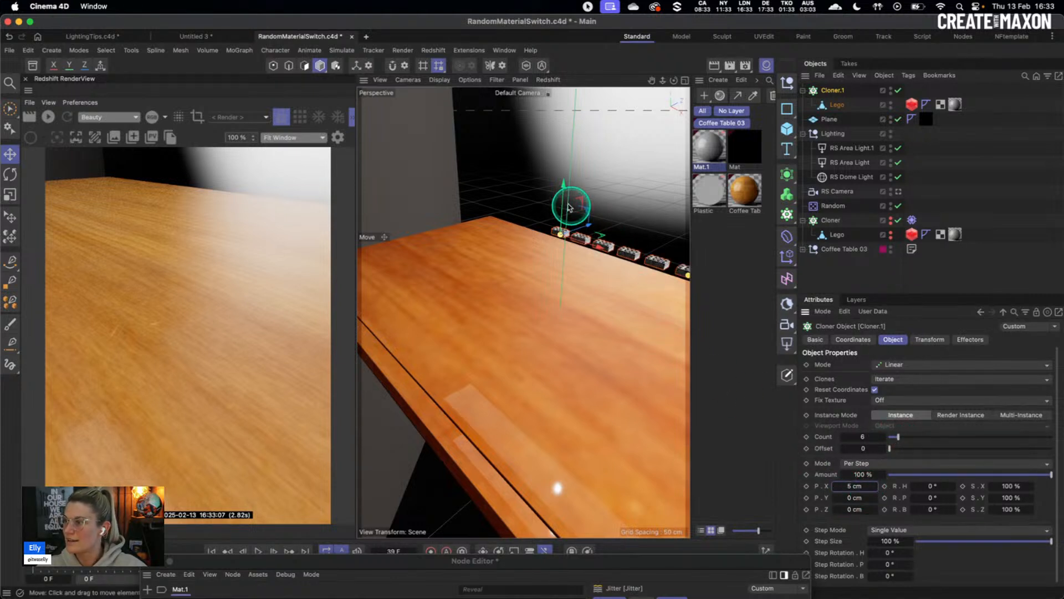
Lower the row of cloned bricks onto the tabletop and restart the render preview on a close-up of them.
{"action": "left_click_drag", "start_coordinate": [552, 228], "coordinate": [546, 270]}
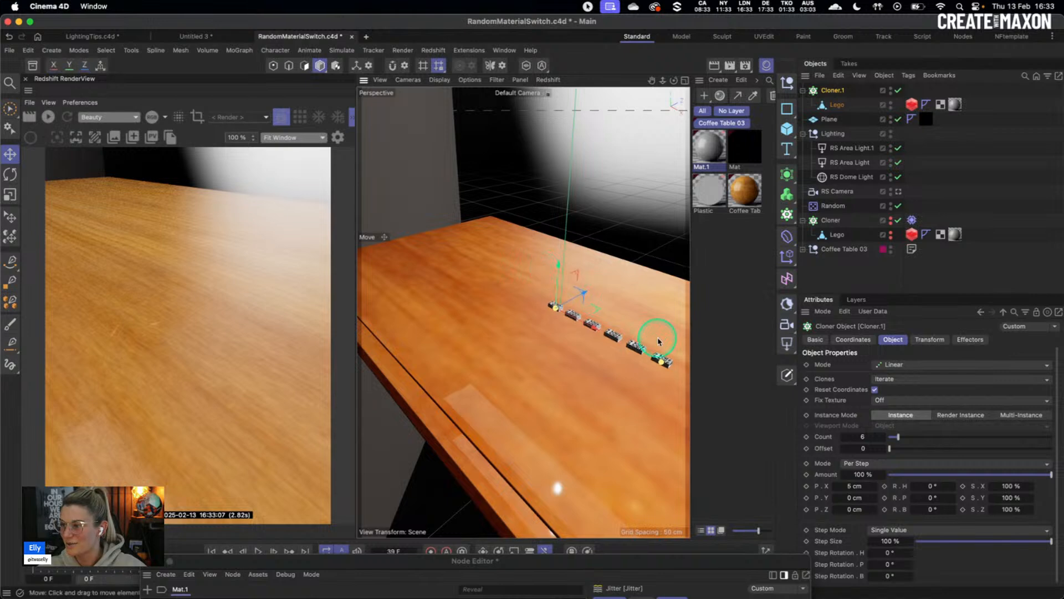
{"action": "middle_click_drag", "start_coordinate": [655, 333], "coordinate": [573, 297], "text": "alt"}
{"action": "left_click_drag", "start_coordinate": [574, 297], "coordinate": [547, 282], "text": "alt"}
{"action": "right_click_drag", "start_coordinate": [547, 282], "coordinate": [568, 281], "text": "alt"}
{"action": "mouse_move", "coordinate": [568, 281]}
{"action": "left_mouse_down", "text": "alt"}
{"action": "mouse_move", "coordinate": [582, 314]}
{"action": "mouse_move", "coordinate": [594, 305]}
{"action": "left_mouse_up", "text": "alt"}
{"action": "right_click_drag", "start_coordinate": [484, 284], "coordinate": [565, 291], "text": "alt"}
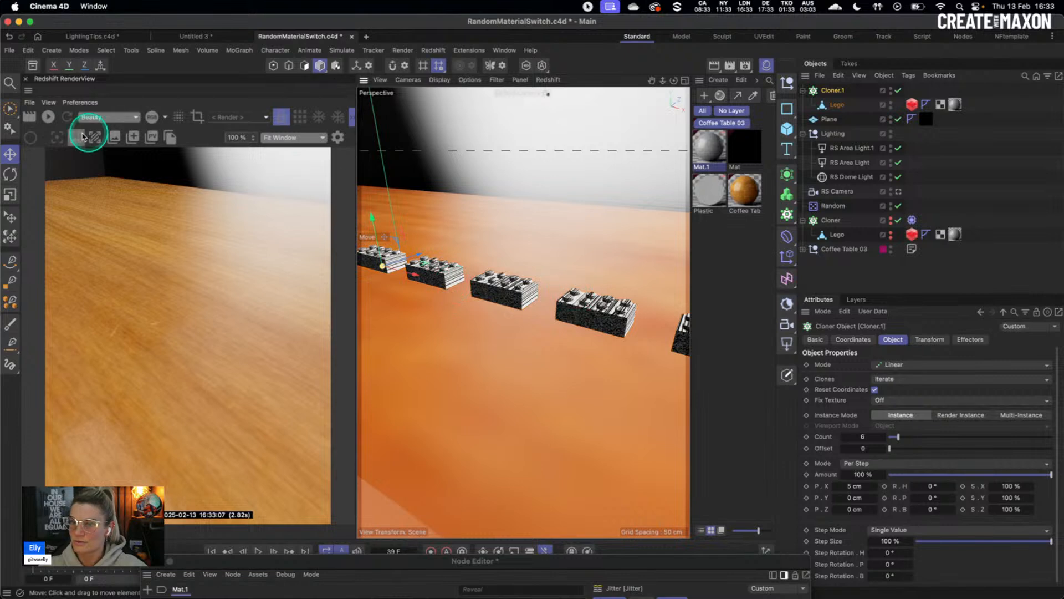
{"action": "left_click", "coordinate": [48, 117]}
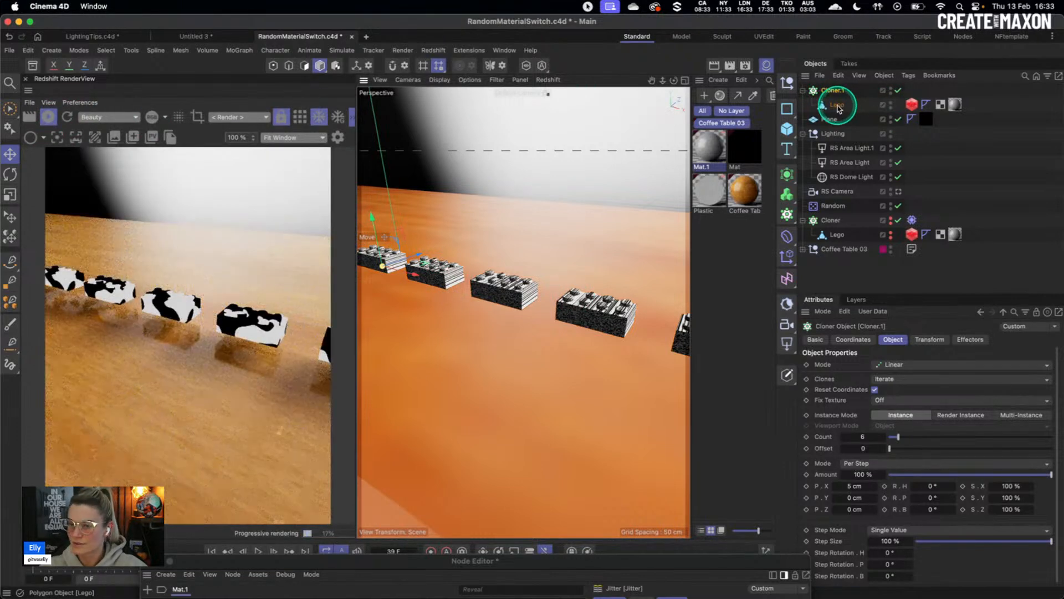
Bring up the Mat.1 node graph, delete the Jitter node and select the remaining Maxon Noise node.
{"action": "left_click", "coordinate": [707, 147]}
{"action": "left_click", "coordinate": [712, 152]}
{"action": "left_click_drag", "start_coordinate": [620, 561], "coordinate": [747, 148]}
{"action": "double_click", "coordinate": [432, 311]}
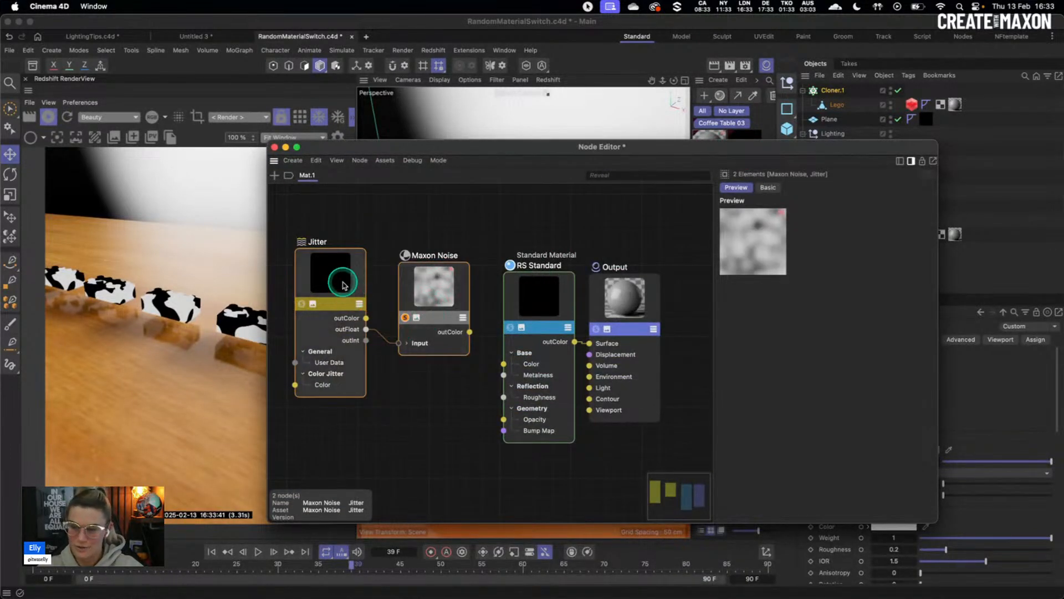
{"action": "left_click", "coordinate": [347, 287]}
{"action": "key", "text": "BackSpace"}
{"action": "left_click_drag", "start_coordinate": [454, 148], "coordinate": [650, 147]}
{"action": "left_click", "coordinate": [559, 100]}
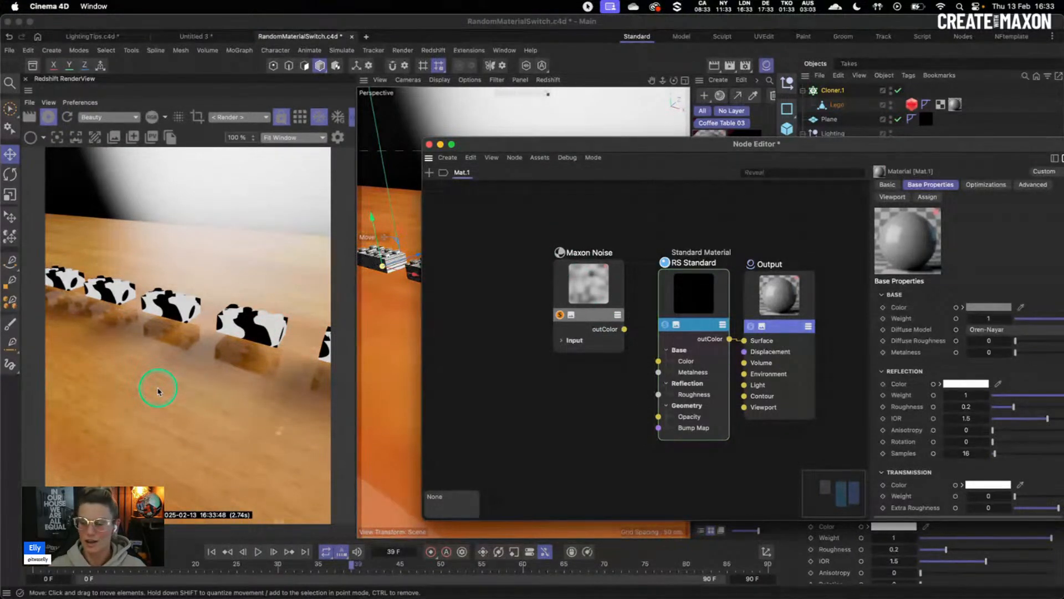
{"action": "left_click_drag", "start_coordinate": [563, 285], "coordinate": [557, 298]}
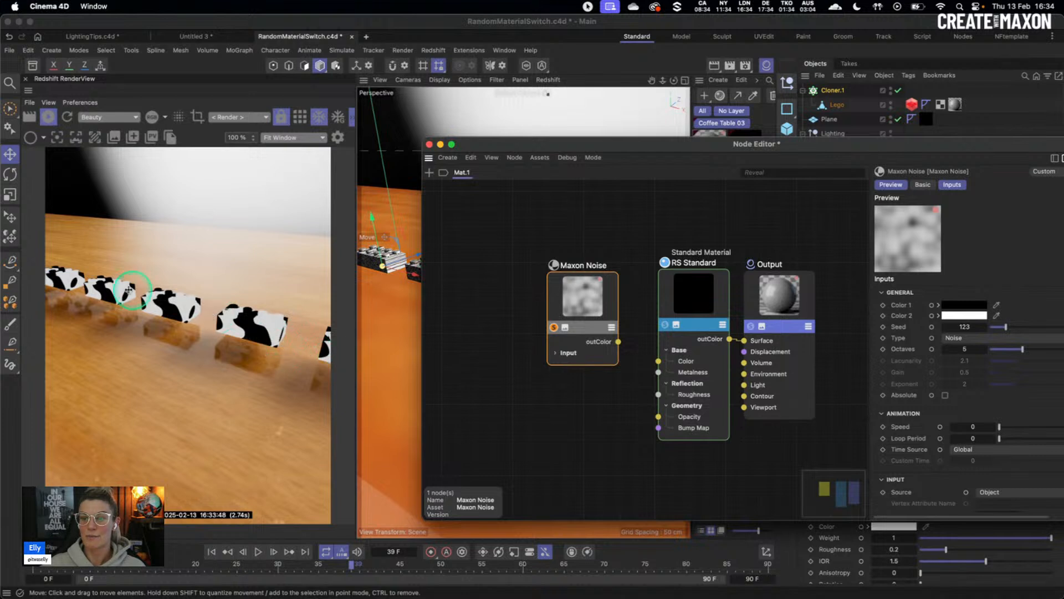
Add a Jitter node to the Mat.1 graph and connect its outFloat to an input of the Maxon Noise node.
{"action": "double_click", "coordinate": [493, 303]}
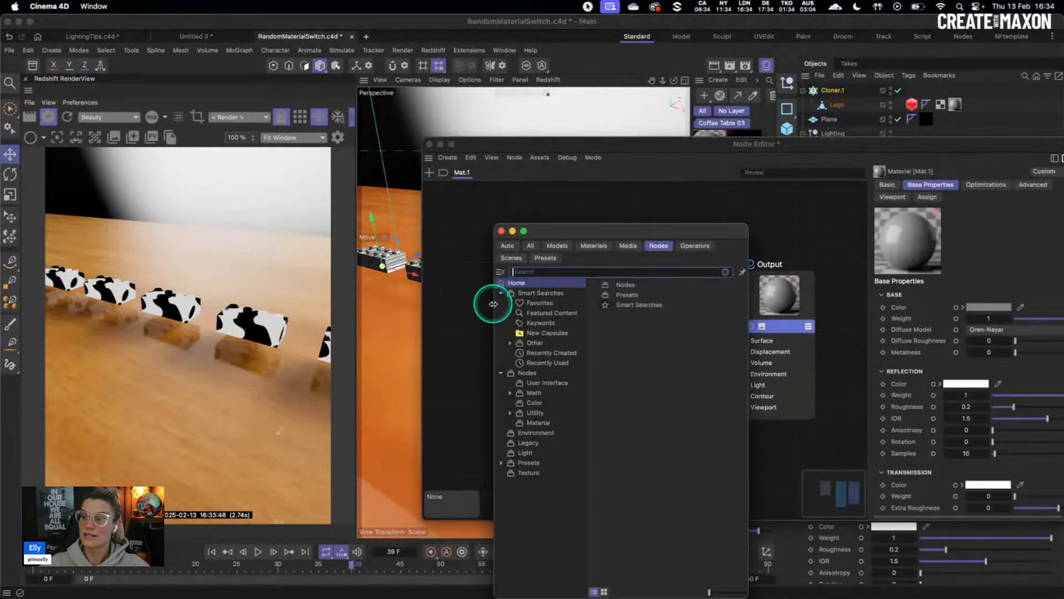
{"action": "type", "text": "jitt"}
{"action": "key", "text": "Return"}
{"action": "left_click_drag", "start_coordinate": [472, 277], "coordinate": [484, 302]}
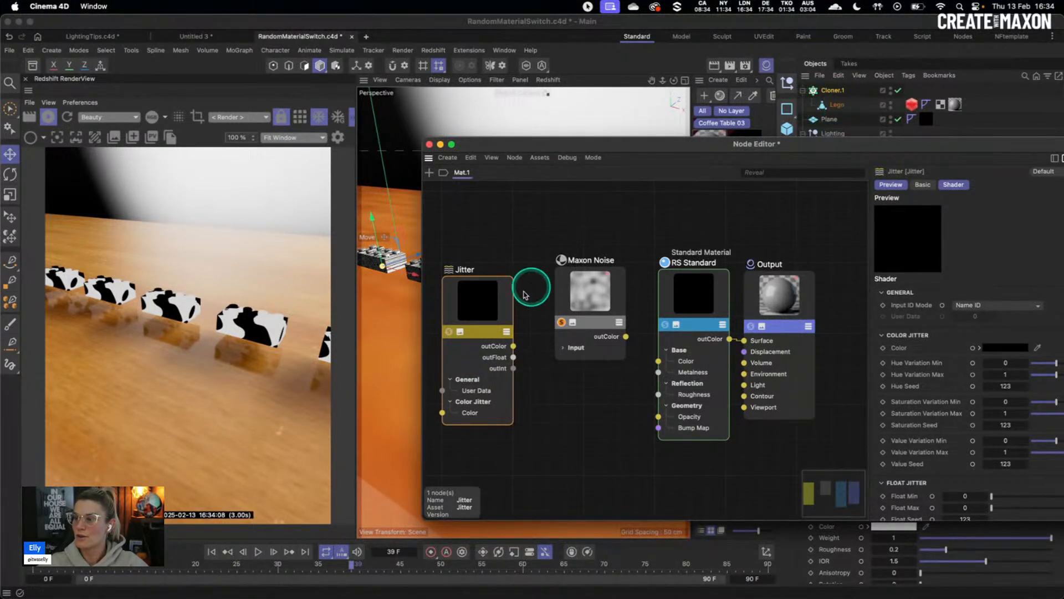
{"action": "left_click_drag", "start_coordinate": [480, 304], "coordinate": [491, 290]}
{"action": "left_click", "coordinate": [565, 283]}
{"action": "left_click_drag", "start_coordinate": [533, 342], "coordinate": [676, 342]}
{"action": "left_click", "coordinate": [676, 342]}
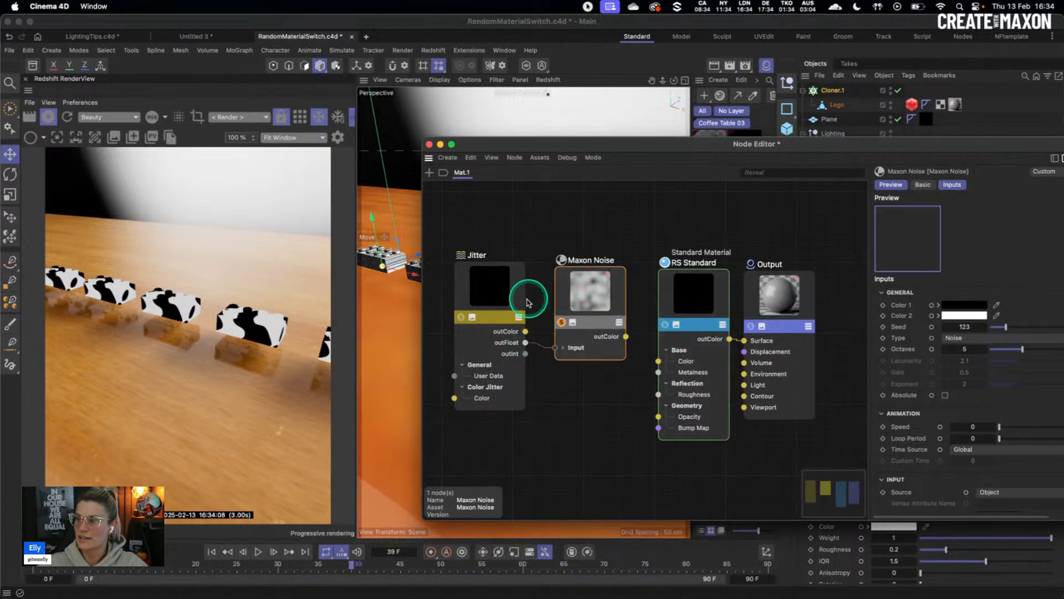
{"action": "left_click_drag", "start_coordinate": [483, 288], "coordinate": [488, 285]}
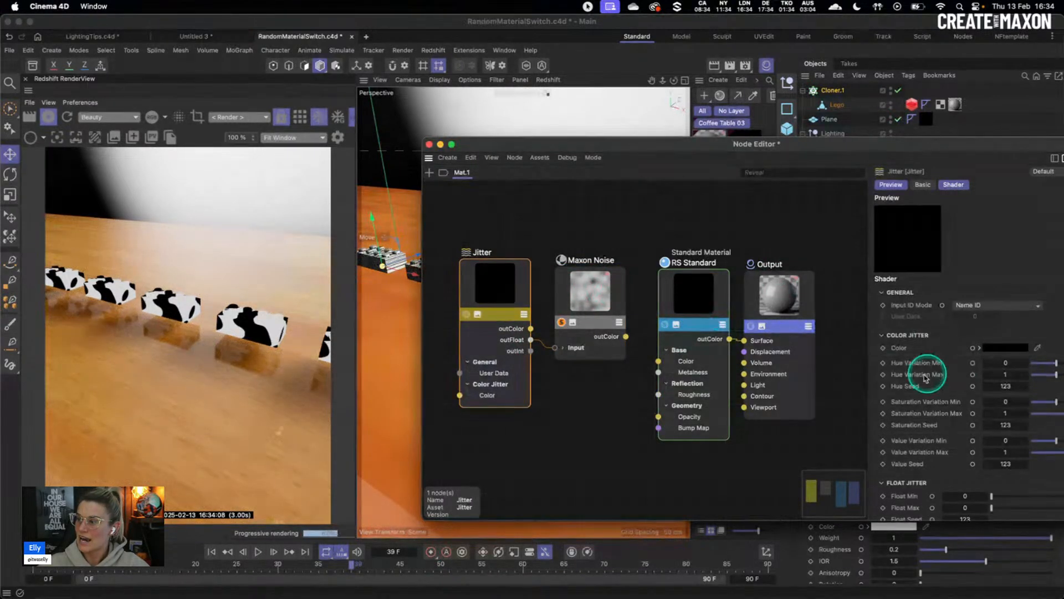
Set the Jitter node's Float Max to 10 and reposition the node beside Maxon Noise.
{"action": "scroll", "coordinate": [931, 373], "scroll_direction": "down", "scroll_amount": 3}
{"action": "left_click_drag", "start_coordinate": [993, 444], "coordinate": [1026, 437]}
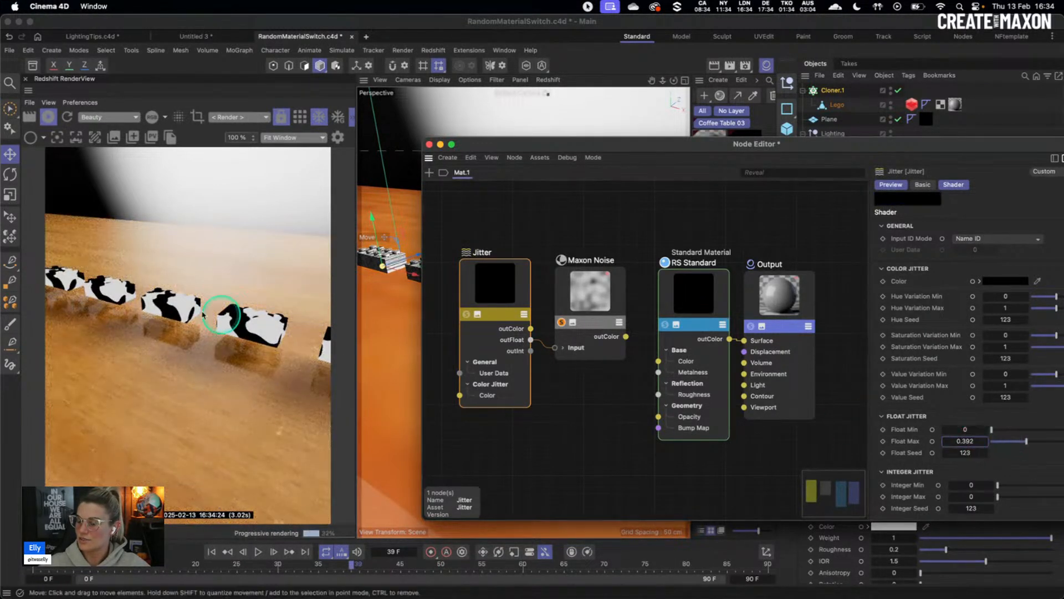
{"action": "double_click", "coordinate": [965, 440]}
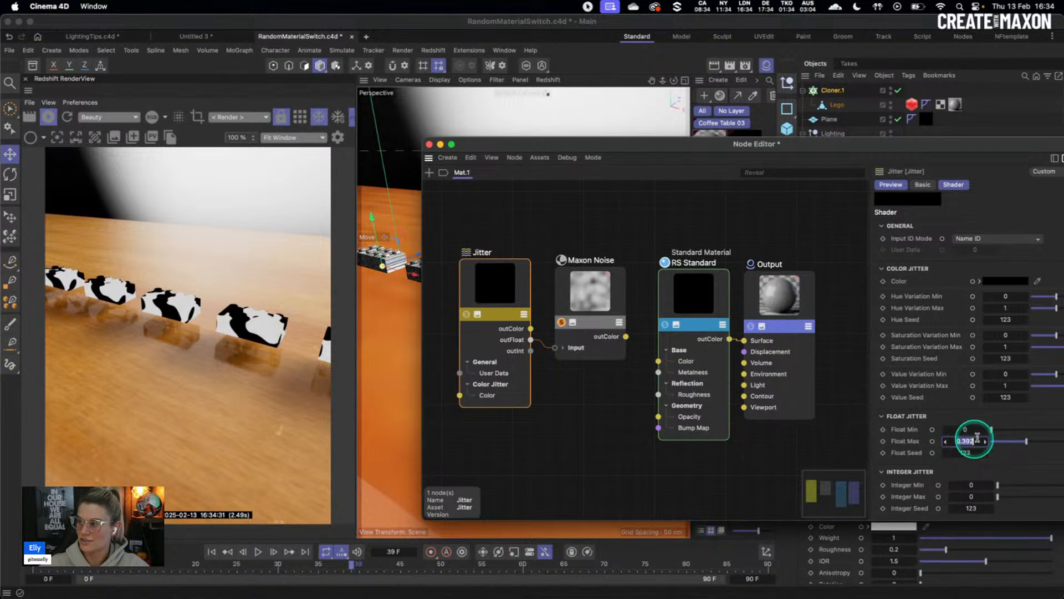
{"action": "type", "text": "10"}
{"action": "key", "text": "Return"}
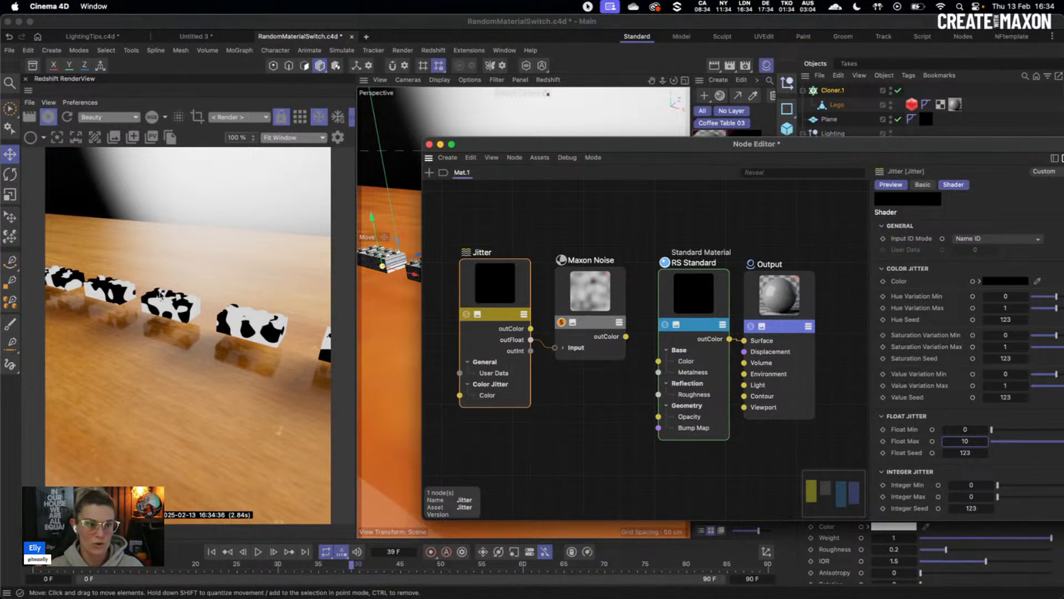
{"action": "left_click_drag", "start_coordinate": [490, 294], "coordinate": [487, 302]}
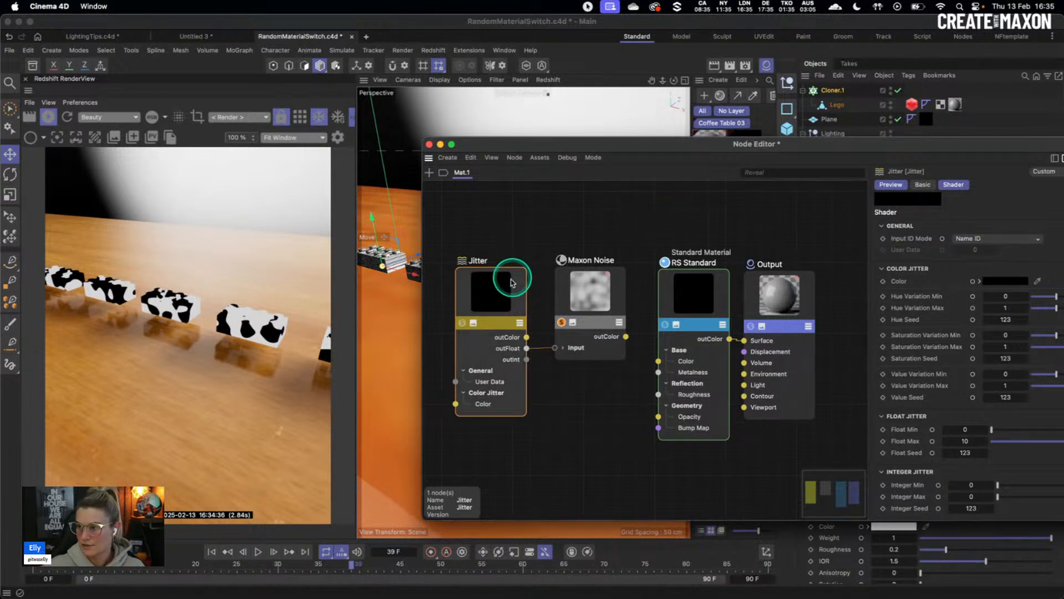
{"action": "left_click_drag", "start_coordinate": [508, 289], "coordinate": [507, 286]}
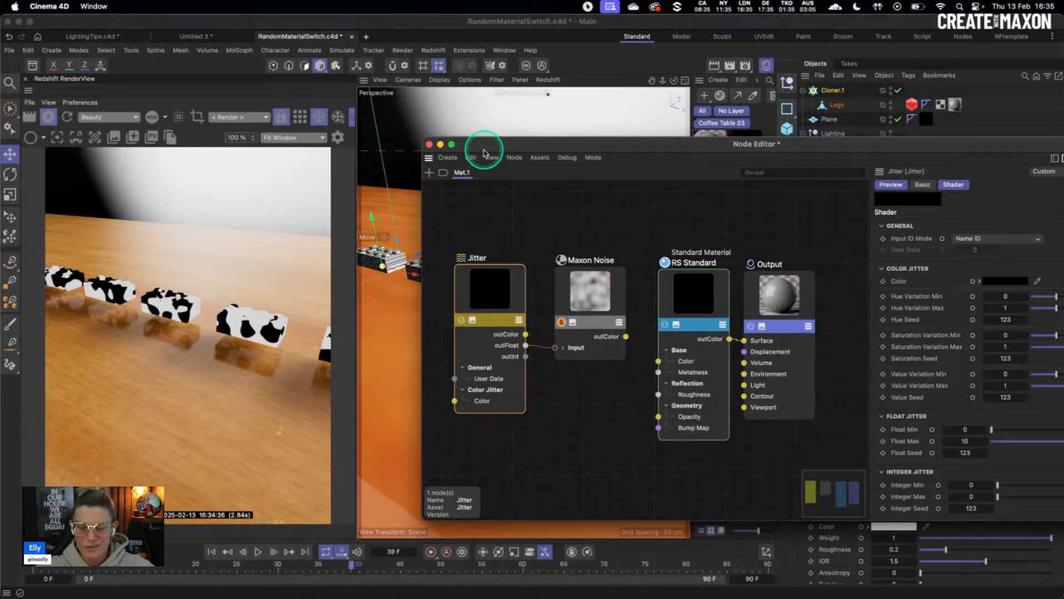
Close the node graph, hide Cloner.1, and show the Lego pile in Cloner through the RS Camera view.
{"action": "left_click", "coordinate": [429, 144]}
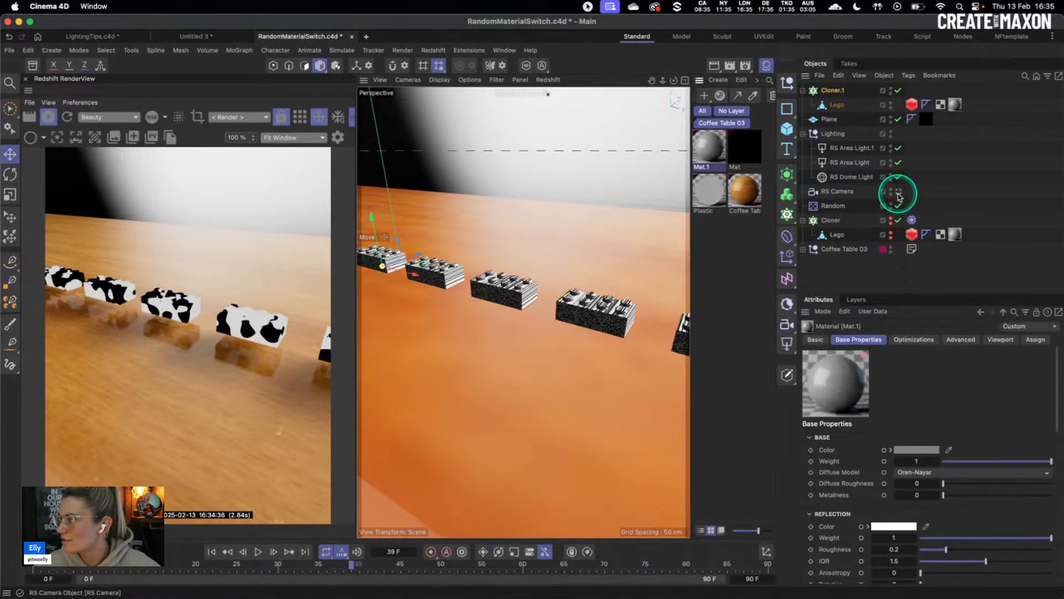
{"action": "left_click", "coordinate": [891, 90]}
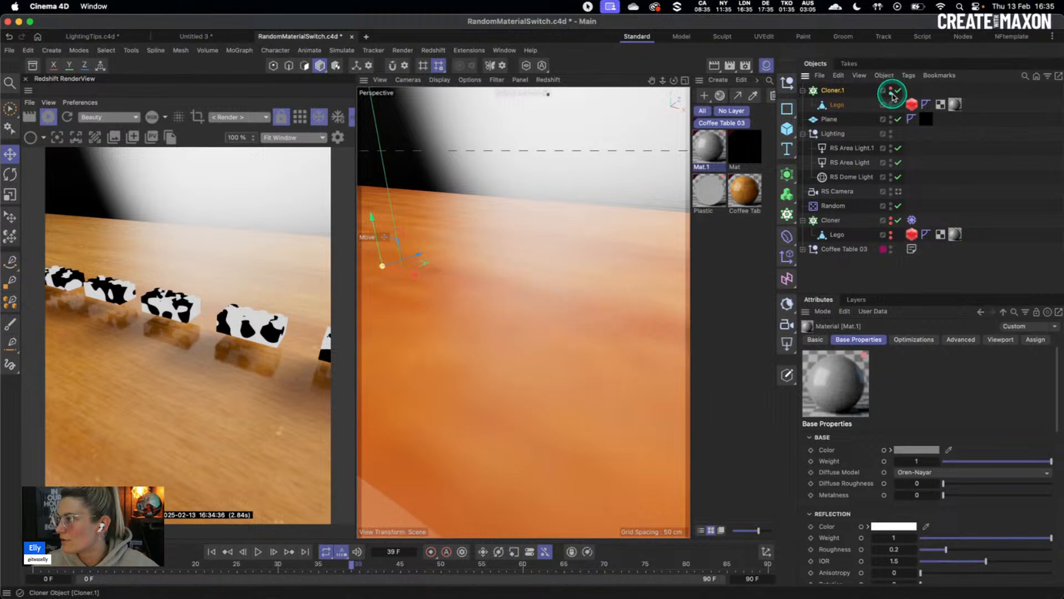
{"action": "left_click", "coordinate": [898, 191]}
{"action": "left_click", "coordinate": [890, 233]}
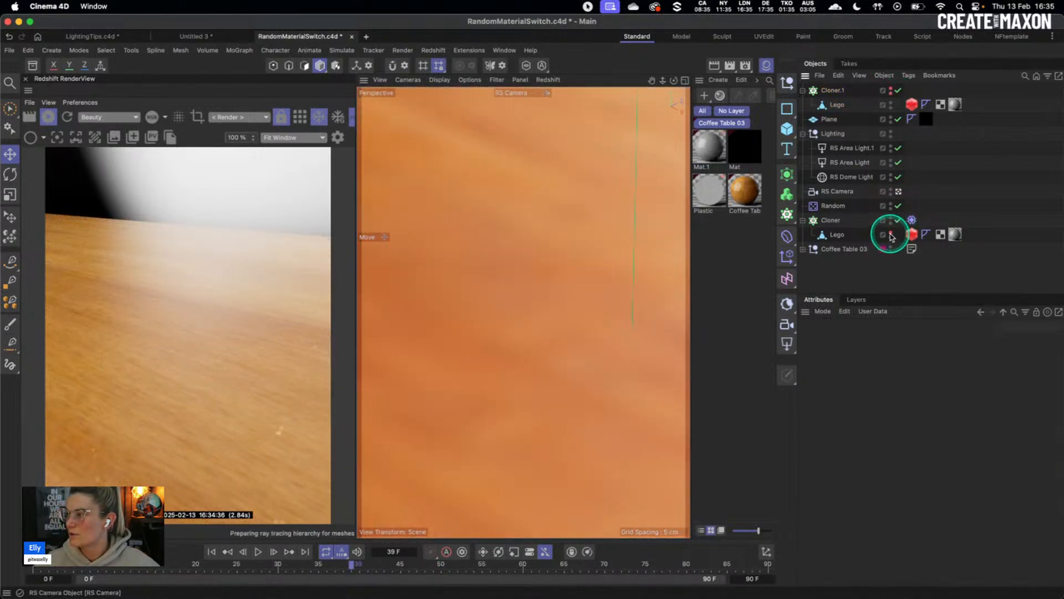
{"action": "left_click", "coordinate": [894, 236]}
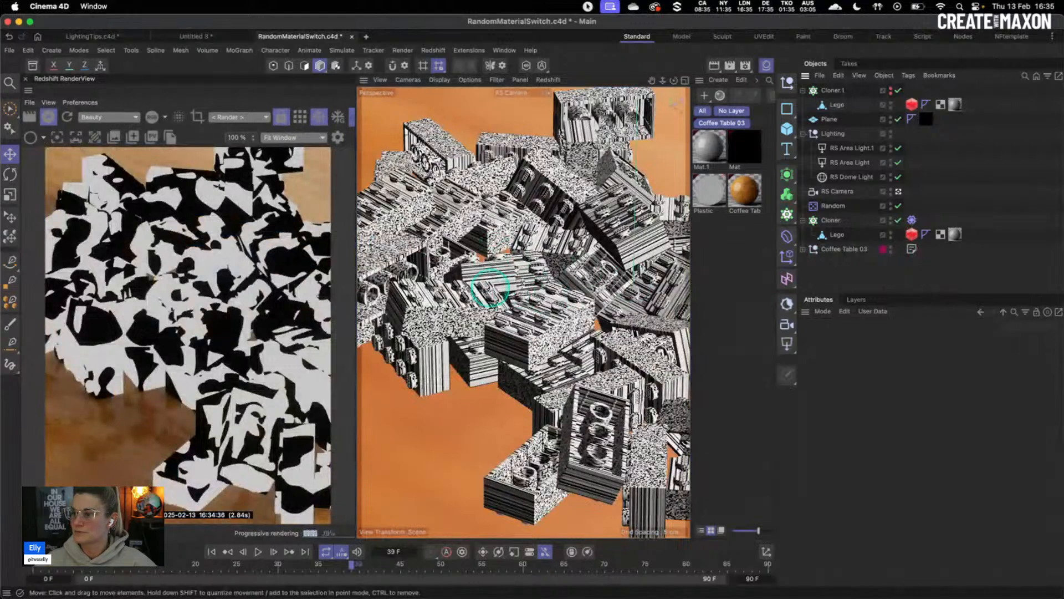
Open the Mat.1 material's node graph again and delete its Jitter and Maxon Noise nodes.
{"action": "left_click", "coordinate": [709, 154]}
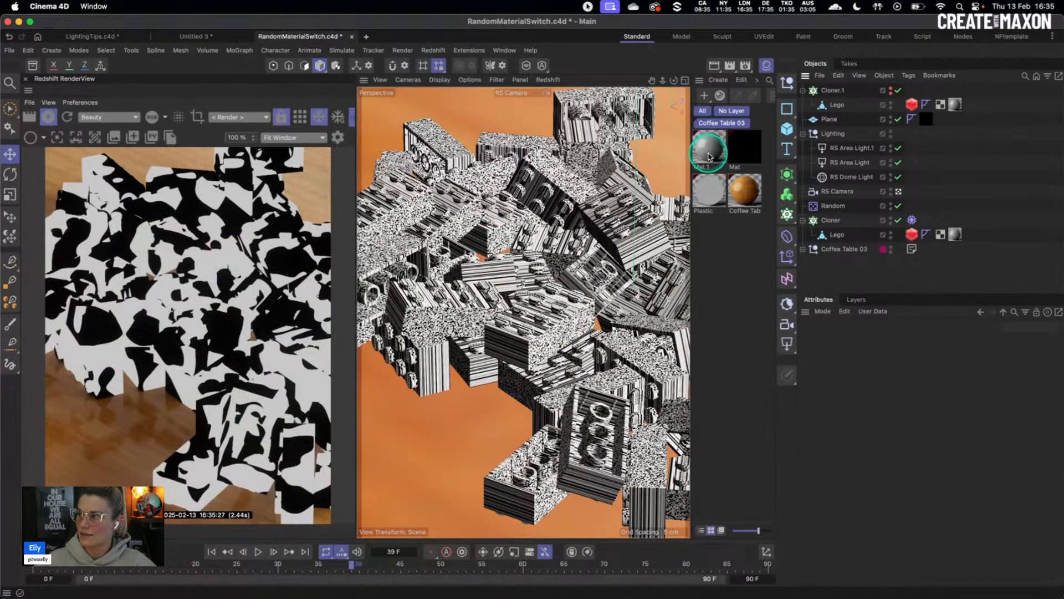
{"action": "double_click", "coordinate": [712, 158]}
{"action": "left_click", "coordinate": [482, 292]}
{"action": "left_click_drag", "start_coordinate": [473, 147], "coordinate": [685, 149]}
{"action": "left_click", "coordinate": [216, 279]}
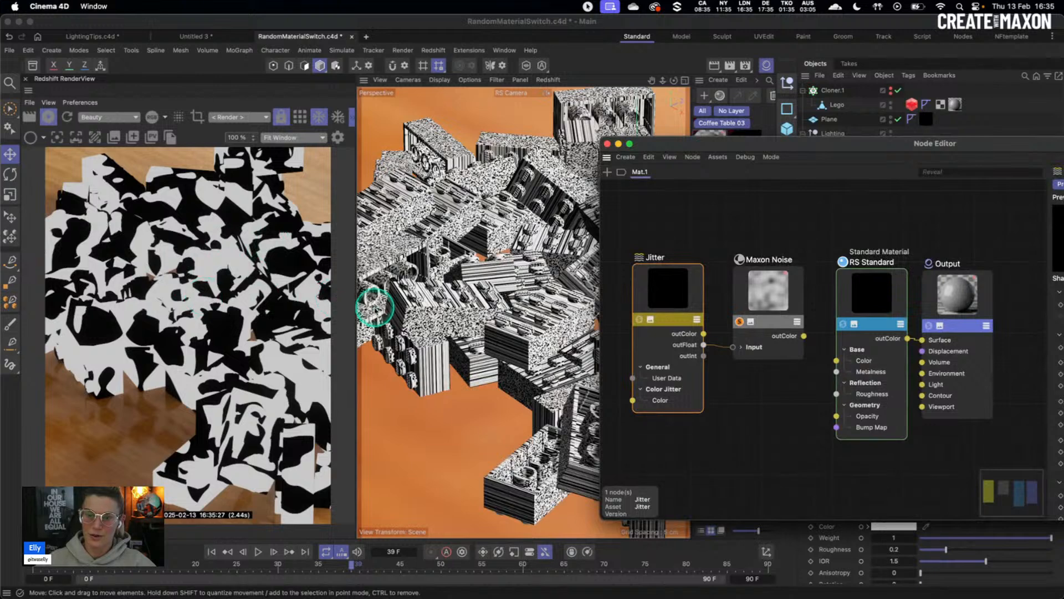
{"action": "left_click_drag", "start_coordinate": [736, 145], "coordinate": [468, 118]}
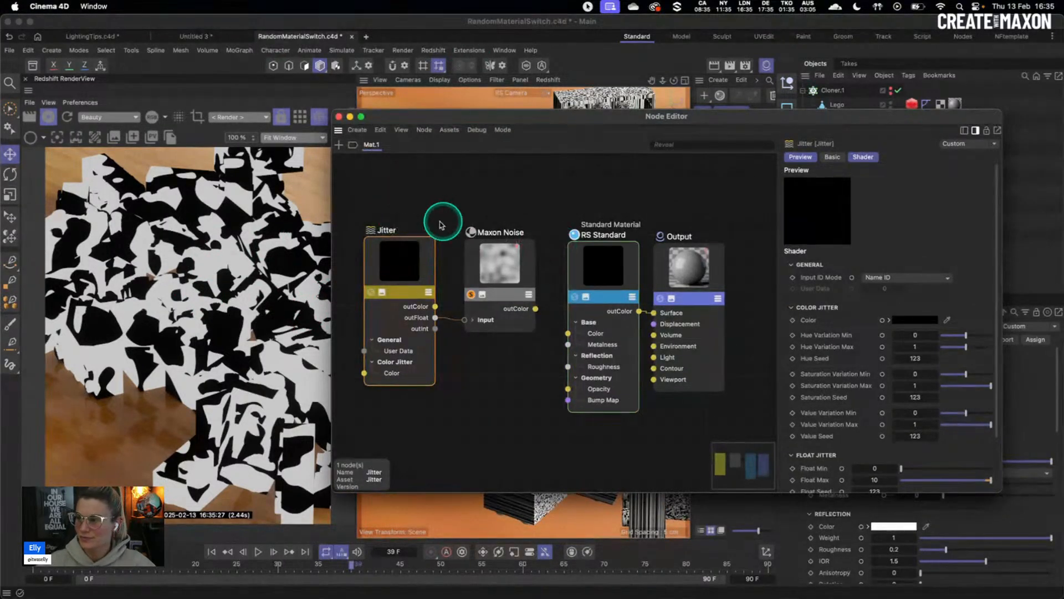
{"action": "left_click_drag", "start_coordinate": [374, 195], "coordinate": [490, 281]}
{"action": "left_click", "coordinate": [483, 231]}
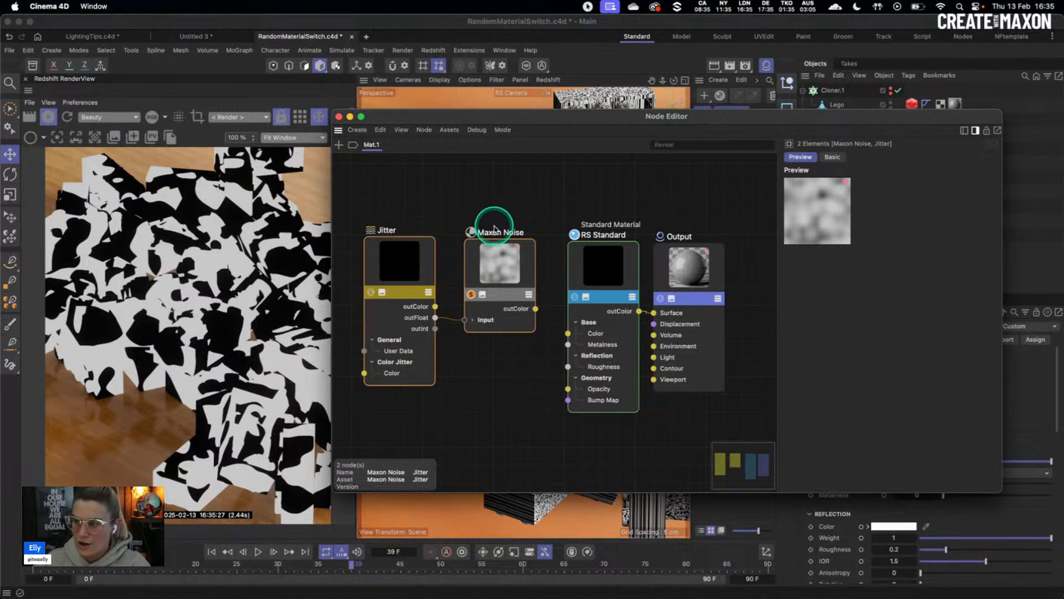
{"action": "key", "text": "Delete"}
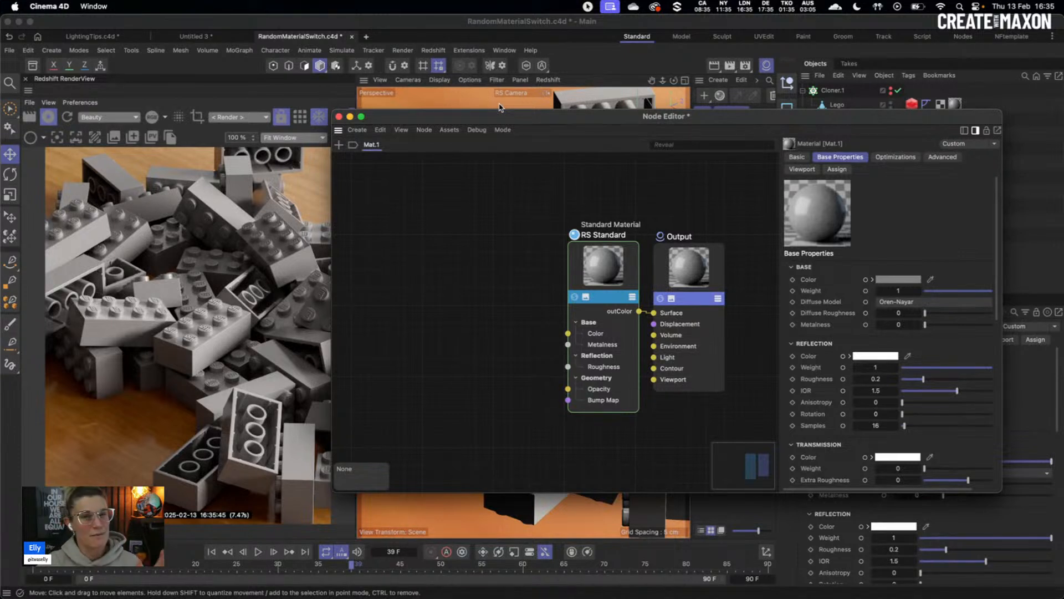
Change the RS Standard node's base color to a pinkish red with the red value at 231.
{"action": "left_click_drag", "start_coordinate": [605, 263], "coordinate": [581, 258]}
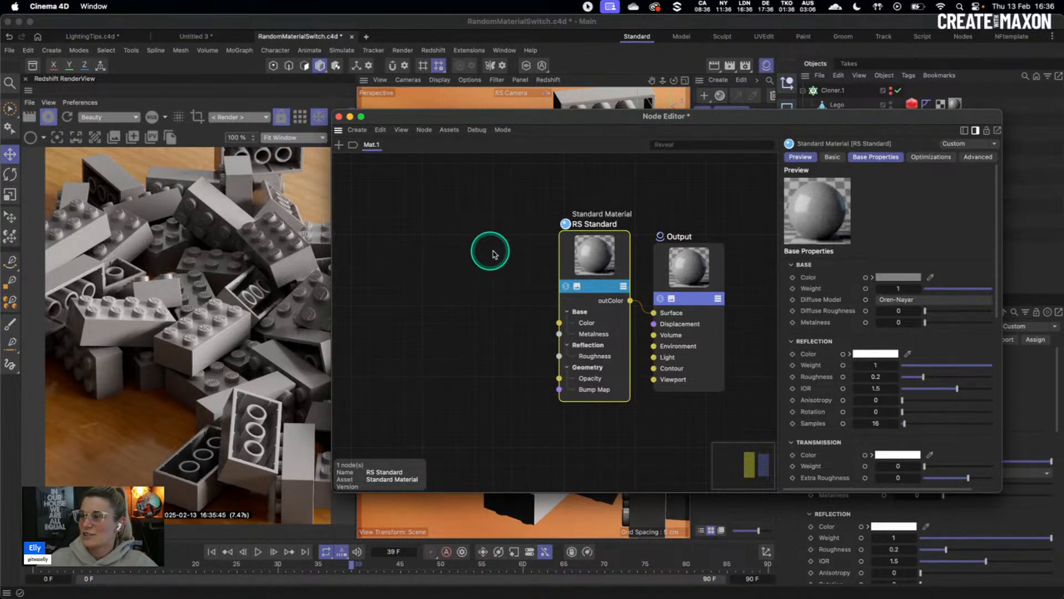
{"action": "left_click_drag", "start_coordinate": [423, 119], "coordinate": [268, 306]}
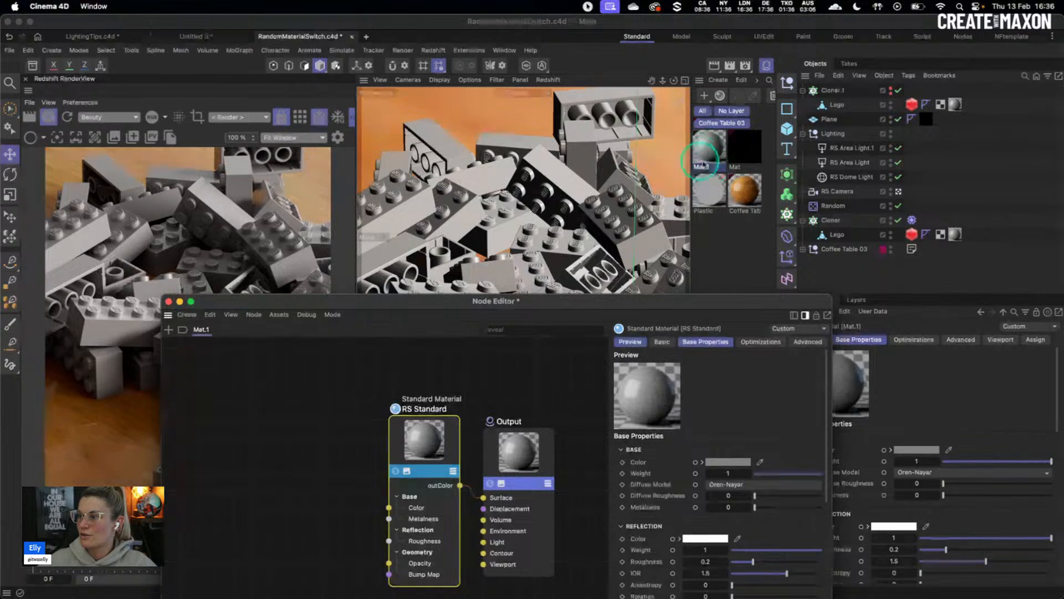
{"action": "left_click_drag", "start_coordinate": [630, 304], "coordinate": [775, 109]}
{"action": "left_click_drag", "start_coordinate": [602, 253], "coordinate": [592, 259]}
{"action": "left_click", "coordinate": [943, 276]}
{"action": "left_click_drag", "start_coordinate": [1007, 335], "coordinate": [1041, 335]}
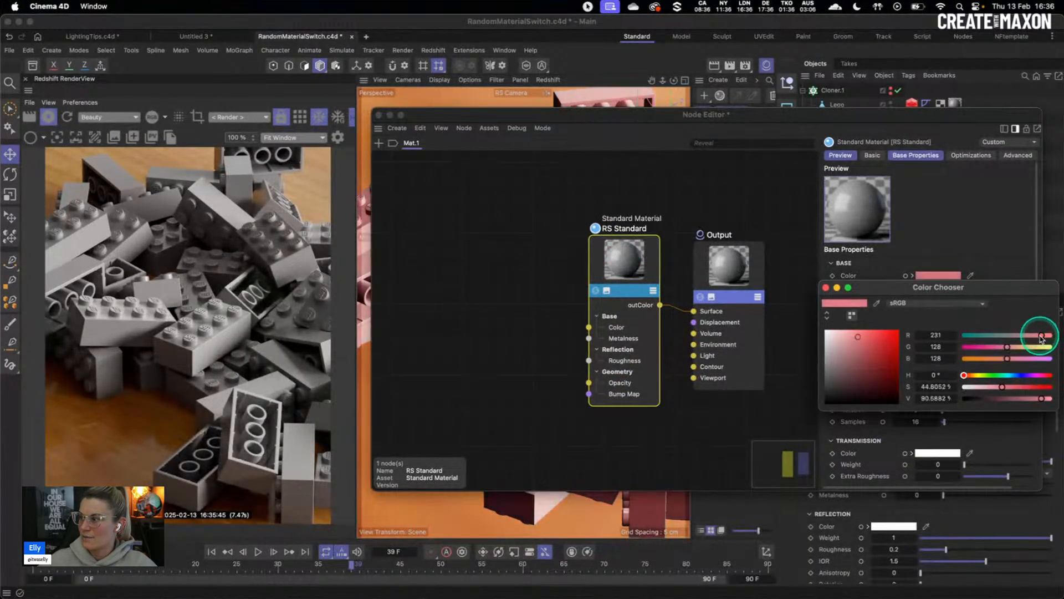
{"action": "left_click", "coordinate": [826, 288]}
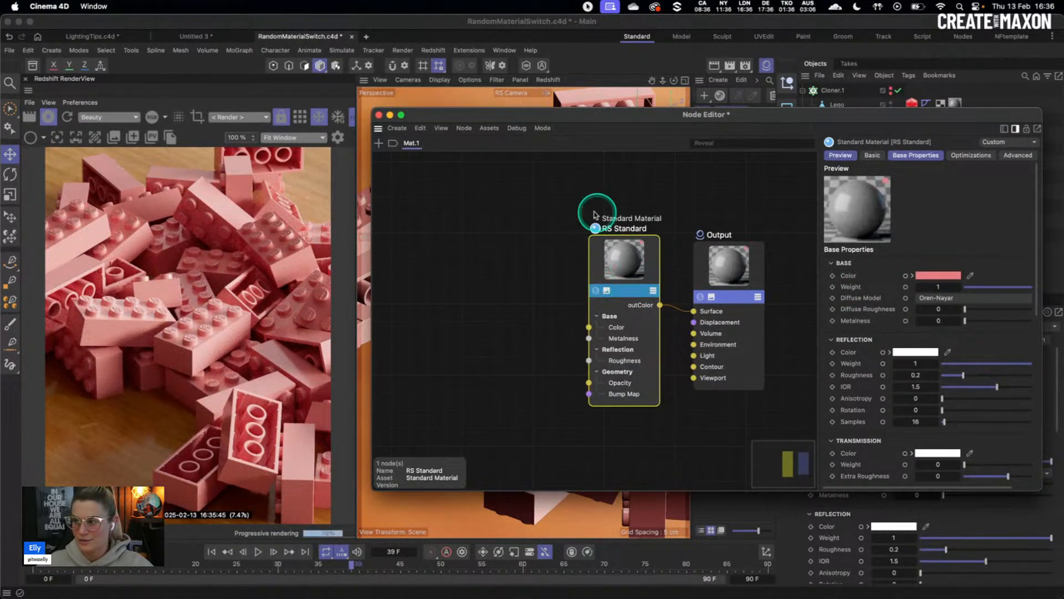
Add a Random Color Switch node and connect its outColor to the Color input of RS Standard.
{"action": "double_click", "coordinate": [504, 261]}
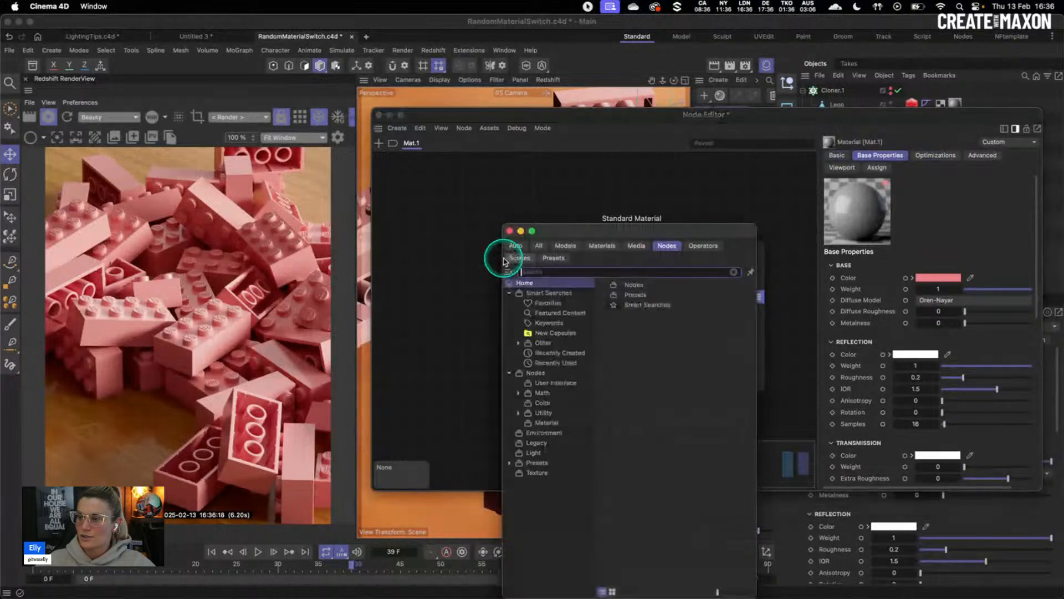
{"action": "type", "text": "random"}
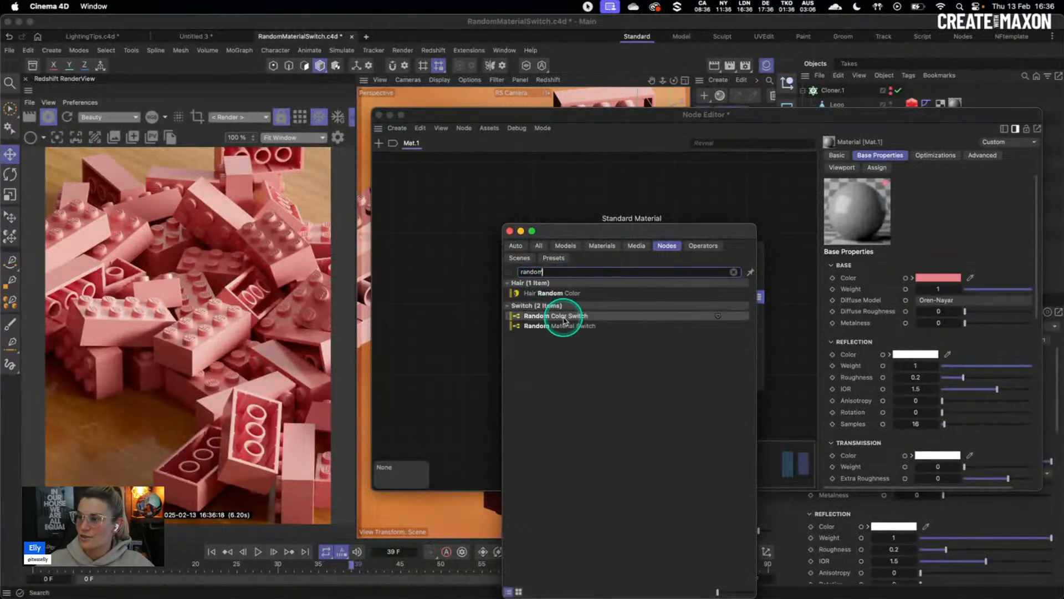
{"action": "left_click_drag", "start_coordinate": [559, 316], "coordinate": [511, 263]}
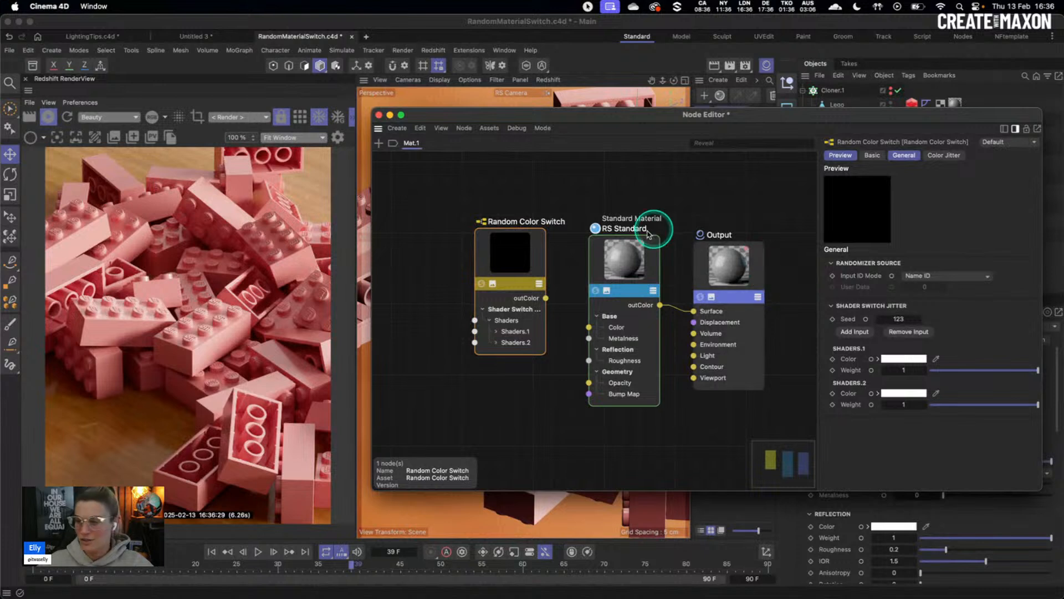
{"action": "left_click_drag", "start_coordinate": [503, 247], "coordinate": [500, 249]}
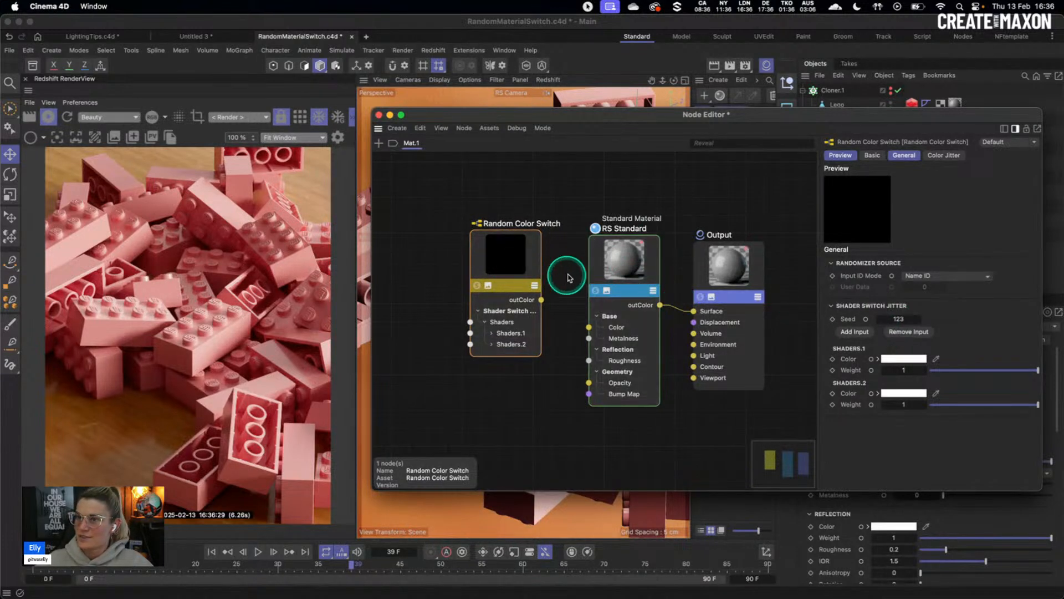
{"action": "left_click_drag", "start_coordinate": [541, 300], "coordinate": [591, 328]}
{"action": "left_click_drag", "start_coordinate": [501, 251], "coordinate": [526, 267]}
{"action": "left_click", "coordinate": [625, 260]}
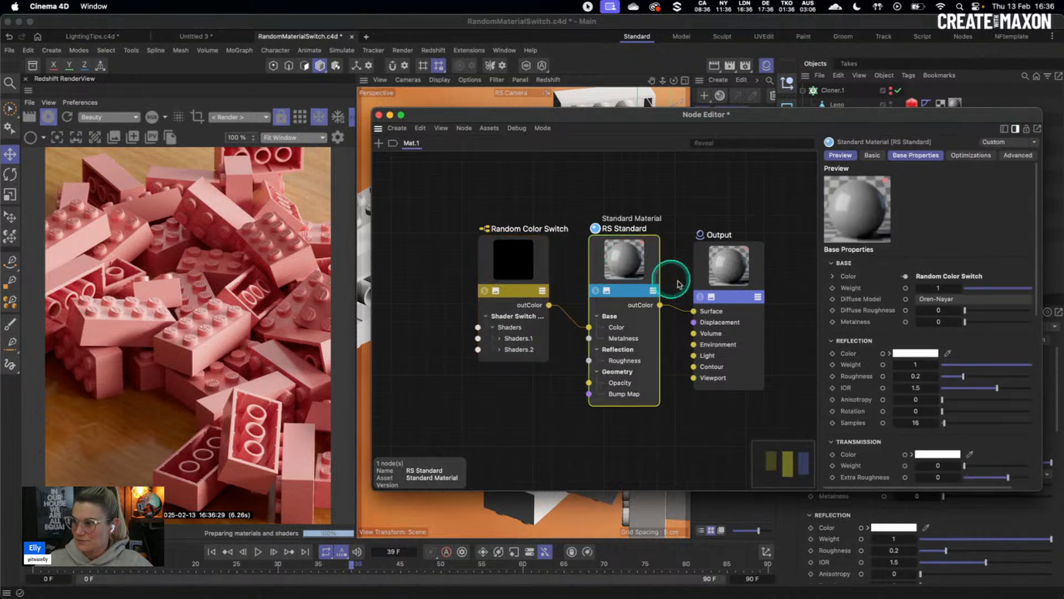
Set the Random Color Switch's Shaders.1 color to pink (RGB 255, 165, 255) and Shaders.2 to light cyan (RGB 149, 255, 255).
{"action": "left_click", "coordinate": [516, 264]}
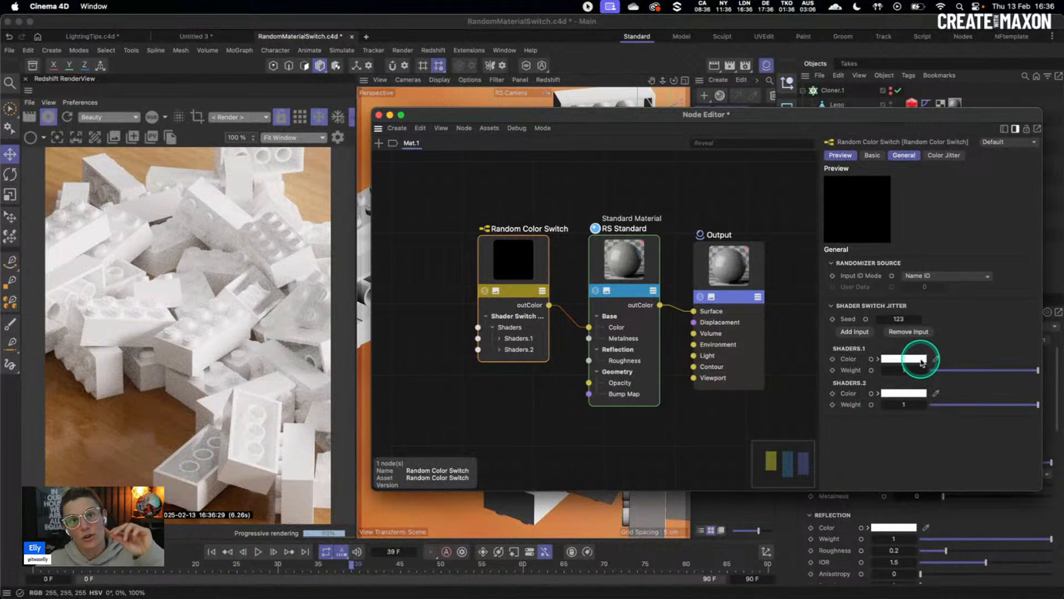
{"action": "left_click", "coordinate": [915, 358]}
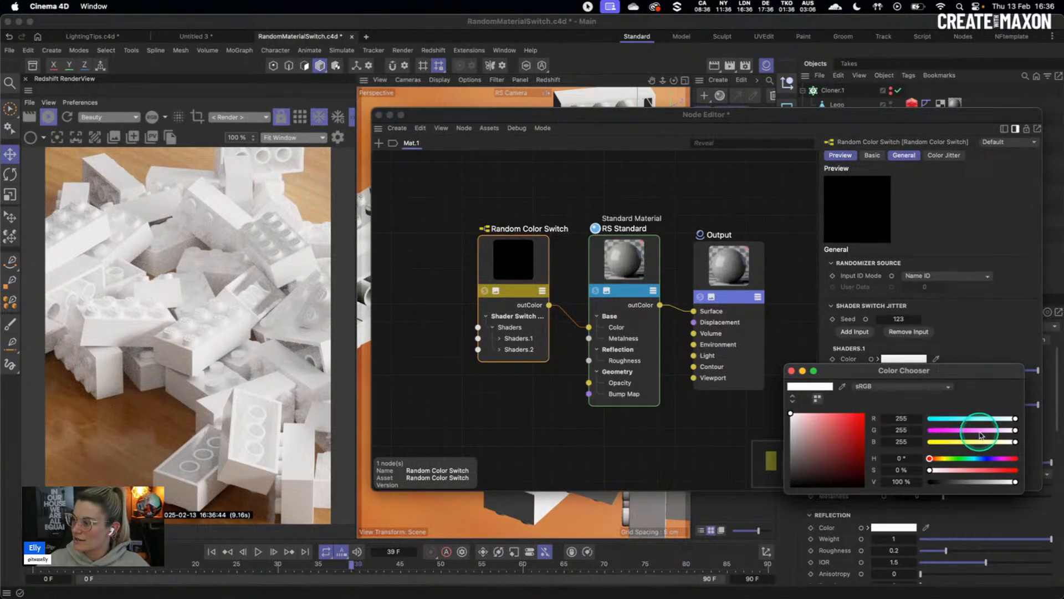
{"action": "left_click_drag", "start_coordinate": [990, 434], "coordinate": [984, 429]}
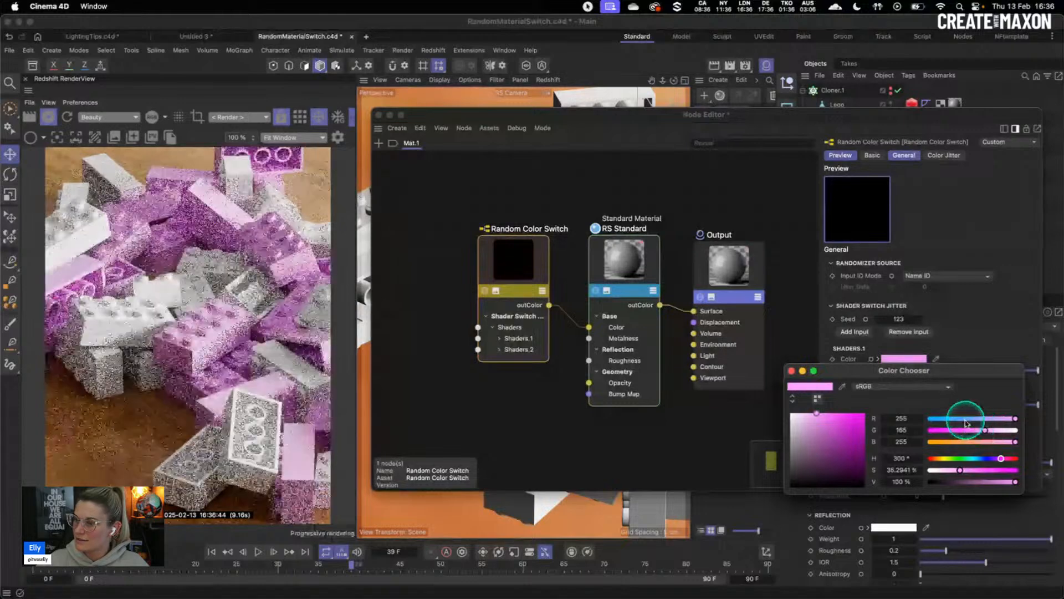
{"action": "left_click", "coordinate": [791, 371]}
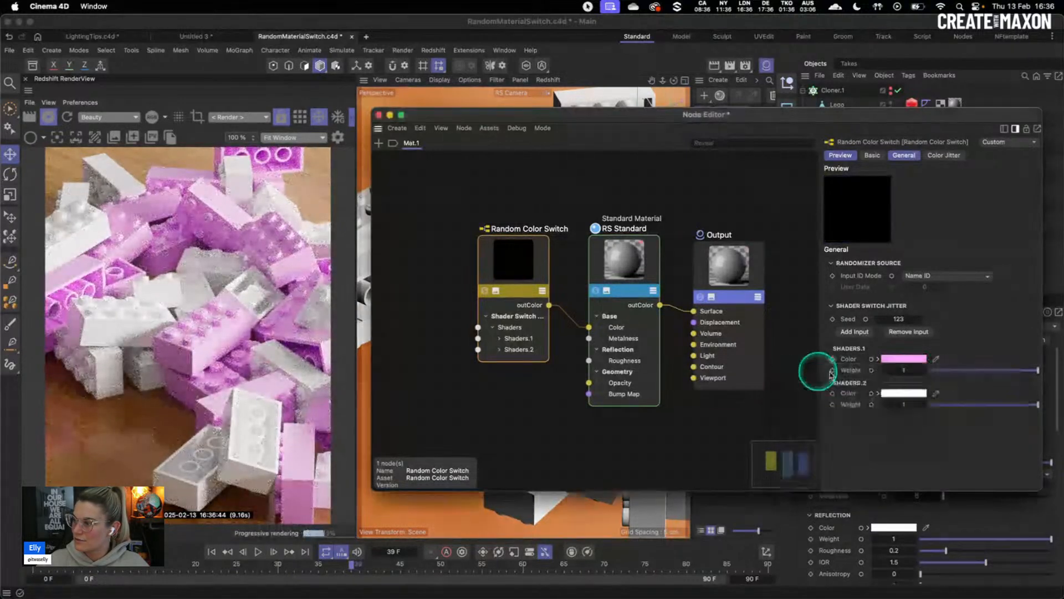
{"action": "left_click", "coordinate": [908, 393]}
{"action": "left_click", "coordinate": [980, 453]}
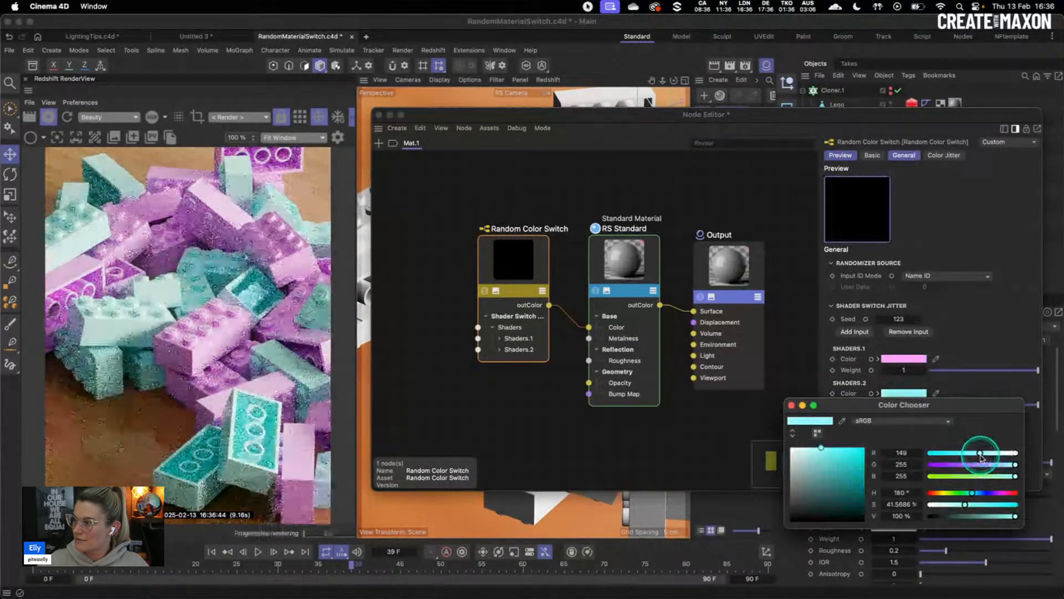
{"action": "left_click", "coordinate": [792, 404]}
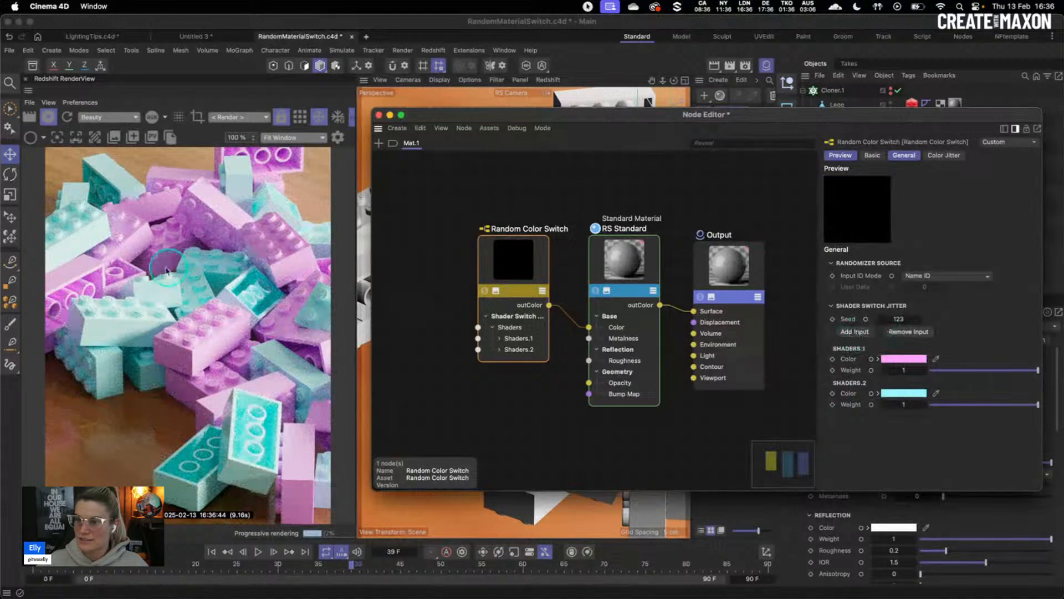
Add a third input to the Random Color Switch and set the Shaders.3 color to pale yellow.
{"action": "left_click", "coordinate": [854, 332]}
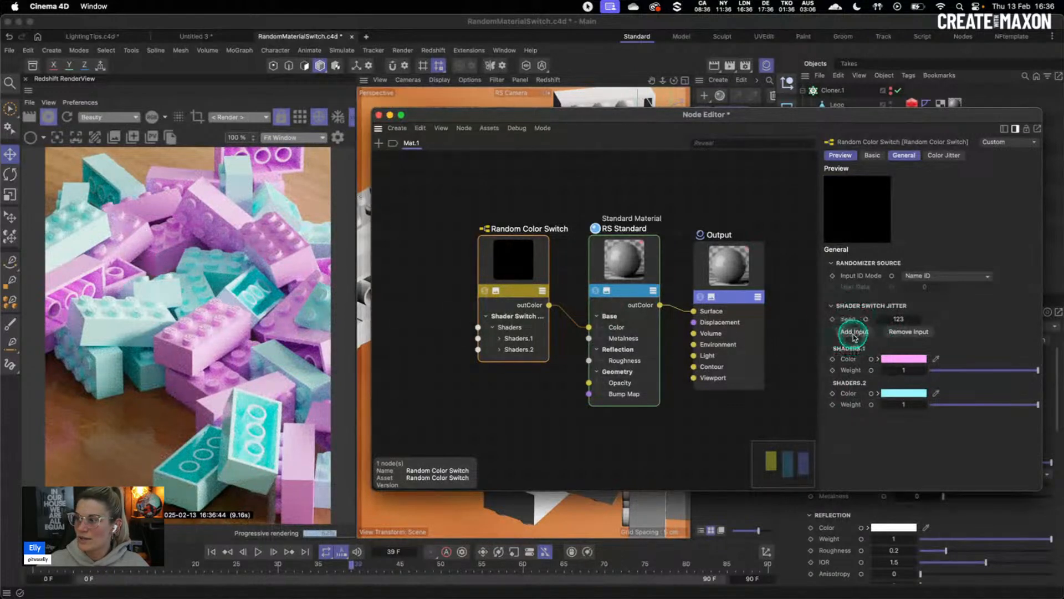
{"action": "left_click", "coordinate": [903, 427]}
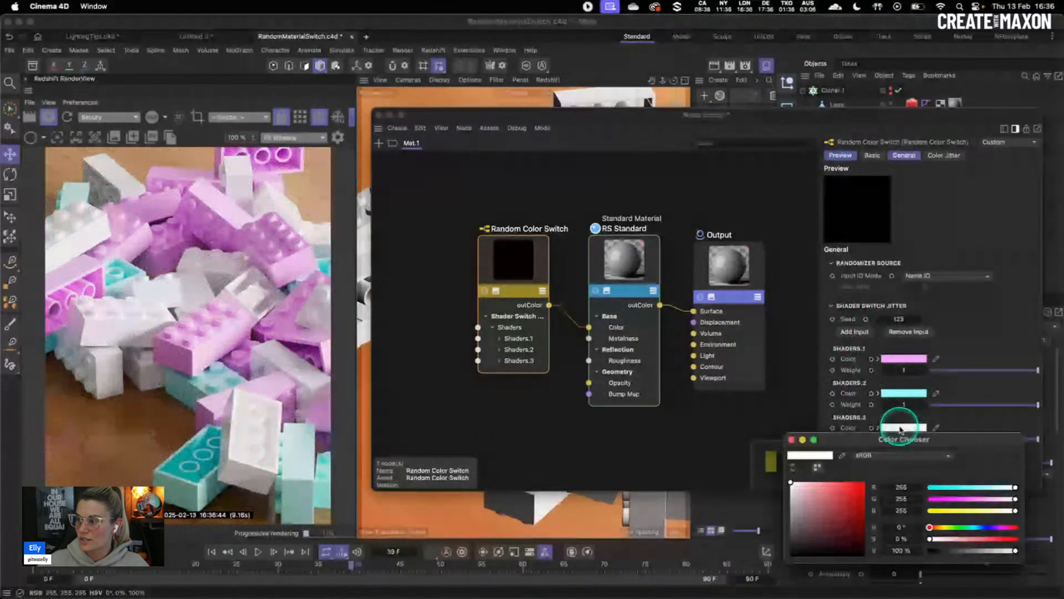
{"action": "left_click", "coordinate": [979, 510]}
{"action": "left_click", "coordinate": [790, 439]}
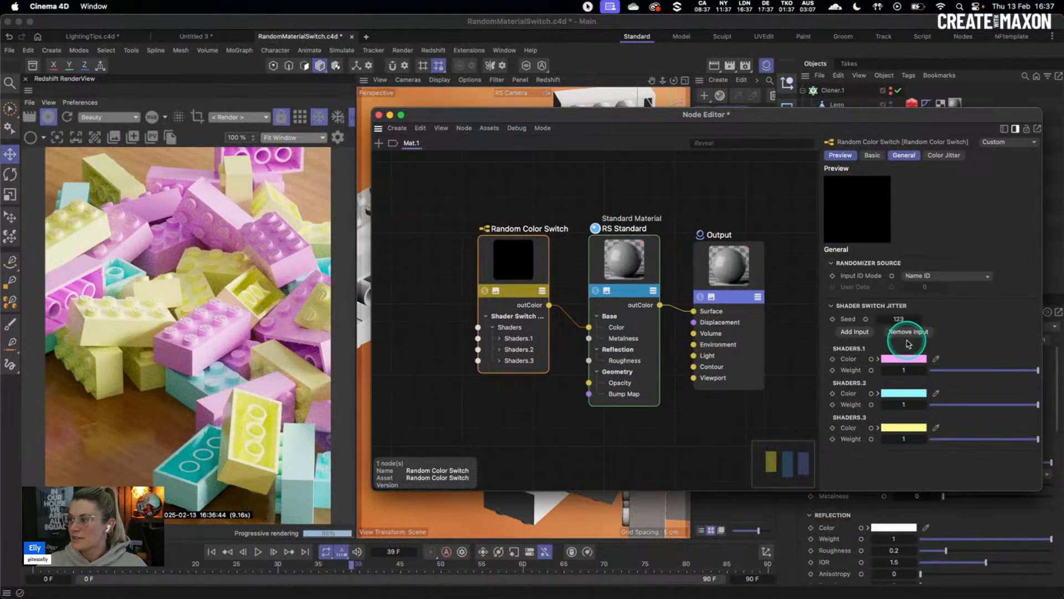
Set the switch's seed to 126 and lower the weights of Shaders.2 to 0.185 and Shaders.3 to 0.155.
{"action": "left_click", "coordinate": [919, 321]}
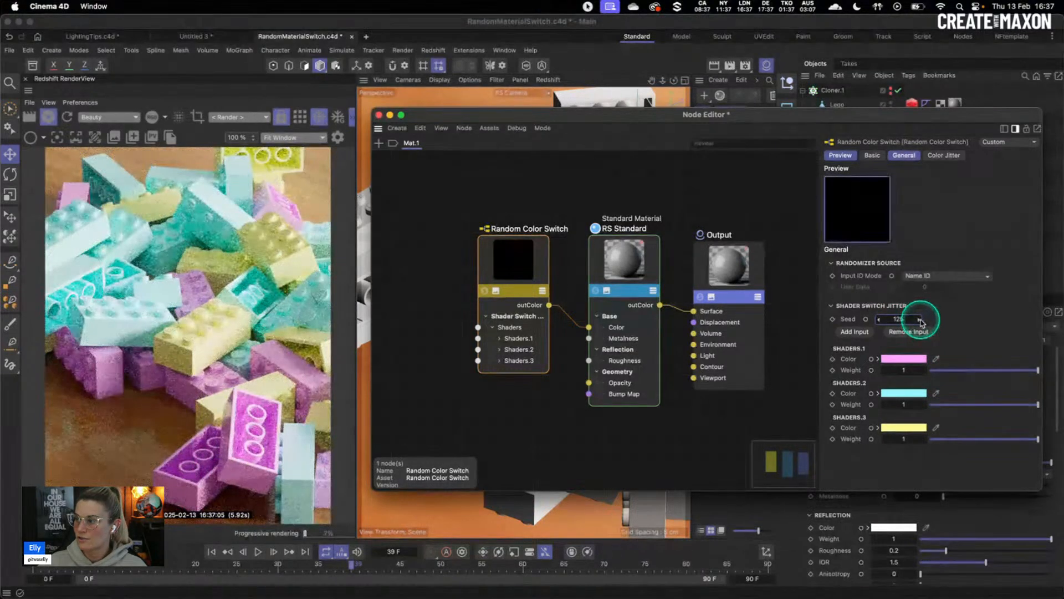
{"action": "left_click", "coordinate": [919, 322]}
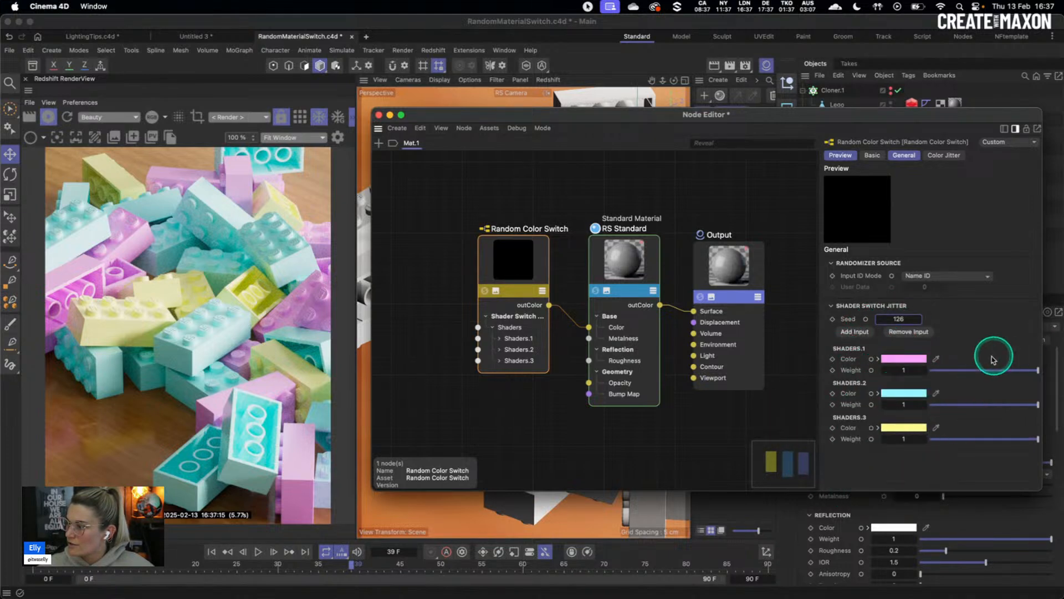
{"action": "left_click", "coordinate": [950, 405]}
{"action": "left_click", "coordinate": [946, 438]}
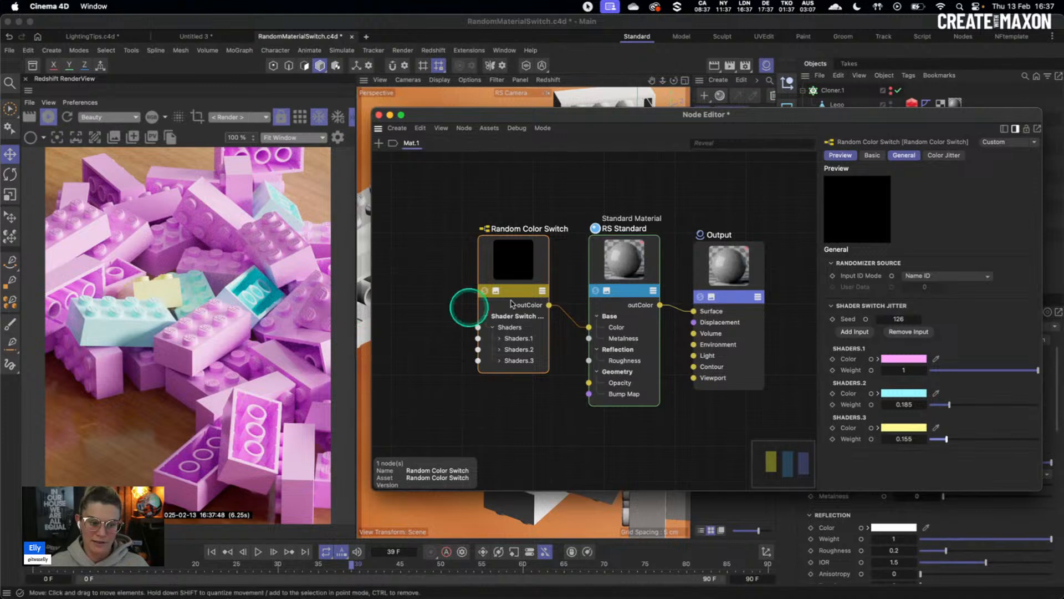
Change the switch's seed to 128, and remove its Shaders.3 and Shaders.2 inputs.
{"action": "left_click", "coordinate": [920, 321]}
{"action": "left_click", "coordinate": [920, 320]}
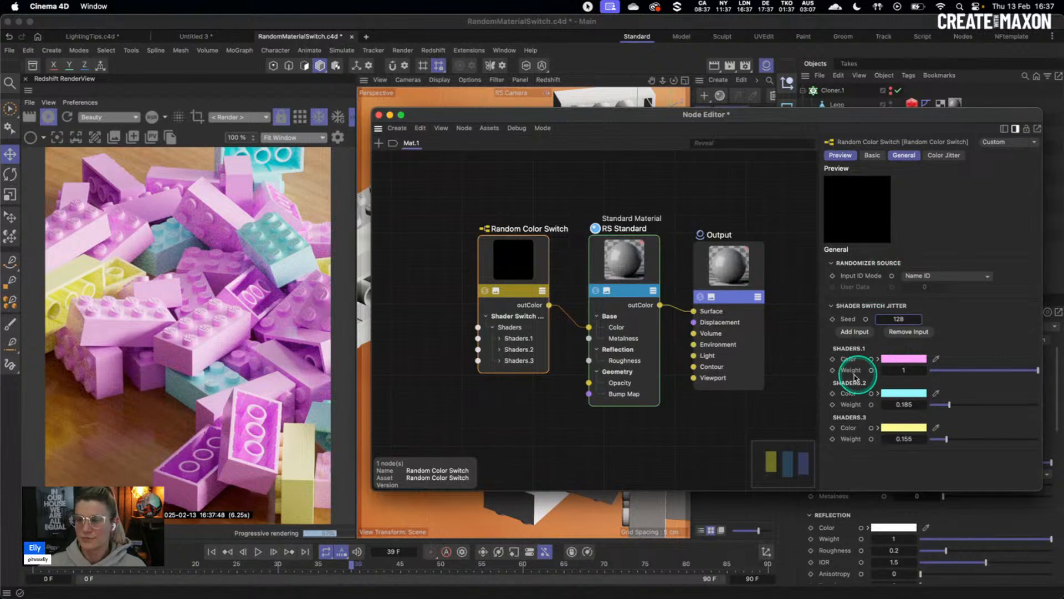
{"action": "left_click", "coordinate": [912, 332]}
{"action": "left_click", "coordinate": [912, 332]}
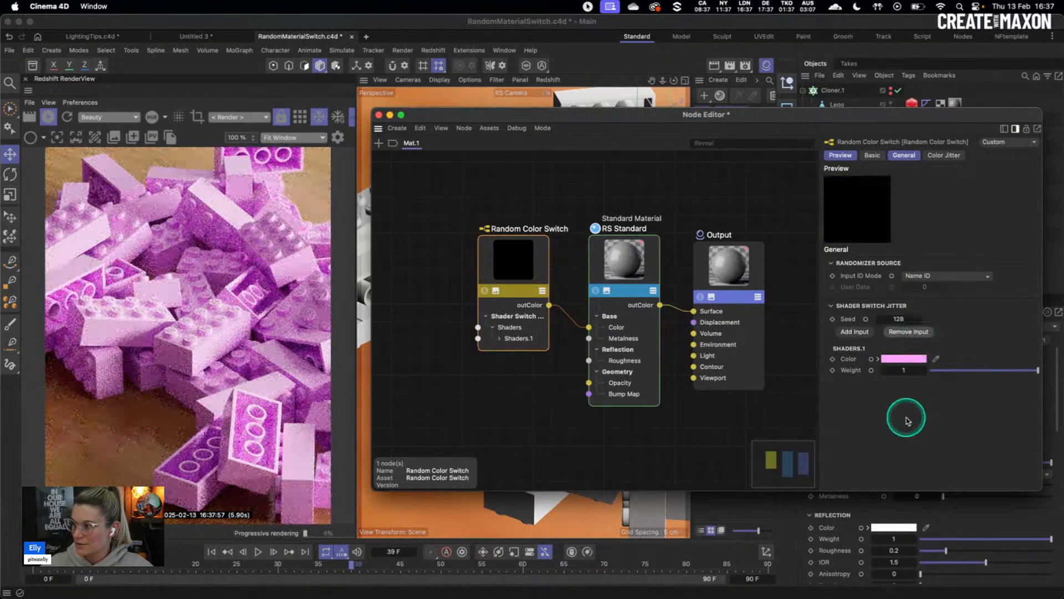
Enable Color Jitter on the Random Color Switch with Hue Variation Min 171.36 and Hue Variation Max -130.32.
{"action": "left_click", "coordinate": [954, 157]}
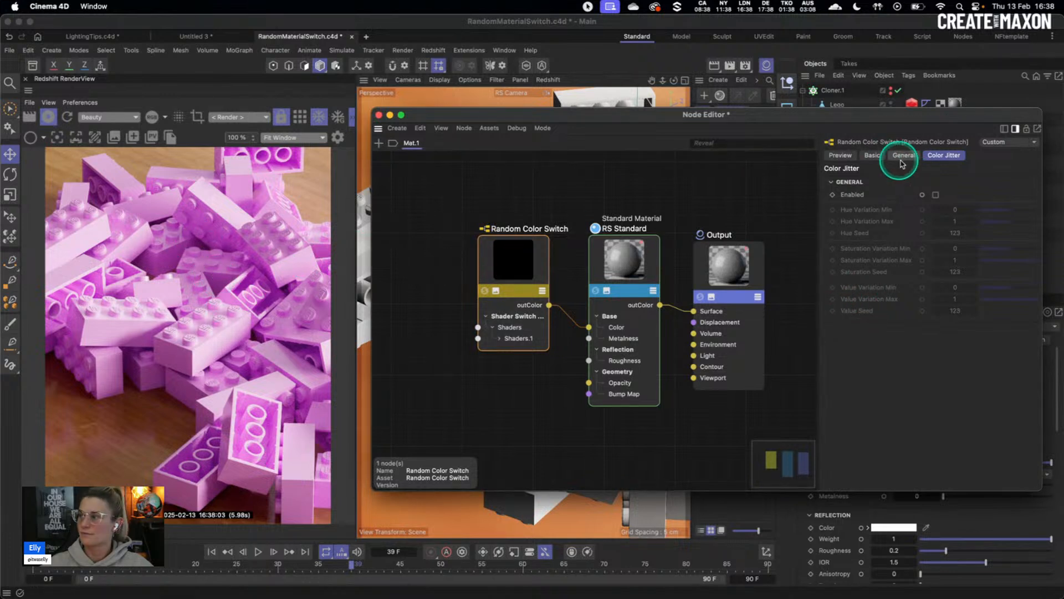
{"action": "left_click", "coordinate": [936, 195]}
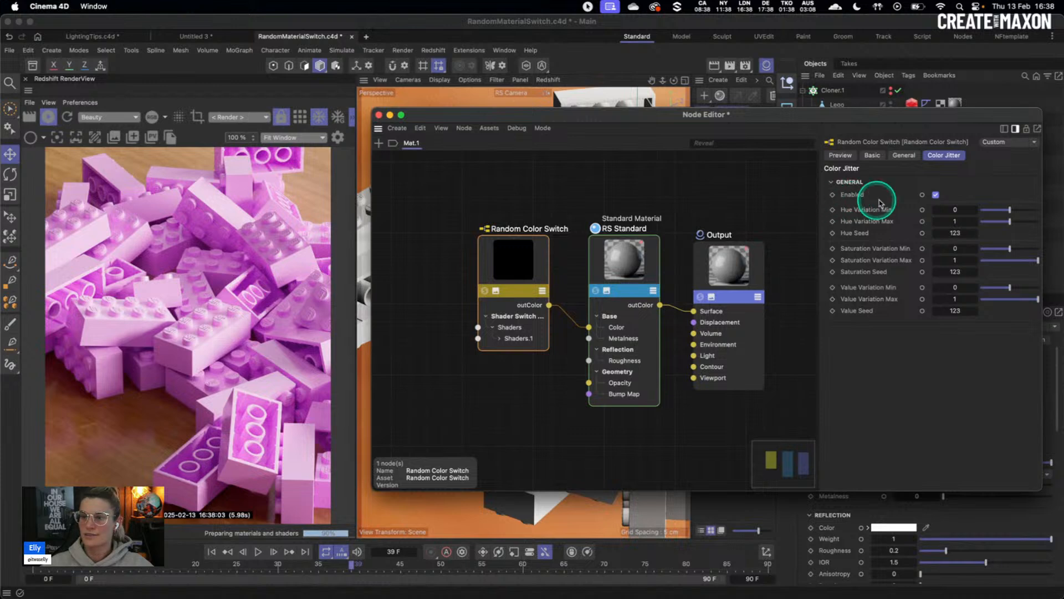
{"action": "left_click_drag", "start_coordinate": [1021, 212], "coordinate": [999, 221]}
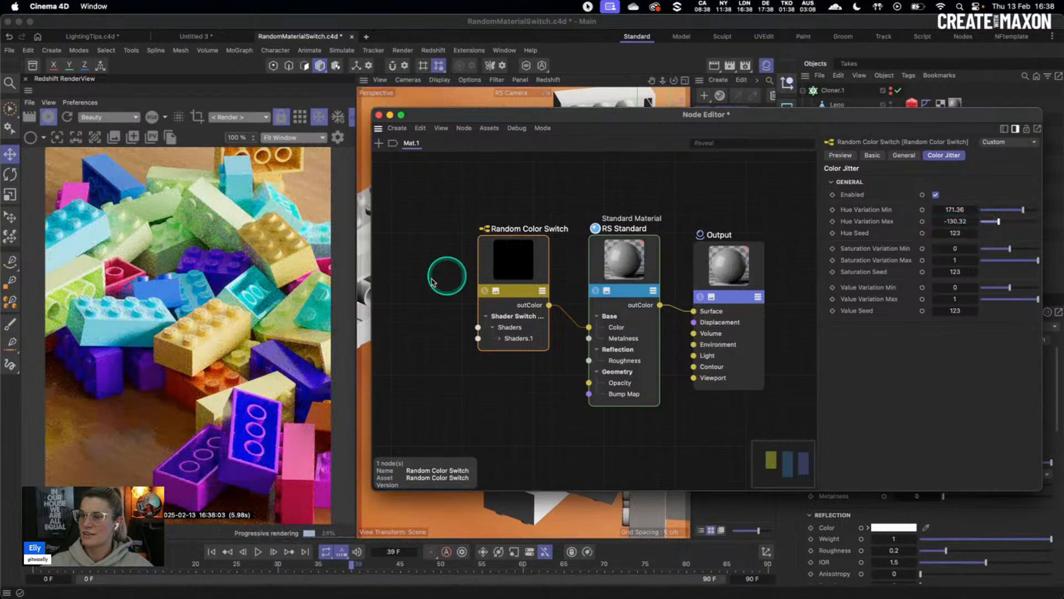
Set the Color Jitter's Saturation Variation Min to -0.42 and Max to 0.496, and Value Variation Min to 0.4.
{"action": "left_click", "coordinate": [903, 155]}
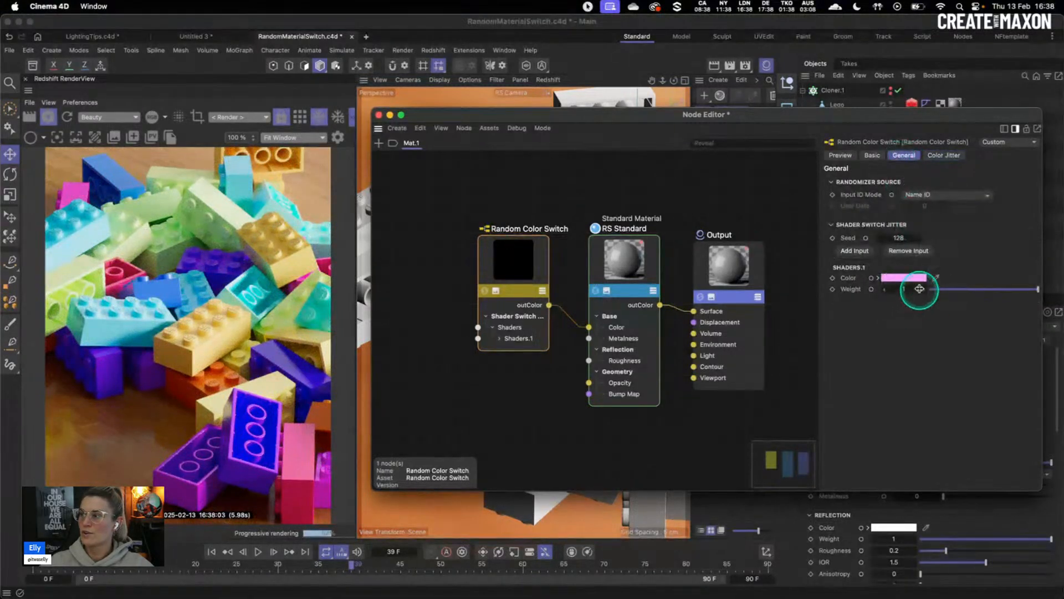
{"action": "left_click", "coordinate": [943, 155]}
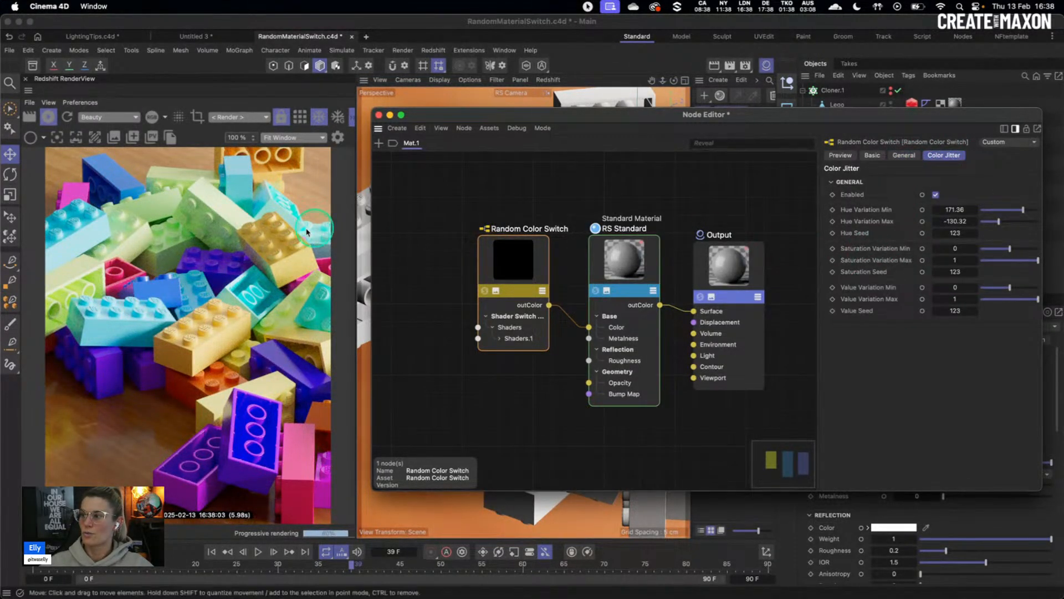
{"action": "left_click_drag", "start_coordinate": [1010, 248], "coordinate": [1022, 287]}
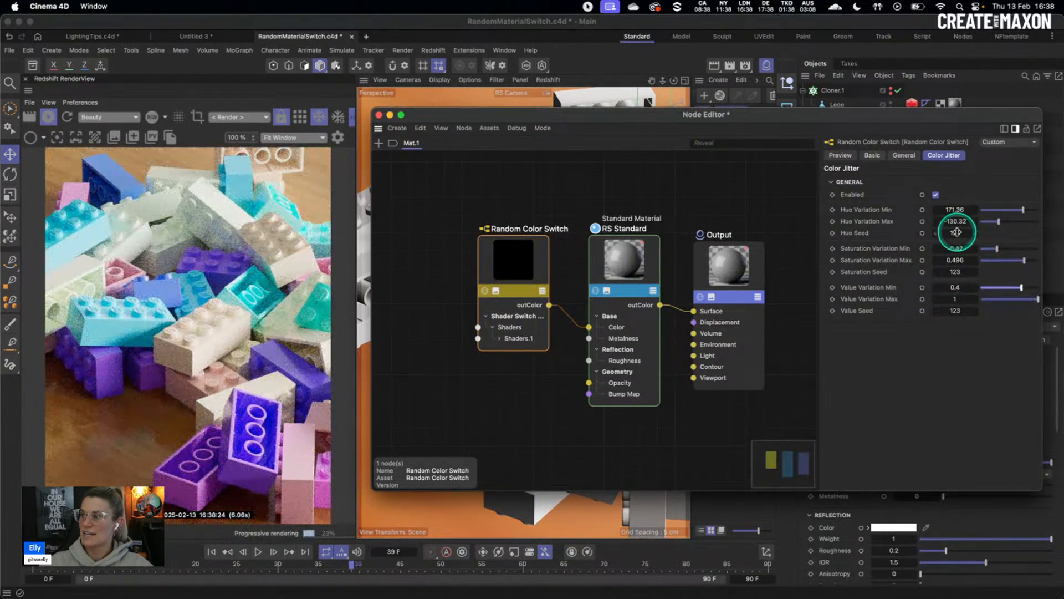
{"action": "key", "text": "ctrl"}
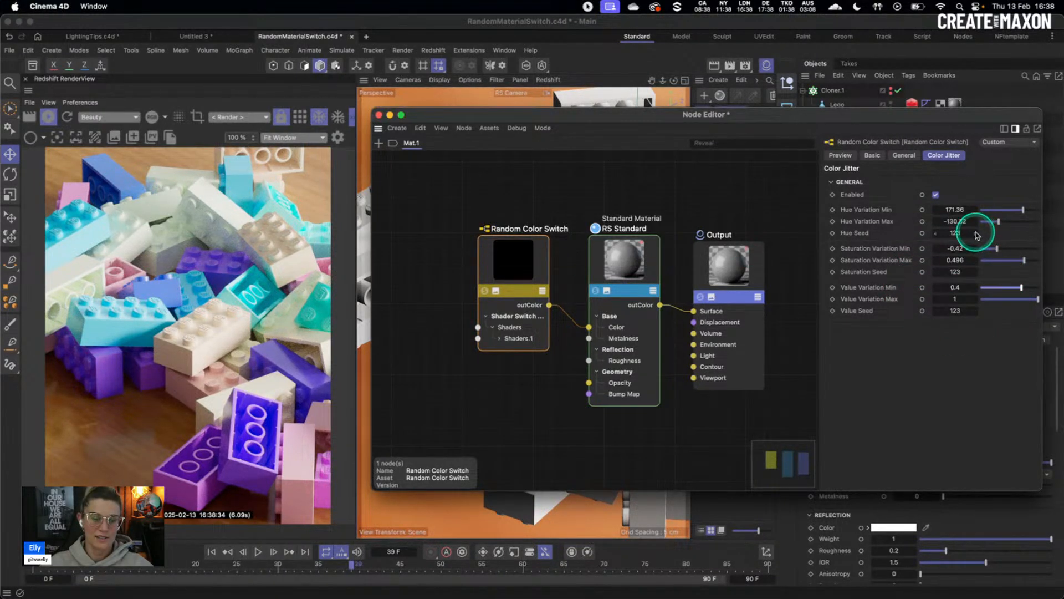
Add a second input to the Random Color Switch and set the Shaders.2 color to light blue (RGB 109, 165, 255).
{"action": "left_click", "coordinate": [904, 156]}
{"action": "left_click", "coordinate": [854, 252]}
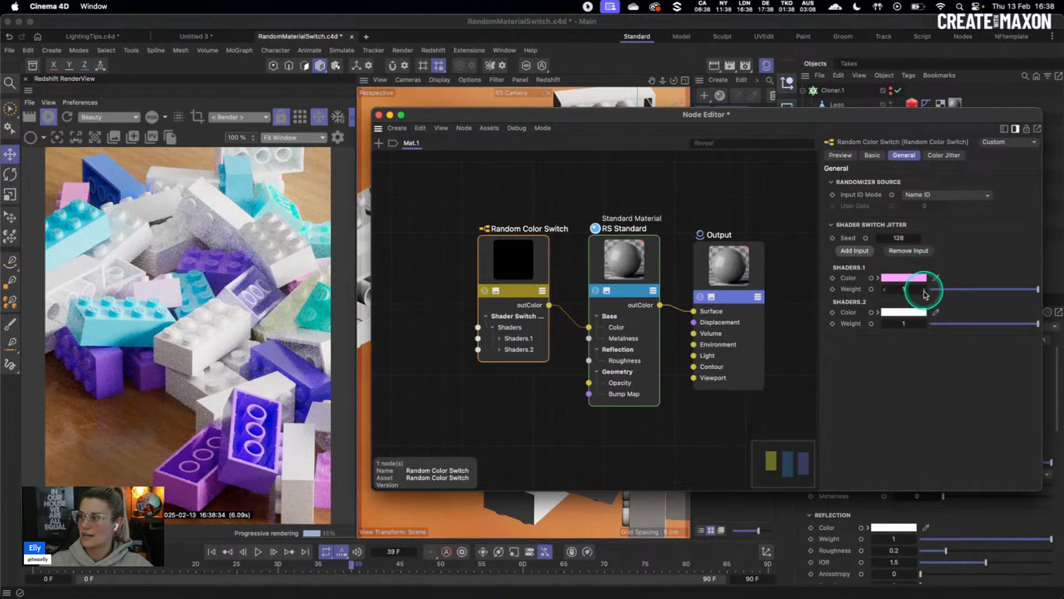
{"action": "left_click_drag", "start_coordinate": [914, 279], "coordinate": [913, 312]}
{"action": "left_click", "coordinate": [913, 313]}
{"action": "left_click", "coordinate": [966, 373]}
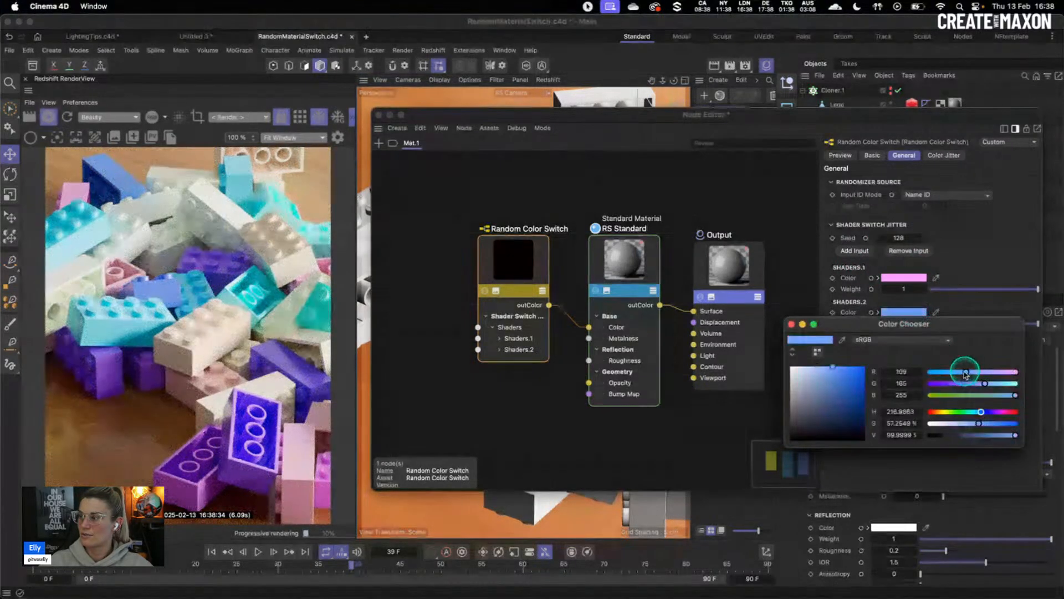
{"action": "left_click", "coordinate": [792, 324]}
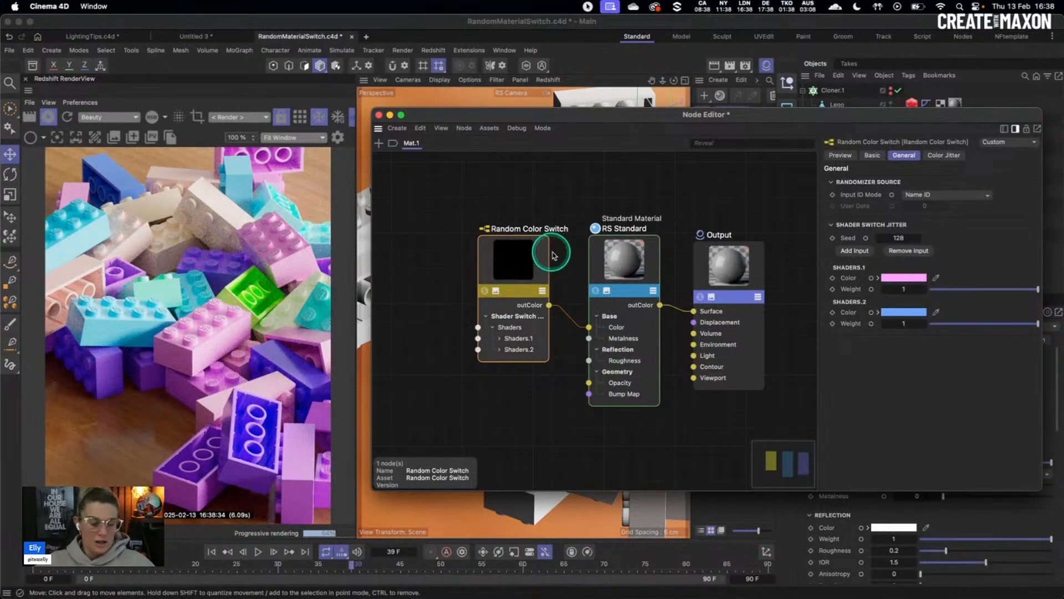
Delete the Random Color Switch node and move RS Standard farther away from the Output node.
{"action": "left_click_drag", "start_coordinate": [531, 257], "coordinate": [520, 266]}
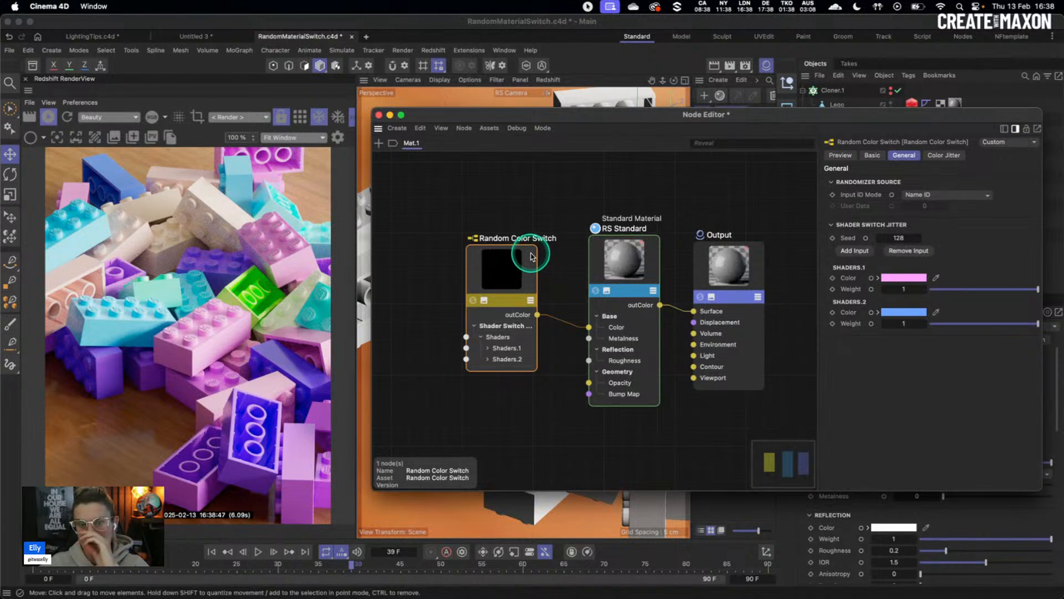
{"action": "key", "text": "Delete"}
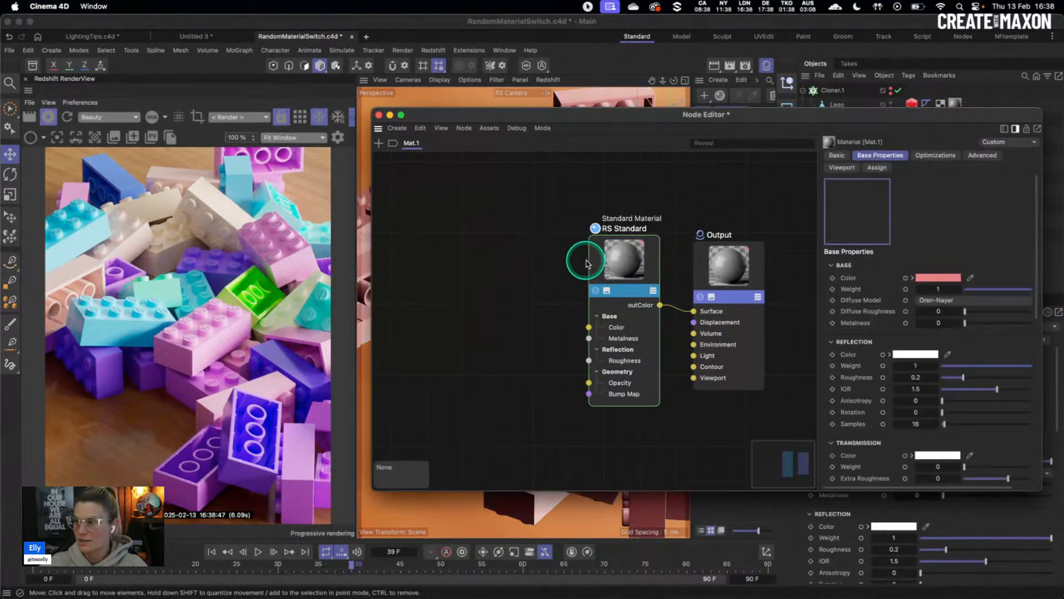
{"action": "left_click_drag", "start_coordinate": [592, 243], "coordinate": [458, 192]}
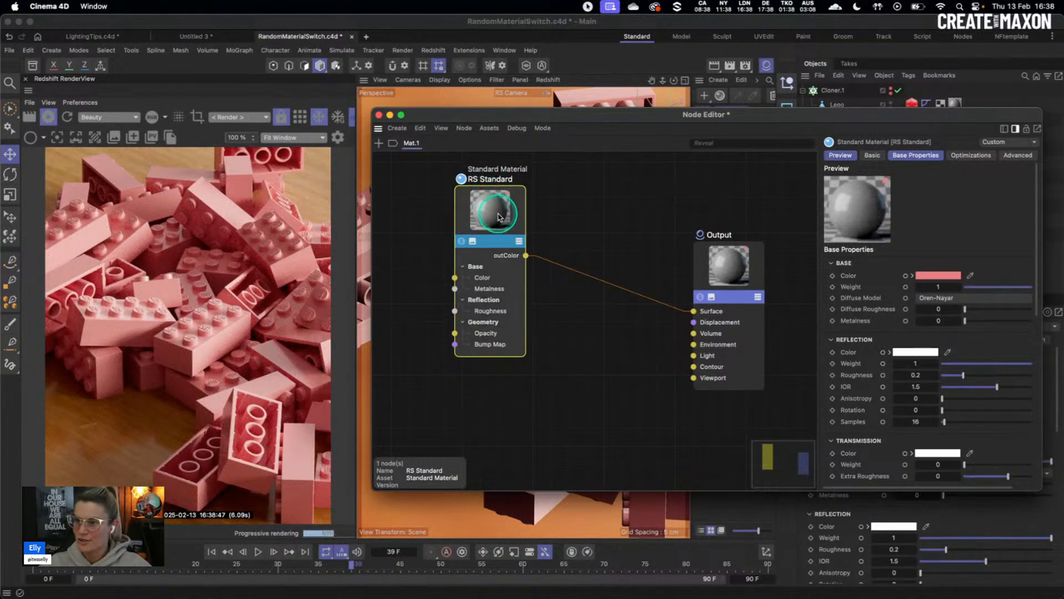
{"action": "left_click_drag", "start_coordinate": [493, 215], "coordinate": [538, 215]}
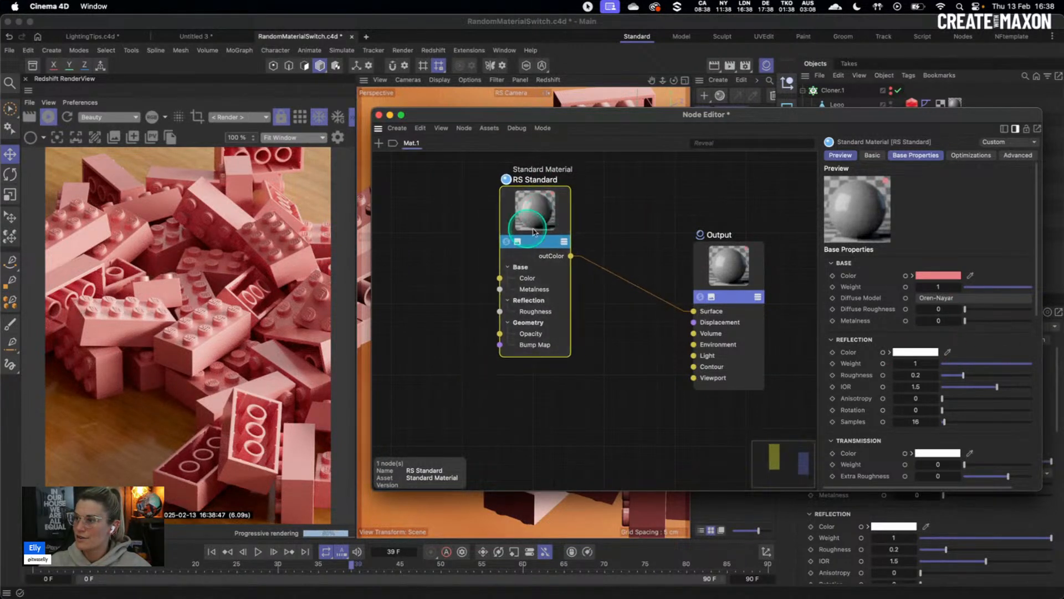
Rename the RS Standard node to Plastic, and make room below it for another material node.
{"action": "double_click", "coordinate": [535, 180]}
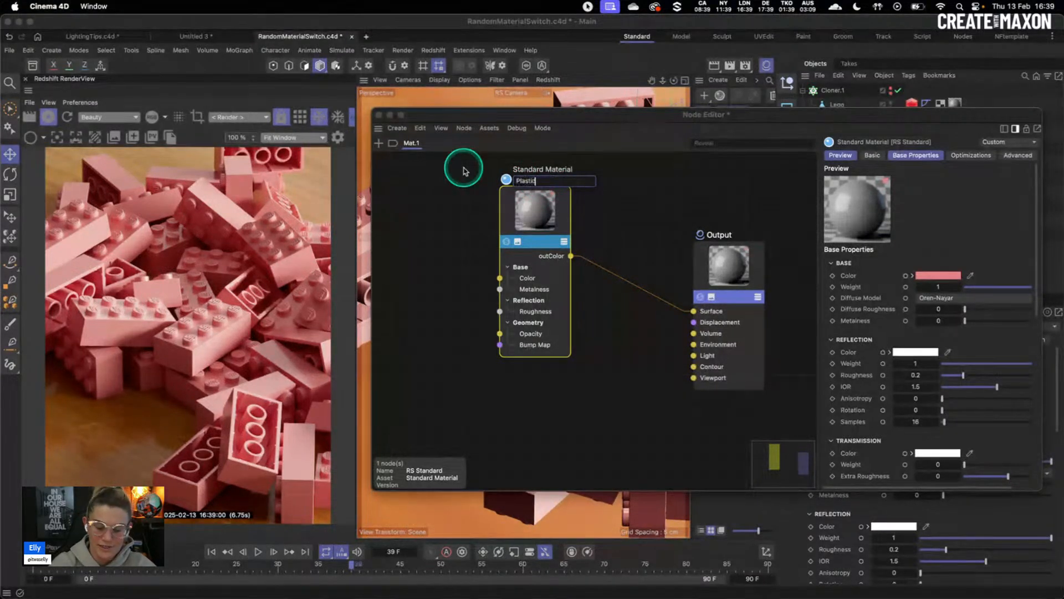
{"action": "key", "text": "Return"}
{"action": "left_click_drag", "start_coordinate": [537, 222], "coordinate": [505, 210]}
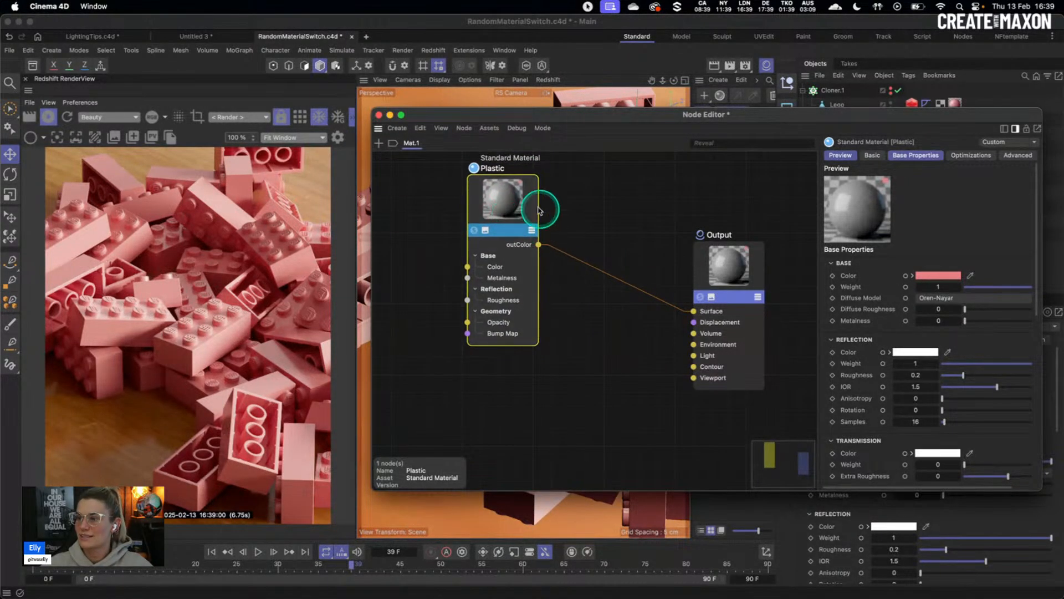
{"action": "left_click_drag", "start_coordinate": [528, 106], "coordinate": [527, 61]}
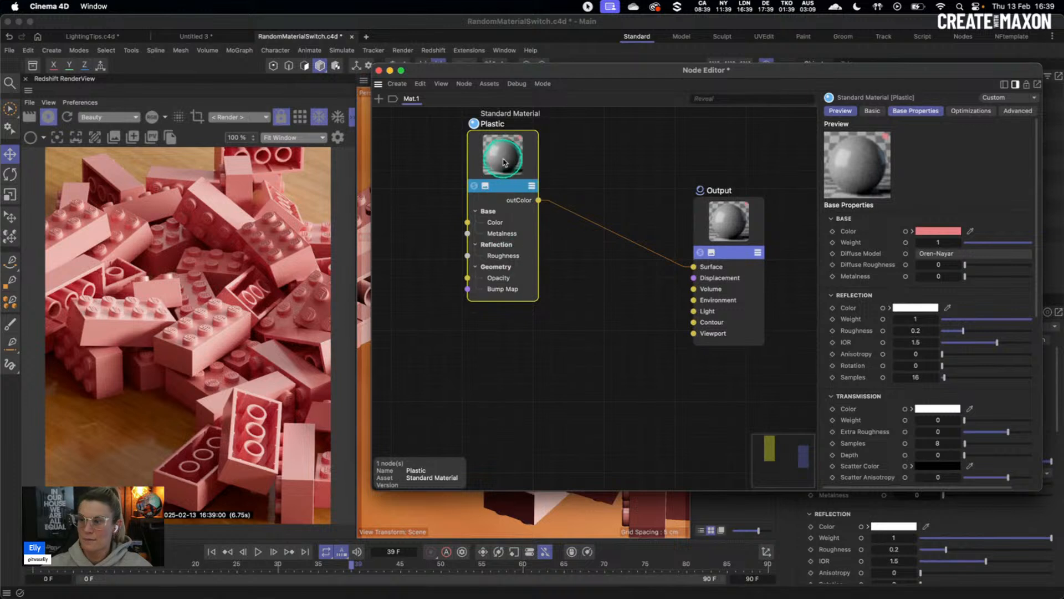
Add a second Standard Material node to the graph below the Plastic node.
{"action": "left_click", "coordinate": [511, 326]}
{"action": "key", "text": "shift+c"}
{"action": "type", "text": "sta"}
{"action": "left_click_drag", "start_coordinate": [561, 381], "coordinate": [486, 350]}
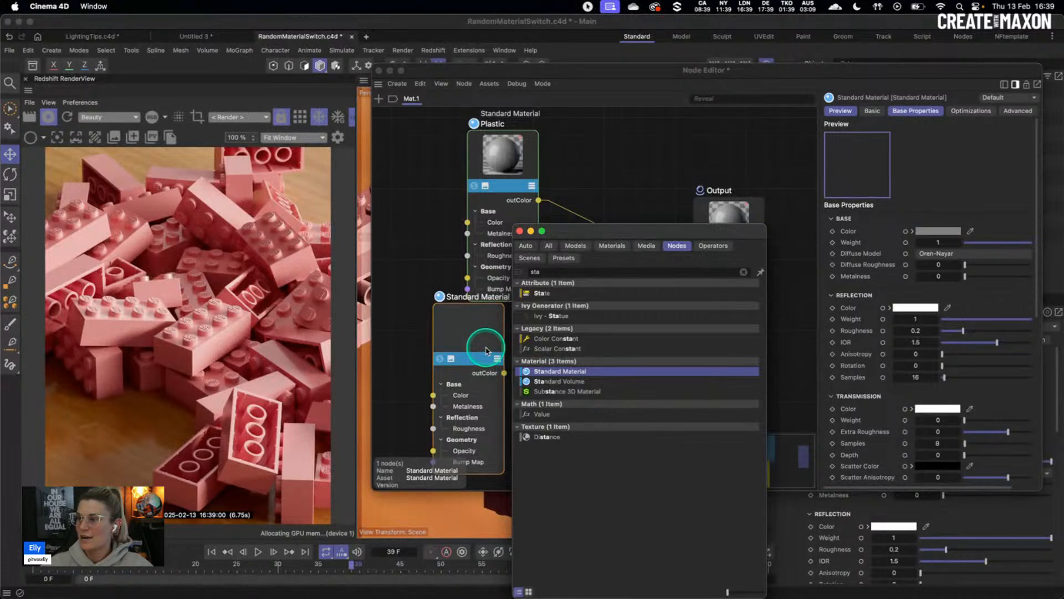
{"action": "left_click", "coordinate": [519, 231]}
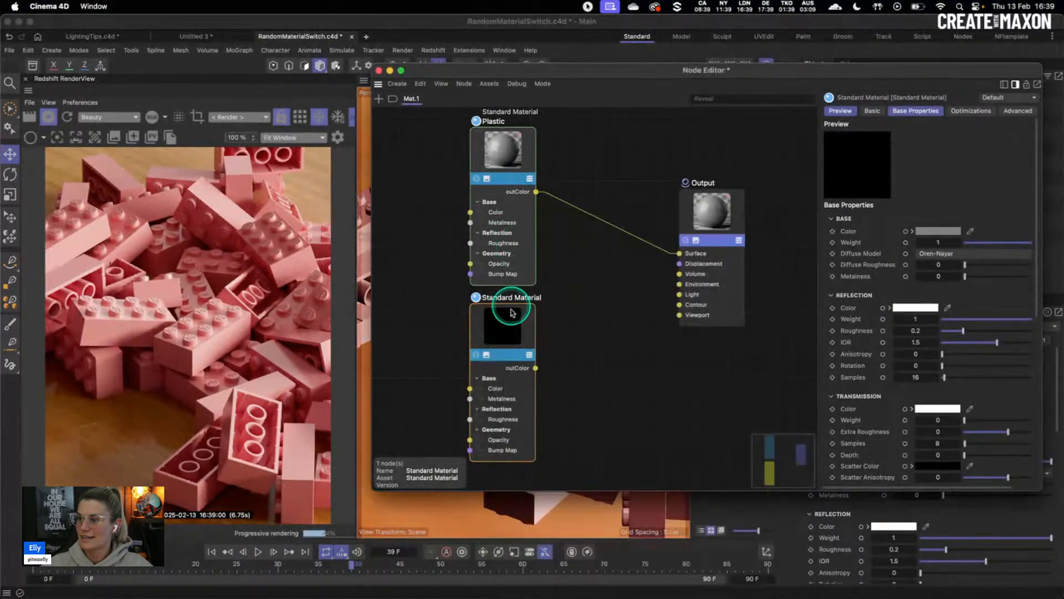
Solo the new Standard Material node and make it metallic: Metalness 1, light gray base color (RGB 201, 201, 201), reflection roughness 0.4.
{"action": "left_click", "coordinate": [476, 356]}
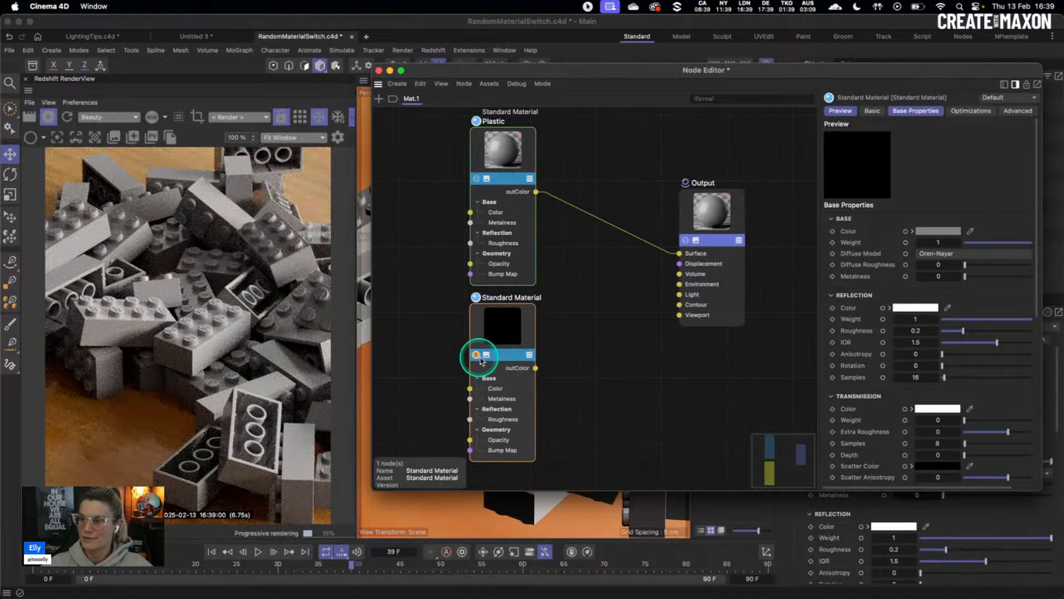
{"action": "left_click", "coordinate": [993, 276]}
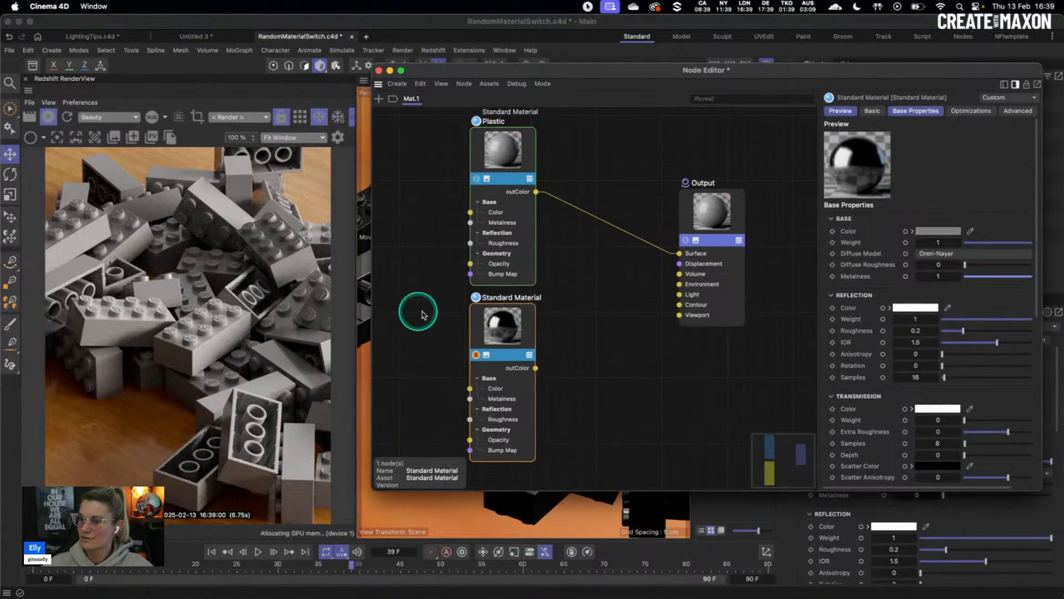
{"action": "left_click", "coordinate": [936, 231]}
{"action": "left_click_drag", "start_coordinate": [1024, 353], "coordinate": [1032, 353]}
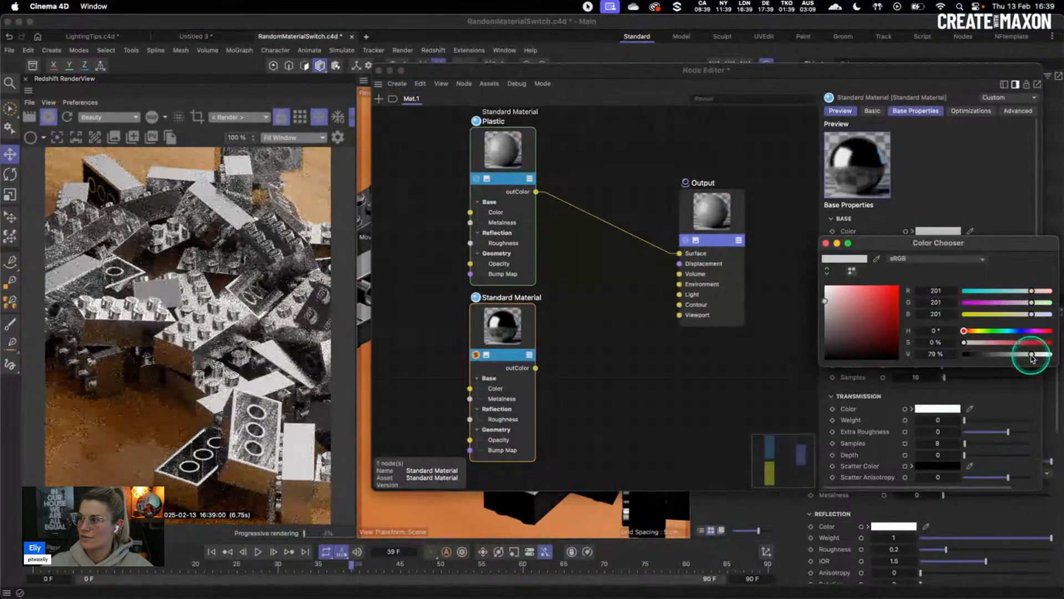
{"action": "left_click", "coordinate": [825, 244]}
{"action": "left_click_drag", "start_coordinate": [977, 333], "coordinate": [985, 331]}
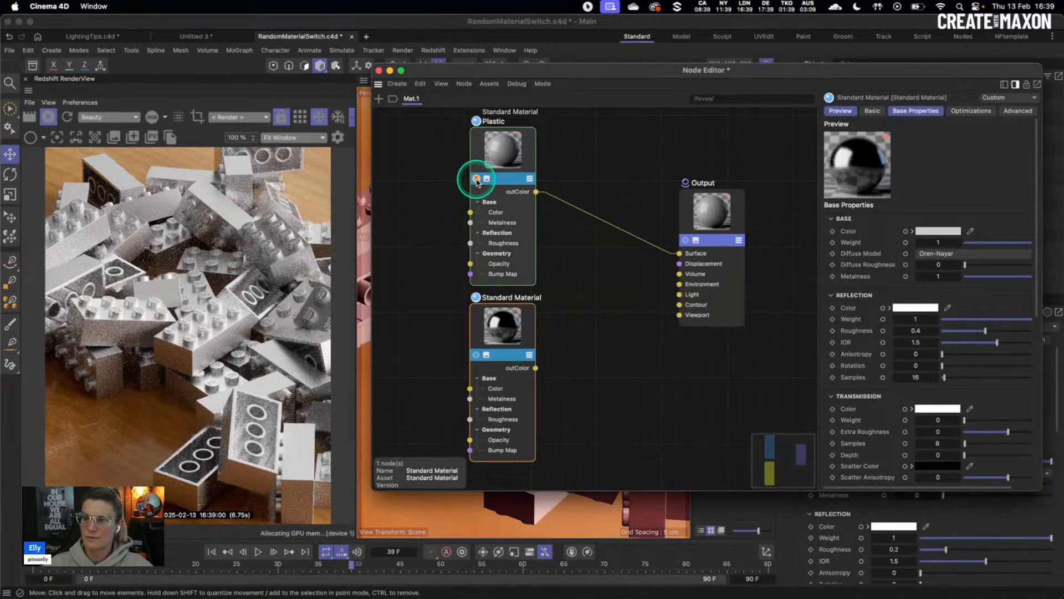
{"action": "left_click", "coordinate": [481, 359]}
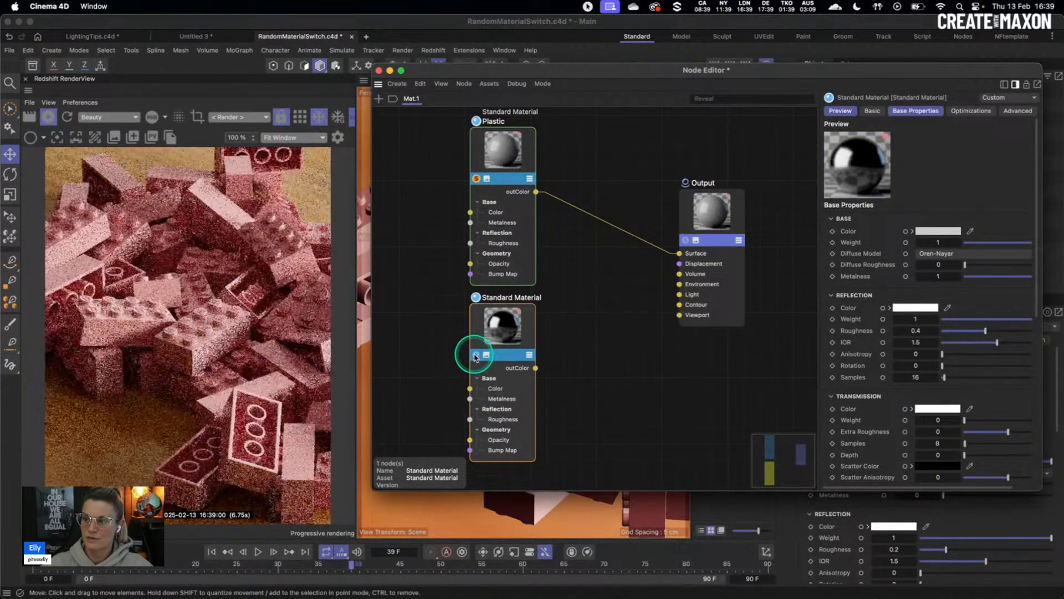
Add a Random Material Switch node and place it between the two material nodes and Output.
{"action": "left_click", "coordinate": [492, 333]}
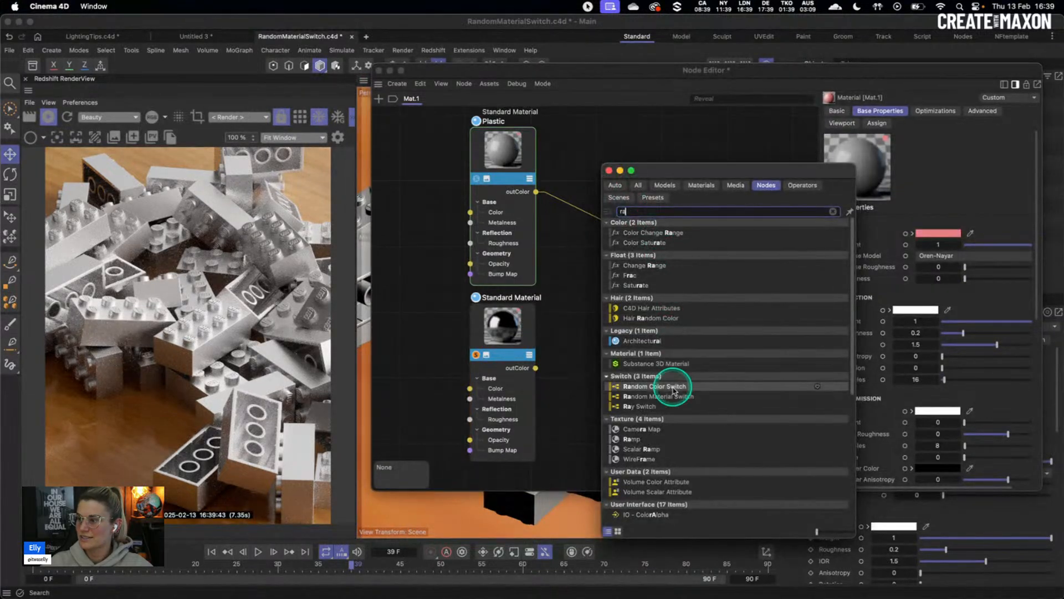
{"action": "left_click_drag", "start_coordinate": [669, 396], "coordinate": [604, 204]}
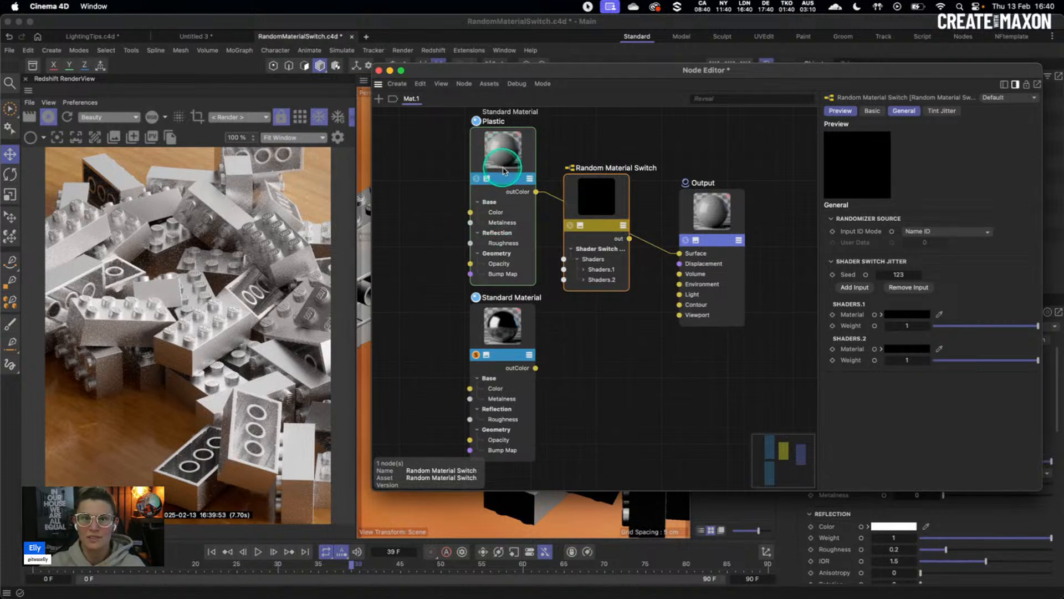
{"action": "left_click_drag", "start_coordinate": [594, 214], "coordinate": [603, 220]}
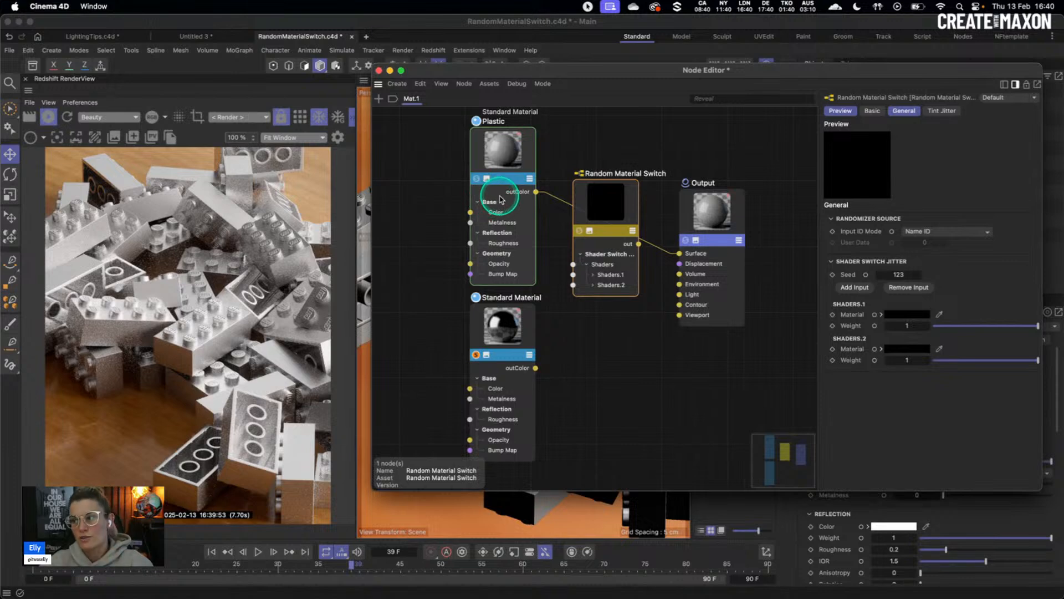
Connect the Plastic node's outColor to Shaders.1 and the second Standard Material's outColor to Shaders.2 of the Random Material Switch.
{"action": "left_click_drag", "start_coordinate": [545, 207], "coordinate": [573, 275]}
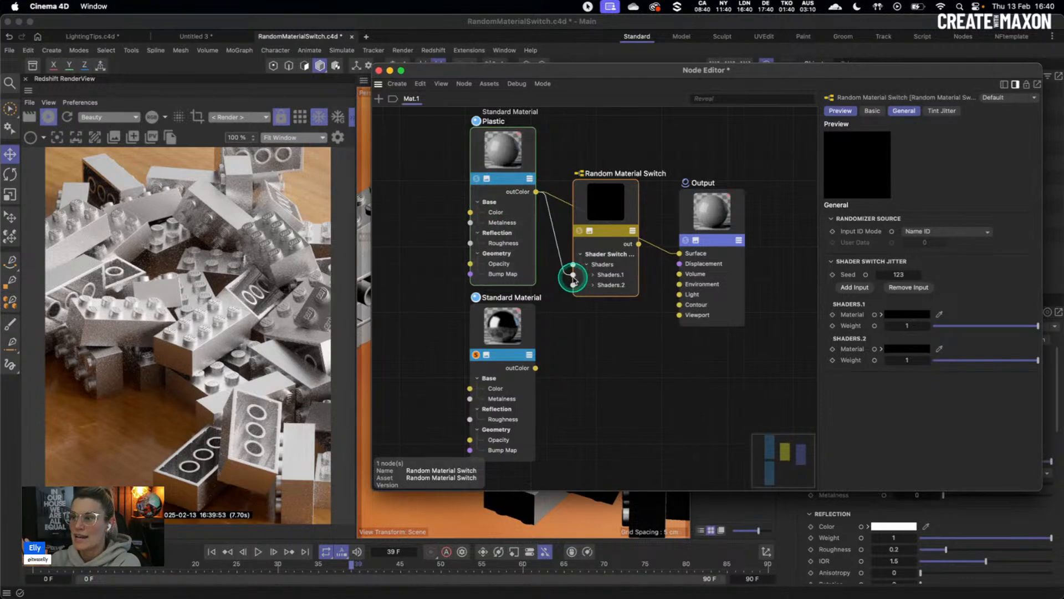
{"action": "left_click_drag", "start_coordinate": [536, 367], "coordinate": [574, 285]}
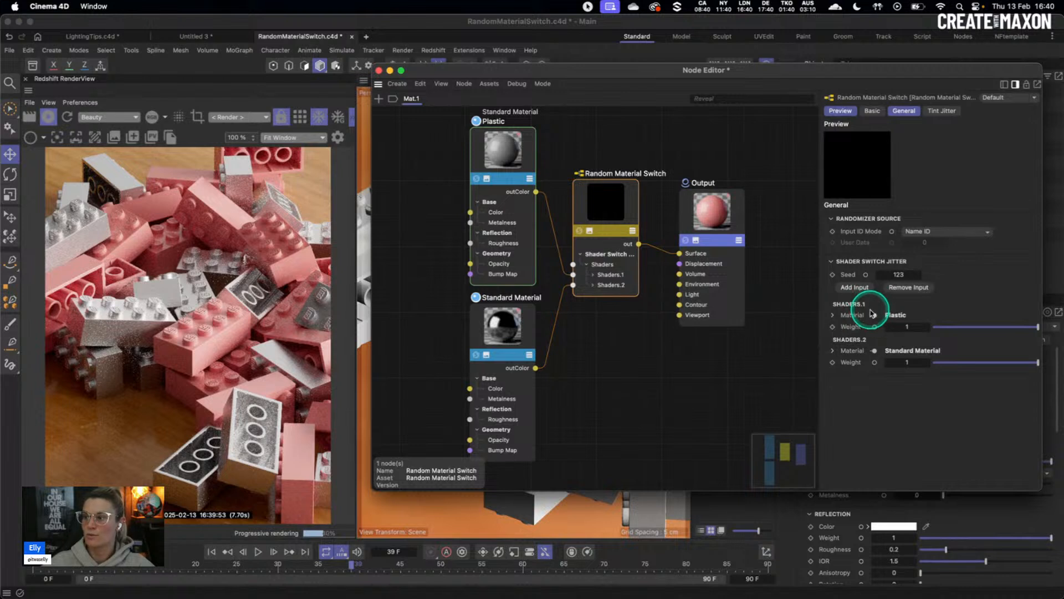
{"action": "left_click", "coordinate": [510, 156]}
{"action": "left_click", "coordinate": [509, 342]}
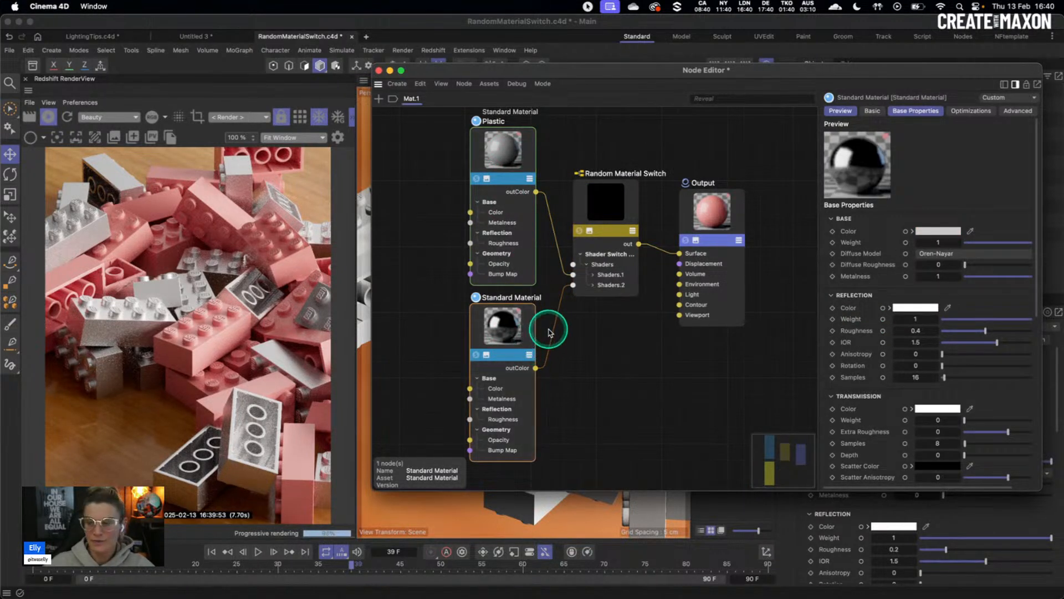
Lower the Shaders.2 weight of the Random Material Switch to about 0.196, and look over its Tint Jitter settings.
{"action": "left_click", "coordinate": [615, 199]}
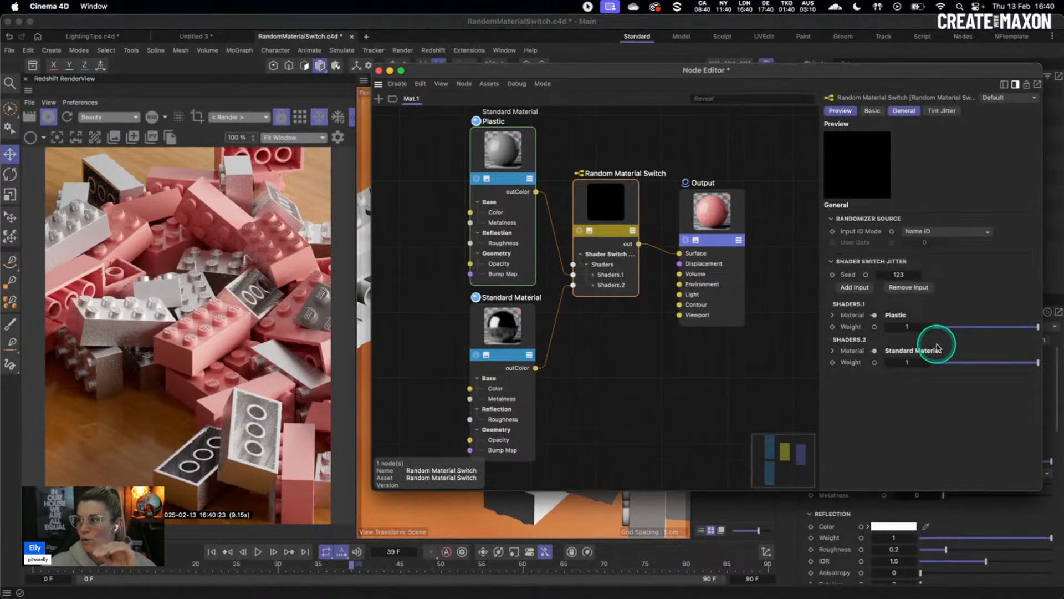
{"action": "left_click", "coordinate": [954, 364]}
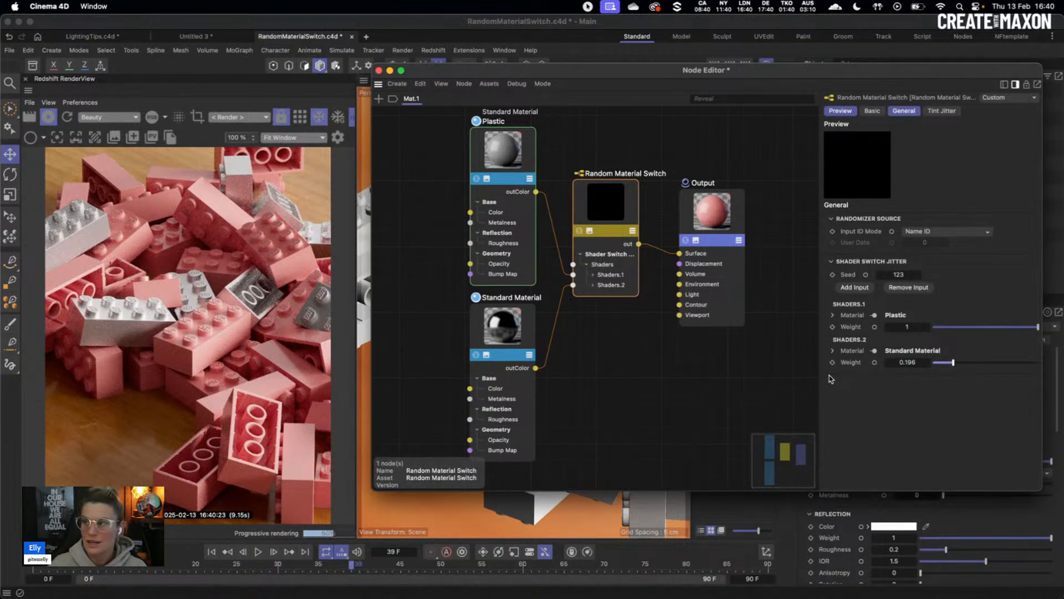
{"action": "left_click", "coordinate": [942, 111]}
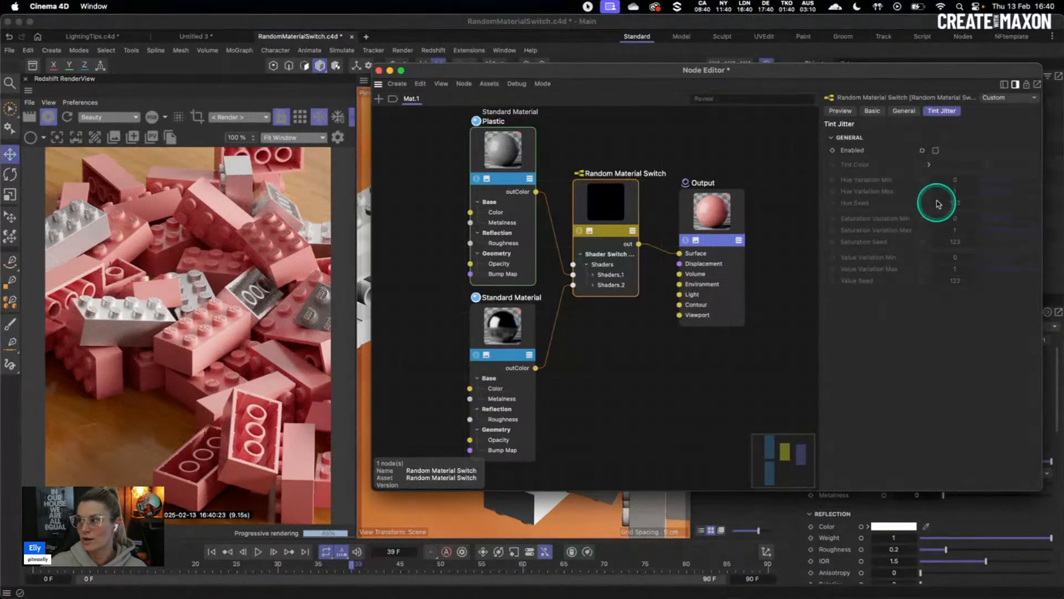
{"action": "left_click", "coordinate": [910, 112]}
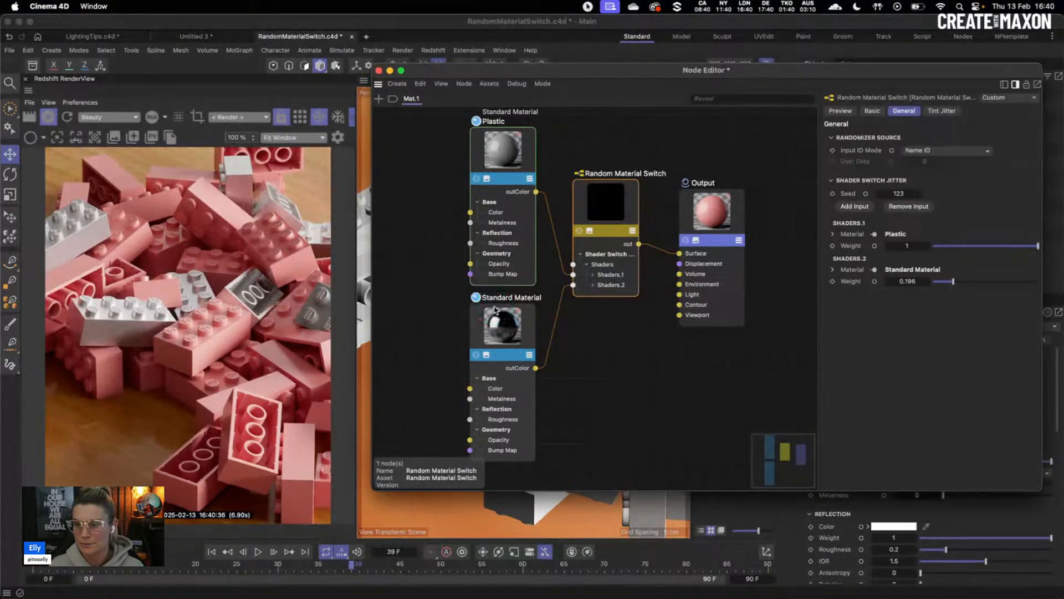
Close the node graph, stop the live render, and add a cube to a new empty project.
{"action": "left_click", "coordinate": [379, 71]}
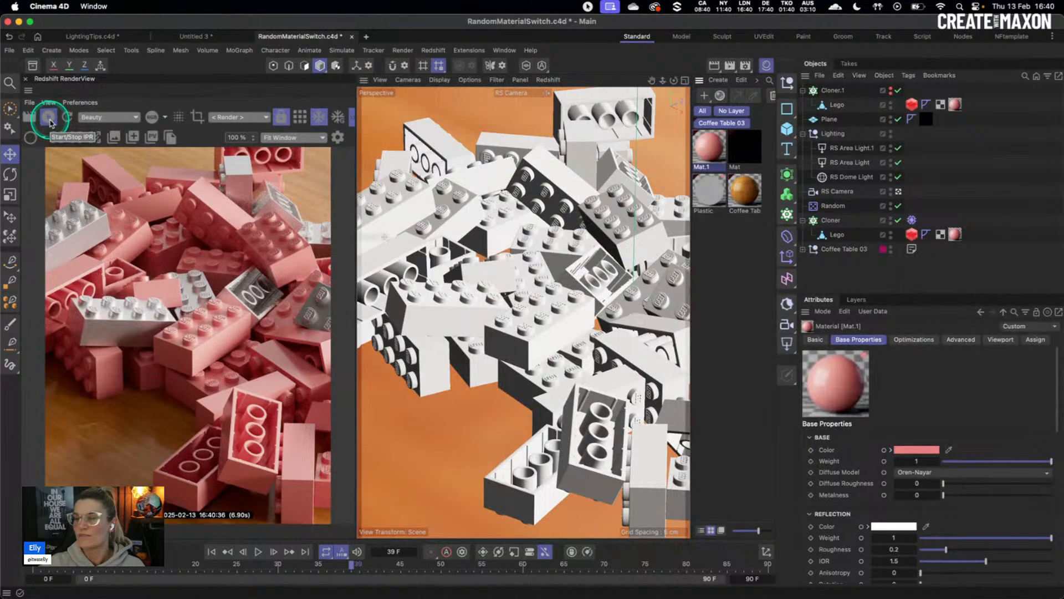
{"action": "left_click", "coordinate": [49, 118]}
{"action": "left_click", "coordinate": [366, 36]}
{"action": "left_click", "coordinate": [787, 128]}
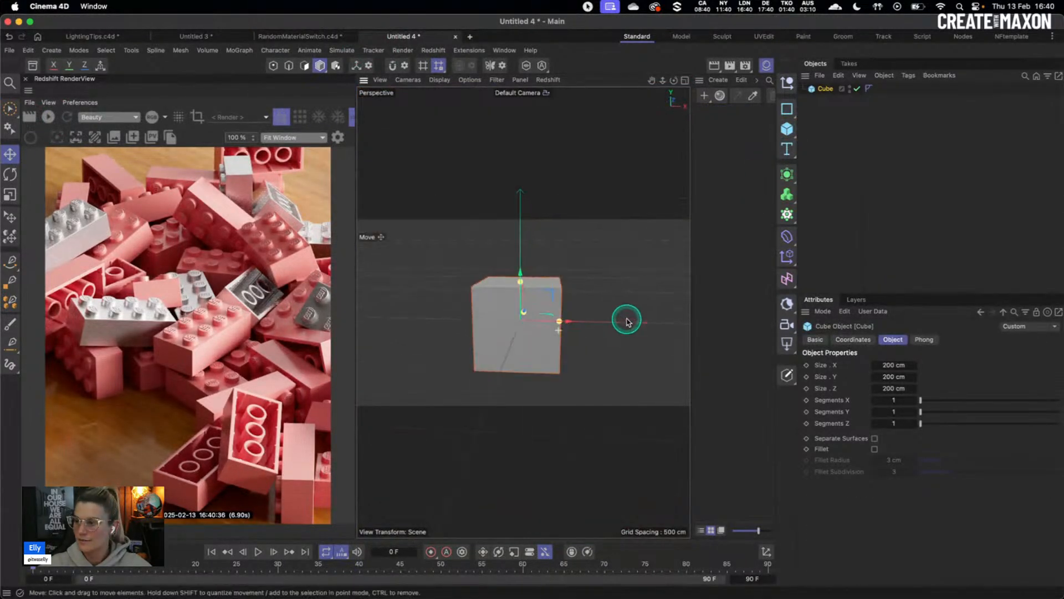
Scale the cube down and duplicate it along X into a row of three cubes, and enlarge the object list icons.
{"action": "left_click_drag", "start_coordinate": [577, 325], "coordinate": [487, 316]}
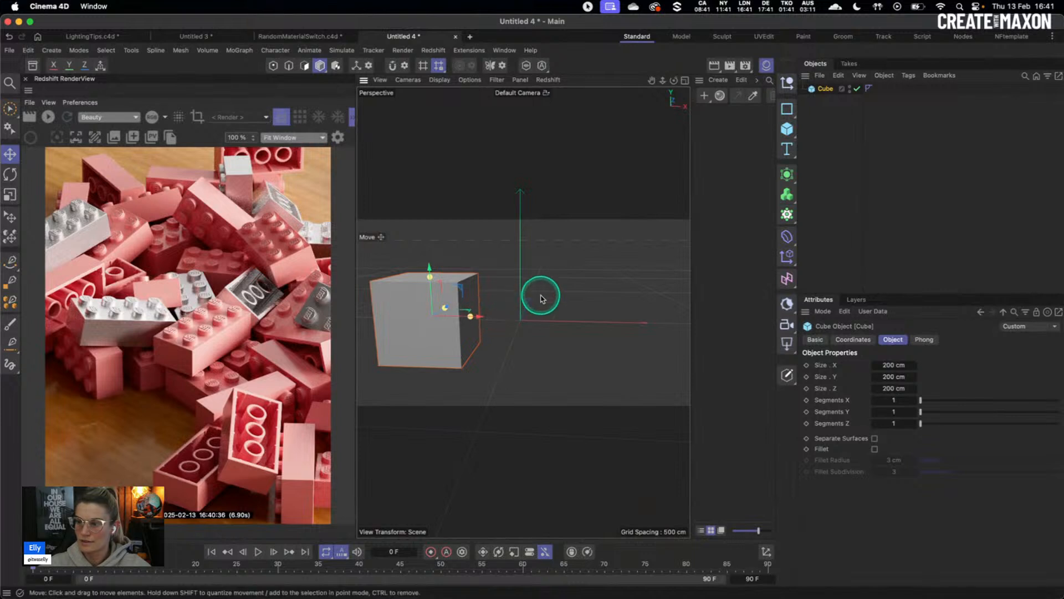
{"action": "key", "text": "t"}
{"action": "left_click_drag", "start_coordinate": [549, 281], "coordinate": [347, 302]}
{"action": "key", "text": "e"}
{"action": "left_click_drag", "start_coordinate": [480, 317], "coordinate": [624, 317], "text": "ctrl"}
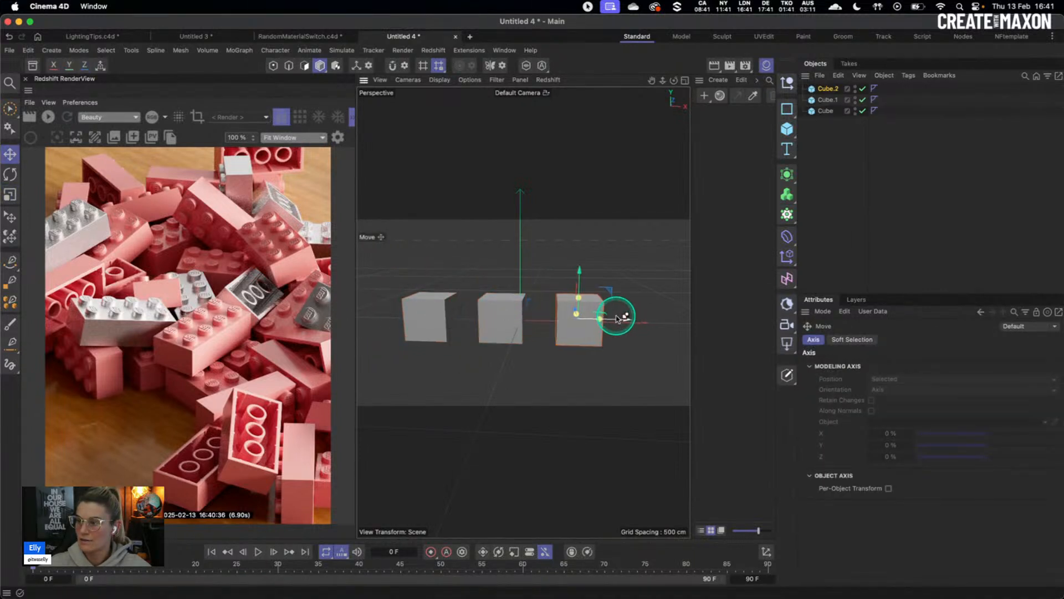
{"action": "left_click", "coordinate": [857, 75]}
{"action": "left_click", "coordinate": [949, 118]}
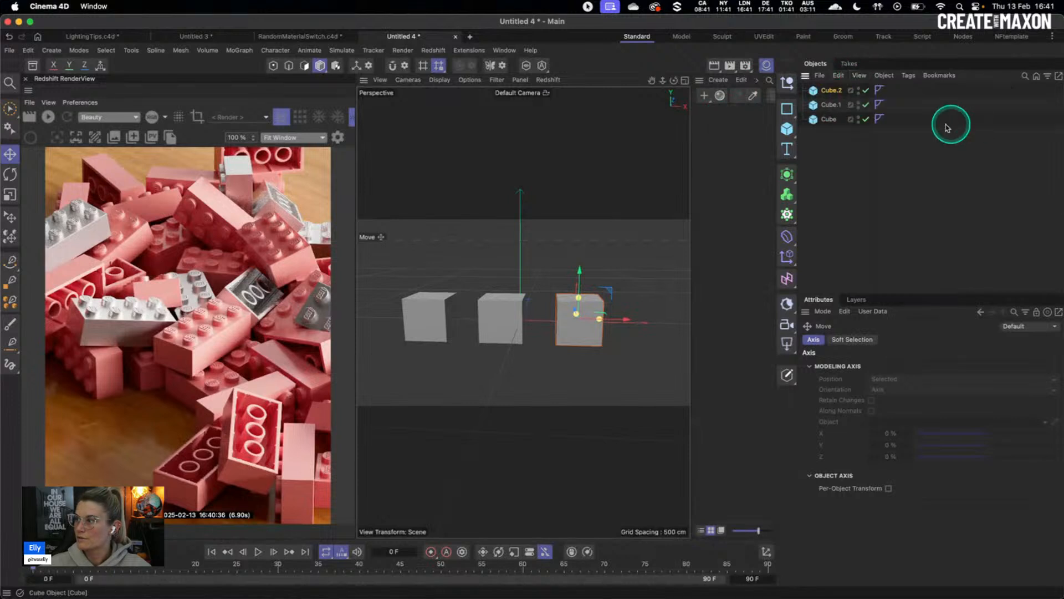
Create a new material and assign it to all three cubes.
{"action": "double_click", "coordinate": [713, 122]}
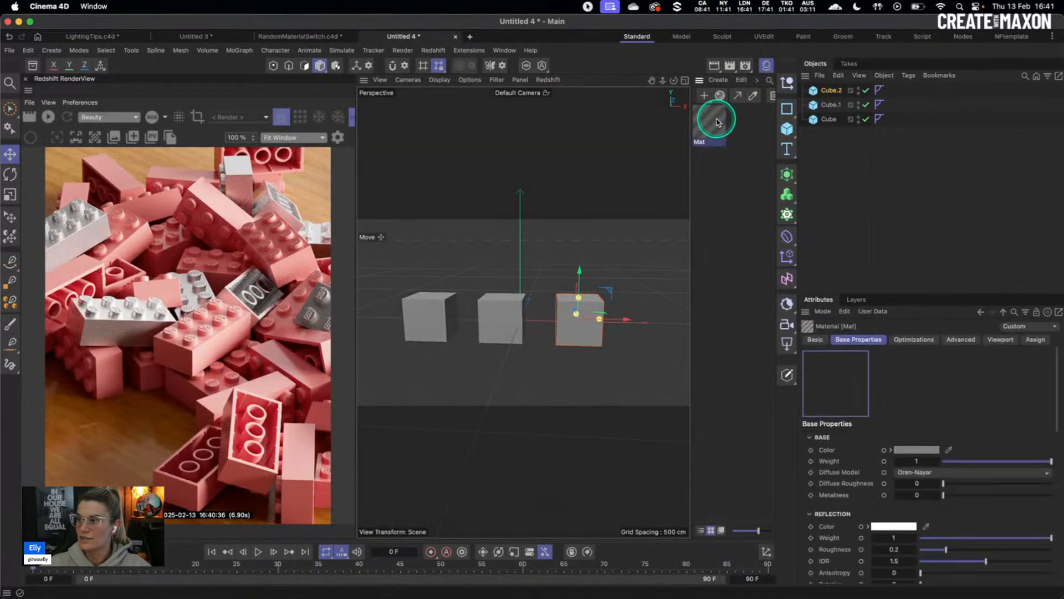
{"action": "left_click_drag", "start_coordinate": [710, 137], "coordinate": [892, 118]}
{"action": "left_click_drag", "start_coordinate": [823, 109], "coordinate": [827, 105]}
{"action": "left_click_drag", "start_coordinate": [721, 122], "coordinate": [831, 91]}
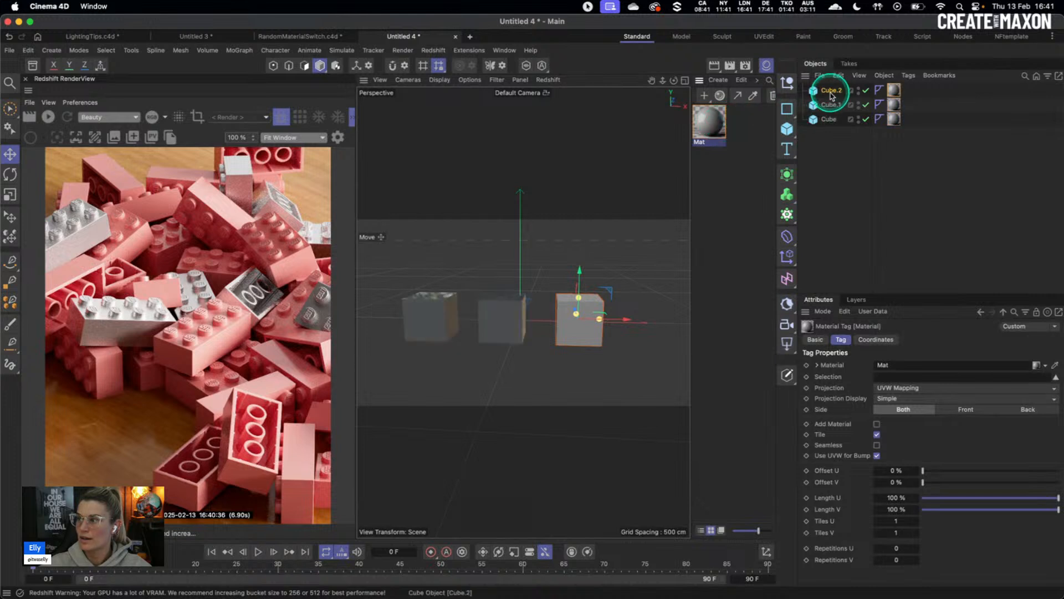
Start the live render of the three cubes and add a Redshift dome light with an intensity of about 0.5.
{"action": "left_click", "coordinate": [66, 115]}
{"action": "left_click_drag", "start_coordinate": [487, 297], "coordinate": [500, 292]}
{"action": "left_click_drag", "start_coordinate": [584, 270], "coordinate": [557, 293]}
{"action": "left_click", "coordinate": [787, 343]}
{"action": "left_click", "coordinate": [850, 427]}
{"action": "left_click_drag", "start_coordinate": [946, 425], "coordinate": [935, 423]}
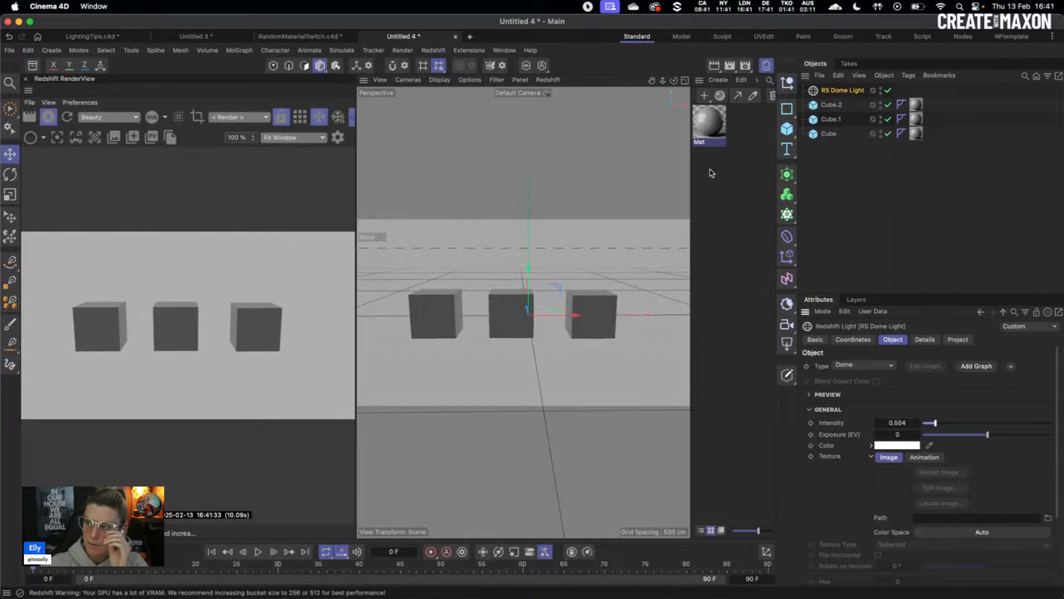
Open the node graph of the Mat material and add a Random Color Switch node beside the RS Standard node.
{"action": "double_click", "coordinate": [712, 127]}
{"action": "key", "text": "super+a"}
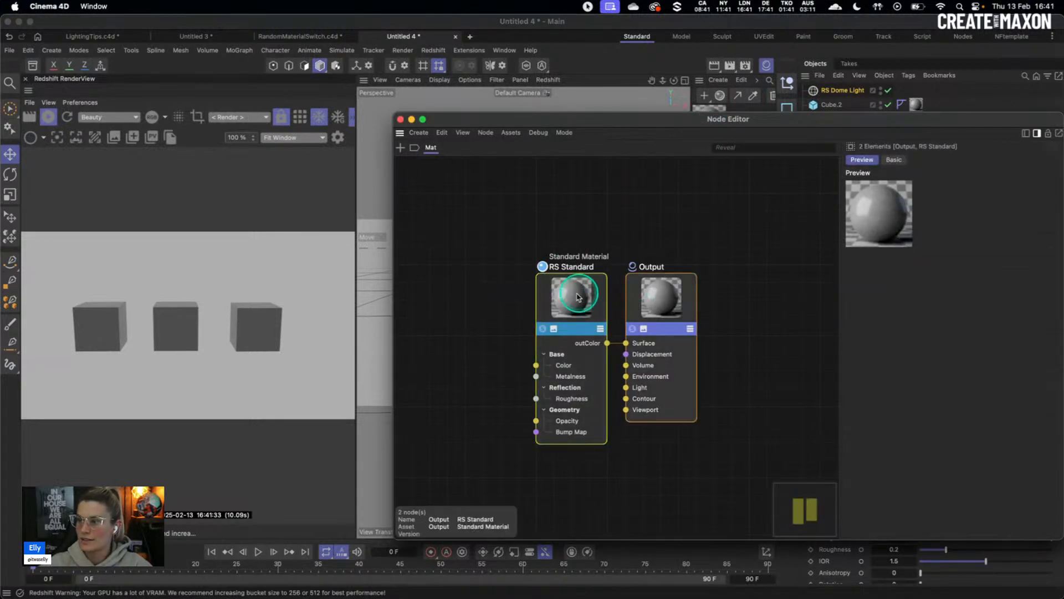
{"action": "double_click", "coordinate": [508, 268]}
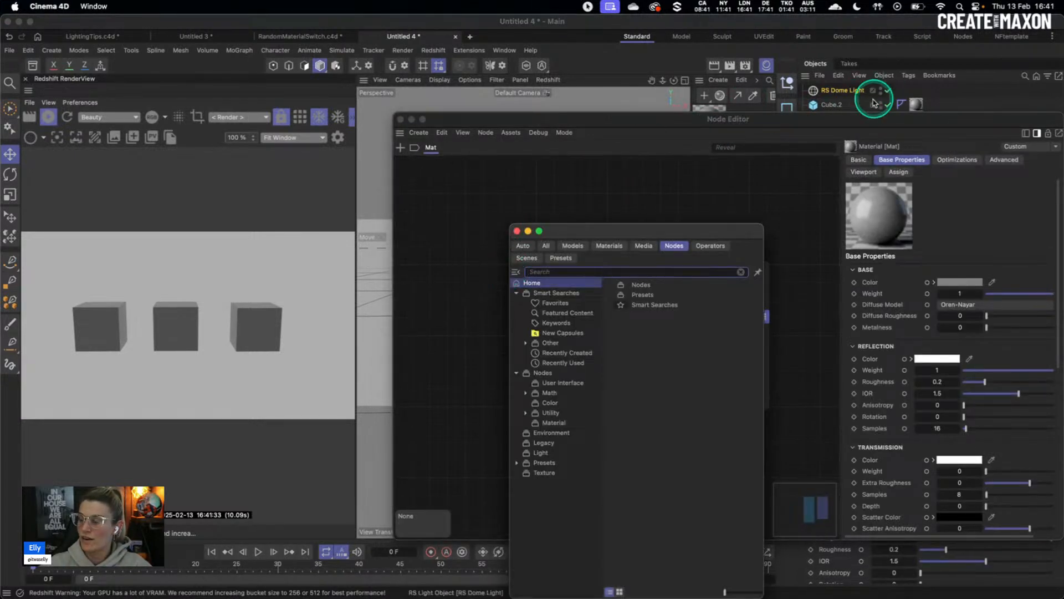
{"action": "left_click_drag", "start_coordinate": [829, 120], "coordinate": [714, 207]}
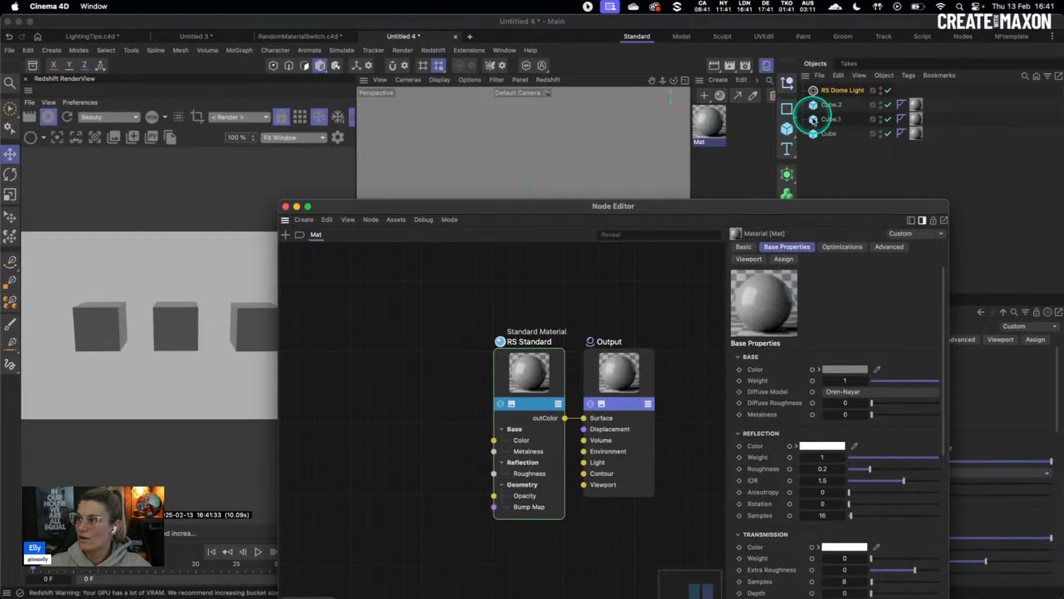
{"action": "double_click", "coordinate": [417, 345]}
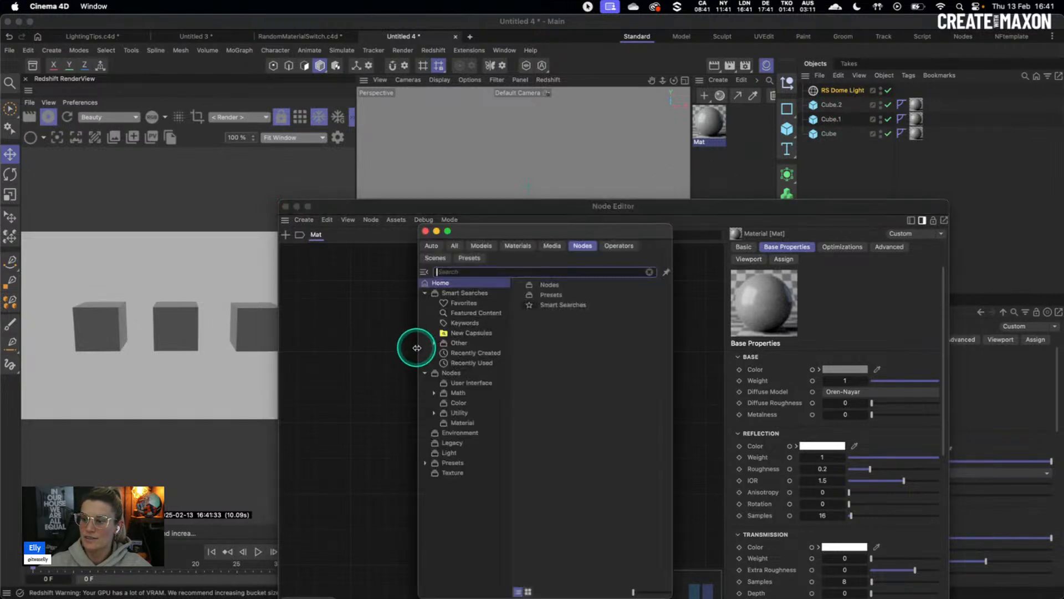
{"action": "type", "text": "ran"}
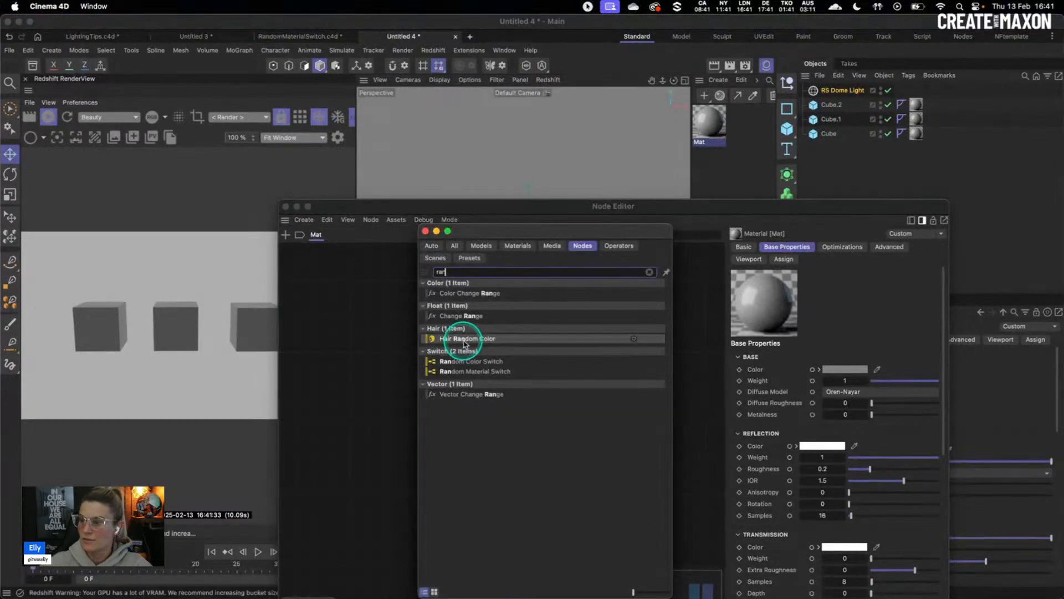
{"action": "left_click_drag", "start_coordinate": [471, 361], "coordinate": [427, 401]}
Color Shaders.1 light cyan and Shaders.2 pink in the Random Color Switch, and add a third shader input.
{"action": "left_click", "coordinate": [811, 450]}
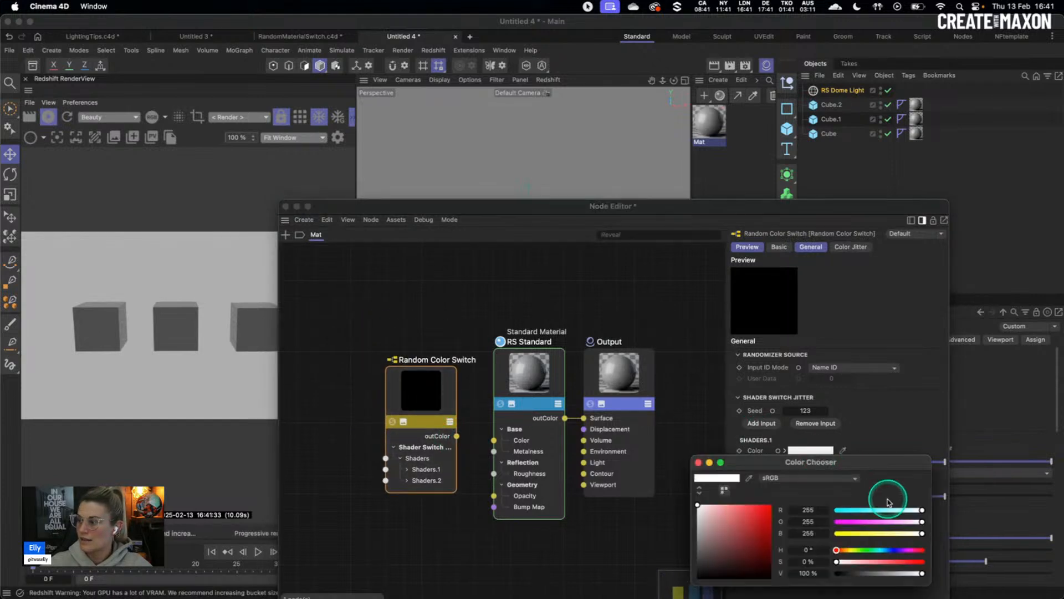
{"action": "left_click", "coordinate": [876, 511]}
{"action": "left_click", "coordinate": [706, 466]}
{"action": "left_click", "coordinate": [822, 489]}
{"action": "left_click", "coordinate": [898, 527]}
{"action": "left_click", "coordinate": [703, 477]}
{"action": "left_click", "coordinate": [763, 423]}
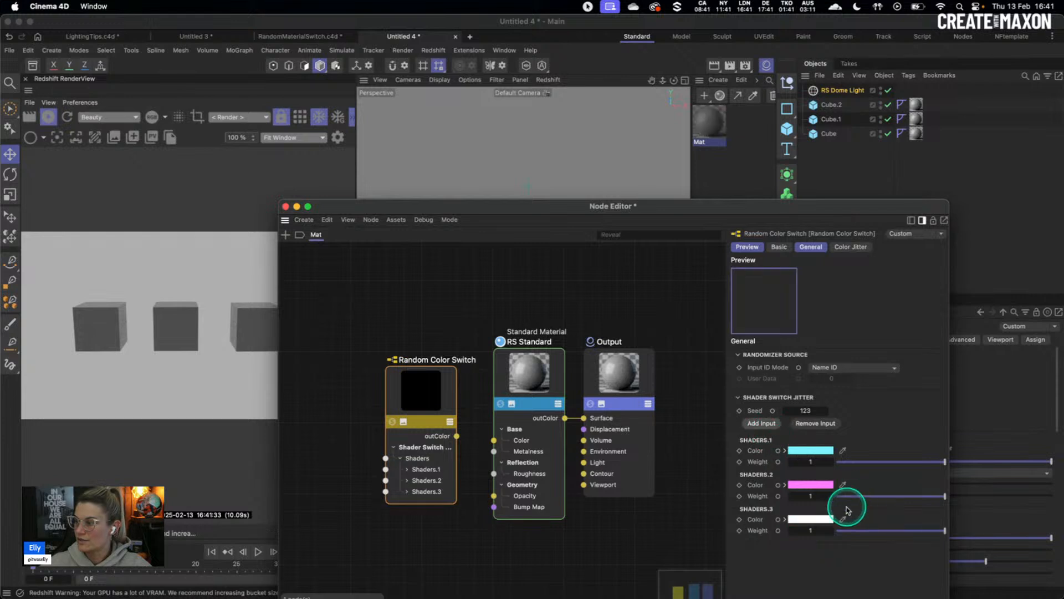
Connect the switch's outColor to the RS Standard base Color, keep Input ID Mode at Name ID, and refresh the render.
{"action": "left_click_drag", "start_coordinate": [457, 439], "coordinate": [493, 440]}
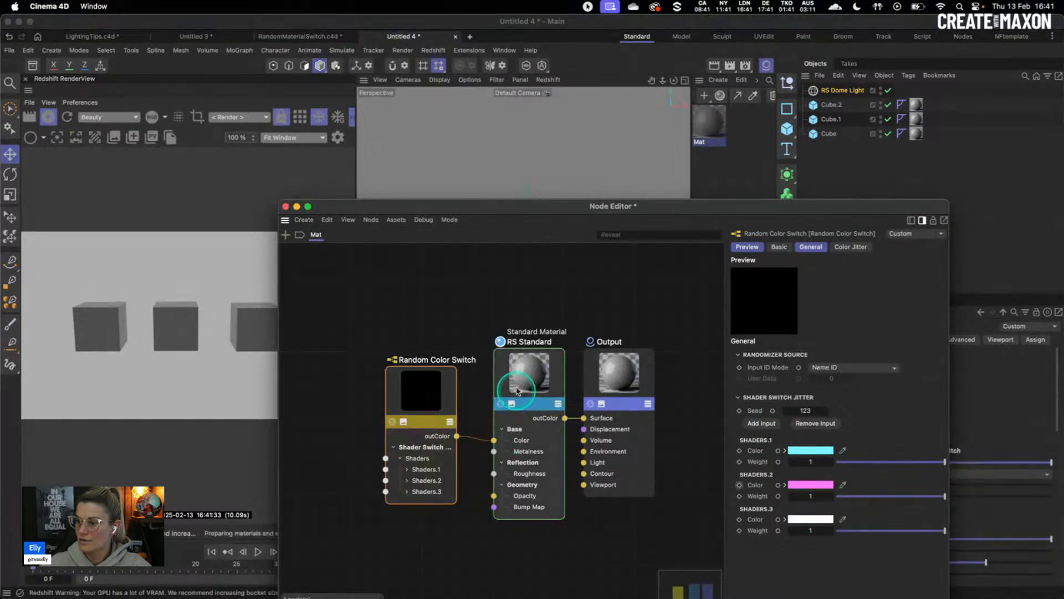
{"action": "left_click_drag", "start_coordinate": [468, 209], "coordinate": [567, 181]}
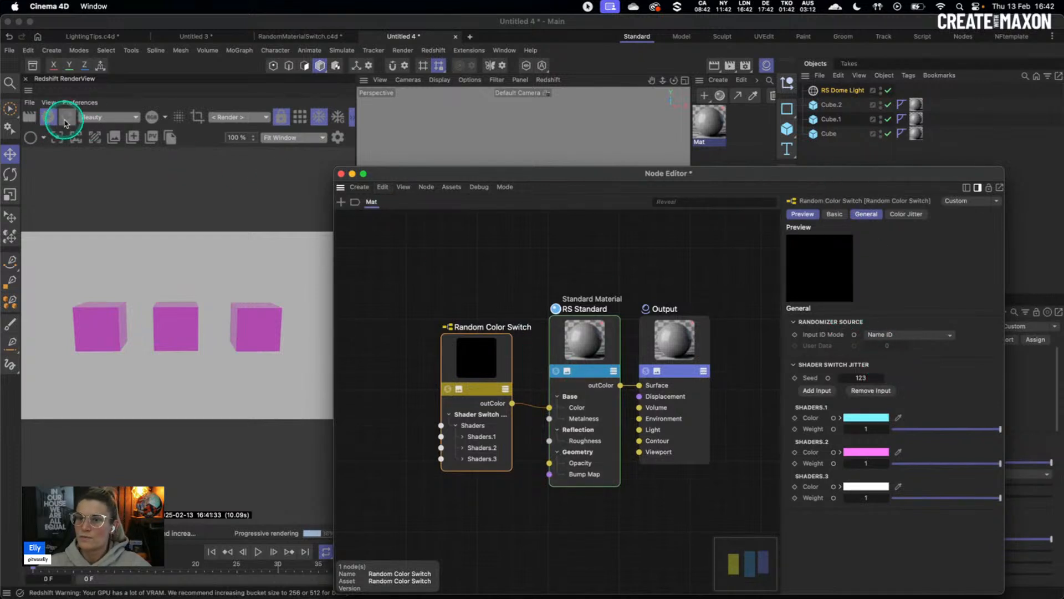
{"action": "left_click", "coordinate": [909, 334]}
{"action": "left_click", "coordinate": [904, 347]}
{"action": "left_click", "coordinate": [898, 334]}
{"action": "left_click", "coordinate": [893, 349]}
{"action": "left_click", "coordinate": [59, 121]}
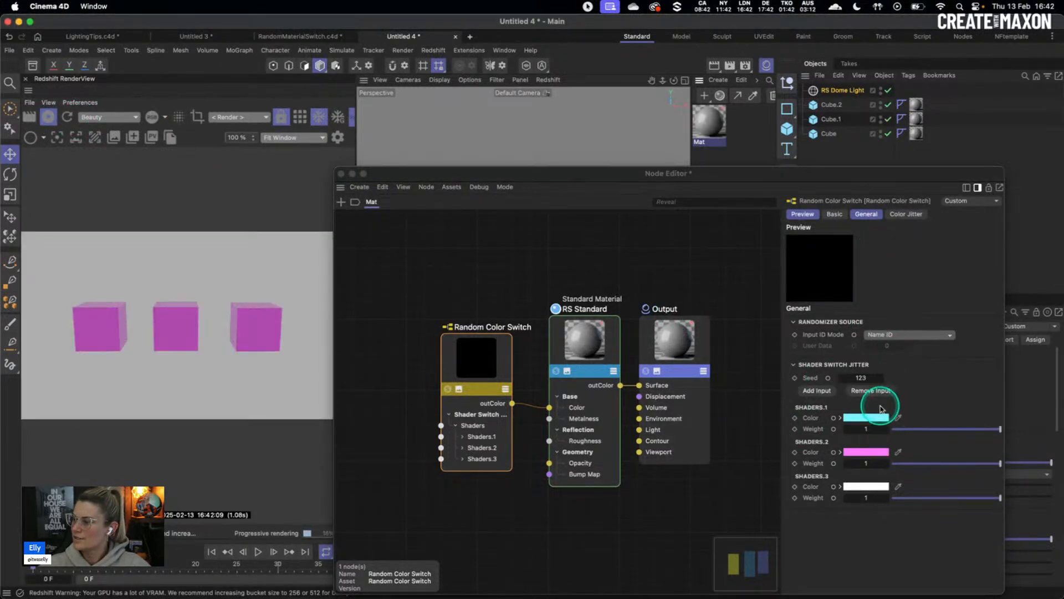
Raise the Random Color Switch seed one value at a time to 126 to vary the colors on the three cubes.
{"action": "left_click", "coordinate": [885, 379]}
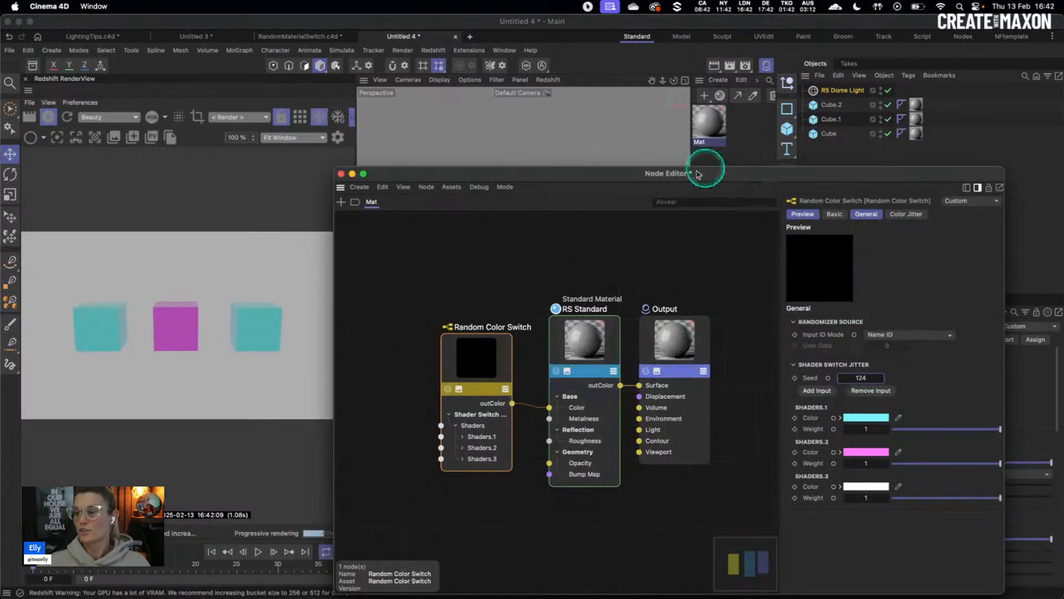
{"action": "left_click_drag", "start_coordinate": [490, 344], "coordinate": [488, 314]}
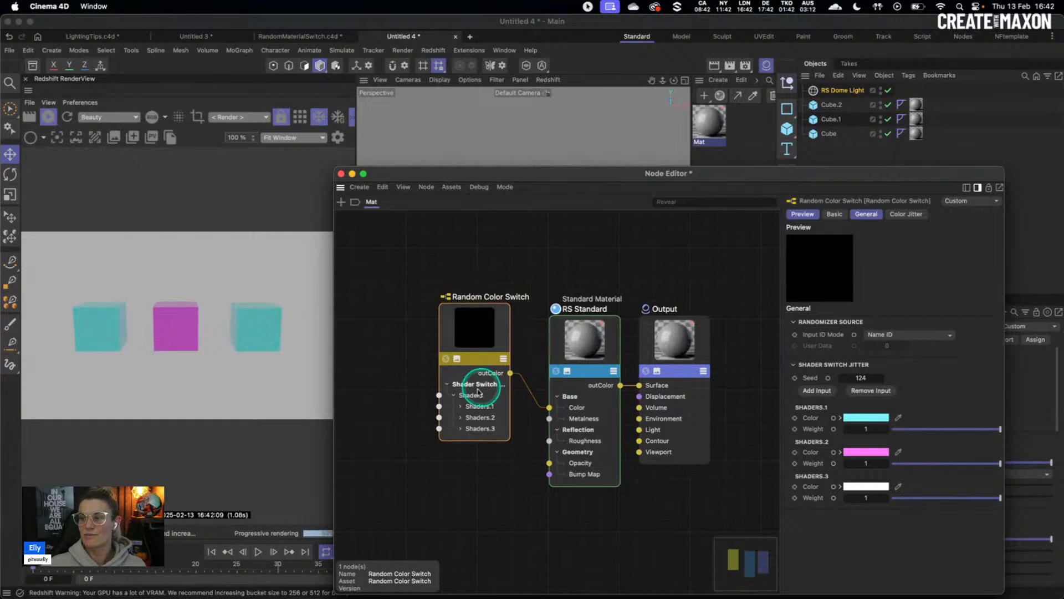
{"action": "left_click", "coordinate": [832, 132]}
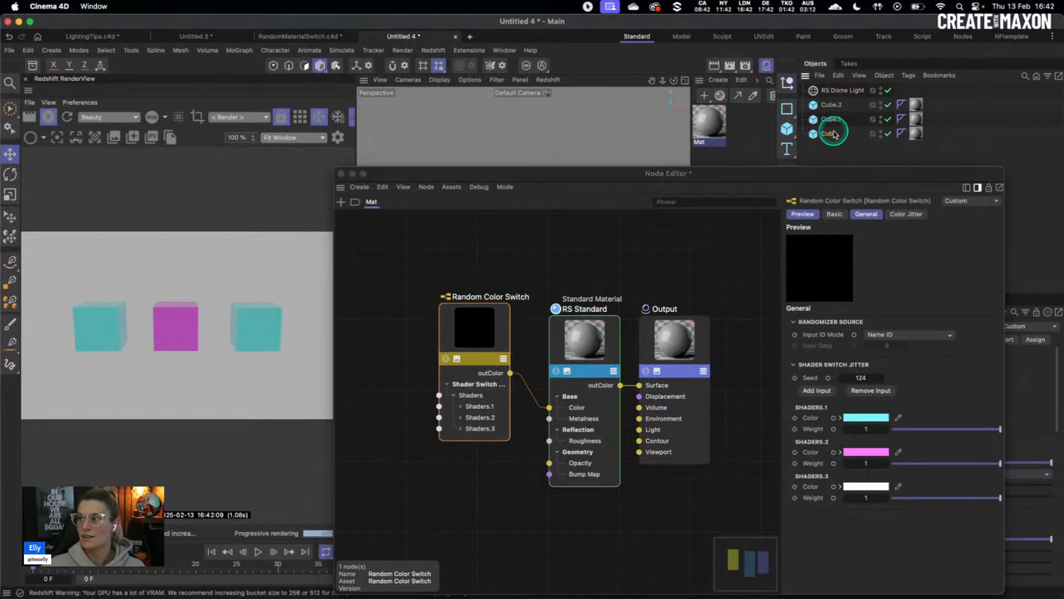
{"action": "left_click", "coordinate": [837, 121]}
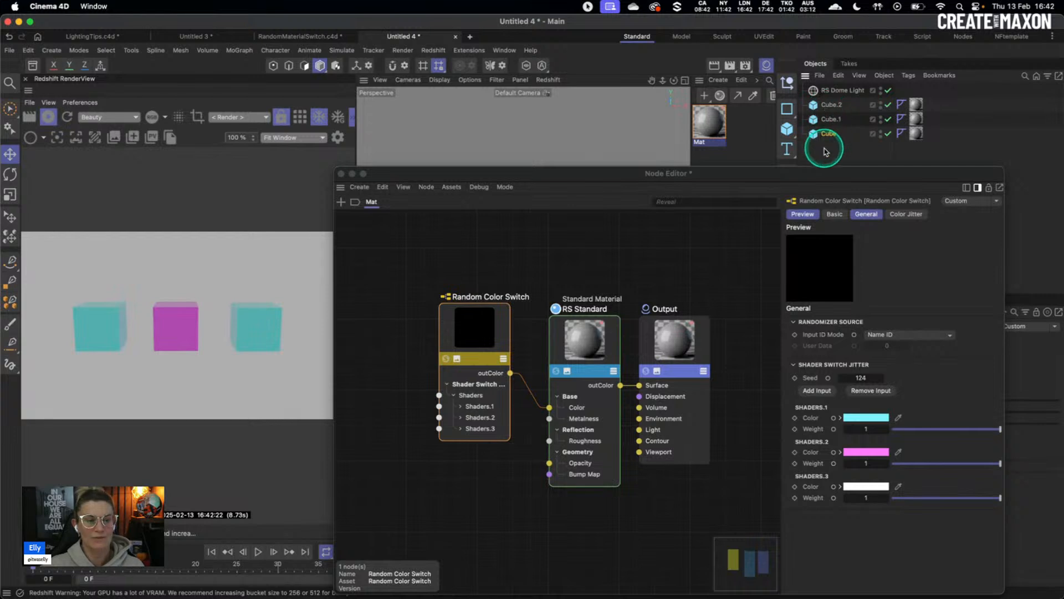
{"action": "left_click", "coordinate": [829, 130]}
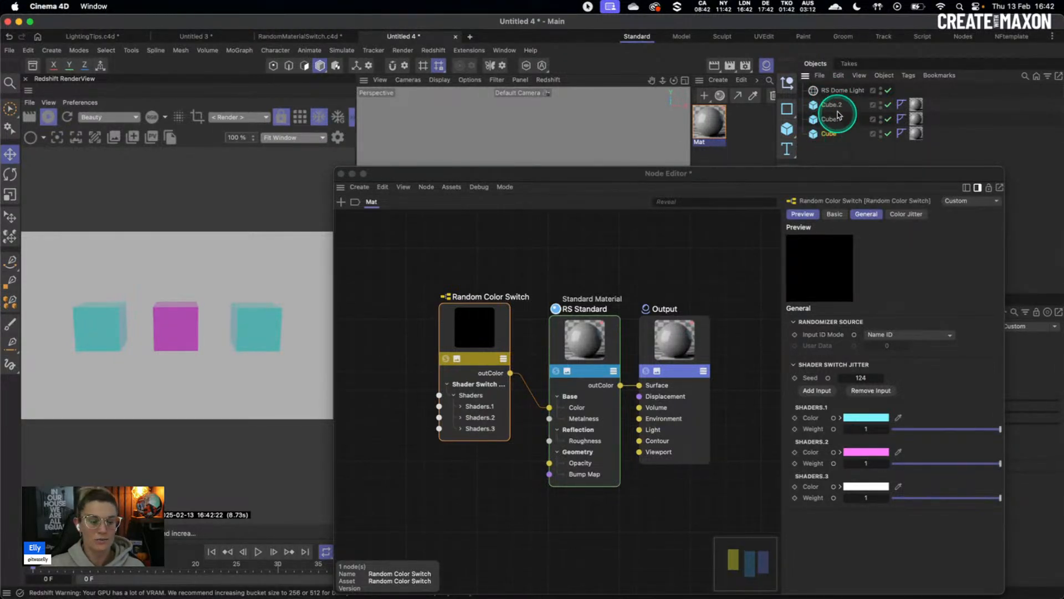
{"action": "left_click", "coordinate": [880, 378]}
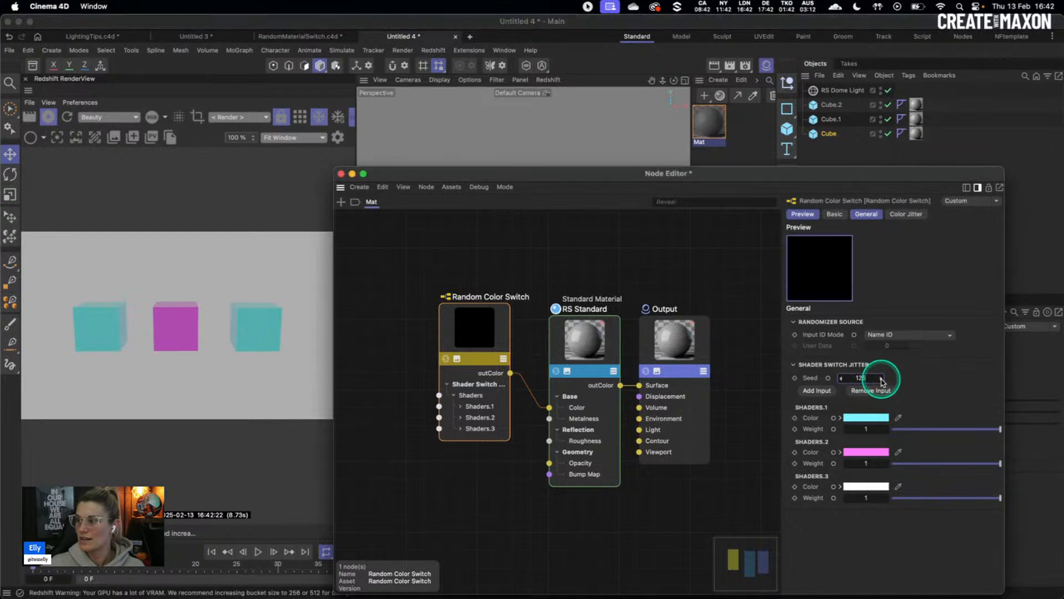
{"action": "left_click", "coordinate": [881, 378]}
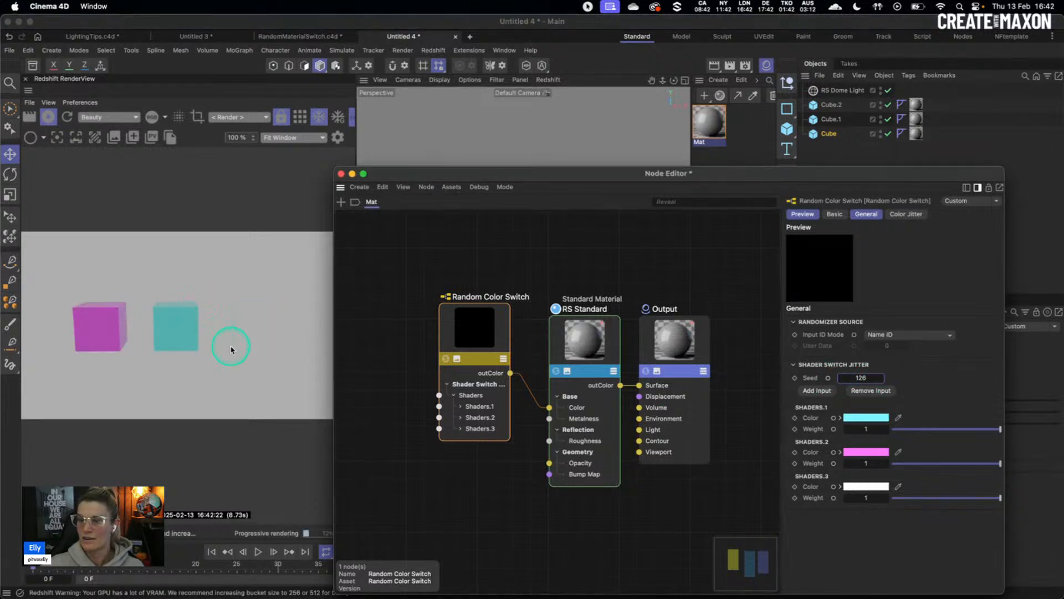
Set the Shaders.3 color to light yellow (RGB 255, 255, 128), and move the node graph clear of the render and object list.
{"action": "mouse_move", "coordinate": [664, 176]}
{"action": "left_mouse_down"}
{"action": "mouse_move", "coordinate": [692, 254]}
{"action": "mouse_move", "coordinate": [651, 173]}
{"action": "left_mouse_up"}
{"action": "left_click", "coordinate": [851, 487]}
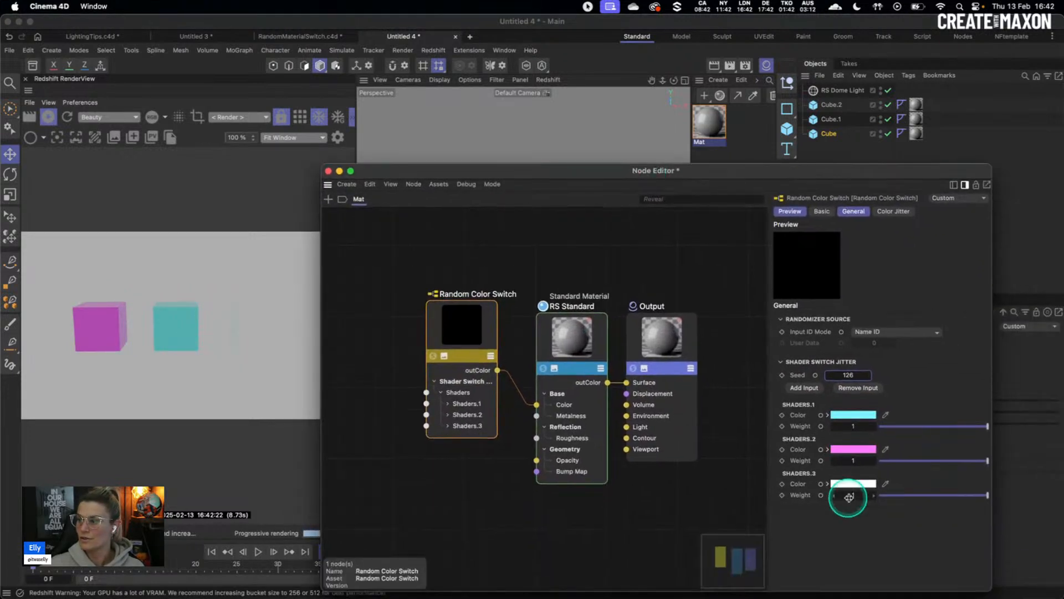
{"action": "left_click", "coordinate": [915, 546]}
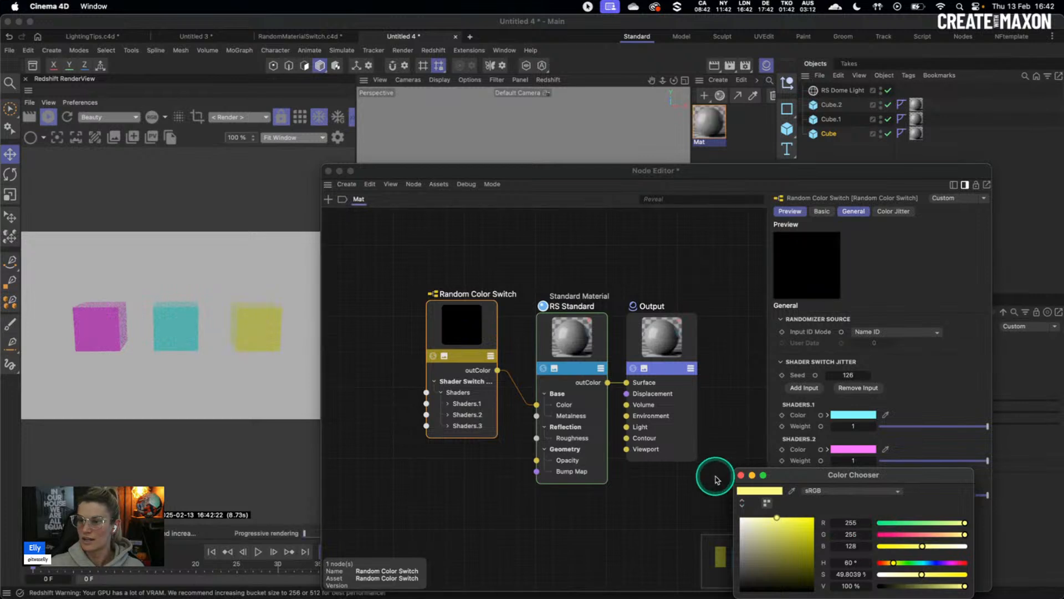
{"action": "left_click", "coordinate": [741, 475]}
{"action": "left_click_drag", "start_coordinate": [492, 171], "coordinate": [506, 301]}
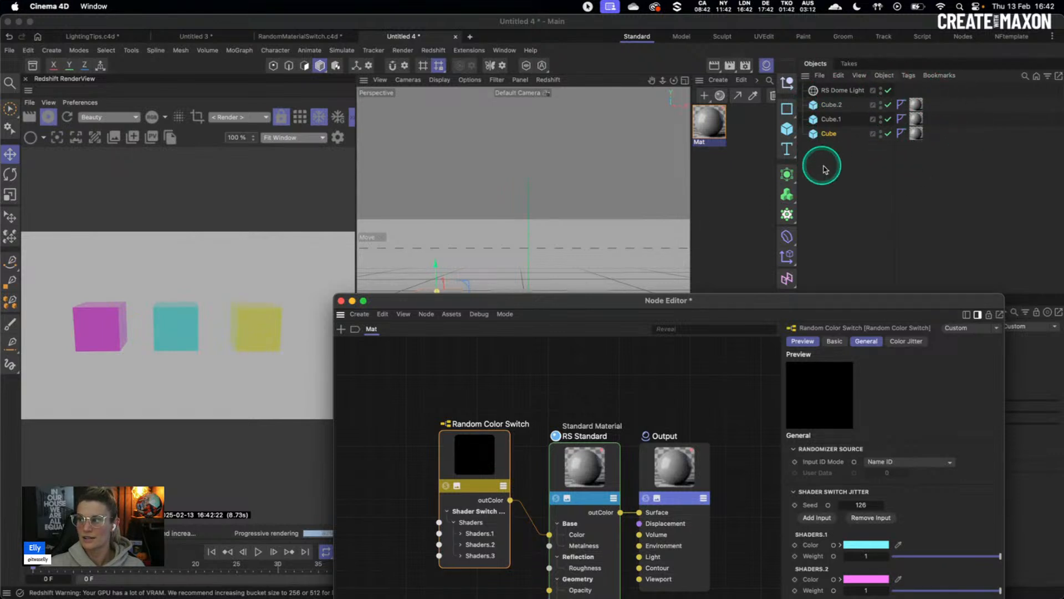
Close the node graph, load the hdr-light-studio_04 HDR image as the RS Dome Light texture, and turn off the light's environment background.
{"action": "left_click_drag", "start_coordinate": [485, 442], "coordinate": [501, 457]}
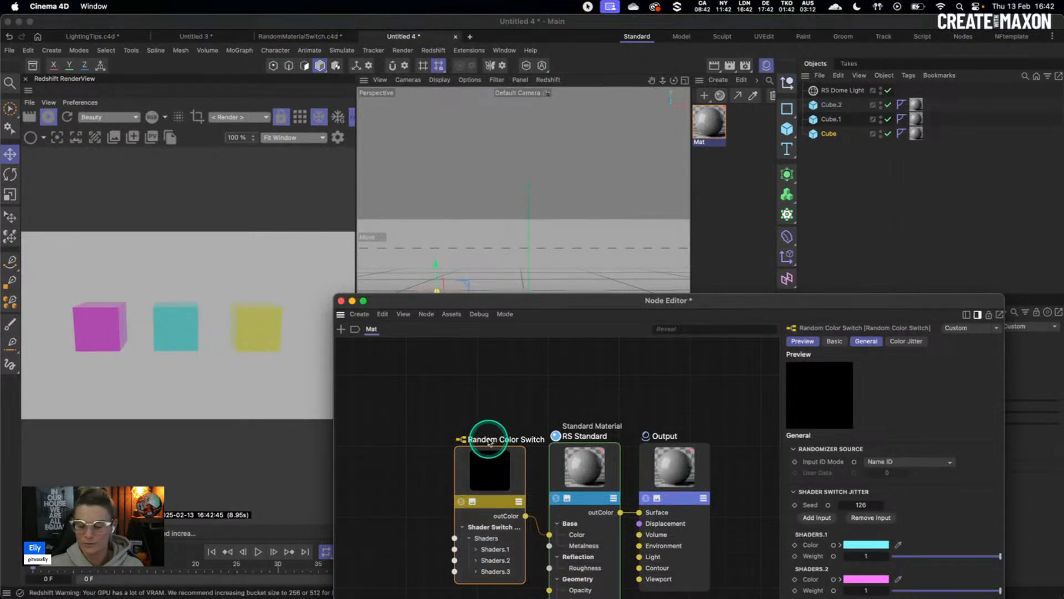
{"action": "left_click", "coordinate": [341, 301]}
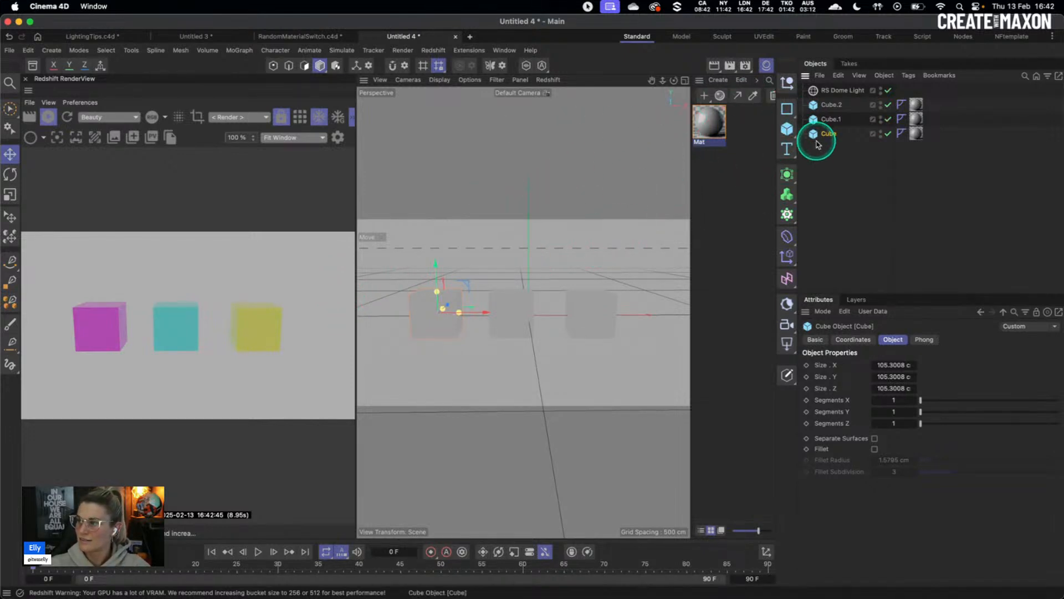
{"action": "left_click", "coordinate": [34, 71]}
{"action": "left_click", "coordinate": [62, 119]}
{"action": "type", "text": "hdr"}
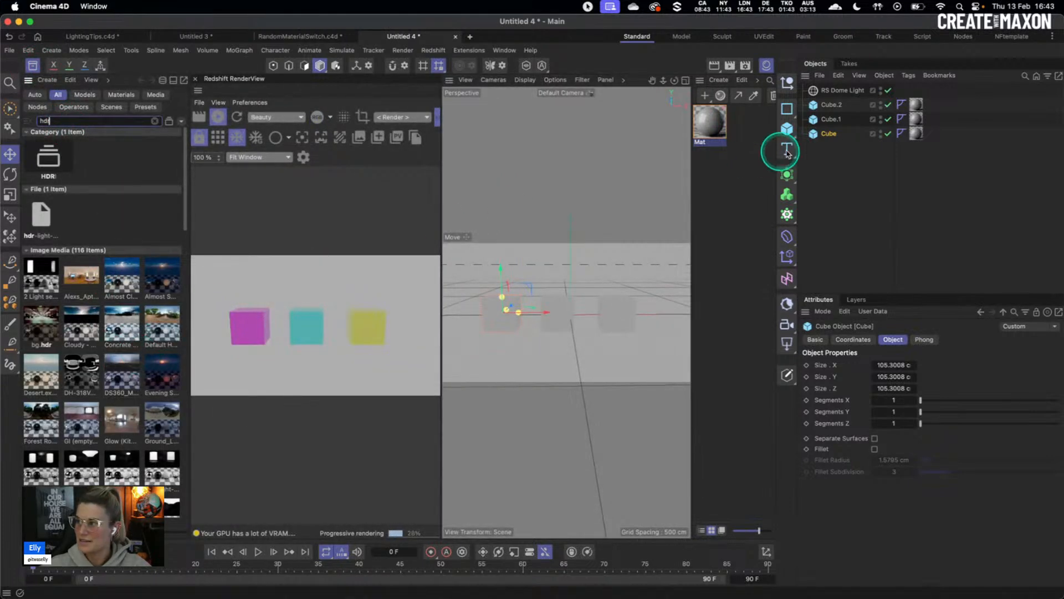
{"action": "left_click", "coordinate": [831, 90]}
{"action": "scroll", "coordinate": [131, 393], "scroll_direction": "down", "scroll_amount": 2}
{"action": "scroll", "coordinate": [130, 393], "scroll_direction": "down", "scroll_amount": 1}
{"action": "left_click_drag", "start_coordinate": [166, 435], "coordinate": [961, 520]}
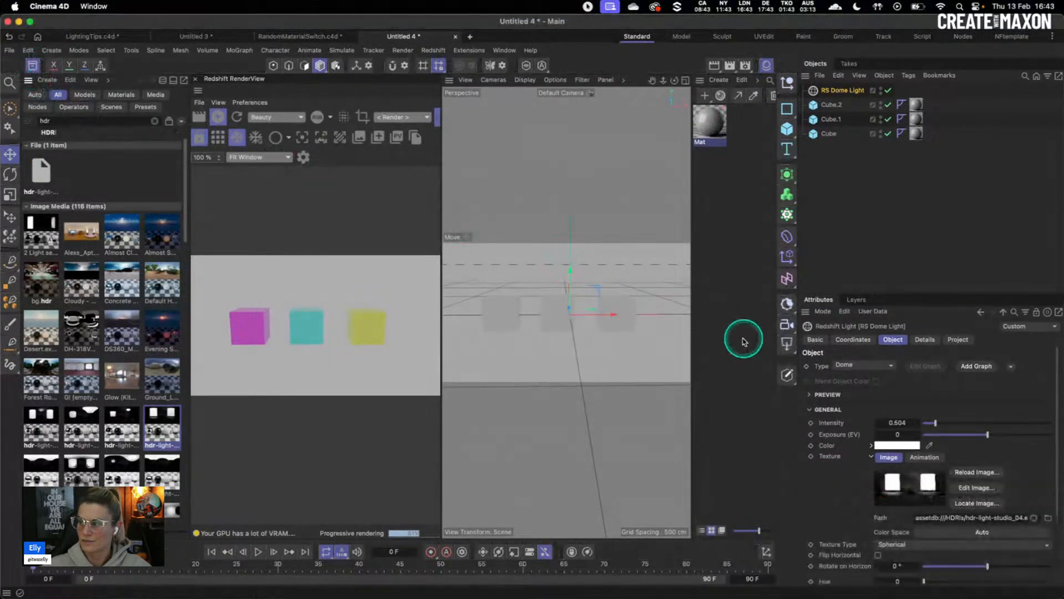
{"action": "left_click", "coordinate": [32, 66]}
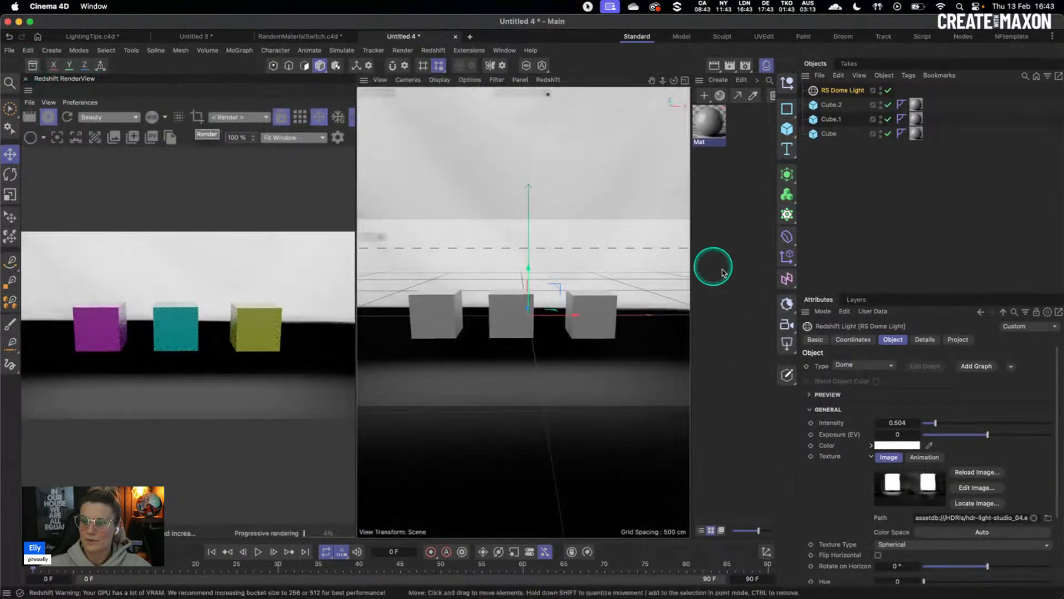
{"action": "scroll", "coordinate": [865, 510], "scroll_direction": "down", "scroll_amount": 4}
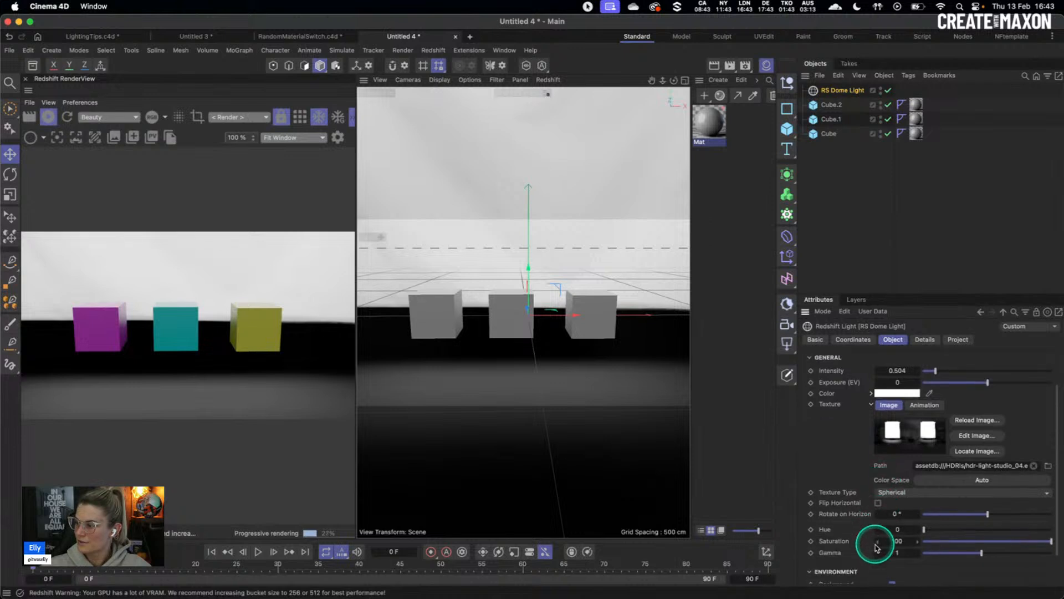
{"action": "left_click", "coordinate": [892, 546]}
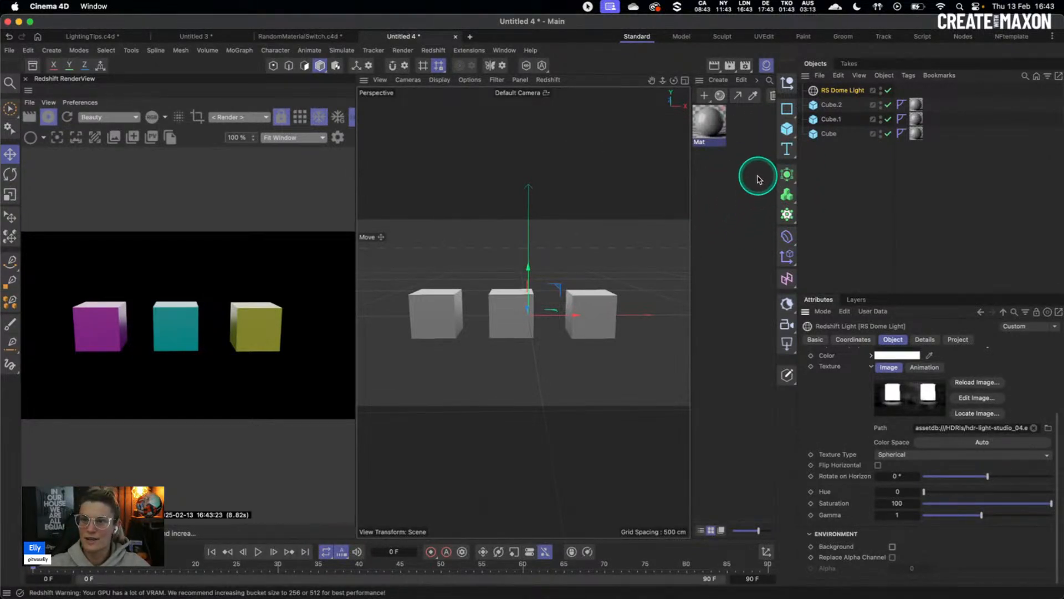
Remove the material tags from all three cubes and delete the Mat material.
{"action": "left_click_drag", "start_coordinate": [954, 90], "coordinate": [916, 135]}
{"action": "key", "text": "Delete"}
{"action": "left_click", "coordinate": [710, 124]}
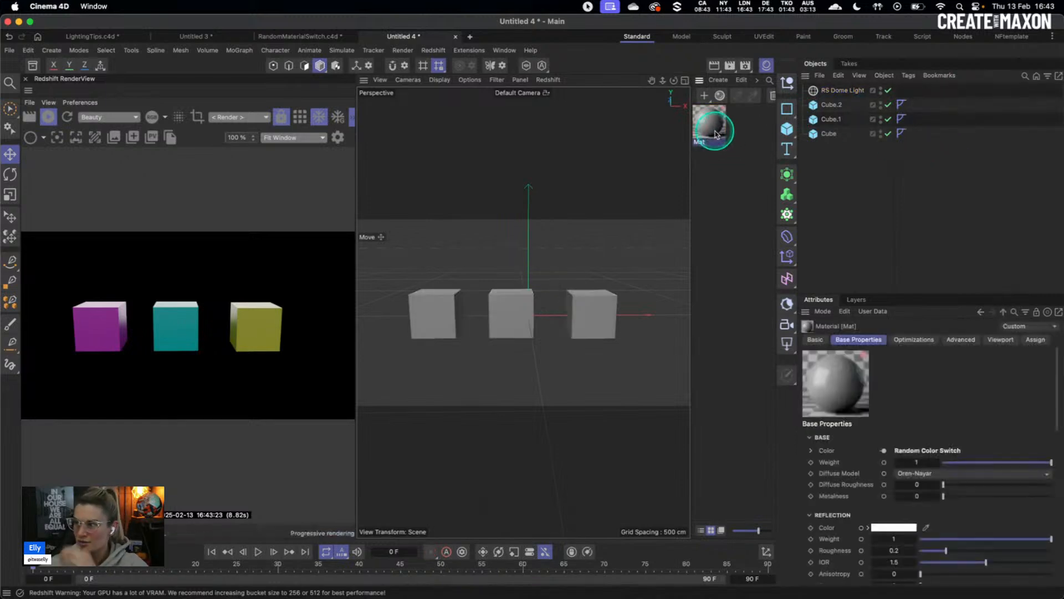
{"action": "key", "text": "Delete"}
Create a new Redshift material and name it Brand Ref.
{"action": "double_click", "coordinate": [711, 137]}
{"action": "double_click", "coordinate": [701, 142]}
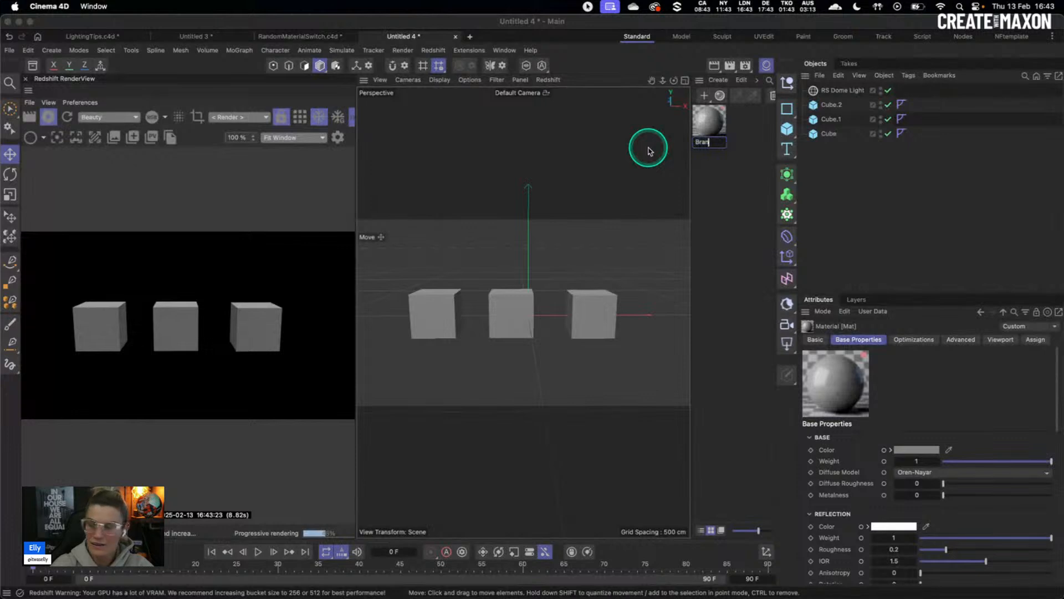
{"action": "type", "text": "Brand Ref"}
{"action": "left_click", "coordinate": [724, 174]}
Create another new Redshift material and name it Cube1.
{"action": "double_click", "coordinate": [724, 164]}
{"action": "double_click", "coordinate": [702, 142]}
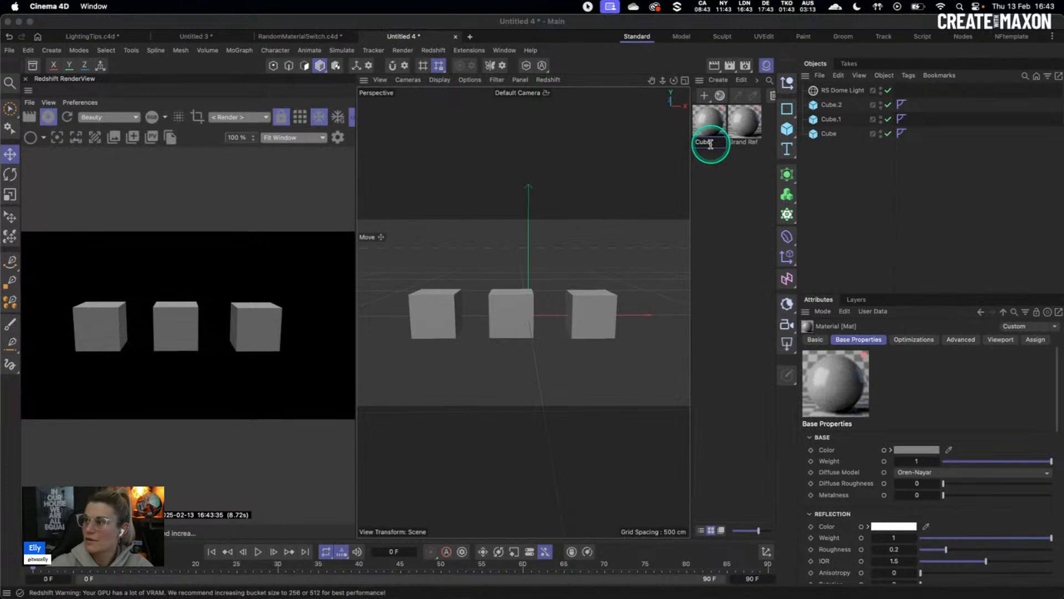
{"action": "double_click", "coordinate": [713, 143]}
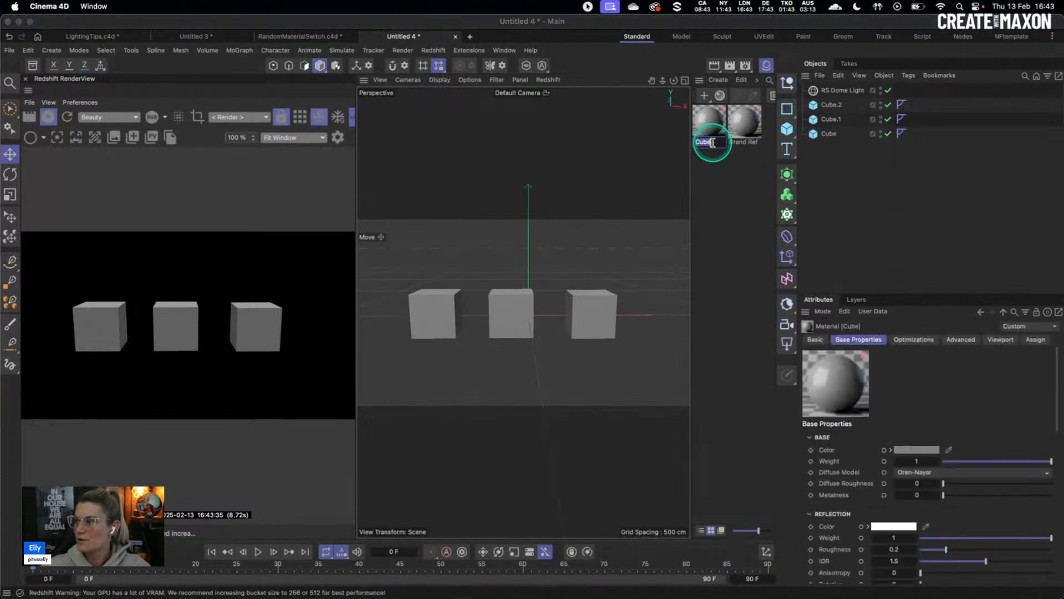
{"action": "left_click", "coordinate": [721, 164]}
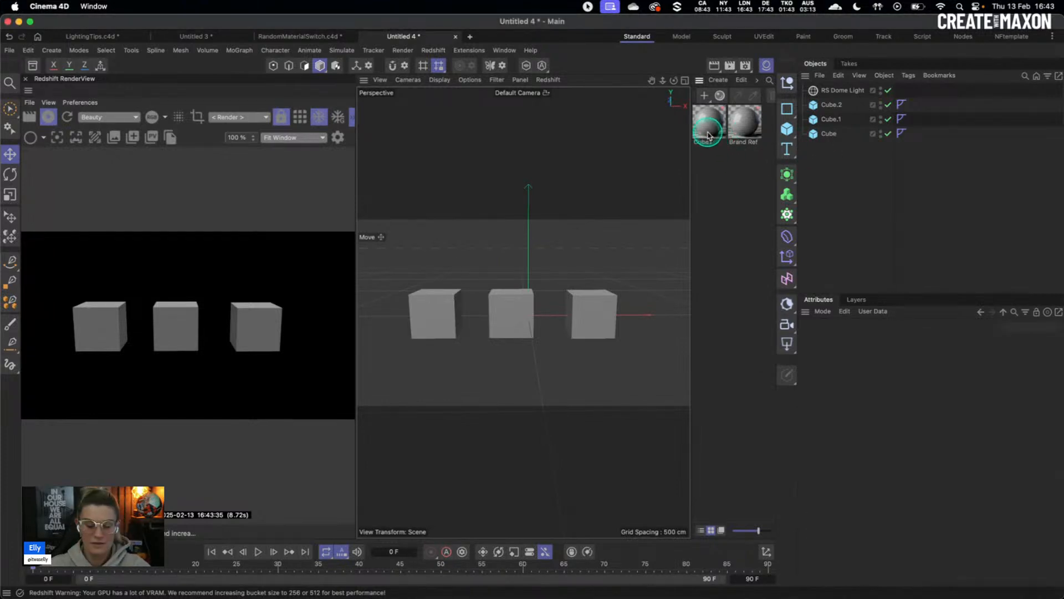
Duplicate the Cube1 material twice and name the copies Cube2 and Cube3.
{"action": "left_click_drag", "start_coordinate": [707, 136], "coordinate": [713, 136], "text": "ctrl"}
{"action": "double_click", "coordinate": [713, 145]}
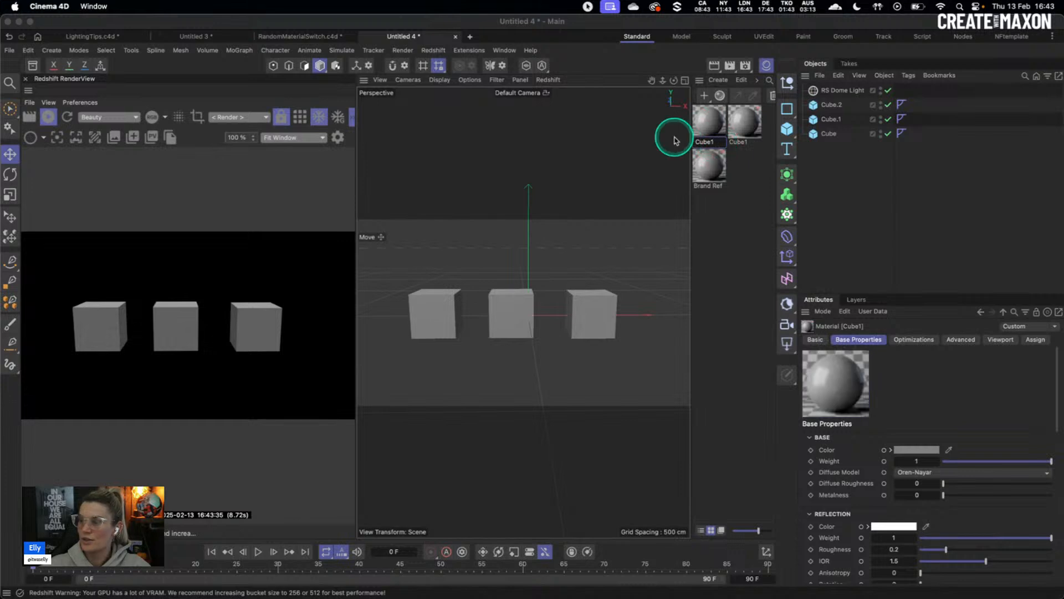
{"action": "type", "text": "Cube2"}
{"action": "left_click", "coordinate": [720, 138]}
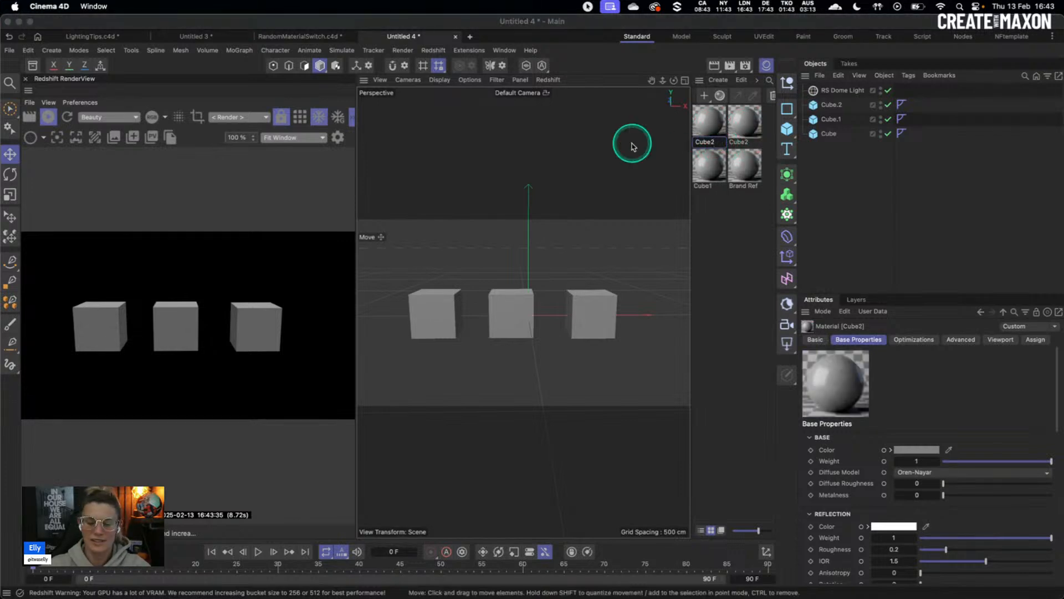
{"action": "left_click", "coordinate": [731, 210]}
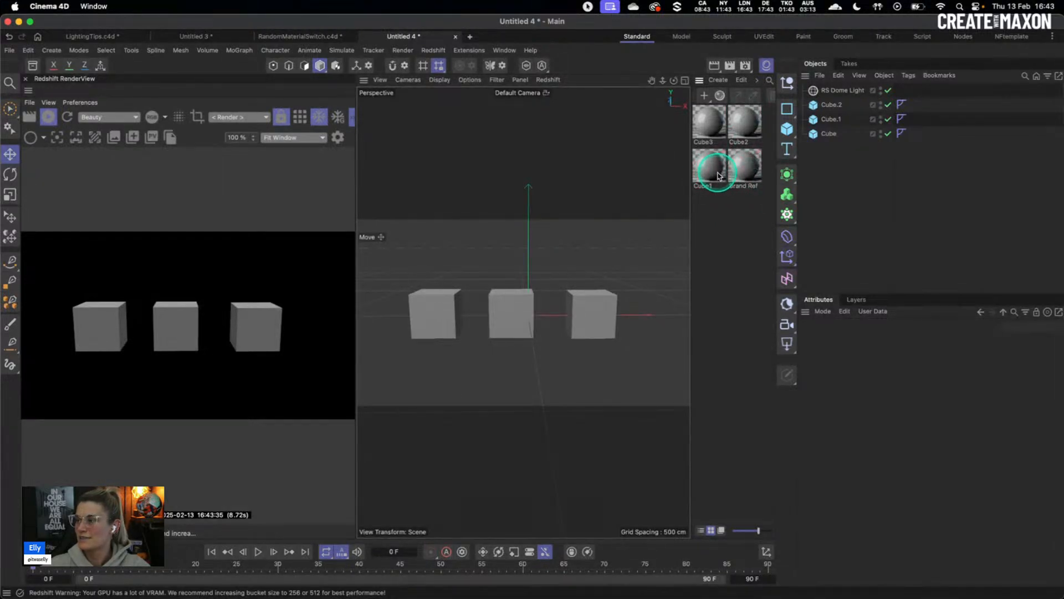
Assign material Cube1 to the Cube object, Cube2 to Cube.1, and Cube3 to Cube.2.
{"action": "left_click_drag", "start_coordinate": [828, 132], "coordinate": [829, 134]}
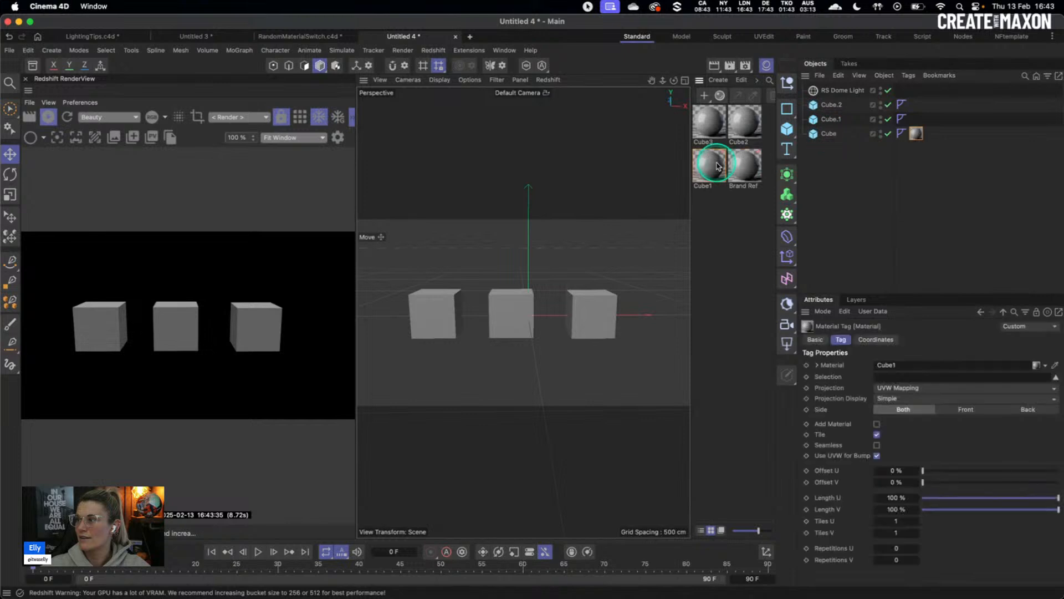
{"action": "left_click_drag", "start_coordinate": [746, 128], "coordinate": [823, 120]}
{"action": "left_click_drag", "start_coordinate": [711, 129], "coordinate": [830, 108]}
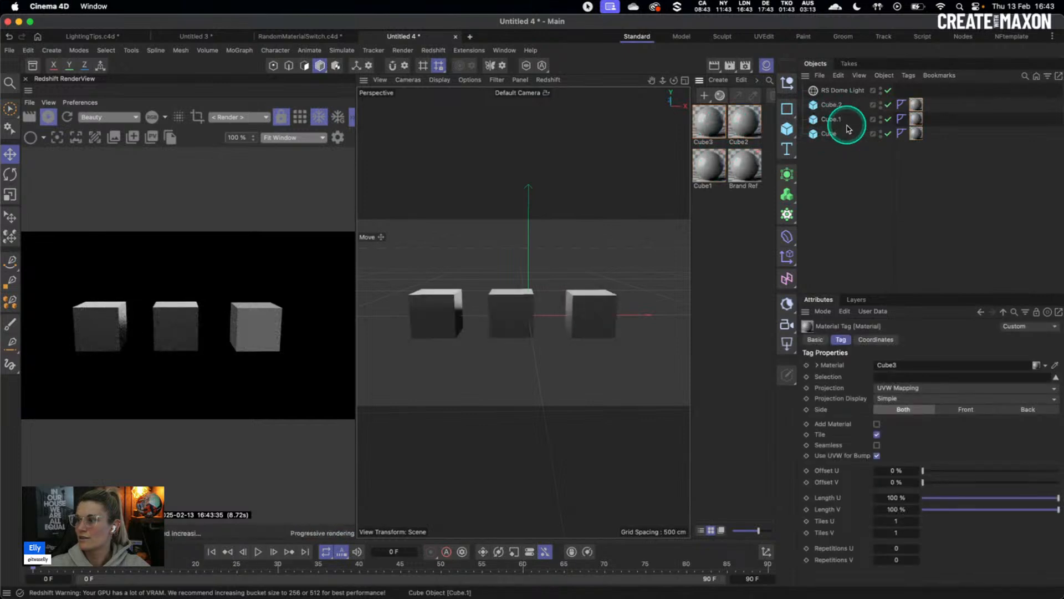
In the Brand Ref material graph, replace the RS Standard node with a Color Abs node.
{"action": "double_click", "coordinate": [749, 170]}
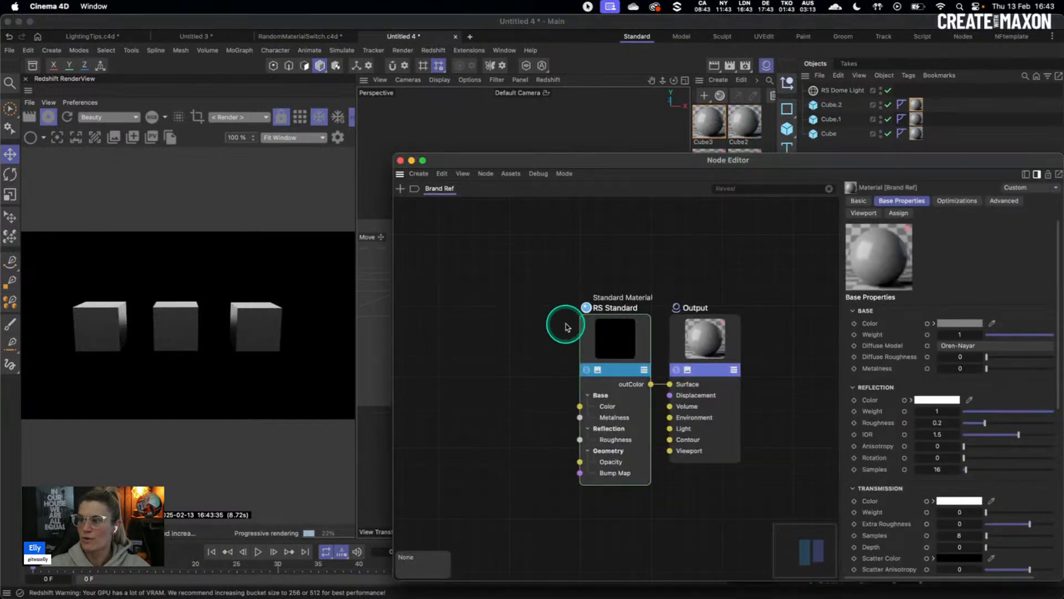
{"action": "left_click", "coordinate": [606, 333]}
{"action": "key", "text": "Delete"}
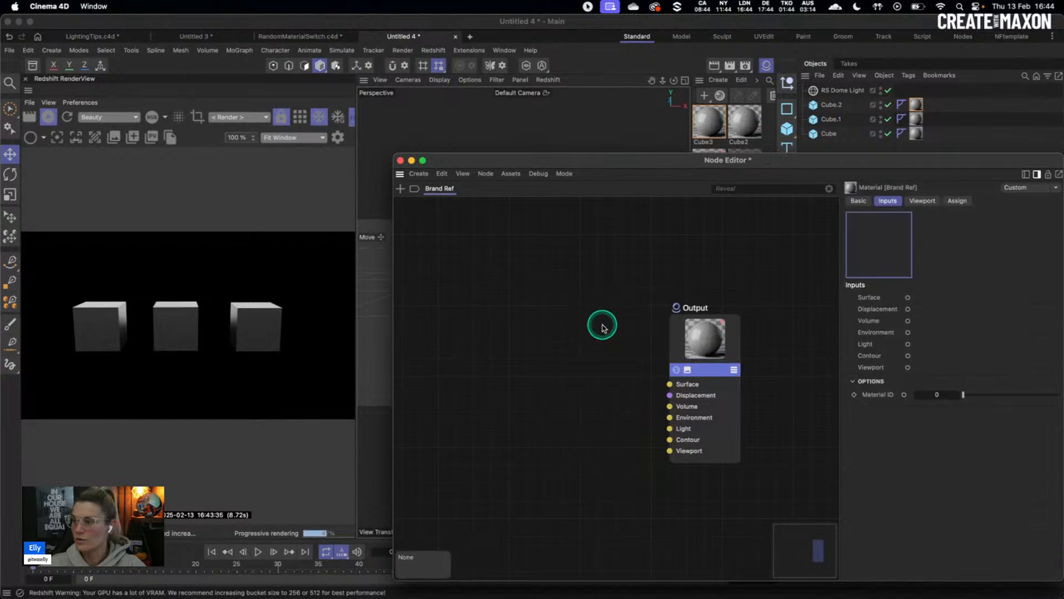
{"action": "double_click", "coordinate": [604, 330]}
{"action": "type", "text": "color"}
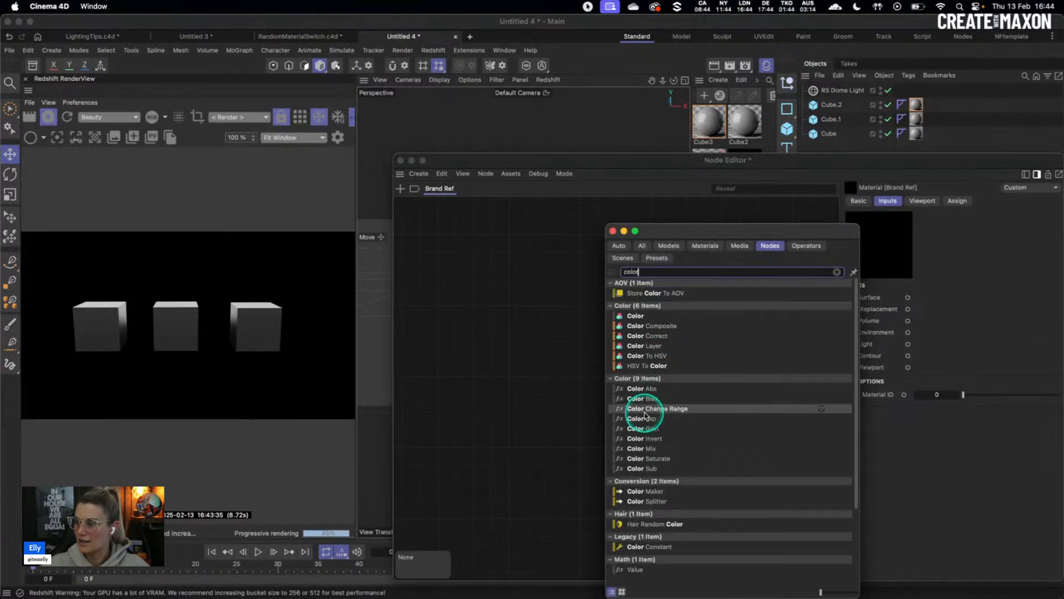
{"action": "left_click_drag", "start_coordinate": [663, 385], "coordinate": [591, 348]}
Set the Color Abs input to red (RGB 194, 22, 22), connect its outColor to the Output's Surface, and close the graph.
{"action": "left_click", "coordinate": [948, 305]}
{"action": "left_click", "coordinate": [896, 378]}
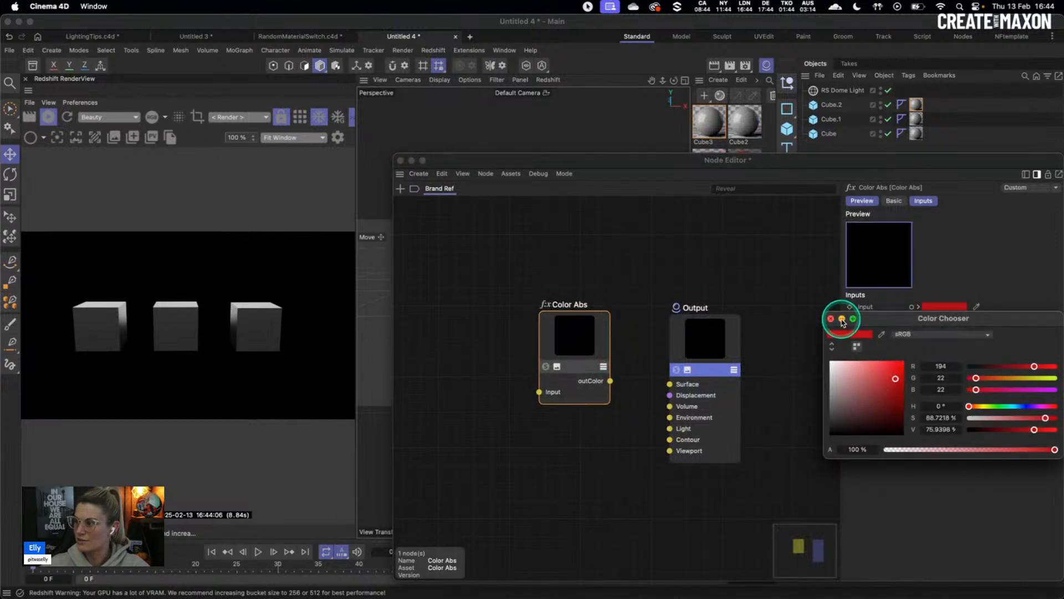
{"action": "left_click", "coordinate": [830, 319]}
{"action": "left_click_drag", "start_coordinate": [610, 381], "coordinate": [671, 384]}
{"action": "left_click_drag", "start_coordinate": [572, 348], "coordinate": [606, 335]}
{"action": "left_click", "coordinate": [701, 339]}
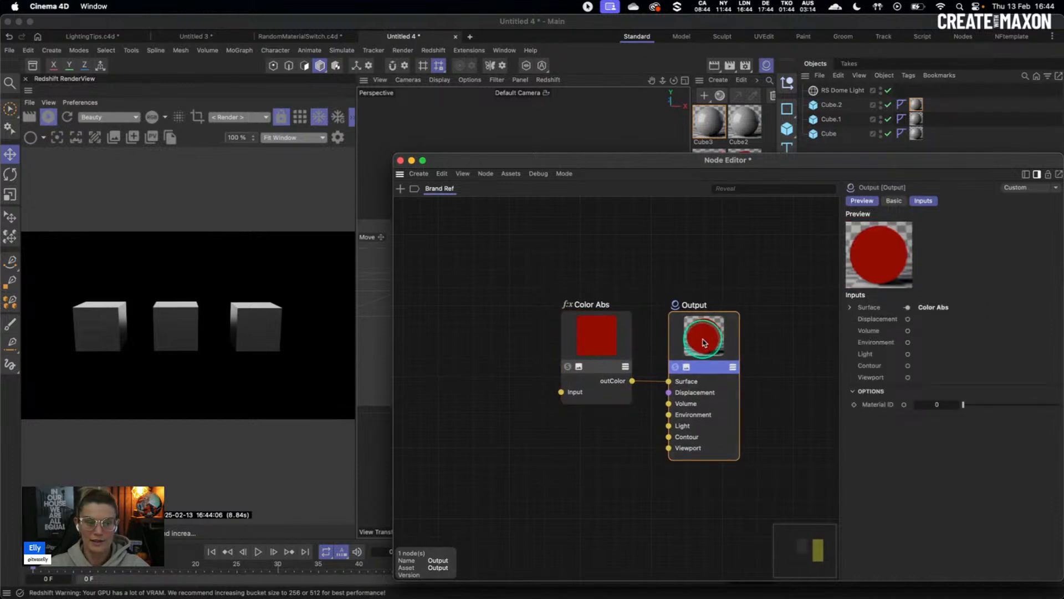
{"action": "left_click", "coordinate": [400, 160]}
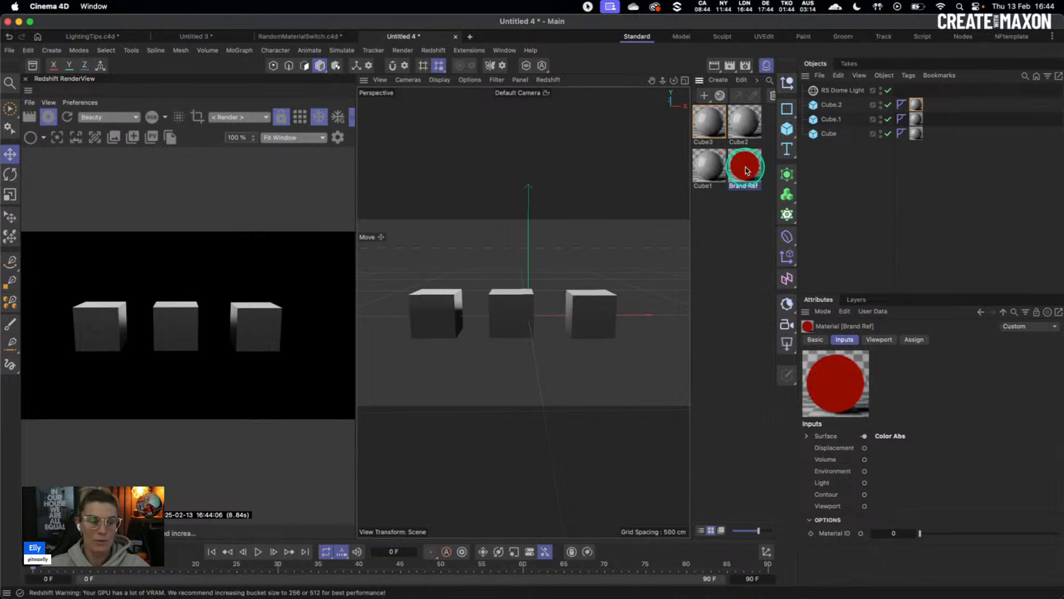
Open the Cube1 material graph and add a Reference node beside RS Standard.
{"action": "double_click", "coordinate": [708, 175]}
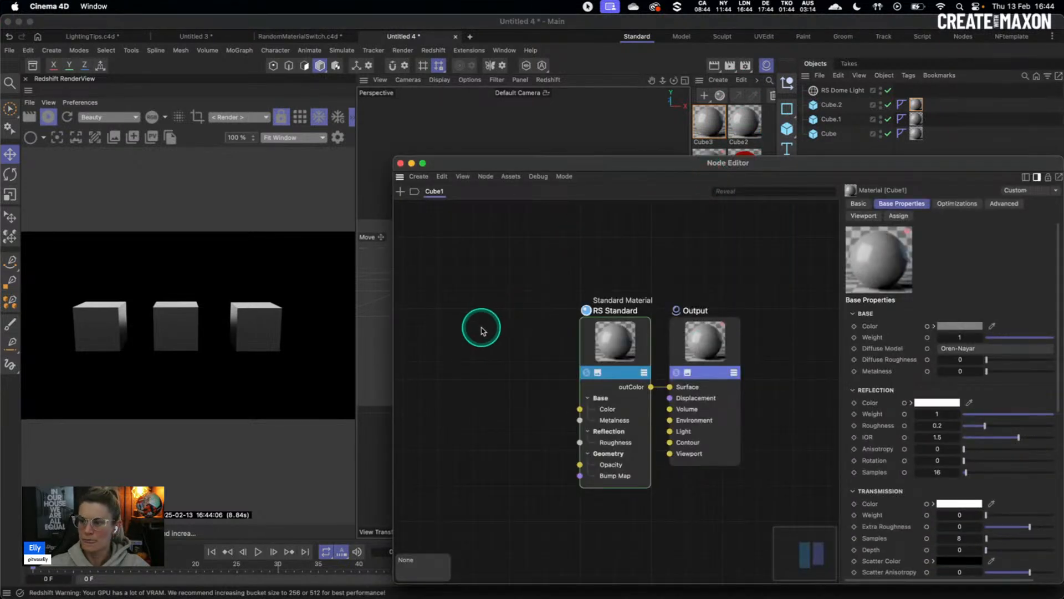
{"action": "key", "text": "shift+c"}
{"action": "type", "text": "refe"}
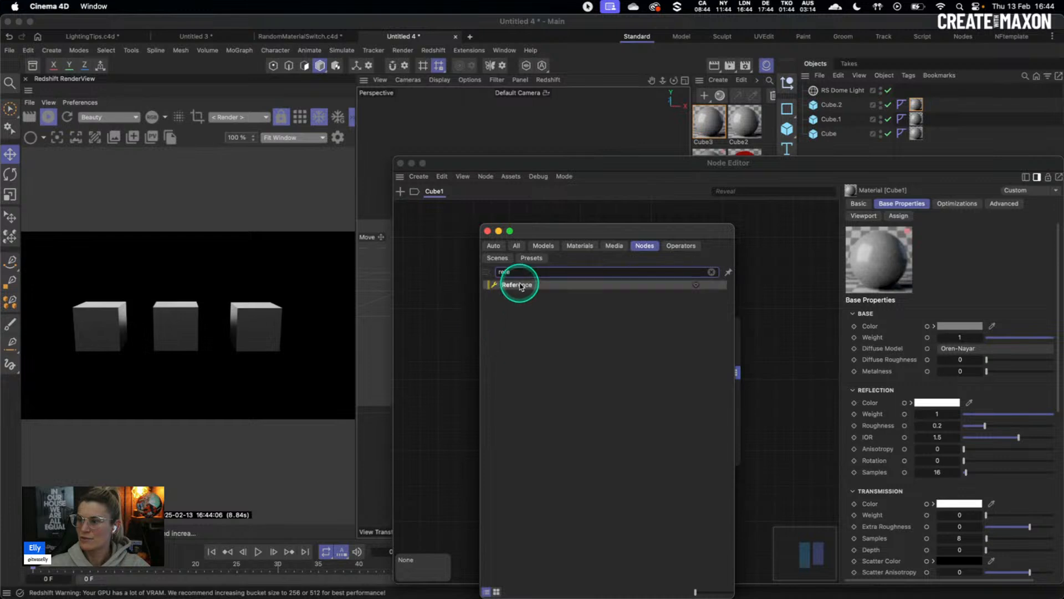
{"action": "left_click_drag", "start_coordinate": [517, 285], "coordinate": [453, 294]}
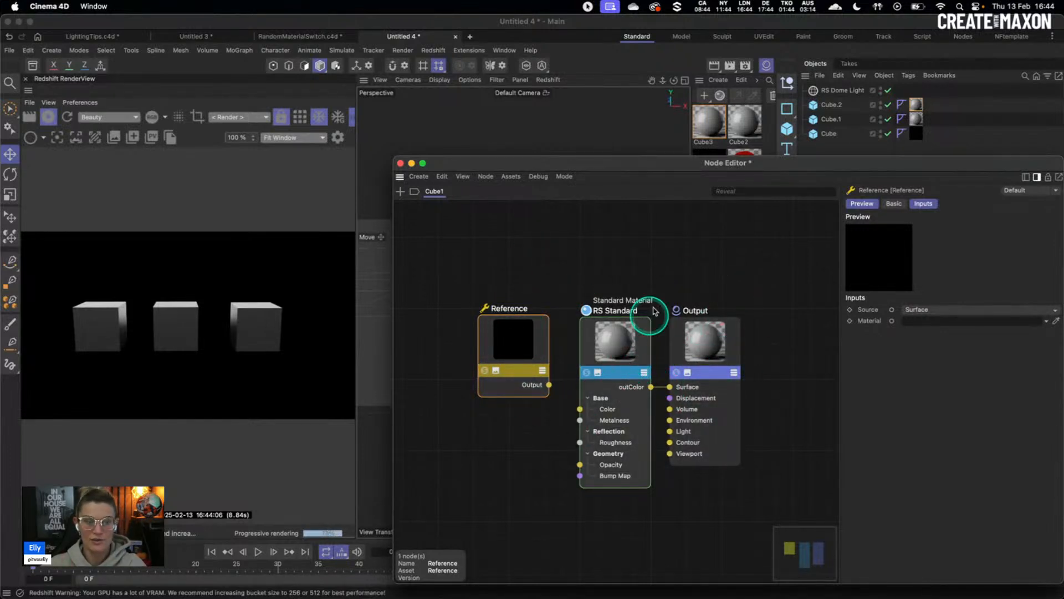
Set the Reference node's material to Brand Ref and connect its output to the Base Color of Cube1's RS Standard.
{"action": "left_click_drag", "start_coordinate": [801, 166], "coordinate": [689, 209]}
{"action": "left_click_drag", "start_coordinate": [744, 165], "coordinate": [763, 206]}
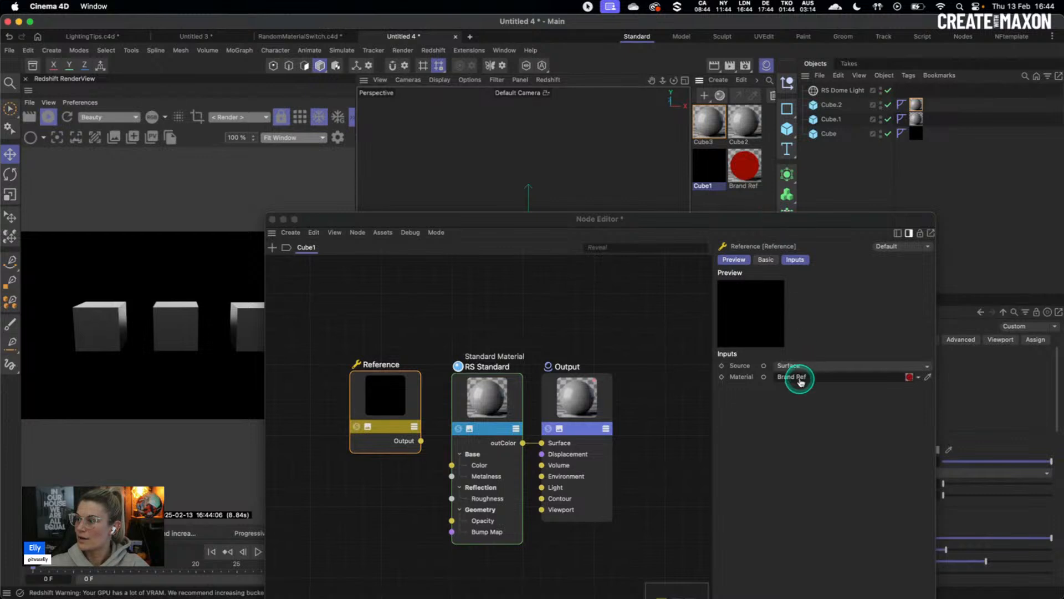
{"action": "left_click_drag", "start_coordinate": [421, 441], "coordinate": [451, 464]}
Raise the Metalness of Cube1's RS Standard to about 0.46 and close the graph.
{"action": "left_click", "coordinate": [484, 404]}
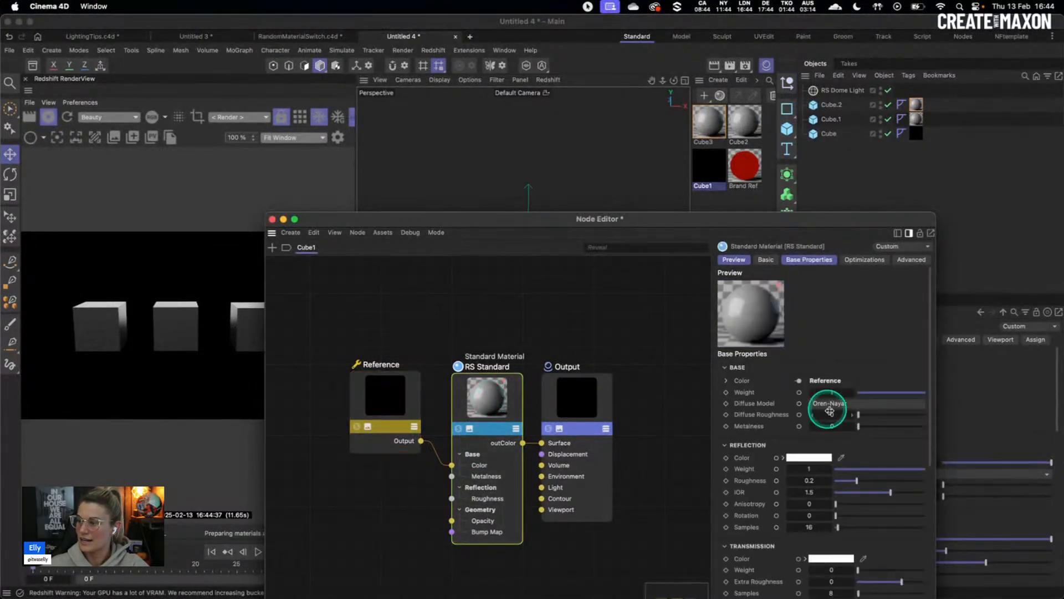
{"action": "left_click_drag", "start_coordinate": [895, 428], "coordinate": [902, 430]}
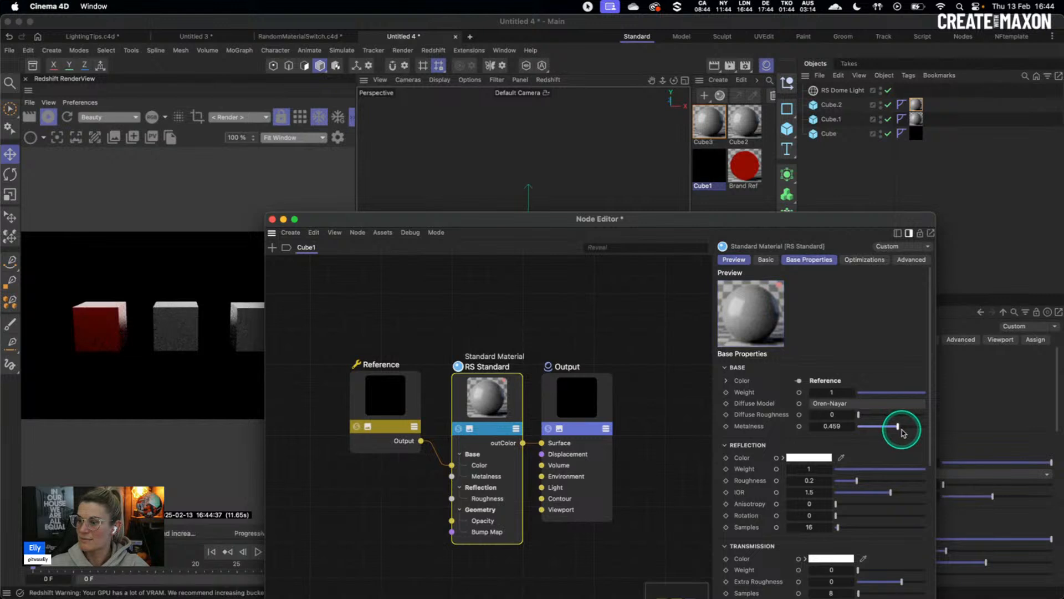
{"action": "left_click", "coordinate": [395, 392]}
{"action": "left_click", "coordinate": [272, 219]}
Open the Cube2 material graph and add a Reference node.
{"action": "double_click", "coordinate": [740, 132]}
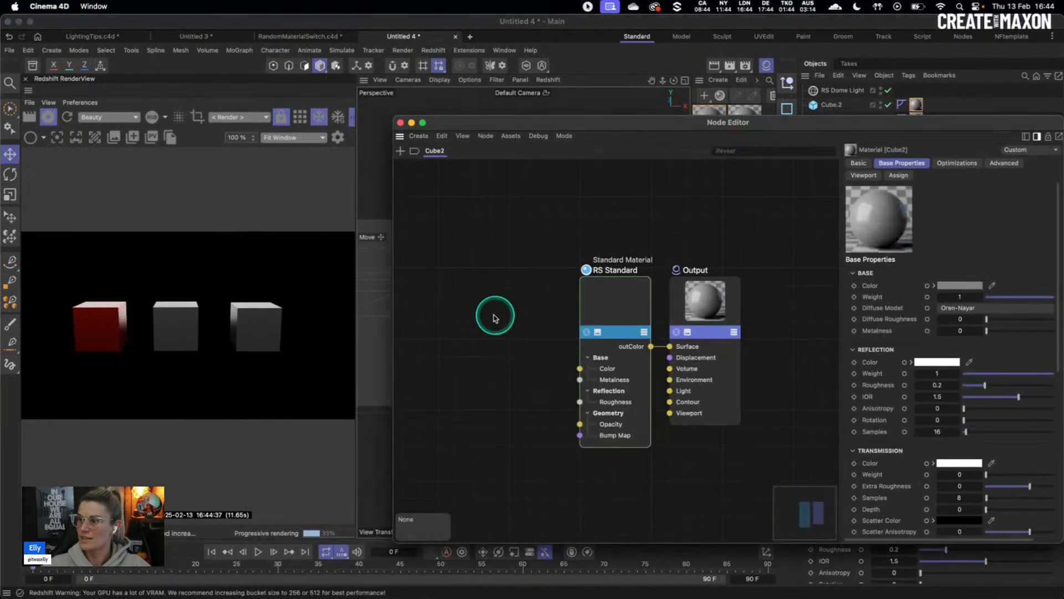
{"action": "key", "text": "Tab"}
{"action": "type", "text": "ref"}
{"action": "double_click", "coordinate": [527, 316]}
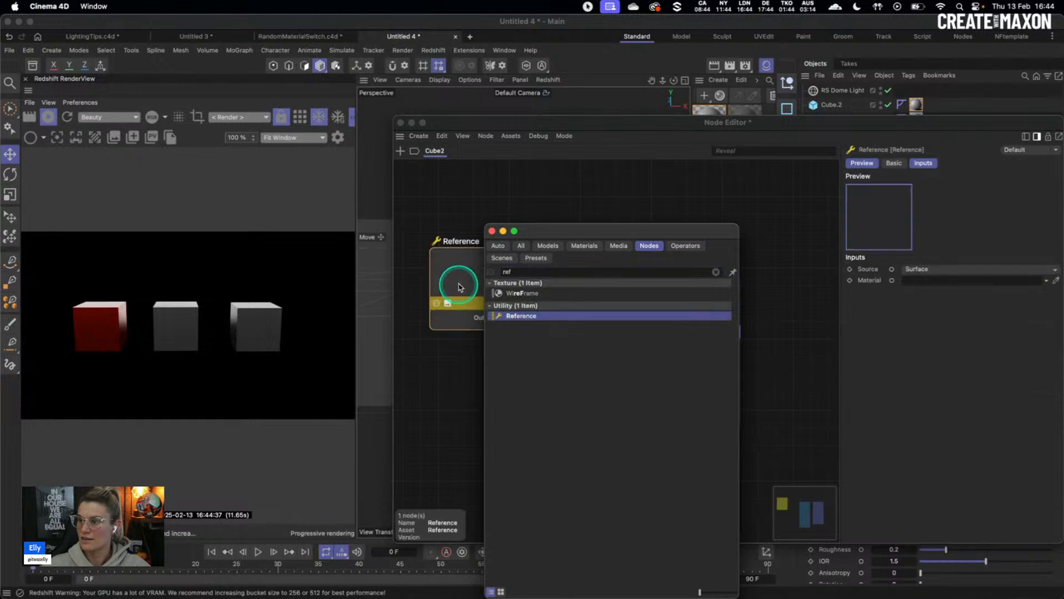
Point Cube2's Reference node at Brand Ref, connect its output to the RS Standard Base Color, and close the graph.
{"action": "left_click_drag", "start_coordinate": [769, 129], "coordinate": [706, 224]}
{"action": "left_click_drag", "start_coordinate": [744, 165], "coordinate": [865, 374]}
{"action": "left_click_drag", "start_coordinate": [444, 424], "coordinate": [517, 463]}
{"action": "left_click_drag", "start_coordinate": [397, 380], "coordinate": [426, 367]}
{"action": "left_click", "coordinate": [573, 396]}
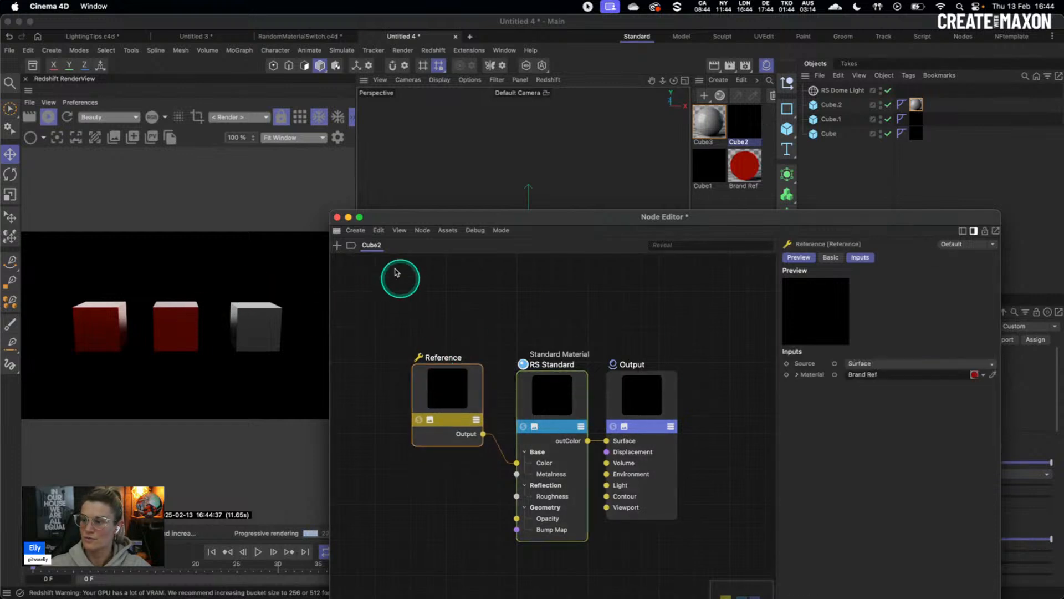
{"action": "left_click", "coordinate": [337, 217]}
Raise the RS Dome Light intensity to brighten the cubes, and apply the Cube3 material to Cube.2 again.
{"action": "left_click", "coordinate": [843, 91]}
{"action": "left_click_drag", "start_coordinate": [940, 420], "coordinate": [969, 425]}
{"action": "left_click_drag", "start_coordinate": [710, 123], "coordinate": [837, 108]}
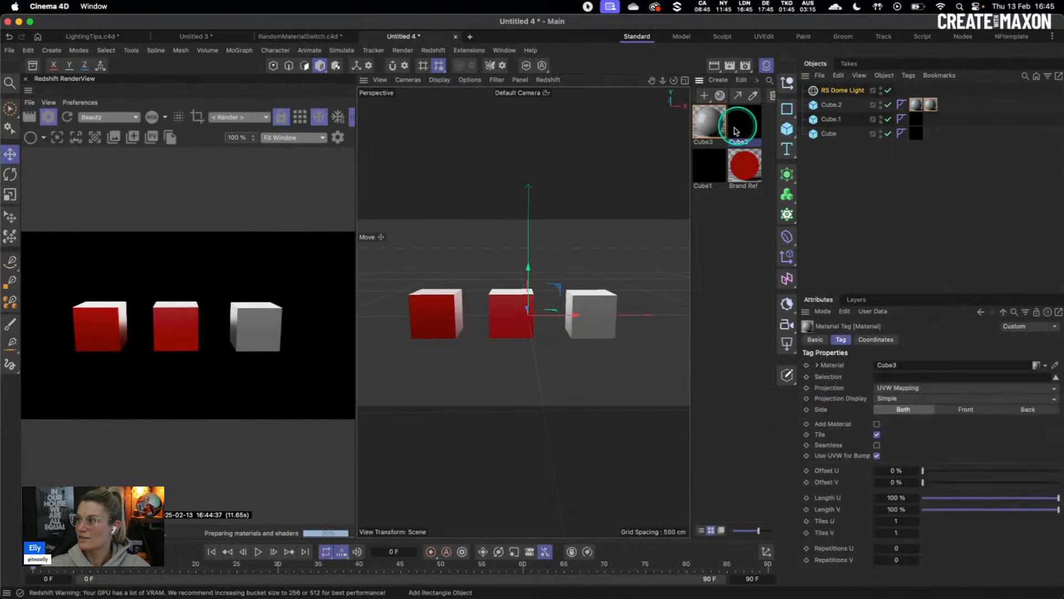
Open the Cube3 material graph, add a Reference node, and connect its output to the RS Standard Base Color.
{"action": "double_click", "coordinate": [709, 123]}
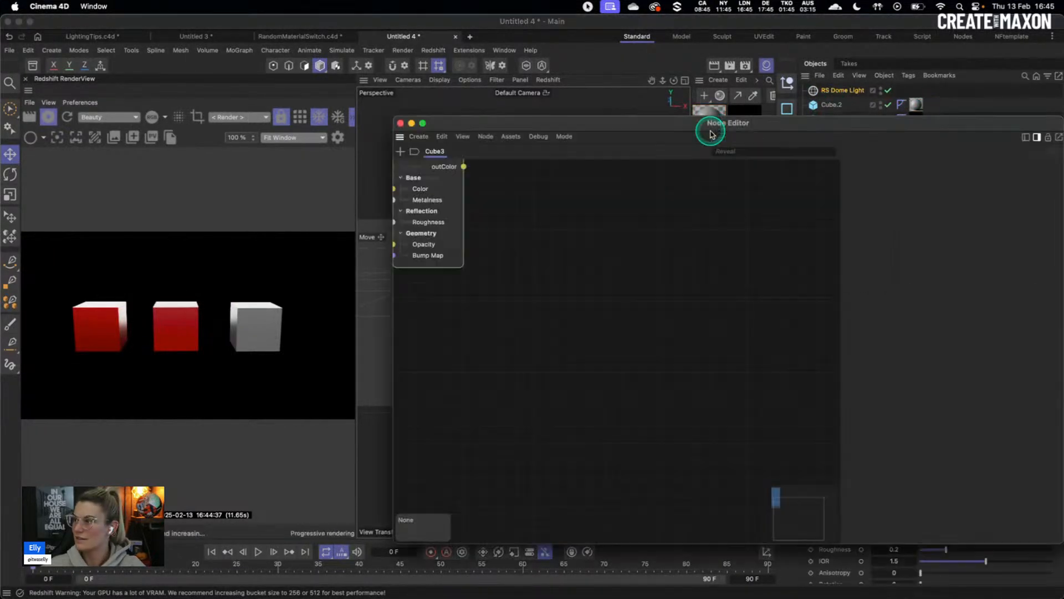
{"action": "key", "text": "shift+c"}
{"action": "type", "text": "ref"}
{"action": "left_click_drag", "start_coordinate": [538, 315], "coordinate": [580, 368]}
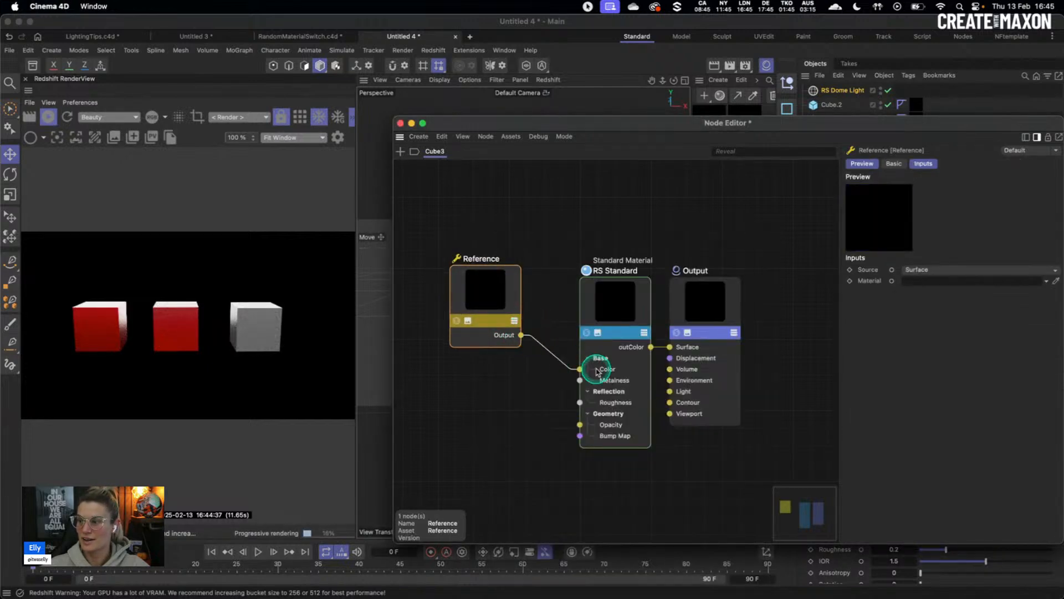
Point Cube3's Reference node at the Brand Ref material and set its RS Standard transmission weight to about 0.463.
{"action": "left_click_drag", "start_coordinate": [815, 121], "coordinate": [721, 212]}
{"action": "left_click_drag", "start_coordinate": [745, 165], "coordinate": [814, 367]}
{"action": "left_click", "coordinate": [552, 380]}
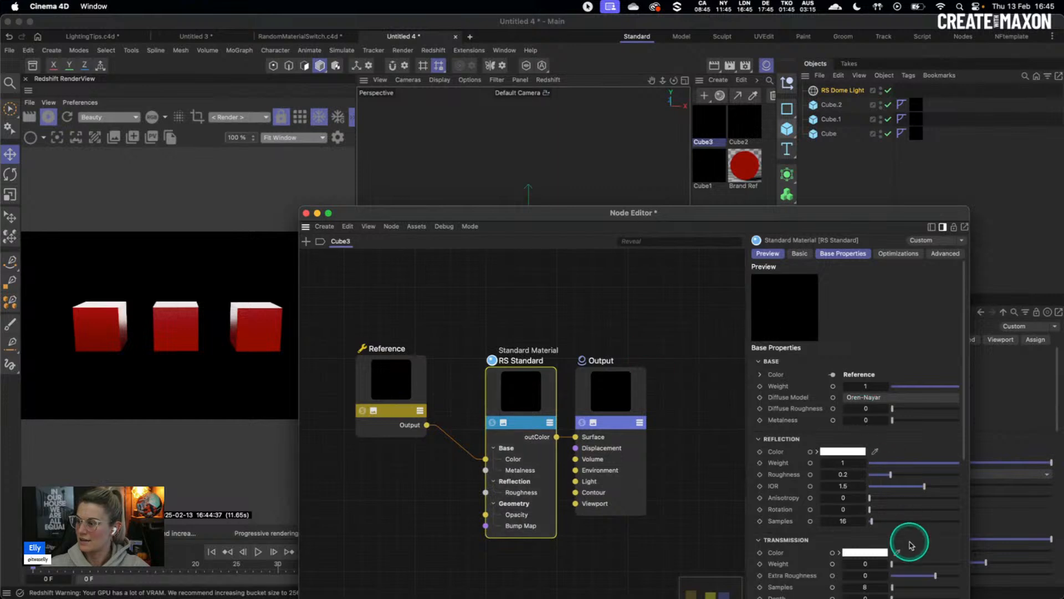
{"action": "left_click", "coordinate": [930, 562]}
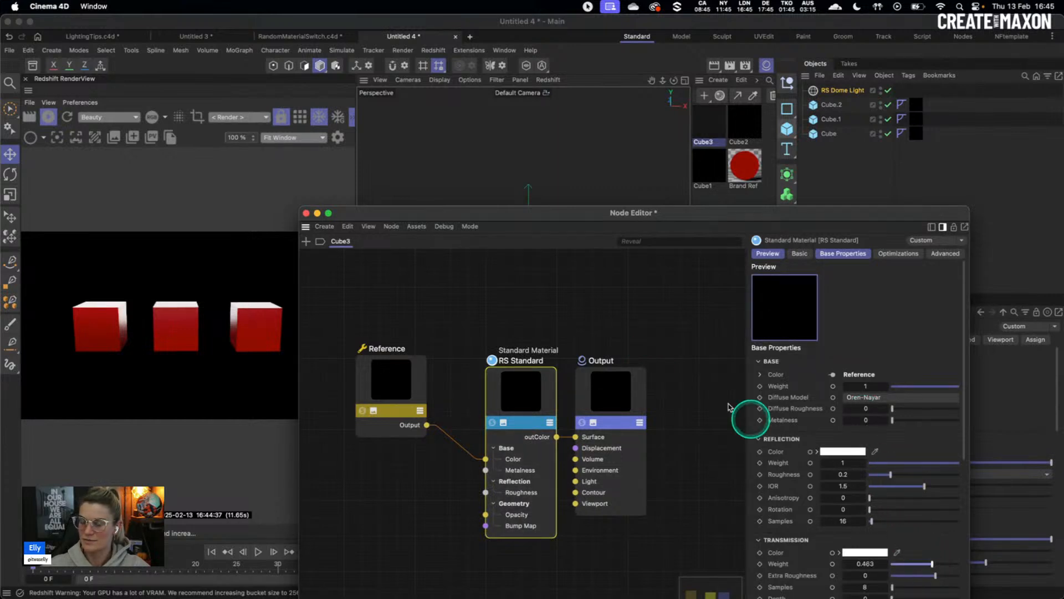
{"action": "left_click", "coordinate": [306, 213]}
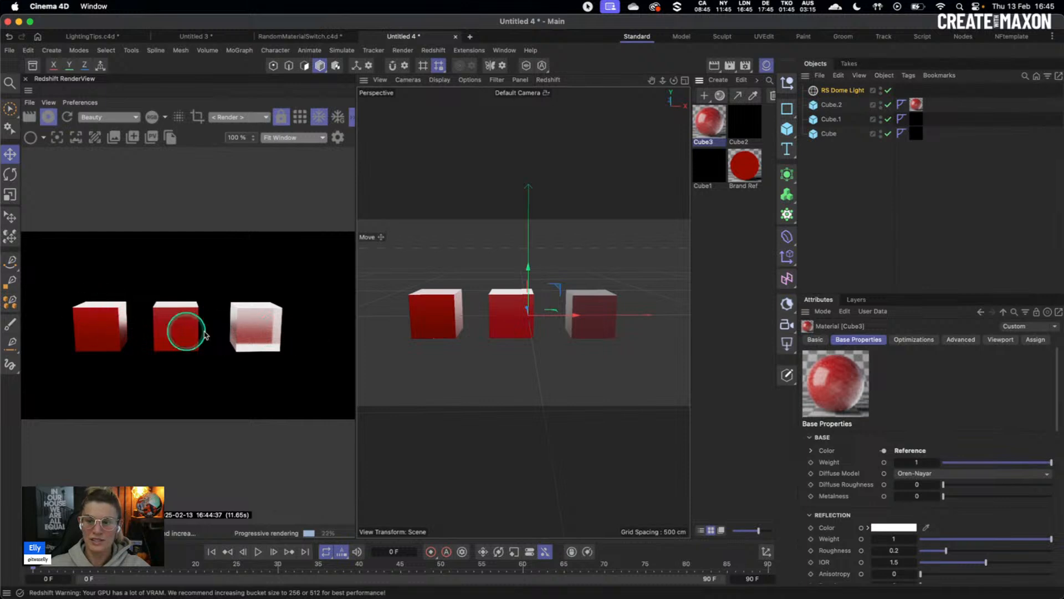
Change the Brand Ref material's Color Abs input color to blue and restart the render.
{"action": "left_click_drag", "start_coordinate": [747, 172], "coordinate": [292, 327]}
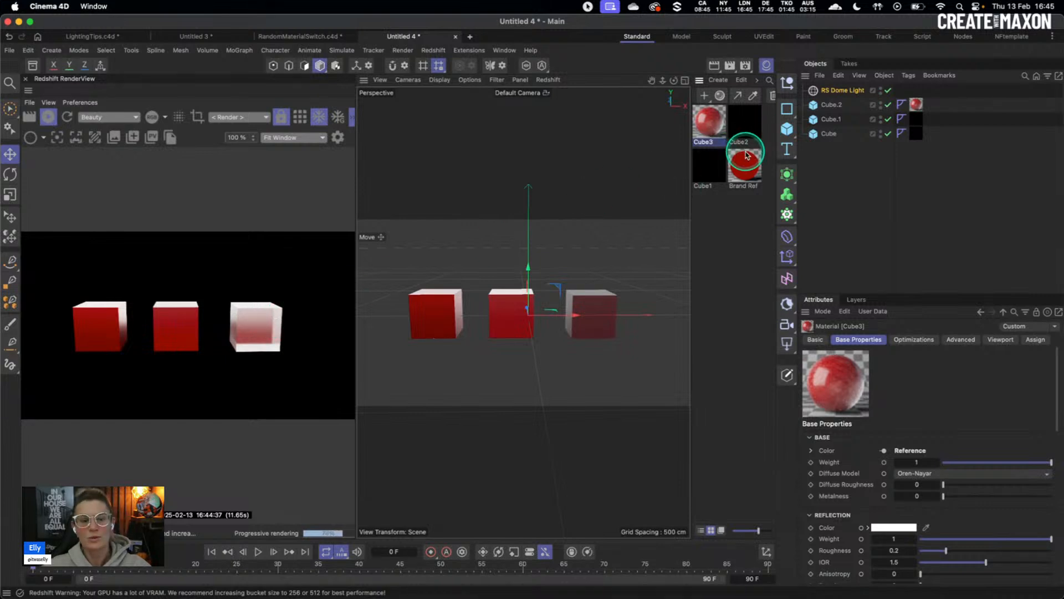
{"action": "mouse_move", "coordinate": [748, 157]}
{"action": "left_mouse_down"}
{"action": "mouse_move", "coordinate": [713, 178]}
{"action": "mouse_move", "coordinate": [747, 171]}
{"action": "left_mouse_up"}
{"action": "double_click", "coordinate": [748, 171]}
{"action": "left_click", "coordinate": [527, 317]}
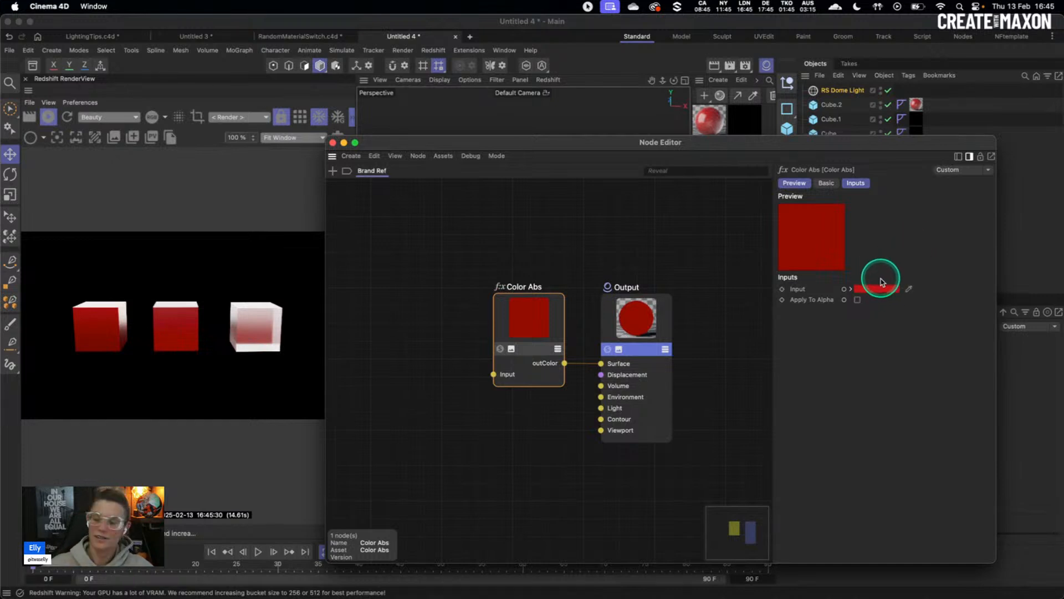
{"action": "left_click", "coordinate": [880, 289]}
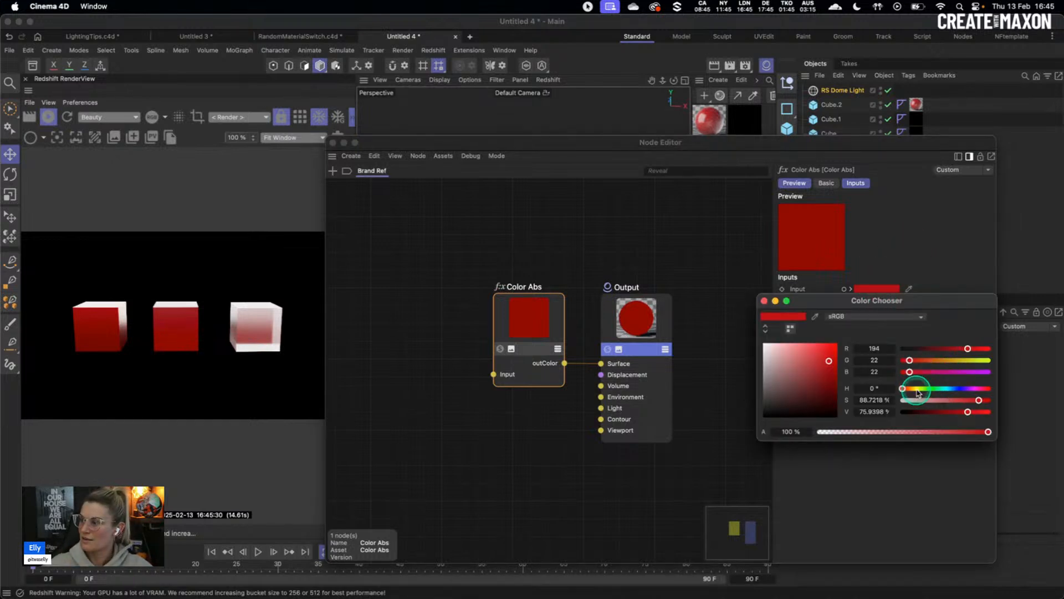
{"action": "left_click_drag", "start_coordinate": [917, 392], "coordinate": [953, 388]}
{"action": "left_click", "coordinate": [764, 300]}
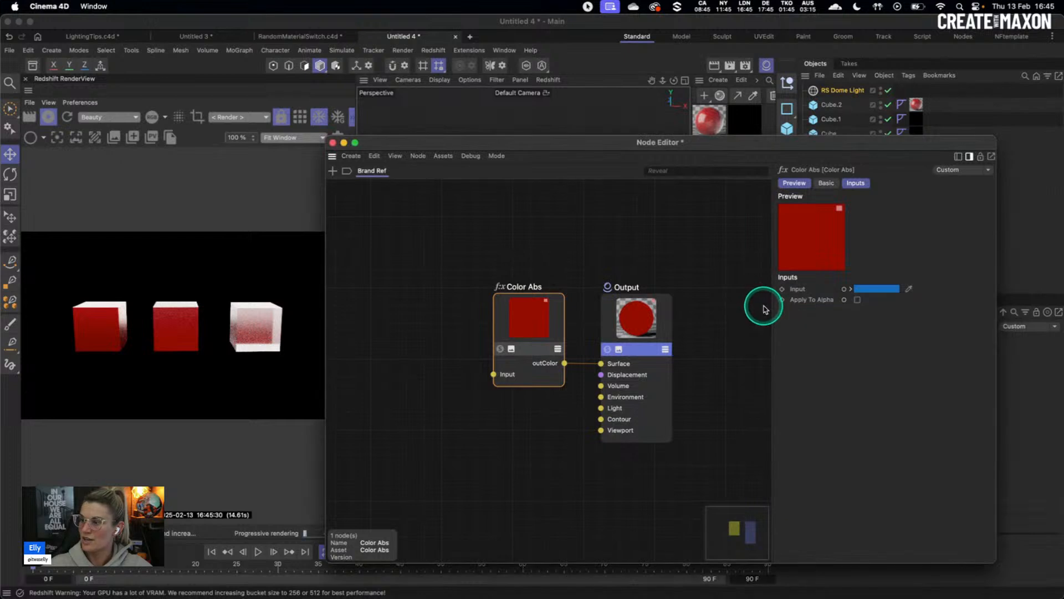
{"action": "left_click_drag", "start_coordinate": [551, 321], "coordinate": [541, 313]}
{"action": "left_click", "coordinate": [67, 116]}
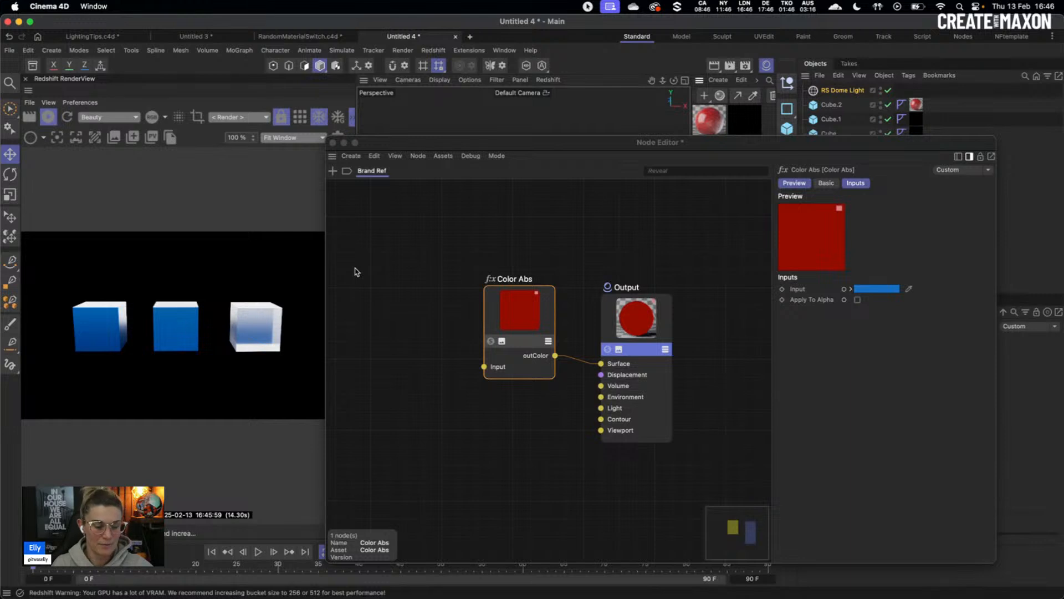
{"action": "left_click", "coordinate": [333, 143]}
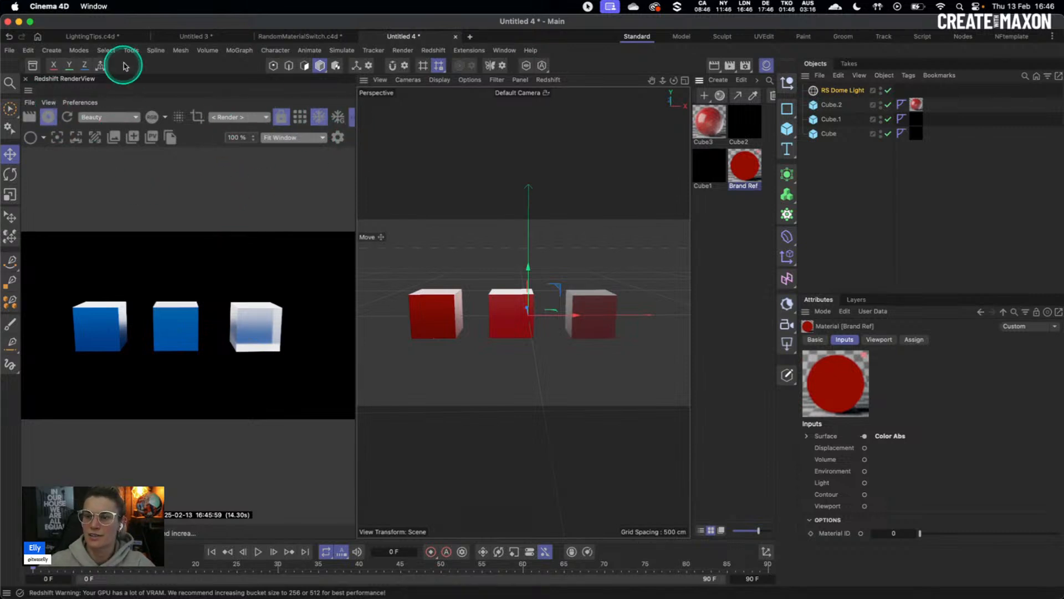
In RandomMaterialSwitch.c4d, open the Mat.1 graph and delete the Random Material Switch and the unnamed Standard Material node.
{"action": "left_click", "coordinate": [294, 36]}
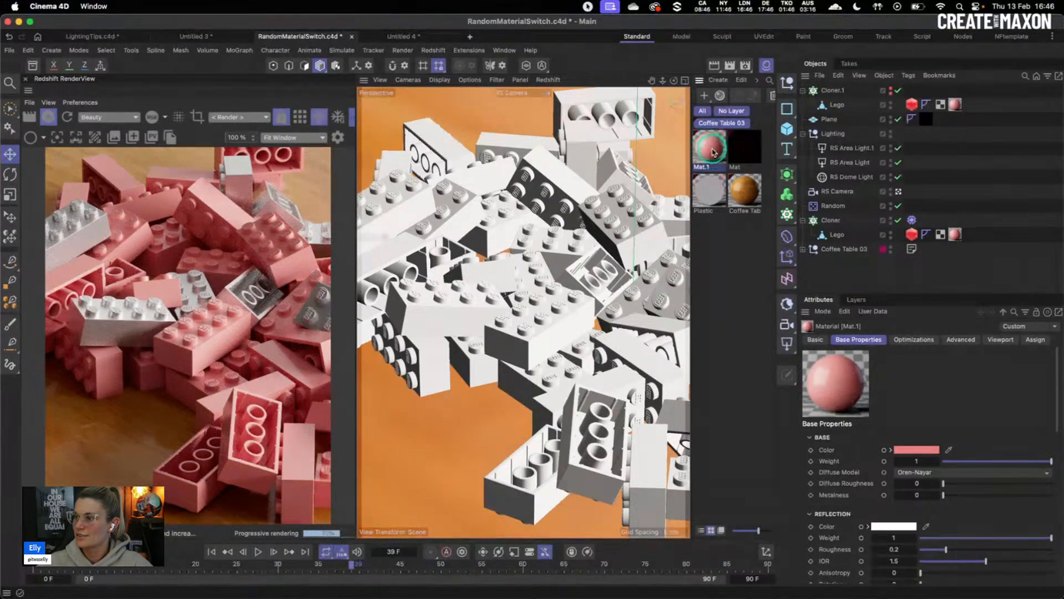
{"action": "double_click", "coordinate": [711, 148]}
{"action": "left_click_drag", "start_coordinate": [532, 394], "coordinate": [448, 325]}
{"action": "left_click_drag", "start_coordinate": [558, 266], "coordinate": [628, 277]}
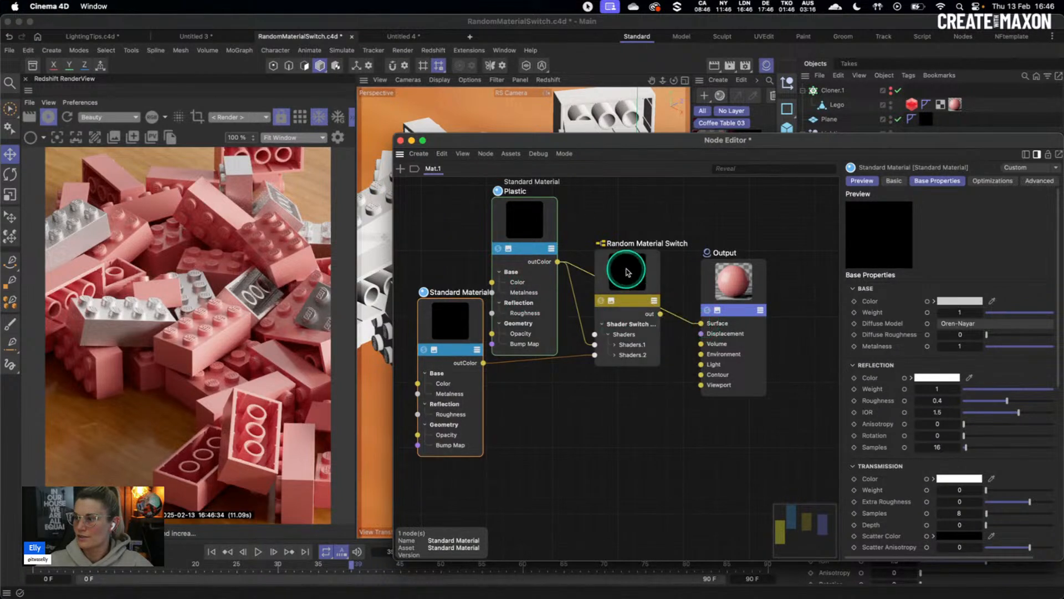
{"action": "left_click", "coordinate": [631, 308]}
{"action": "key", "text": "Delete"}
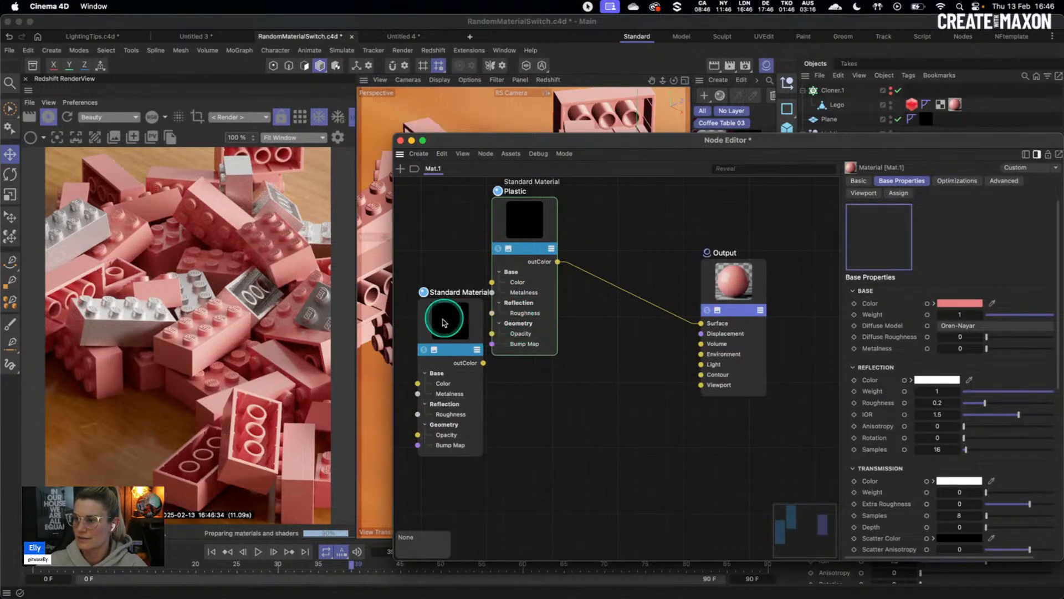
{"action": "left_click", "coordinate": [466, 315]}
{"action": "key", "text": "Delete"}
Rearrange the Plastic and Output nodes closer together in the Mat.1 graph.
{"action": "left_click", "coordinate": [530, 214]}
{"action": "left_click_drag", "start_coordinate": [530, 214], "coordinate": [579, 232]}
{"action": "middle_click_drag", "start_coordinate": [628, 269], "coordinate": [588, 232]}
{"action": "left_click_drag", "start_coordinate": [502, 223], "coordinate": [516, 231]}
{"action": "left_click_drag", "start_coordinate": [667, 264], "coordinate": [664, 278]}
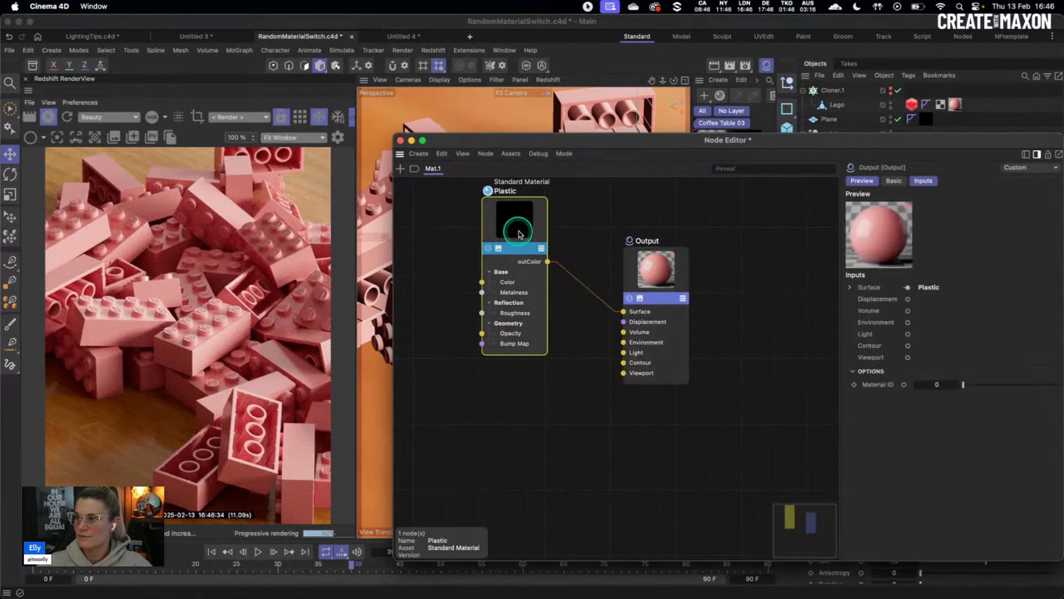
Add a Maxon Noise node below the Plastic material node.
{"action": "left_click", "coordinate": [488, 416]}
{"action": "key", "text": "shift+c"}
{"action": "type", "text": "maxon"}
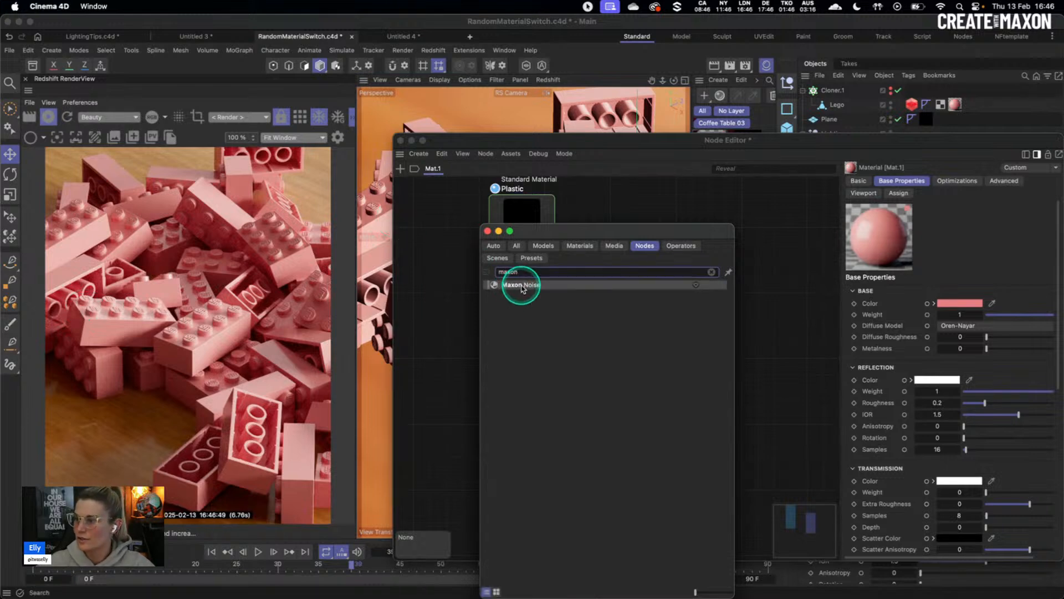
{"action": "left_click_drag", "start_coordinate": [518, 285], "coordinate": [461, 425]}
Add a Displacement node fed by Maxon Noise through TexMap, and connect it to the Output node's Displacement input.
{"action": "left_click", "coordinate": [527, 412]}
{"action": "key", "text": "shift+c"}
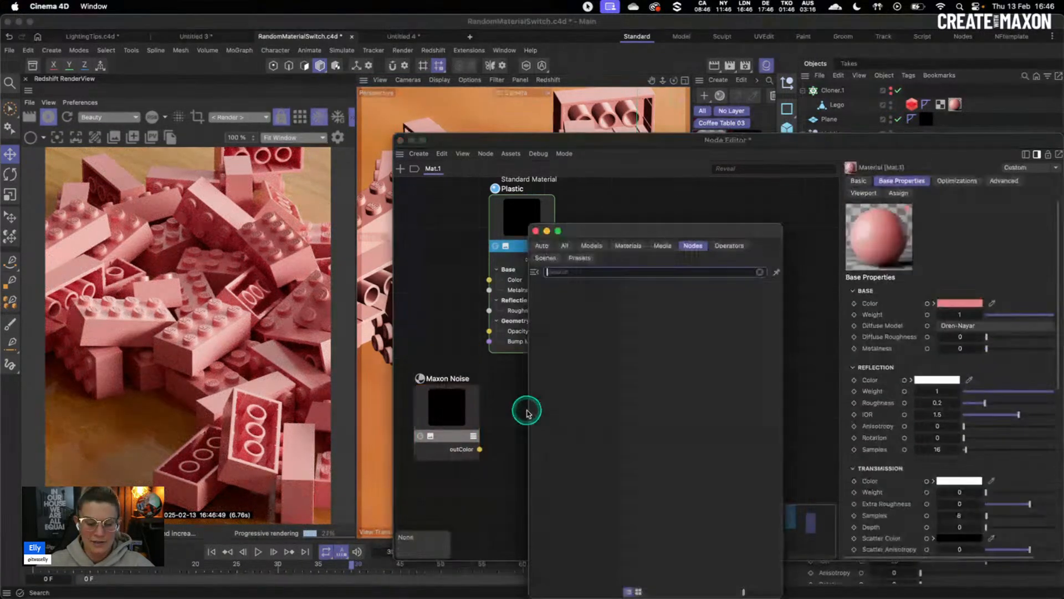
{"action": "type", "text": "dis"}
{"action": "left_click_drag", "start_coordinate": [572, 302], "coordinate": [500, 397]}
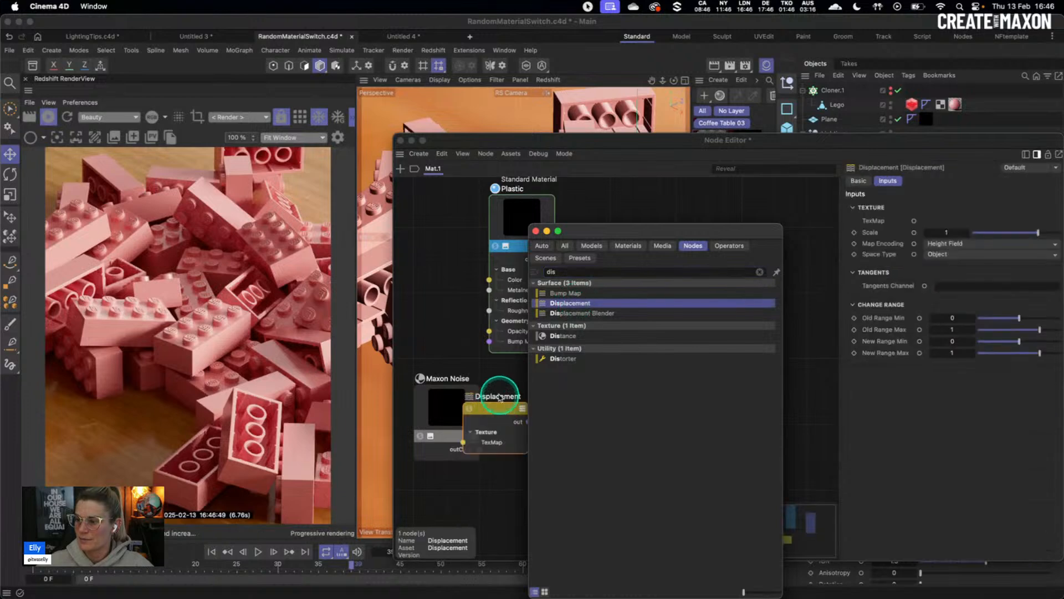
{"action": "left_click_drag", "start_coordinate": [483, 441], "coordinate": [511, 425]}
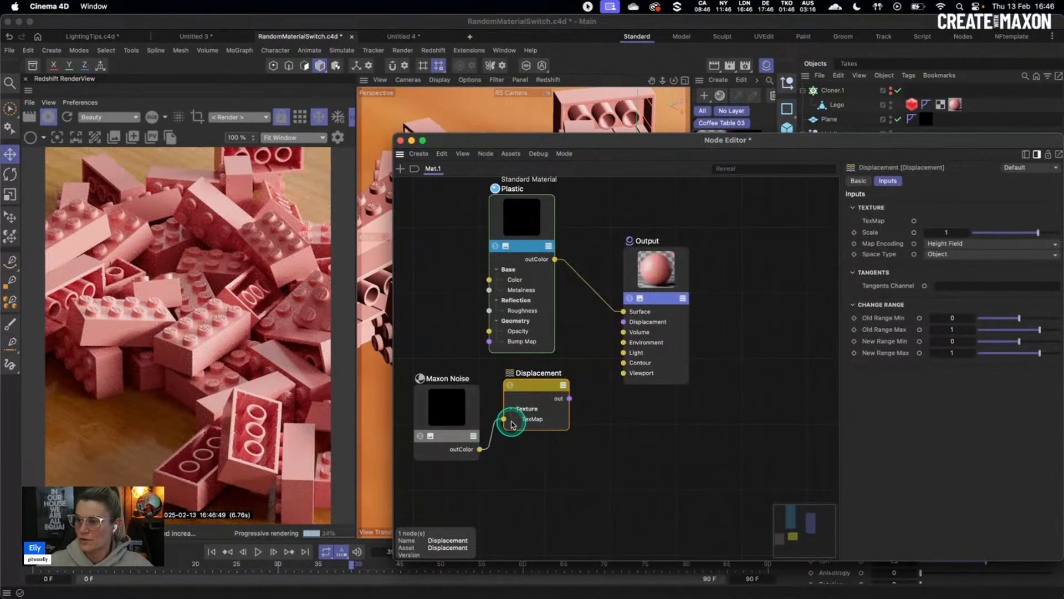
{"action": "left_click_drag", "start_coordinate": [570, 398], "coordinate": [624, 322]}
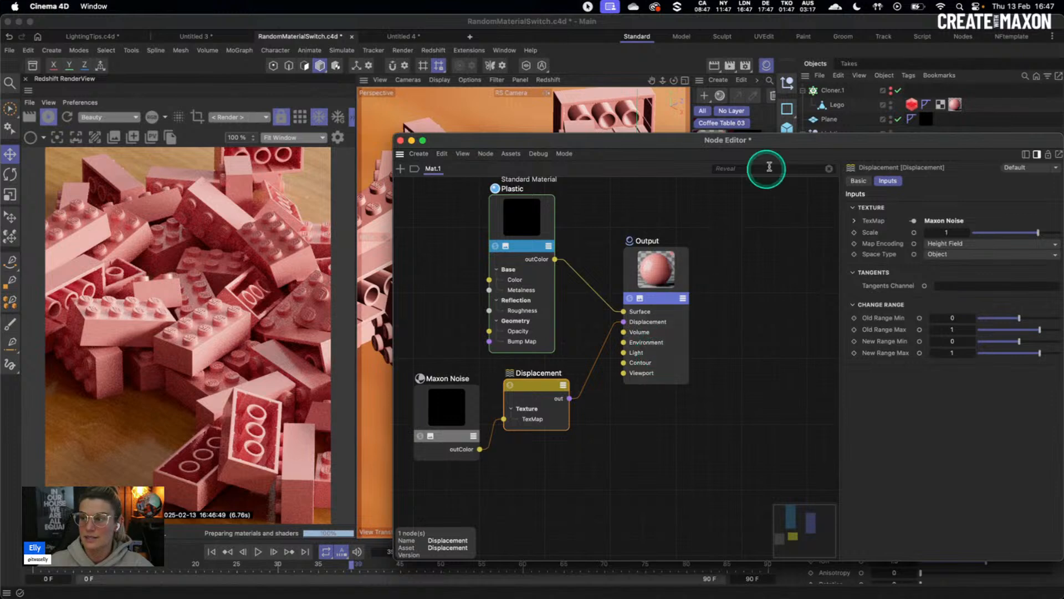
Delete the Redshift tag from the Lego object under Cloner.
{"action": "left_click_drag", "start_coordinate": [777, 140], "coordinate": [567, 318]}
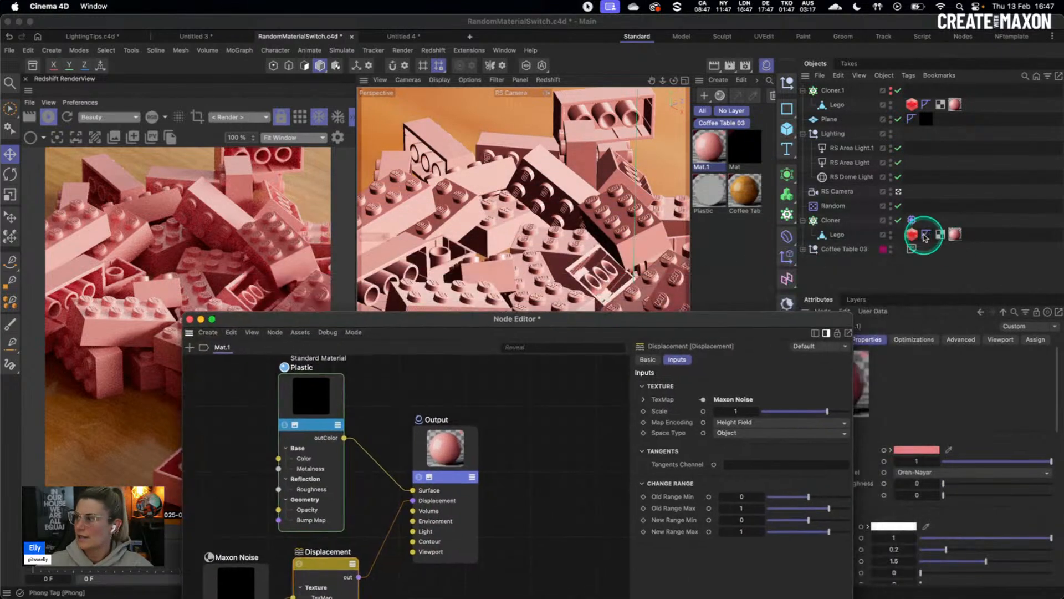
{"action": "left_click", "coordinate": [912, 234]}
{"action": "key", "text": "Delete"}
{"action": "left_click_drag", "start_coordinate": [467, 322], "coordinate": [645, 169]}
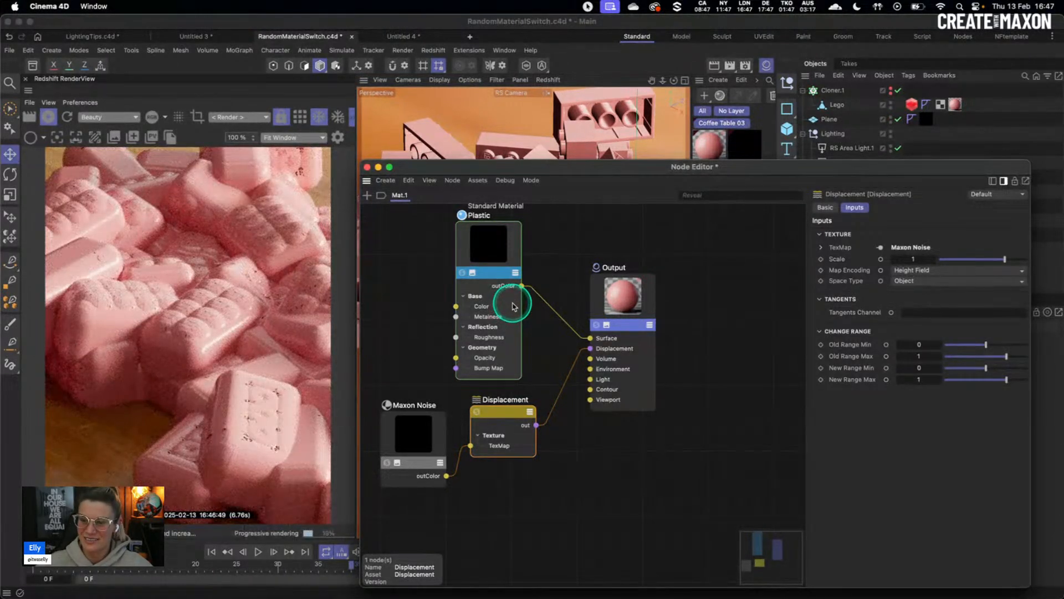
Set the Displacement node's scale to 0.1.
{"action": "left_click", "coordinate": [913, 258]}
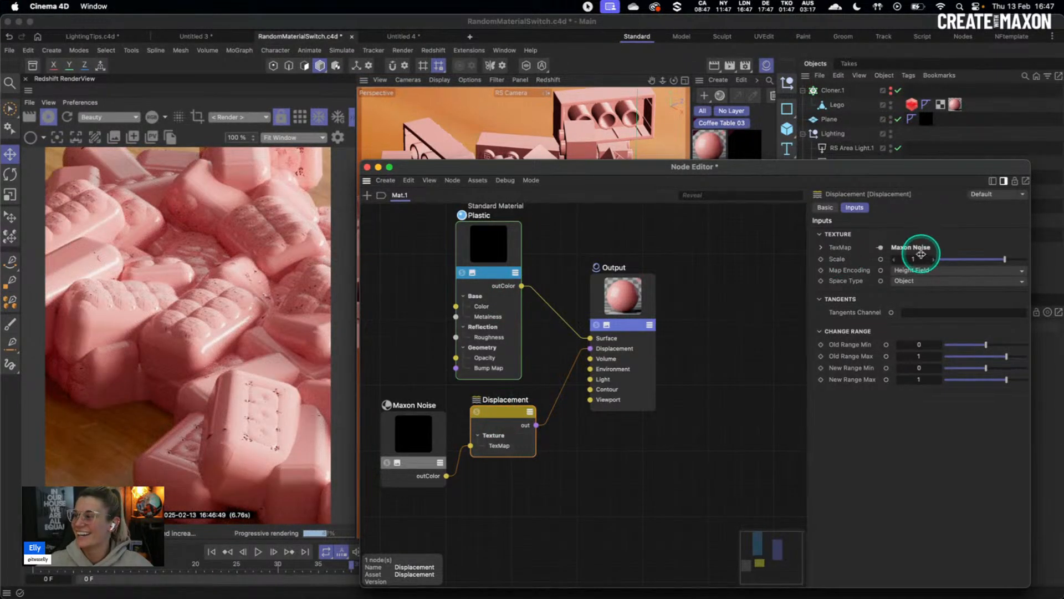
{"action": "type", "text": "0.1"}
{"action": "key", "text": "Return"}
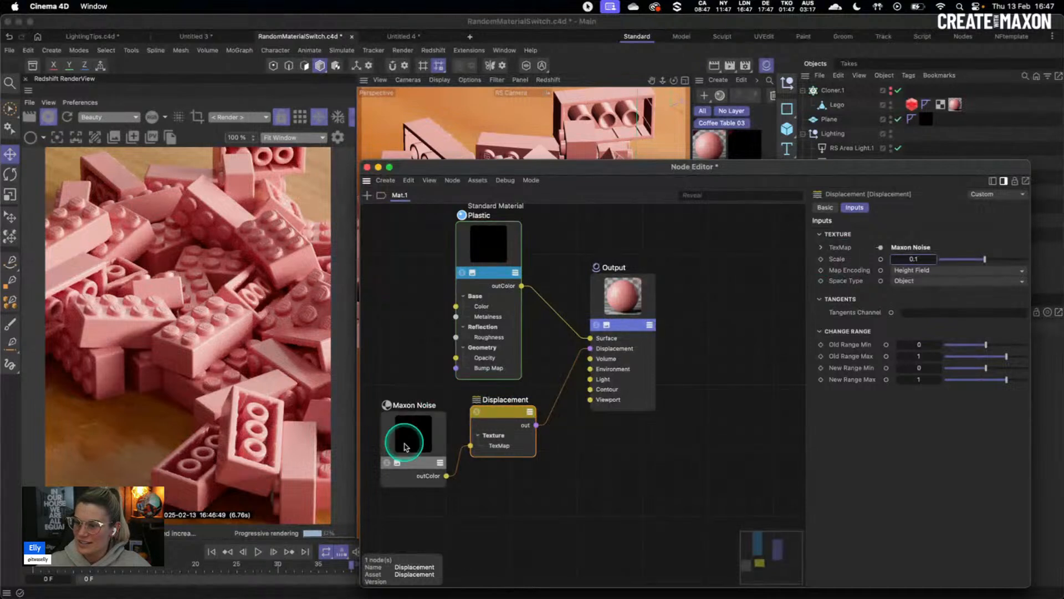
Solo the Maxon Noise node in the render and check the overall scale among its input settings.
{"action": "left_click", "coordinate": [406, 444]}
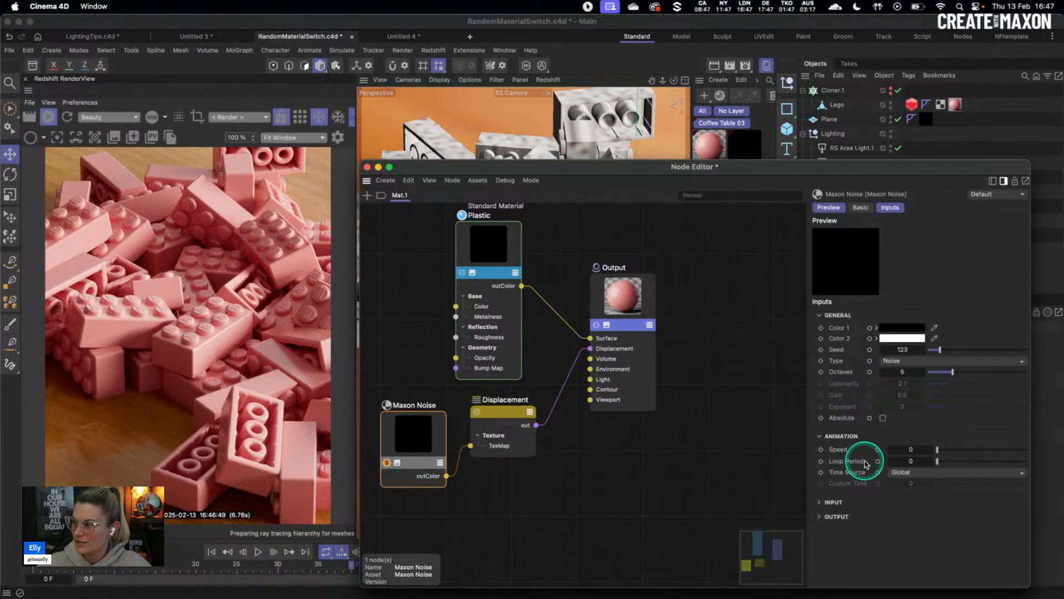
{"action": "left_click", "coordinate": [832, 502]}
{"action": "left_click", "coordinate": [937, 532]}
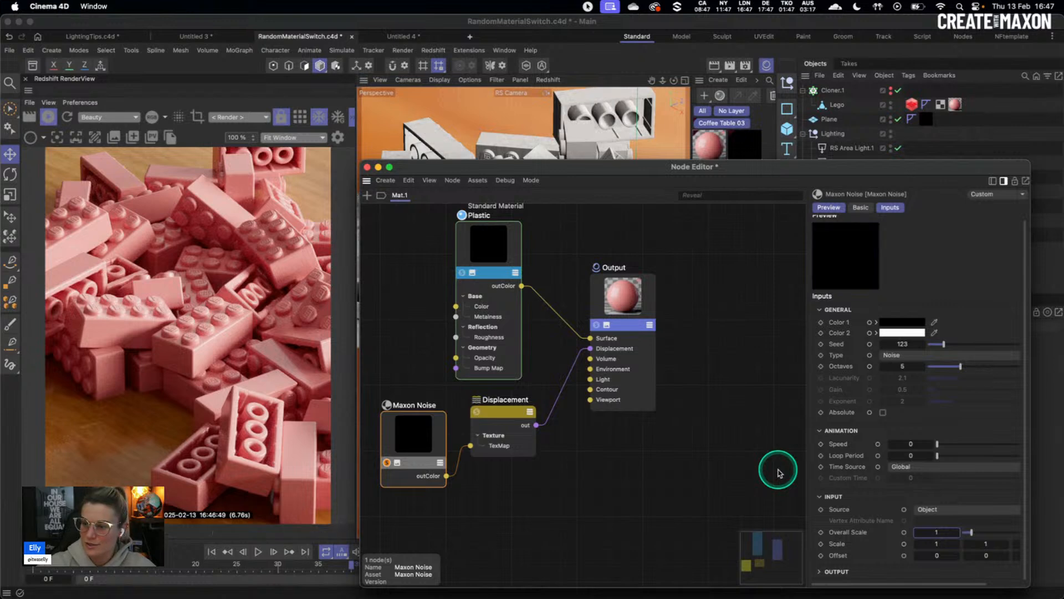
End the Maxon Noise solo preview and set the Displacement node's scale to 0.01.
{"action": "left_click", "coordinate": [387, 462]}
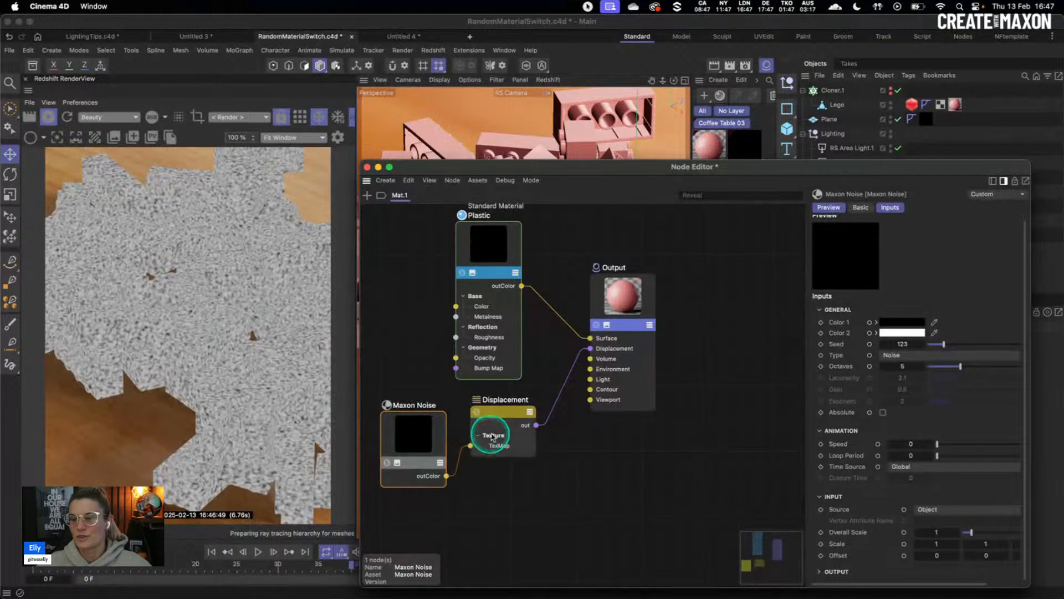
{"action": "left_click_drag", "start_coordinate": [509, 413], "coordinate": [506, 418]}
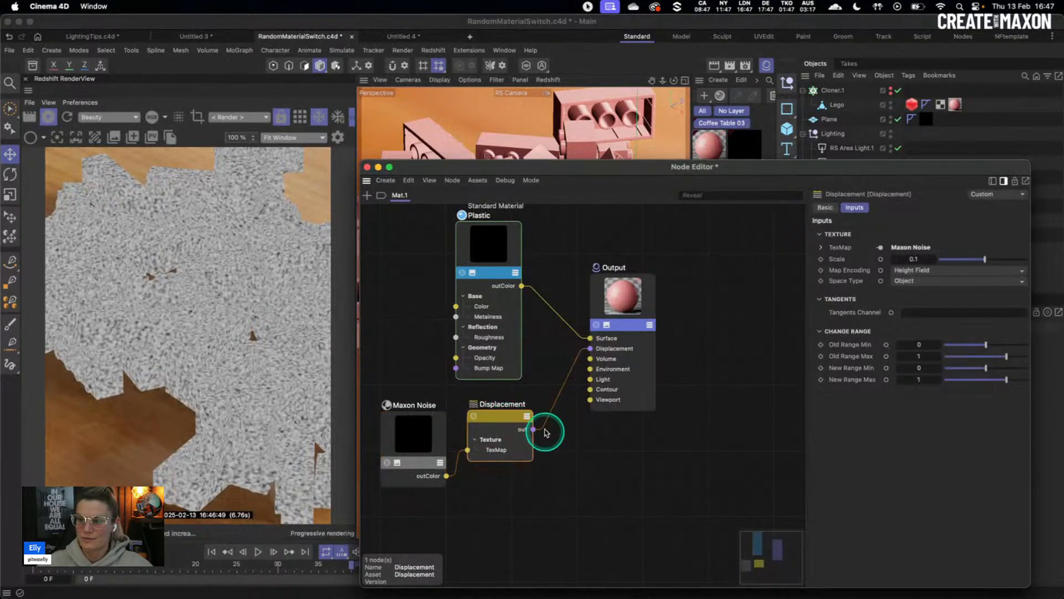
{"action": "left_click", "coordinate": [915, 259]}
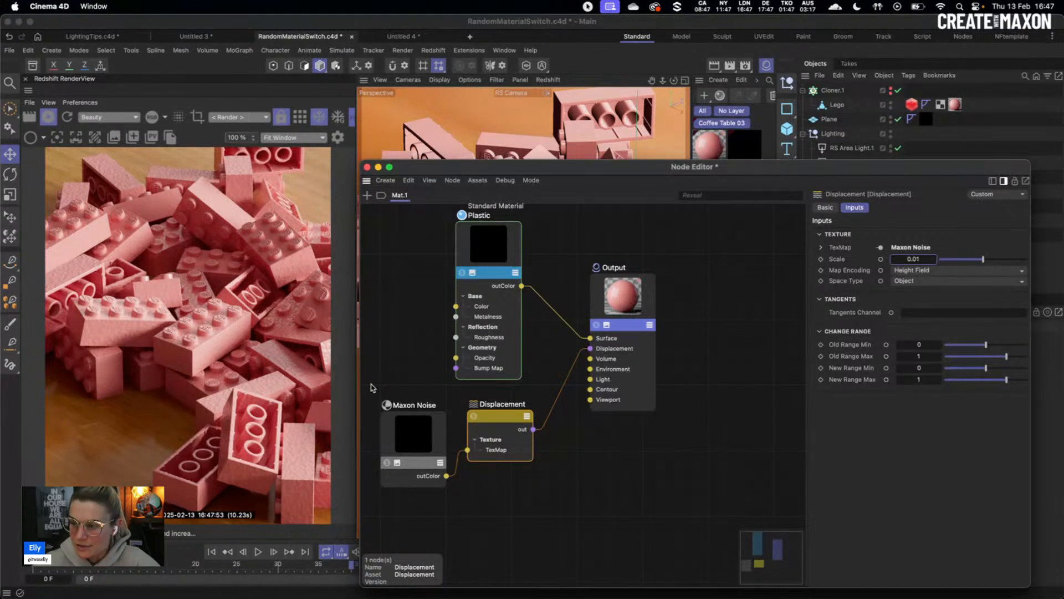
Duplicate the Maxon Noise node, place the copy below the original, and solo it.
{"action": "left_click_drag", "start_coordinate": [383, 320], "coordinate": [522, 329]}
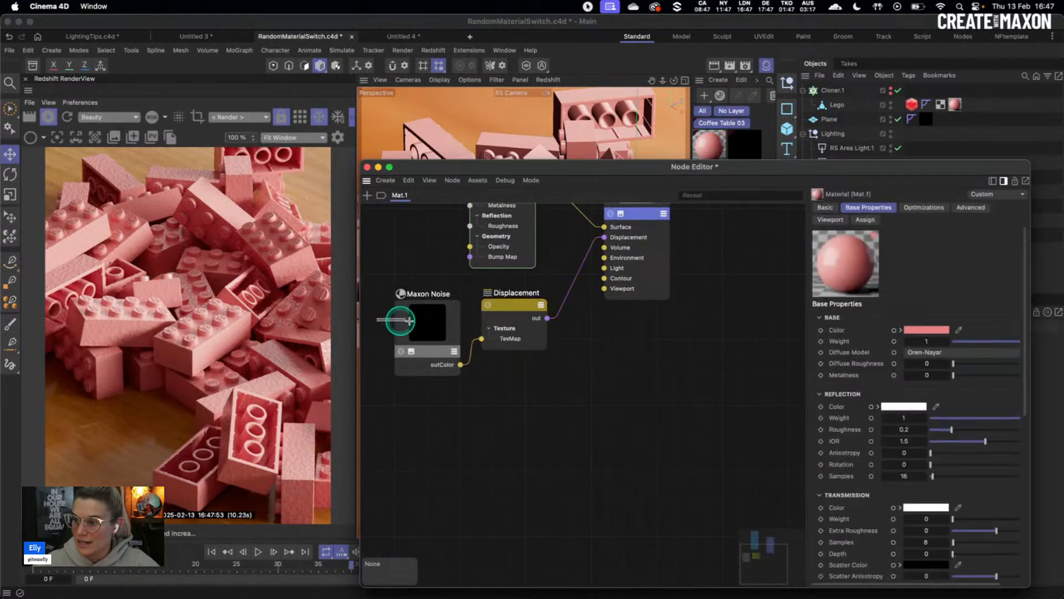
{"action": "left_click", "coordinate": [432, 334]}
{"action": "key", "text": "super+c"}
{"action": "key", "text": "super+v"}
{"action": "left_click_drag", "start_coordinate": [561, 386], "coordinate": [408, 408]}
{"action": "left_click", "coordinate": [402, 437]}
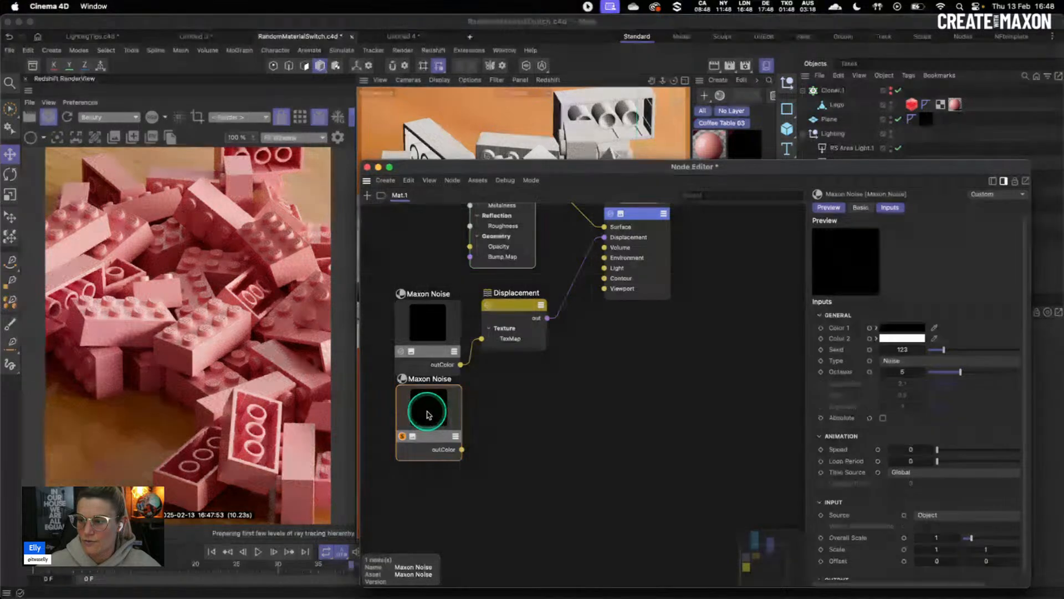
Set the duplicated Maxon Noise to the Naki type with an overall scale of 0.5.
{"action": "left_click", "coordinate": [891, 361]}
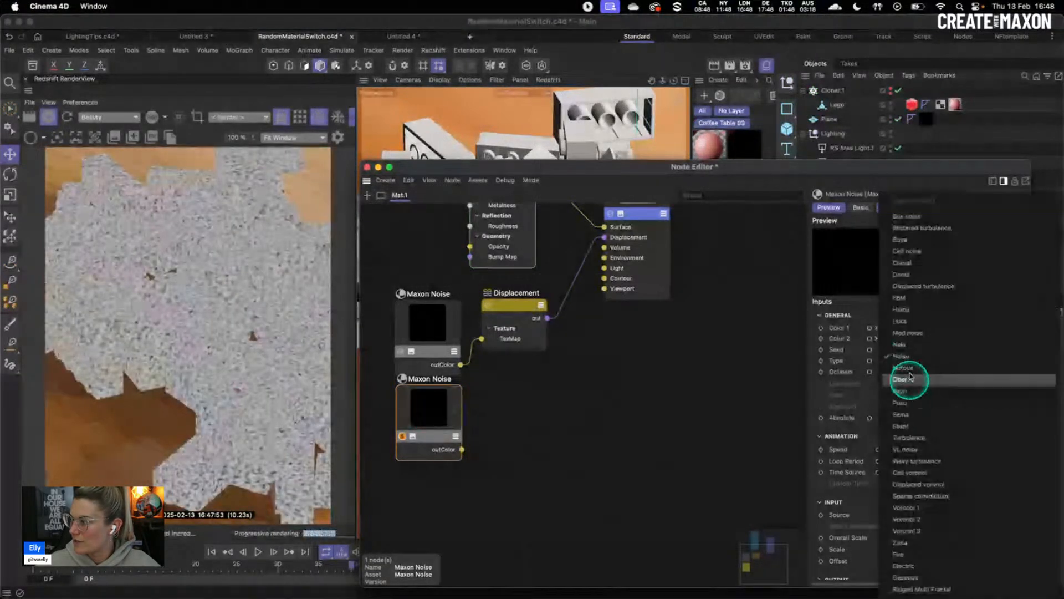
{"action": "left_click", "coordinate": [911, 349]}
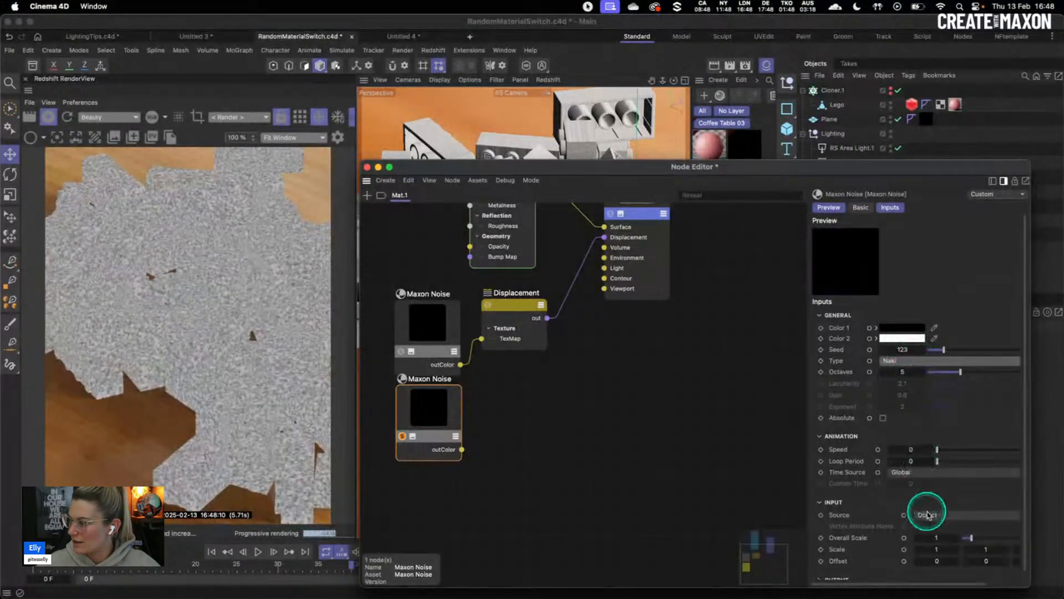
{"action": "left_click", "coordinate": [937, 539]}
{"action": "type", "text": "0.5"}
{"action": "key", "text": "Return"}
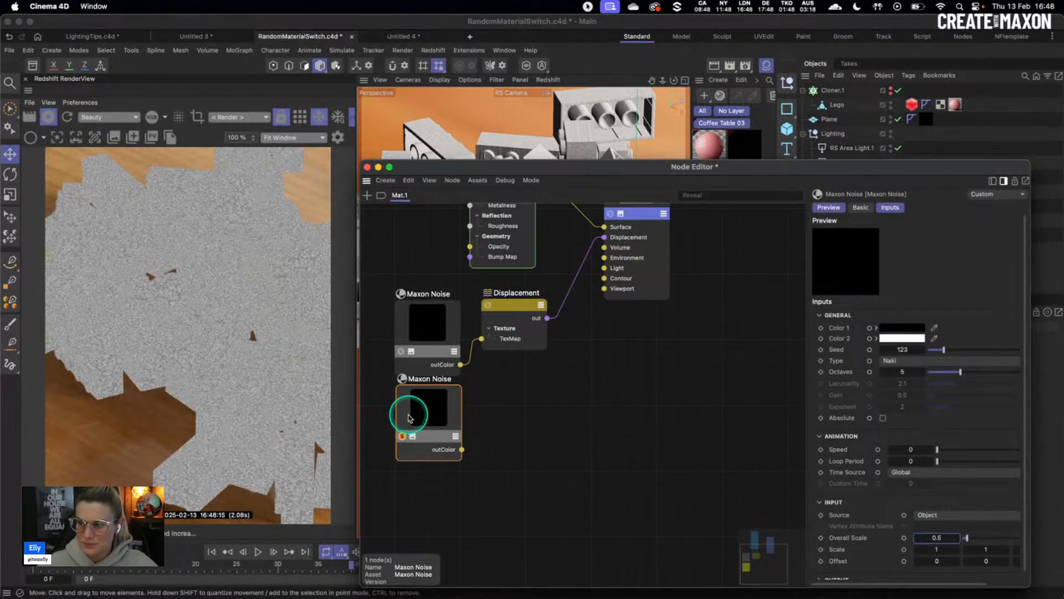
Add a second Displacement node beside the duplicated Maxon Noise.
{"action": "left_click", "coordinate": [504, 411]}
{"action": "key", "text": "Tab"}
{"action": "type", "text": "dis"}
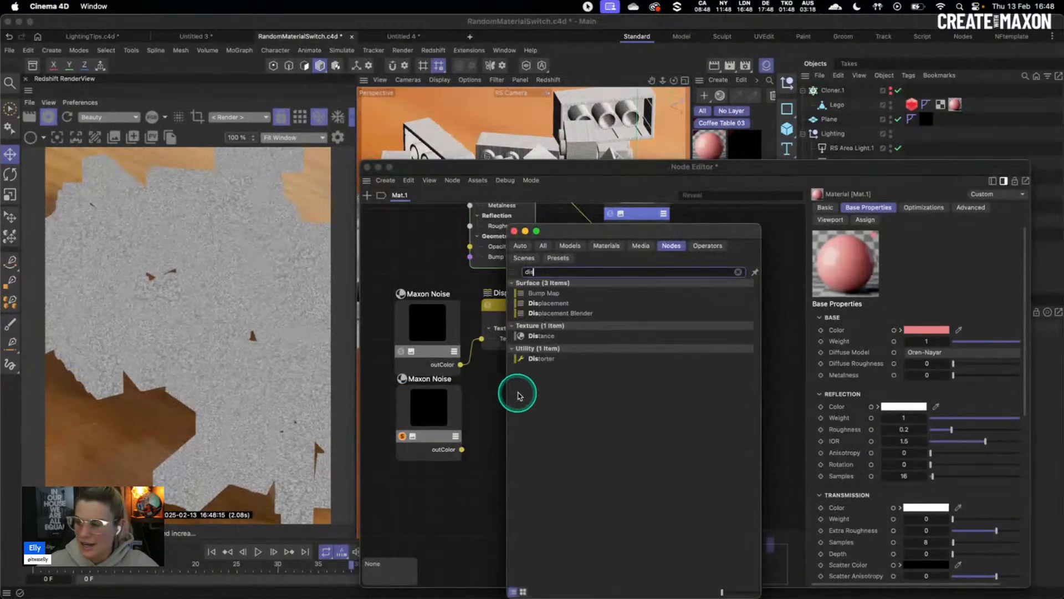
{"action": "left_click_drag", "start_coordinate": [551, 304], "coordinate": [487, 435]}
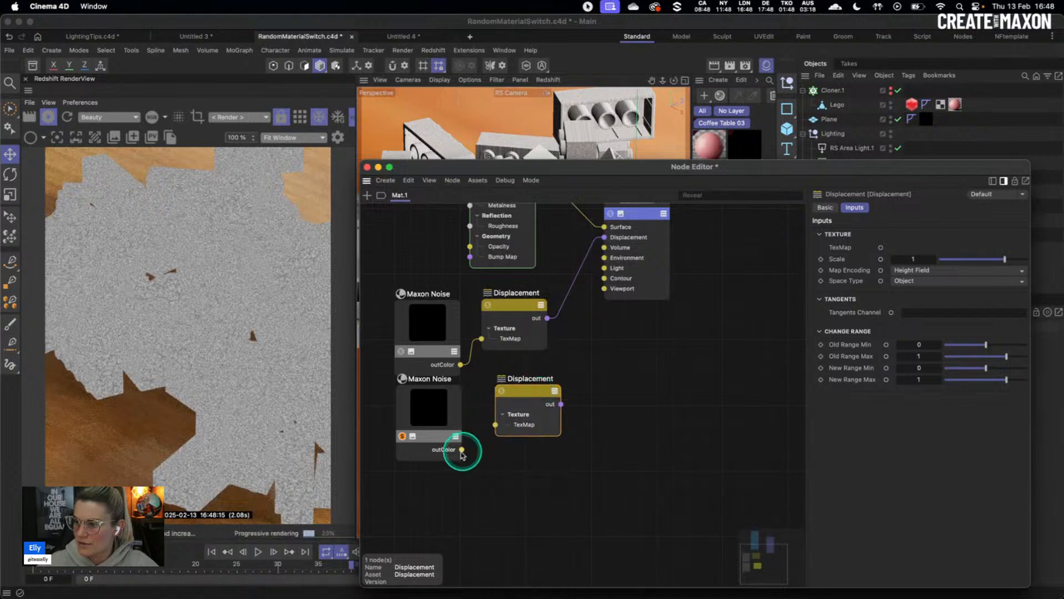
Set the second Displacement node's scale to 0.02 and connect the duplicated noise to its TexMap input.
{"action": "double_click", "coordinate": [914, 258]}
{"action": "type", "text": ".02"}
{"action": "key", "text": "Return"}
{"action": "left_click_drag", "start_coordinate": [461, 449], "coordinate": [495, 425]}
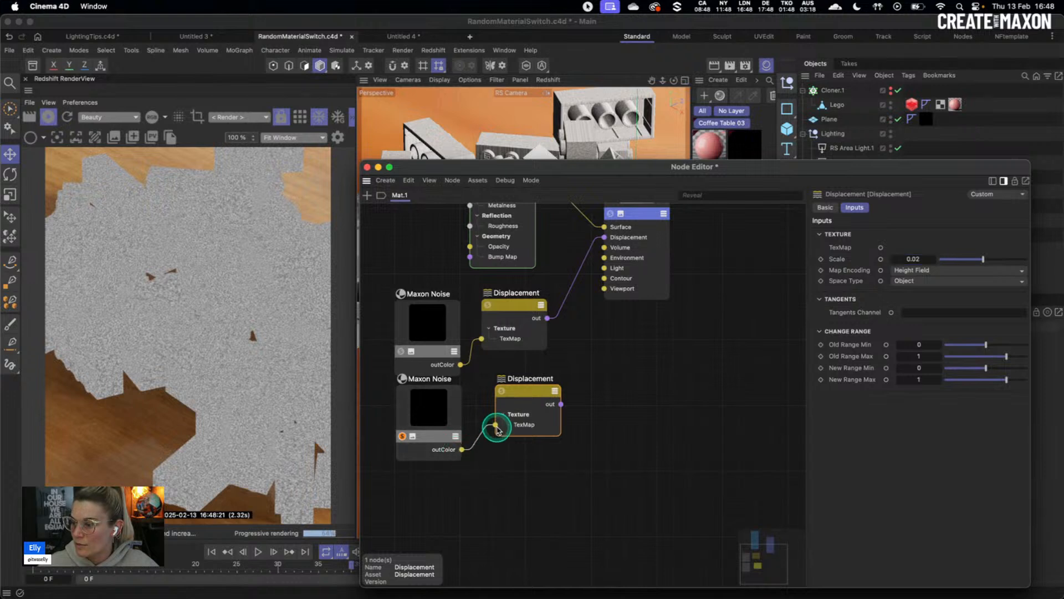
Connect the second Displacement to the material output's Displacement input and add a Displacement Blender node beside both Displacement nodes.
{"action": "left_click_drag", "start_coordinate": [561, 403], "coordinate": [614, 237]}
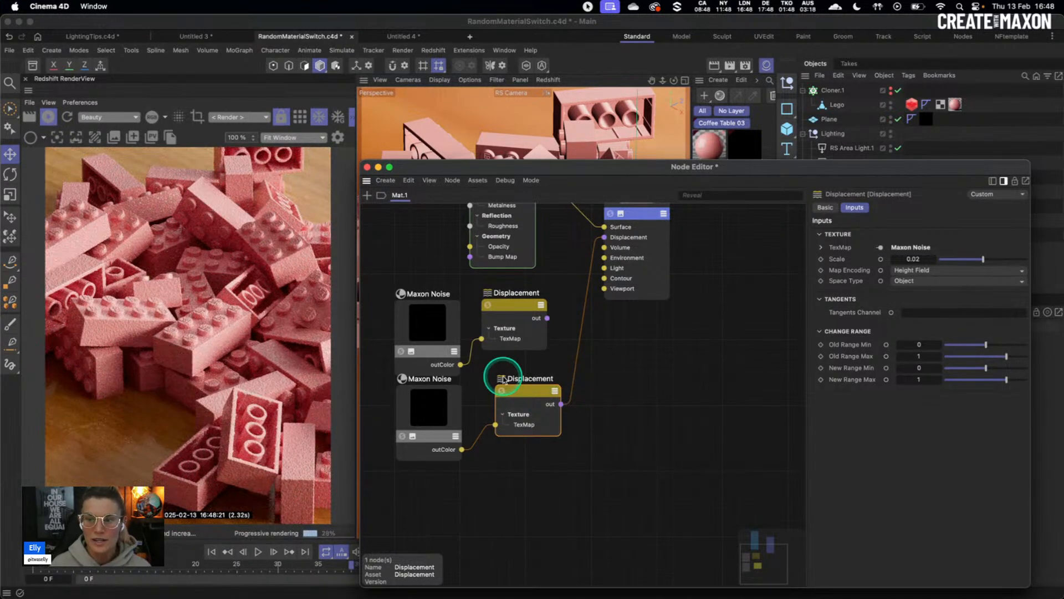
{"action": "left_click_drag", "start_coordinate": [388, 331], "coordinate": [447, 409]}
{"action": "double_click", "coordinate": [545, 368]}
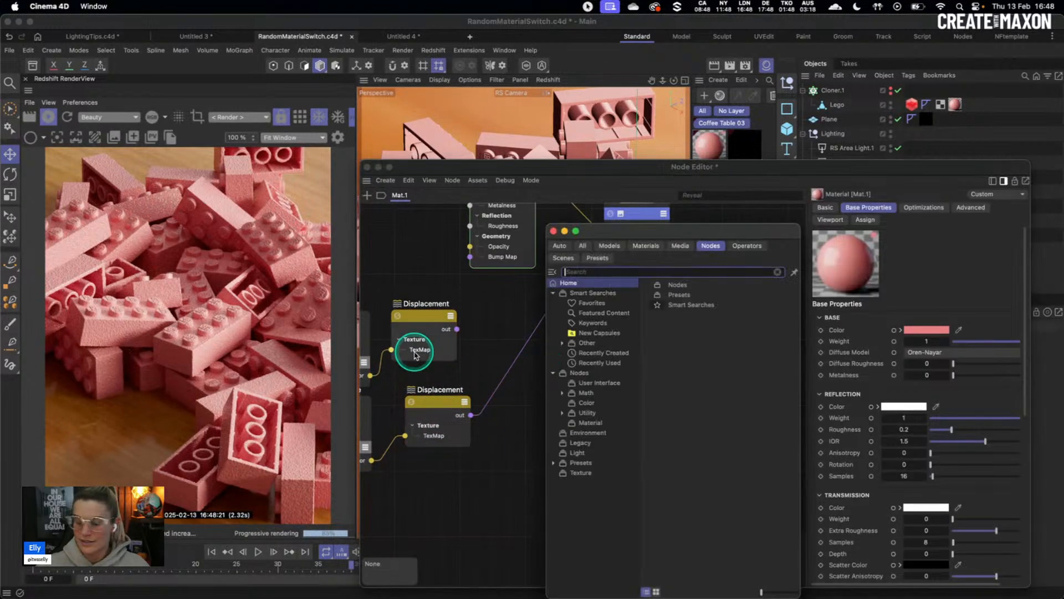
{"action": "type", "text": "dis"}
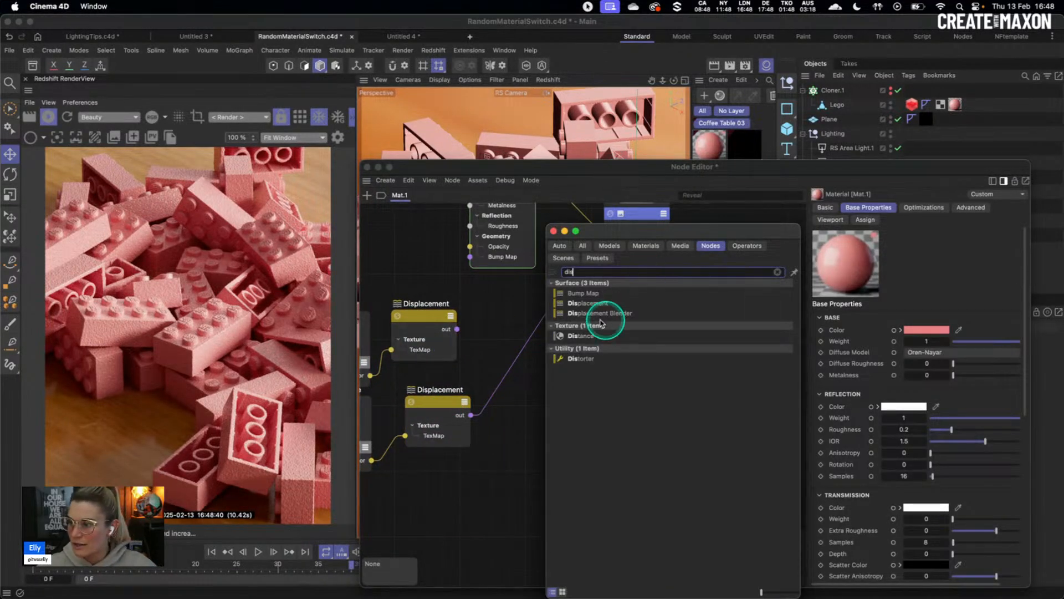
{"action": "left_click_drag", "start_coordinate": [599, 313], "coordinate": [536, 323]}
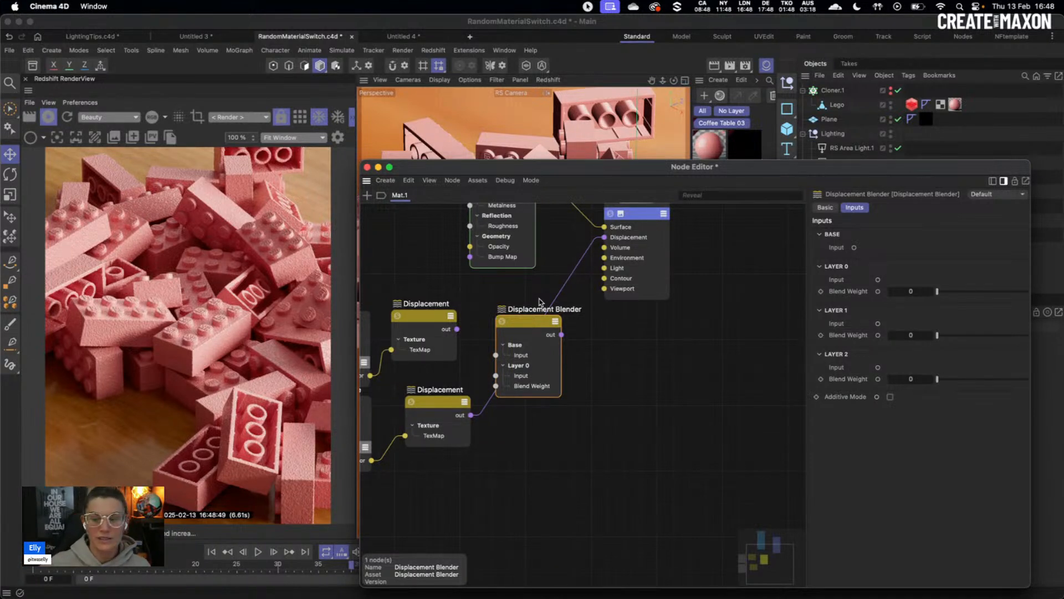
Wire the first Displacement to the blender's Base input, the second to Layer 0, and the blender to the output's Displacement.
{"action": "left_click_drag", "start_coordinate": [457, 329], "coordinate": [498, 358]}
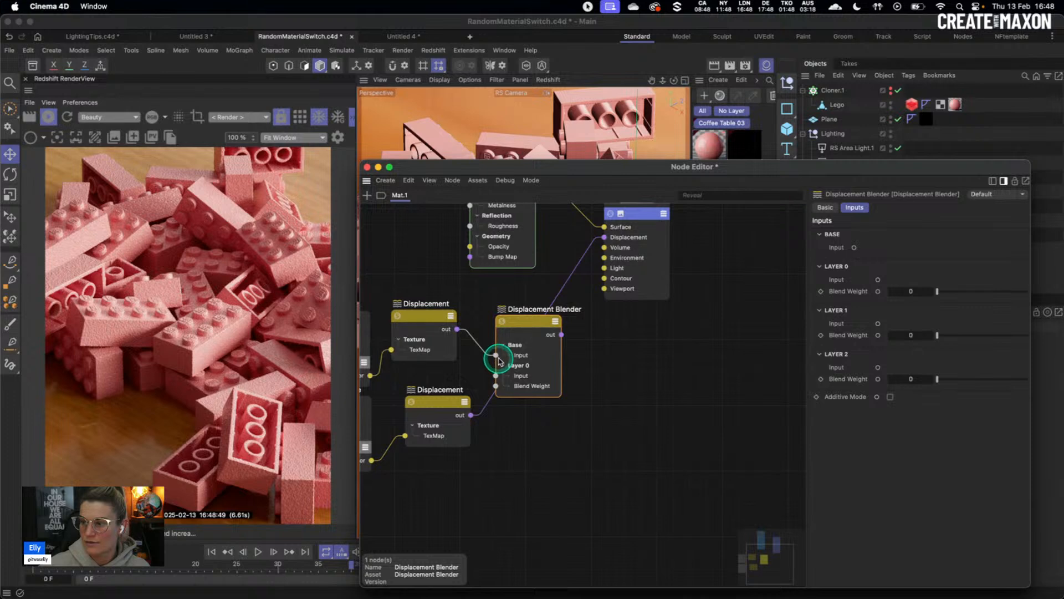
{"action": "left_click_drag", "start_coordinate": [470, 415], "coordinate": [495, 377]}
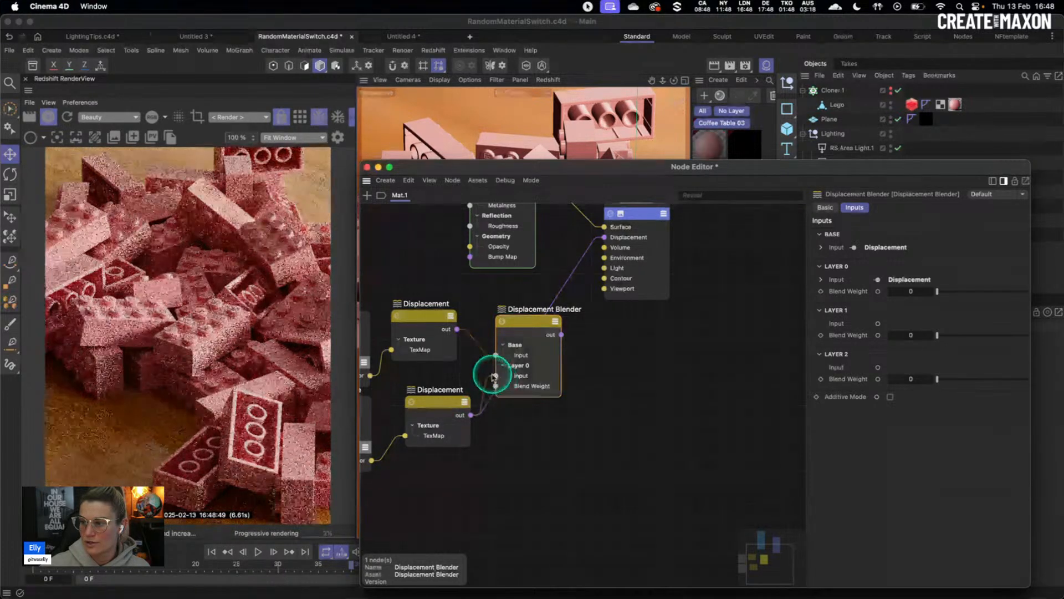
{"action": "left_click_drag", "start_coordinate": [435, 402], "coordinate": [425, 403]}
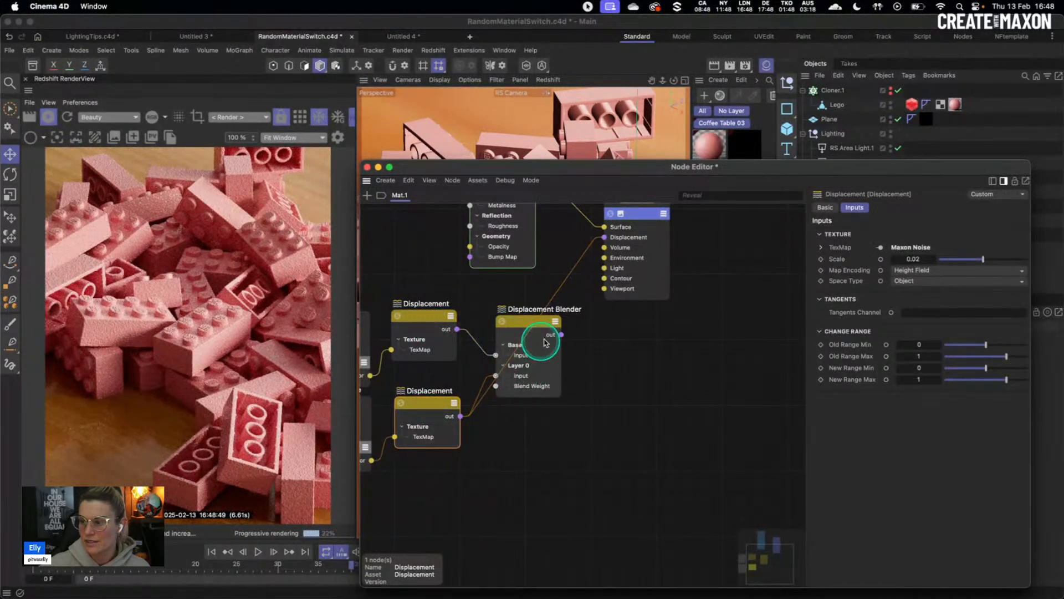
{"action": "left_click_drag", "start_coordinate": [562, 334], "coordinate": [614, 238]}
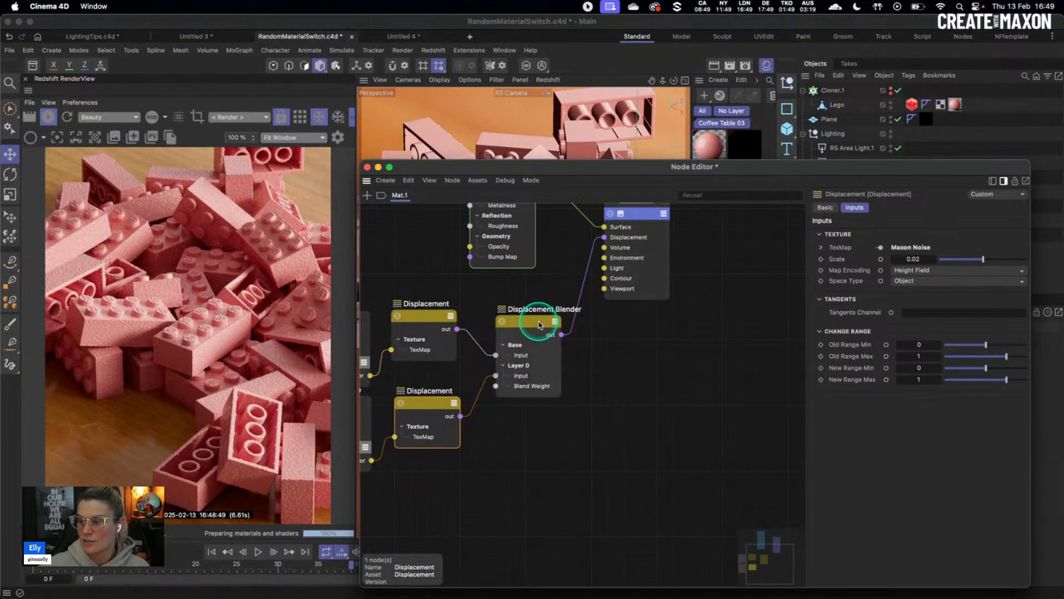
Set the Displacement Blender's Layer 0 Blend Weight to 1 and enable Additive Mode.
{"action": "left_click", "coordinate": [544, 322]}
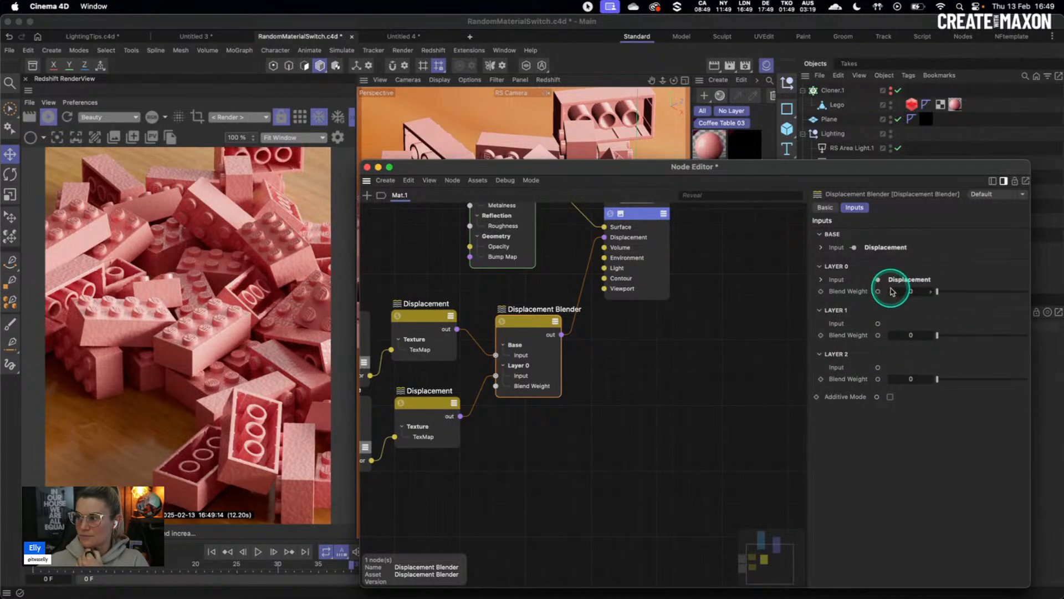
{"action": "double_click", "coordinate": [913, 292]}
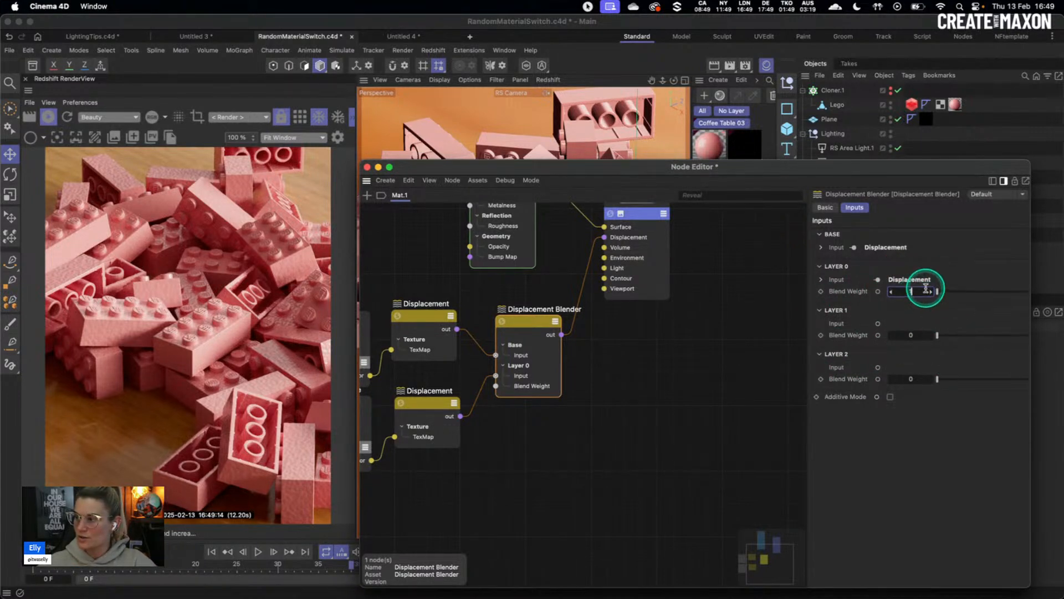
{"action": "type", "text": "1"}
{"action": "key", "text": "Return"}
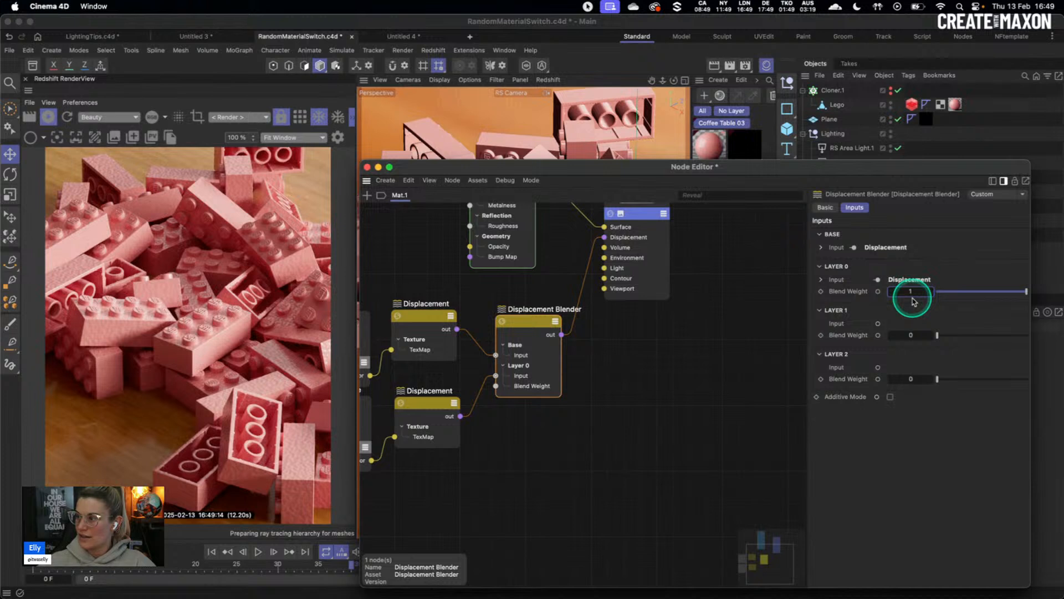
{"action": "left_click", "coordinate": [890, 397]}
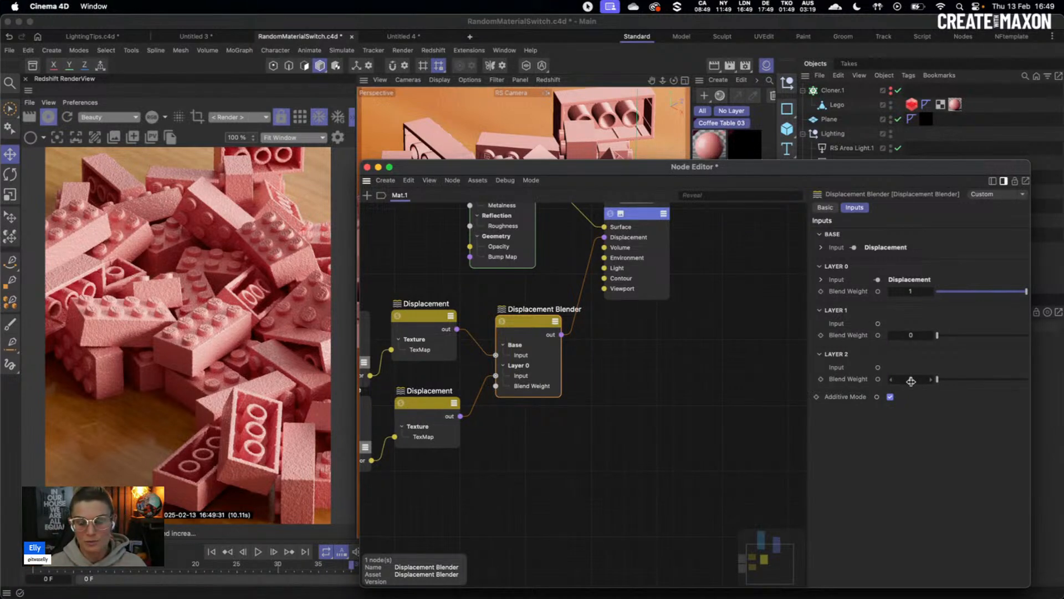
Examine the settings of both Displacement nodes and their Maxon Noise nodes feeding the Displacement Blender.
{"action": "middle_click_drag", "start_coordinate": [526, 328], "coordinate": [619, 325]}
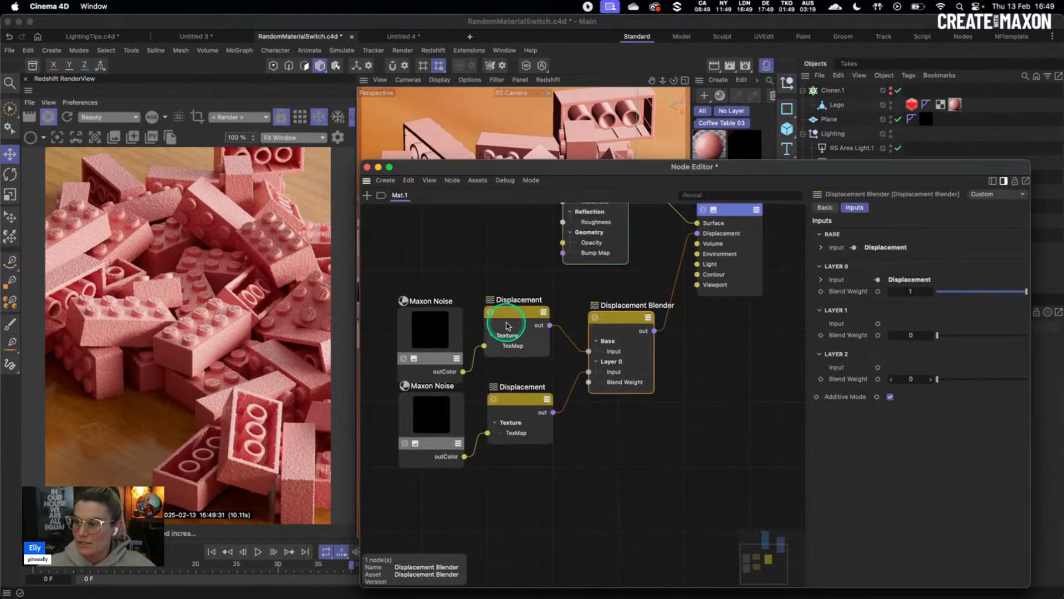
{"action": "left_click", "coordinate": [505, 319]}
{"action": "left_click", "coordinate": [517, 398]}
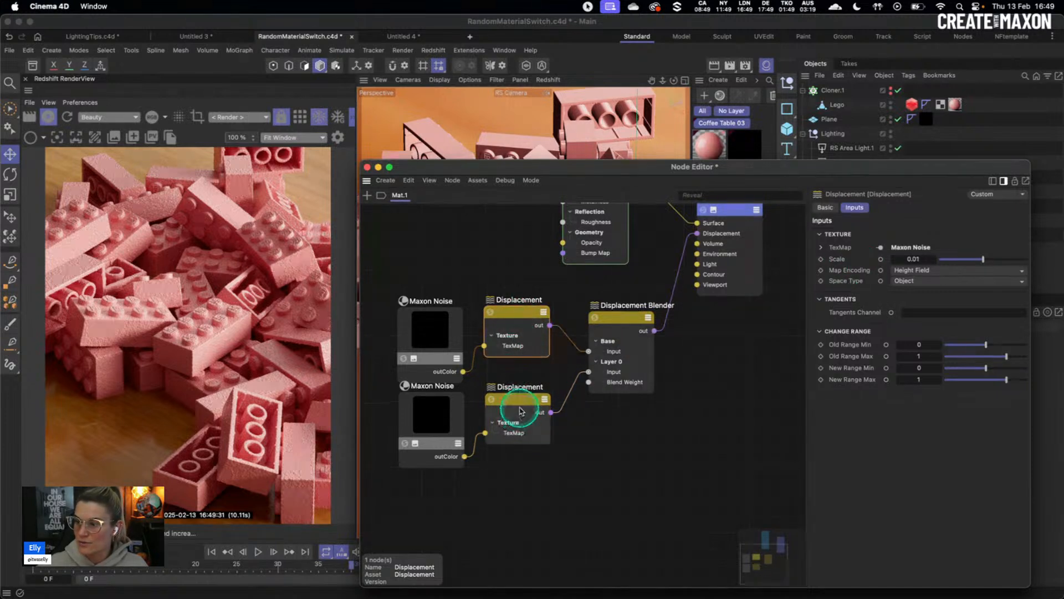
{"action": "left_click_drag", "start_coordinate": [436, 343], "coordinate": [435, 397]}
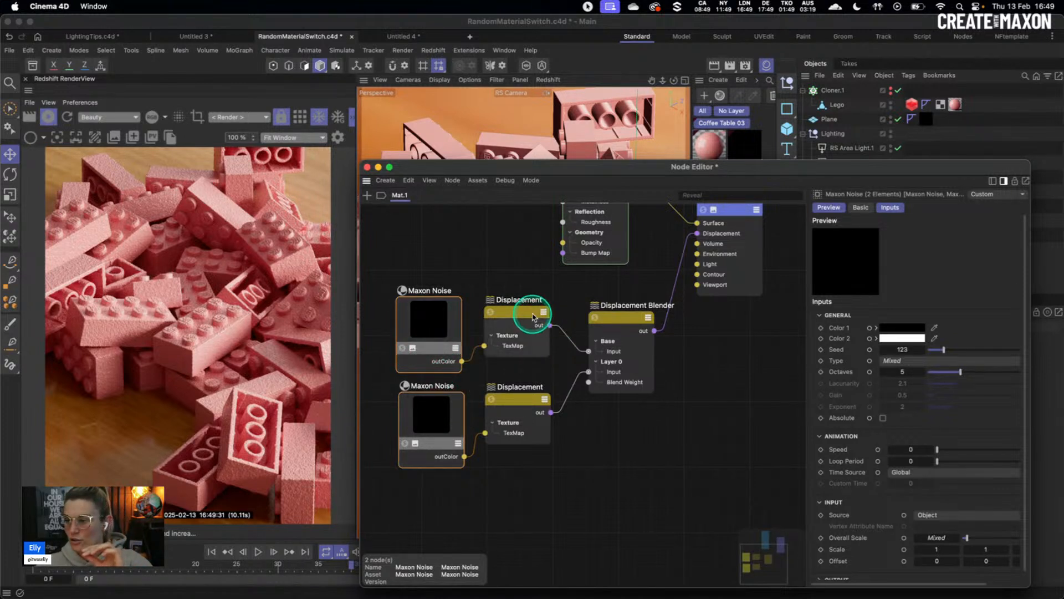
{"action": "left_click", "coordinate": [533, 312]}
{"action": "left_click", "coordinate": [528, 406]}
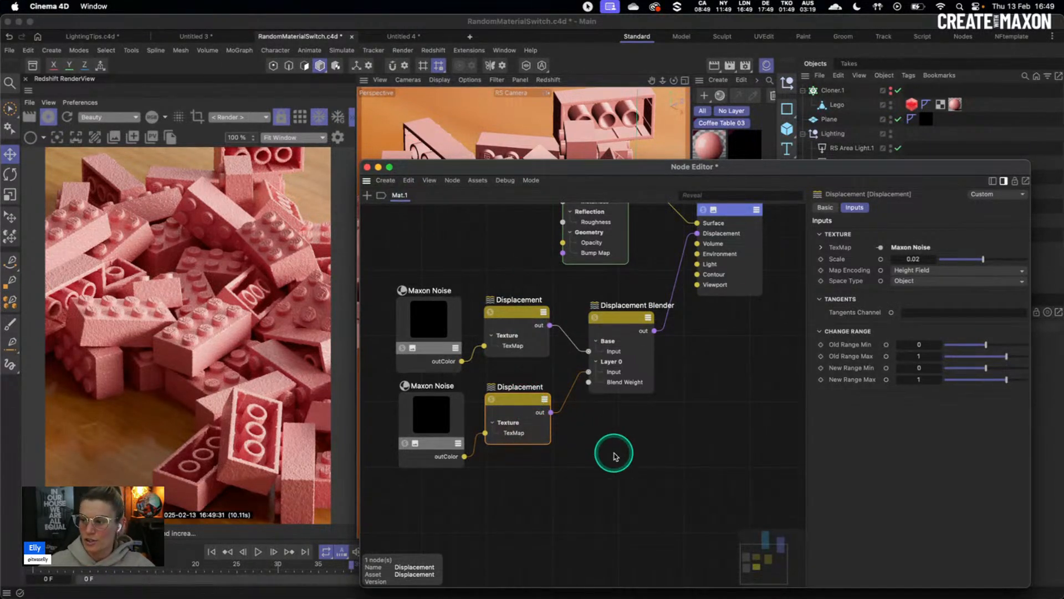
Add a Bump Blender node below the displacement nodes.
{"action": "double_click", "coordinate": [580, 460]}
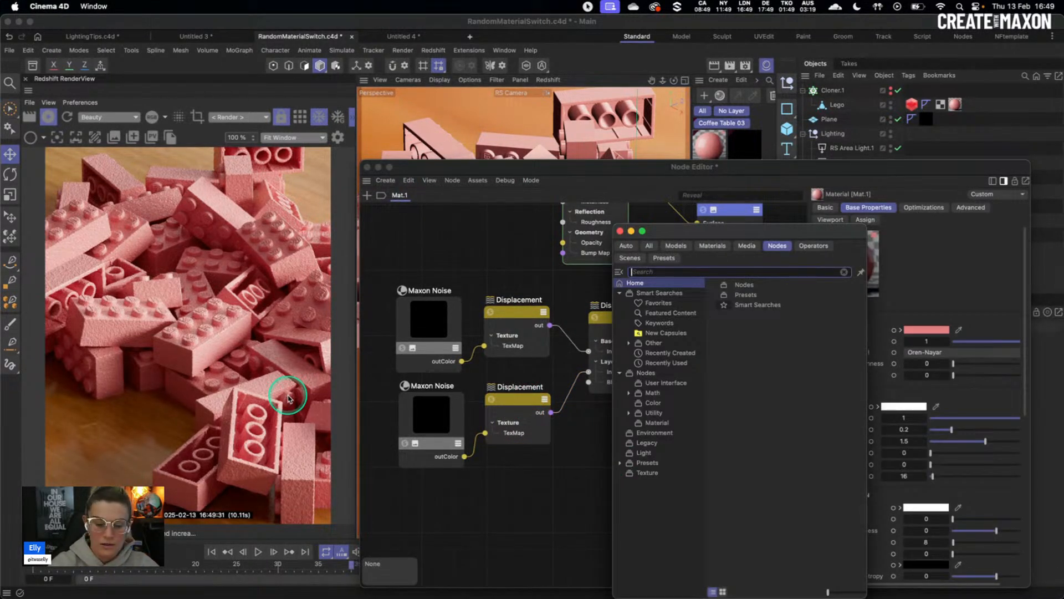
{"action": "type", "text": "bump"}
{"action": "left_click_drag", "start_coordinate": [668, 285], "coordinate": [577, 441]}
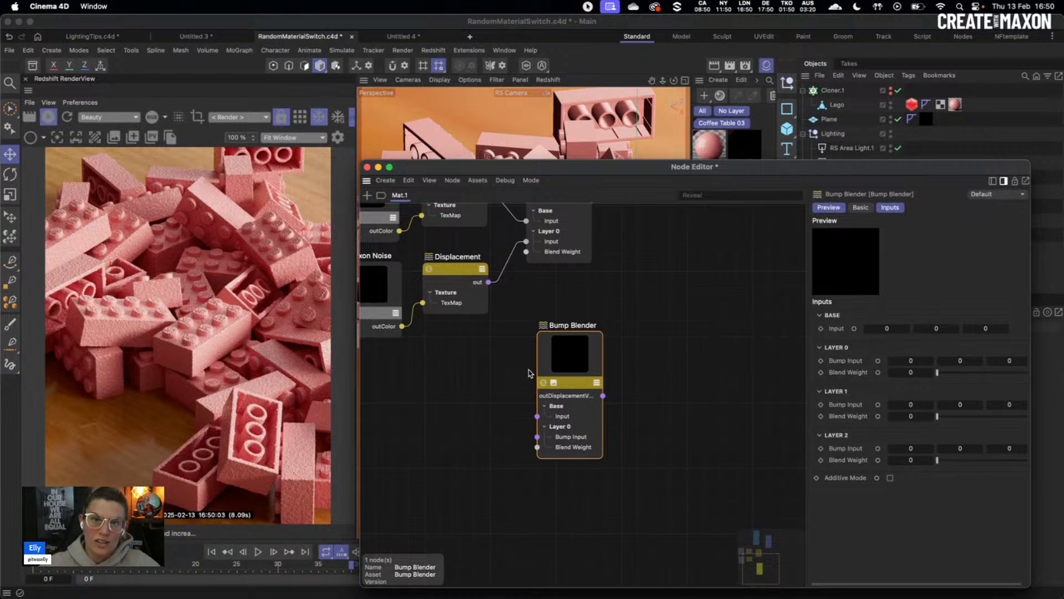
Add a Color Layer node and place it beside the Bump Blender.
{"action": "left_click", "coordinate": [490, 411]}
{"action": "key", "text": "shift+c"}
{"action": "type", "text": "colo"}
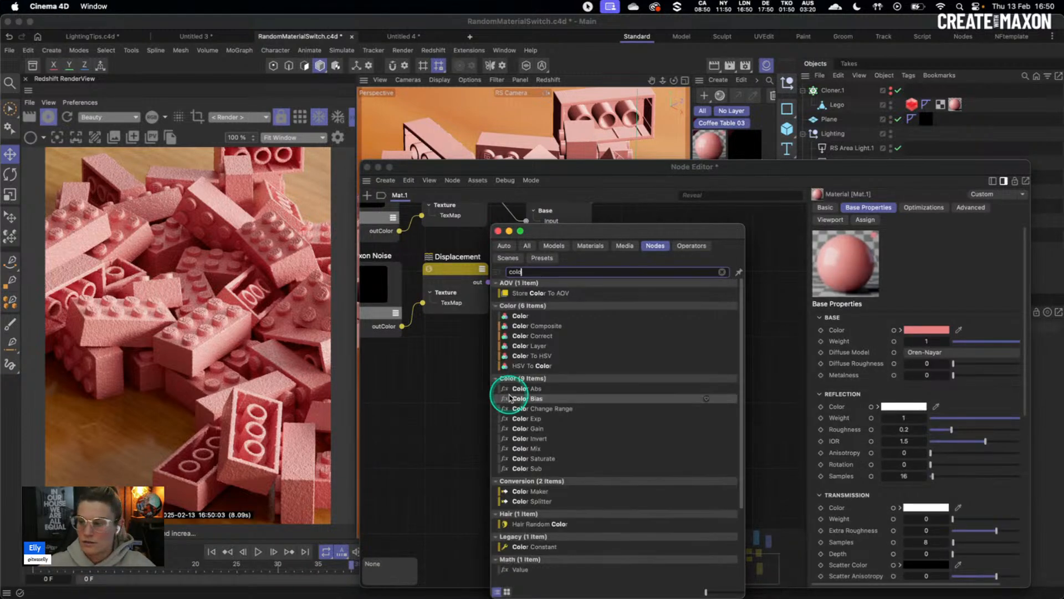
{"action": "left_click_drag", "start_coordinate": [523, 346], "coordinate": [523, 382]}
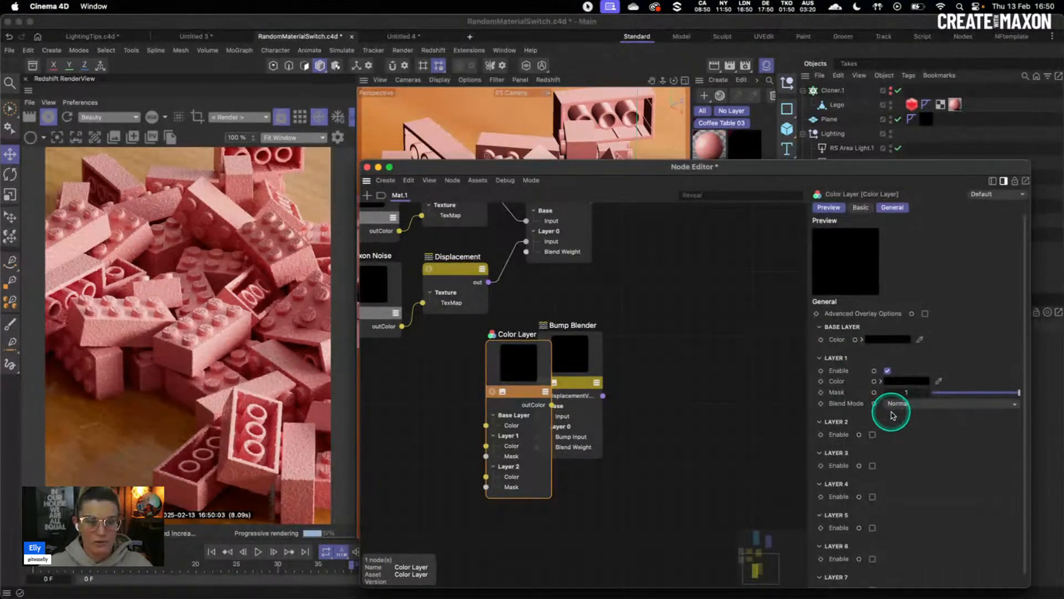
{"action": "left_click", "coordinate": [579, 363]}
{"action": "left_click_drag", "start_coordinate": [521, 374], "coordinate": [471, 386]}
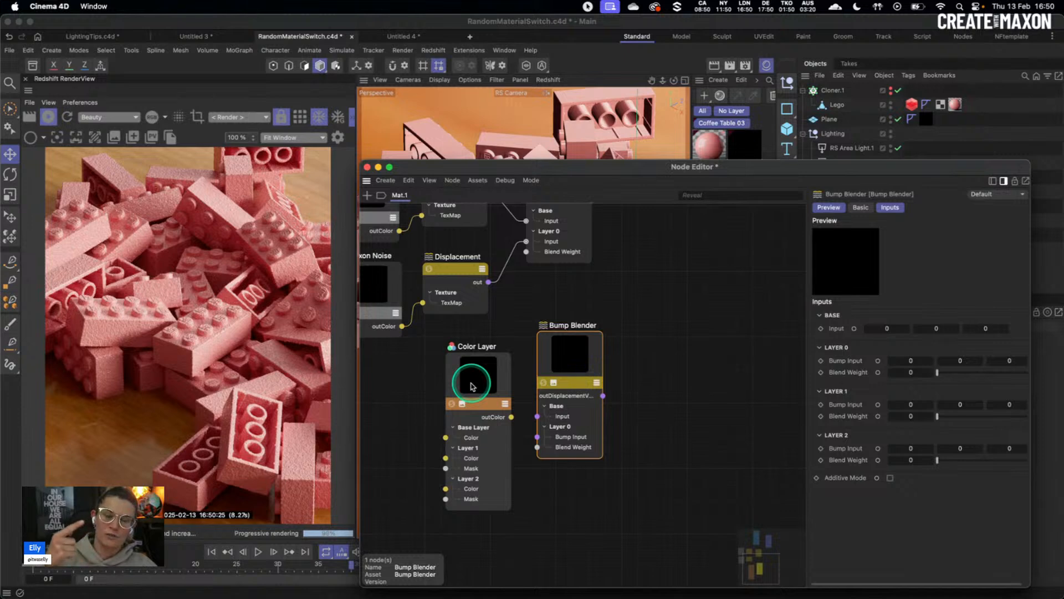
Delete the Color Layer and Bump Blender nodes.
{"action": "left_click_drag", "start_coordinate": [758, 313], "coordinate": [423, 368]}
{"action": "key", "text": "Delete"}
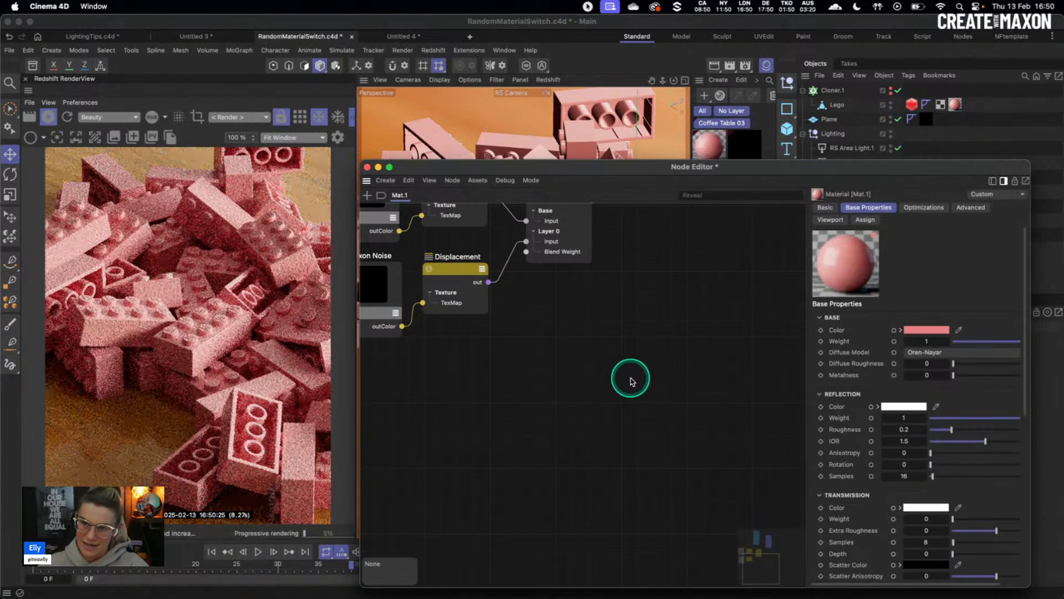
{"action": "middle_click_drag", "start_coordinate": [571, 325], "coordinate": [644, 459]}
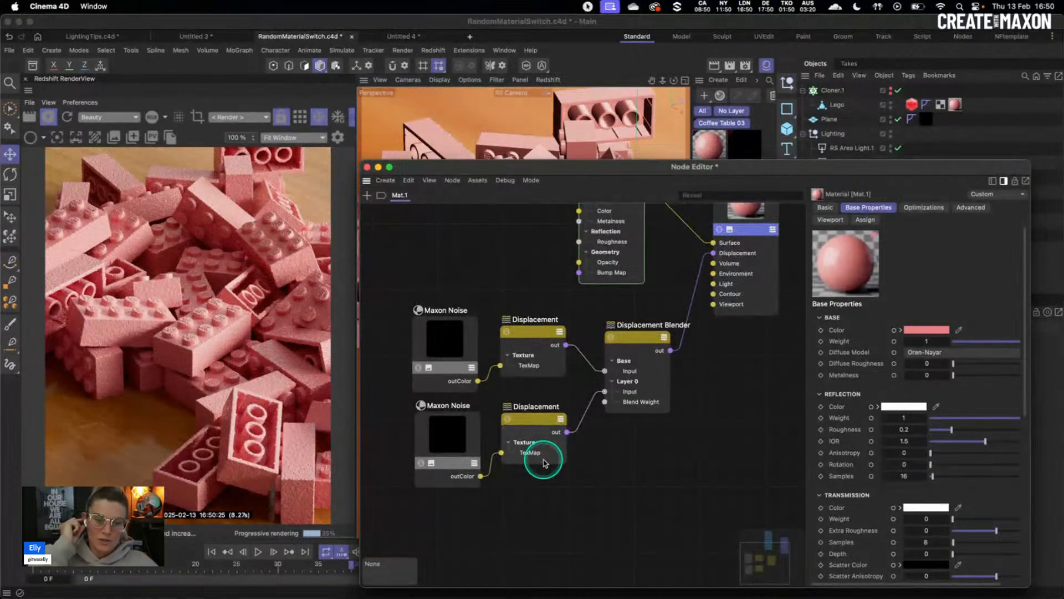
Close the Node Editor and switch to the Untitled 4 scene with the live render stopped.
{"action": "left_click", "coordinate": [367, 167]}
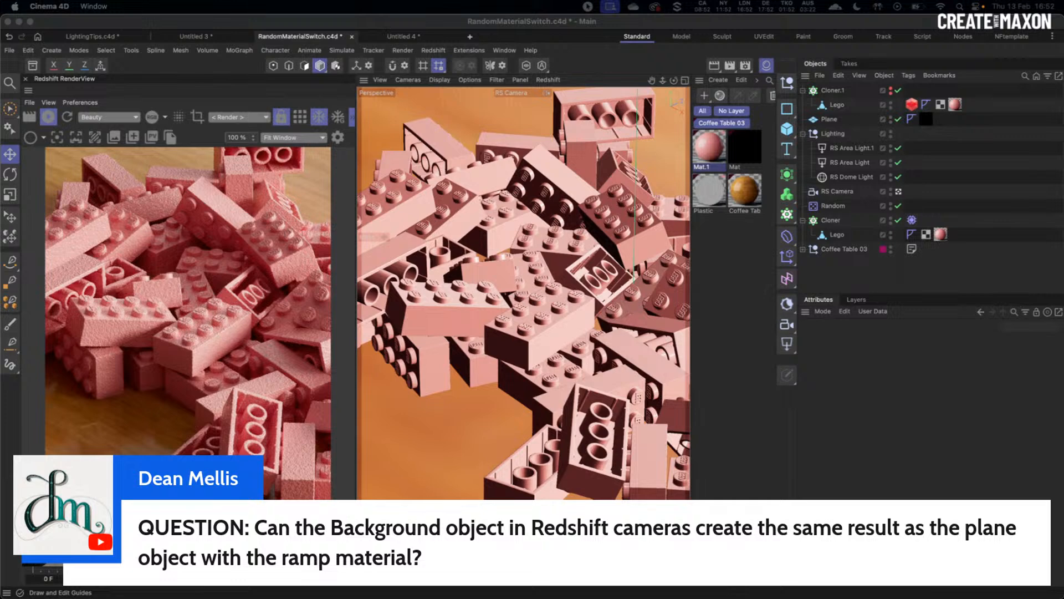
{"action": "left_click", "coordinate": [48, 117]}
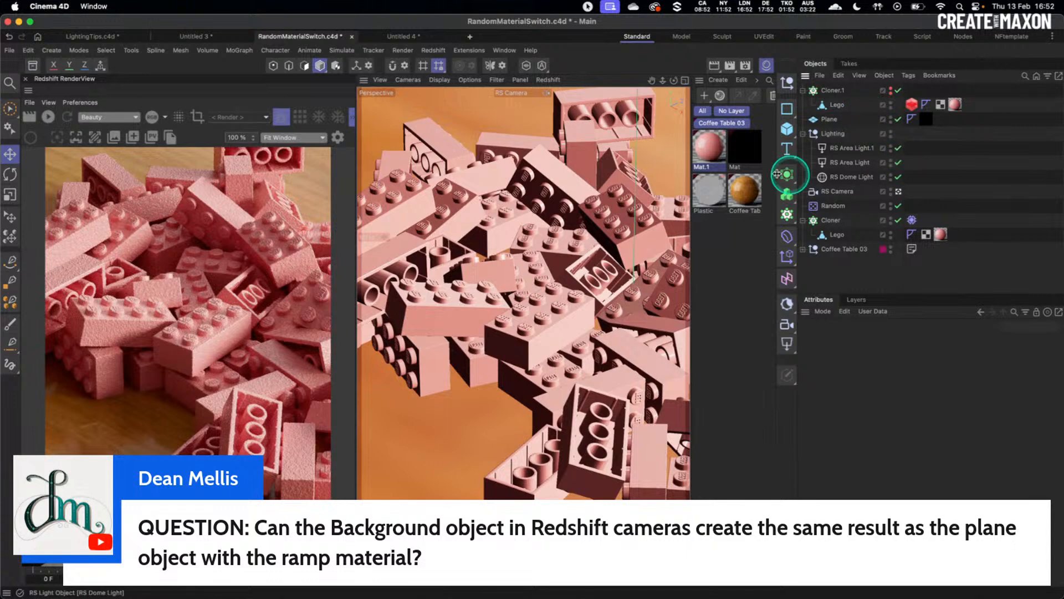
{"action": "left_click", "coordinate": [417, 37]}
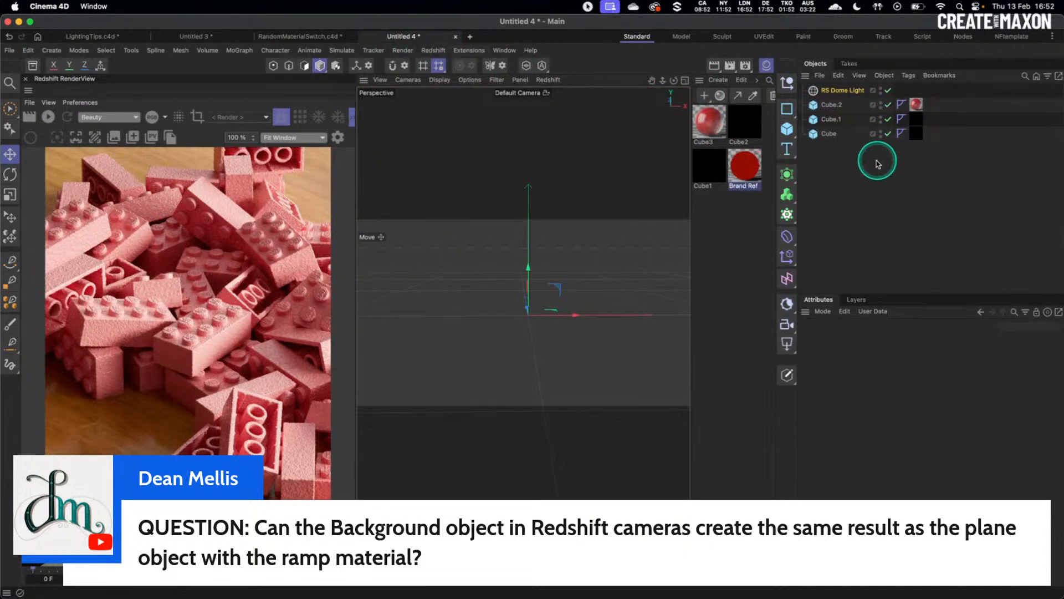
Disable the RS Dome Light, then add an RS Camera and view the live-rendered scene through it.
{"action": "left_click", "coordinate": [888, 89]}
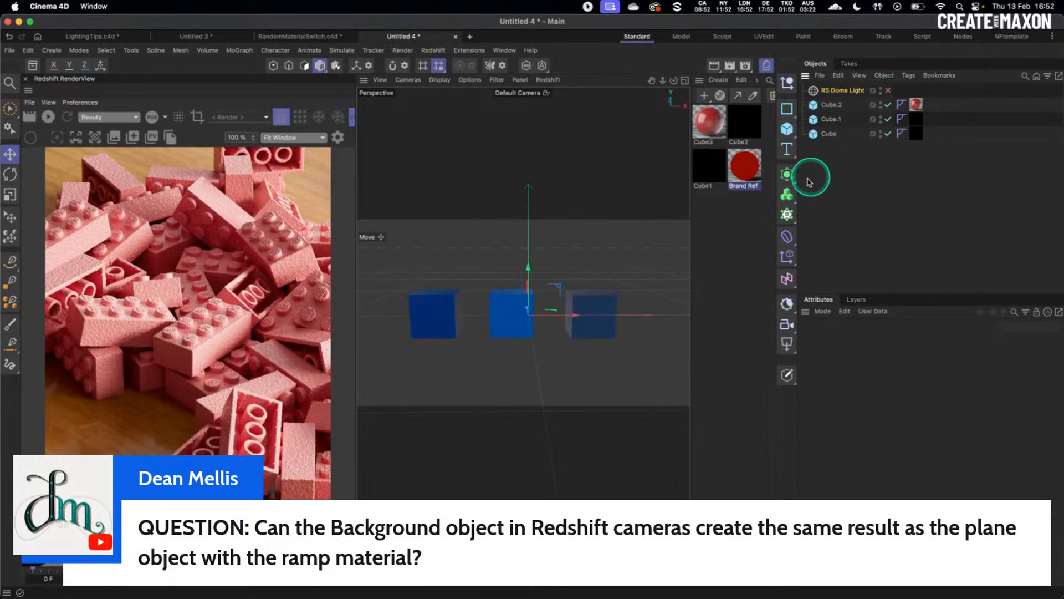
{"action": "left_click", "coordinate": [48, 117]}
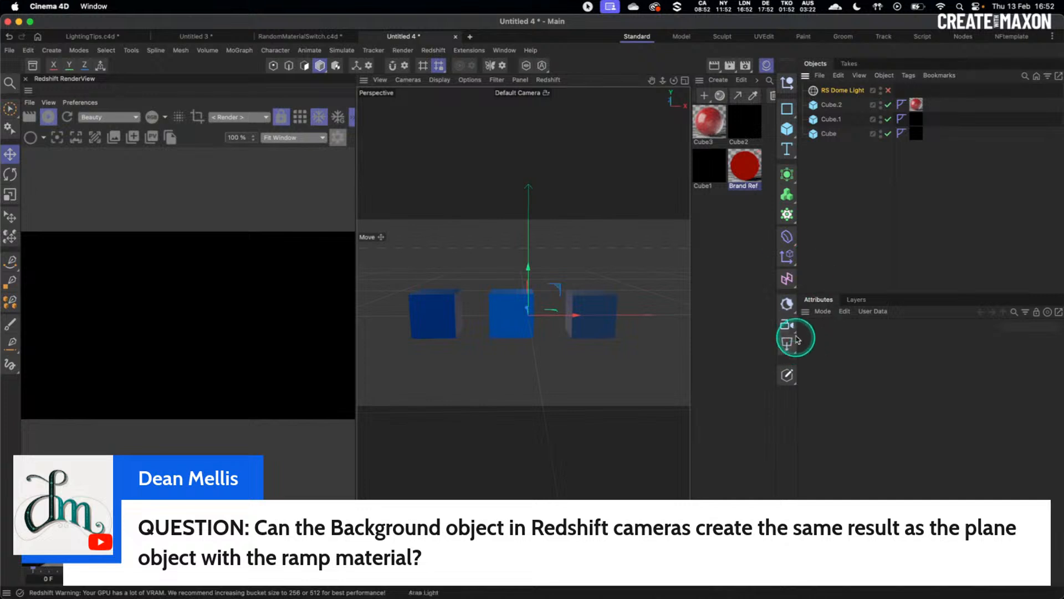
{"action": "left_click_drag", "start_coordinate": [788, 326], "coordinate": [836, 342]}
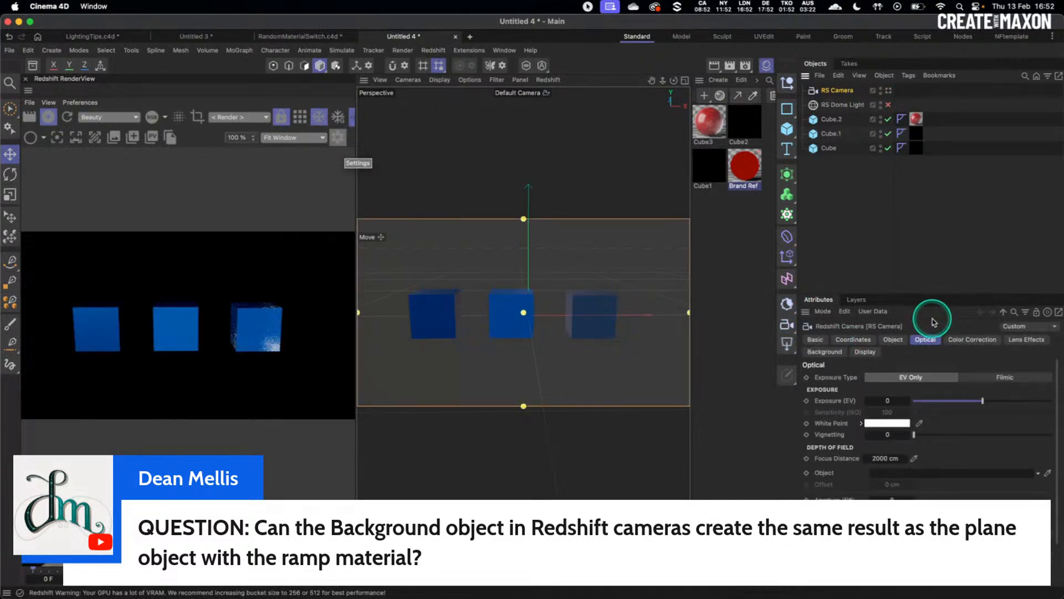
{"action": "left_click", "coordinate": [889, 90]}
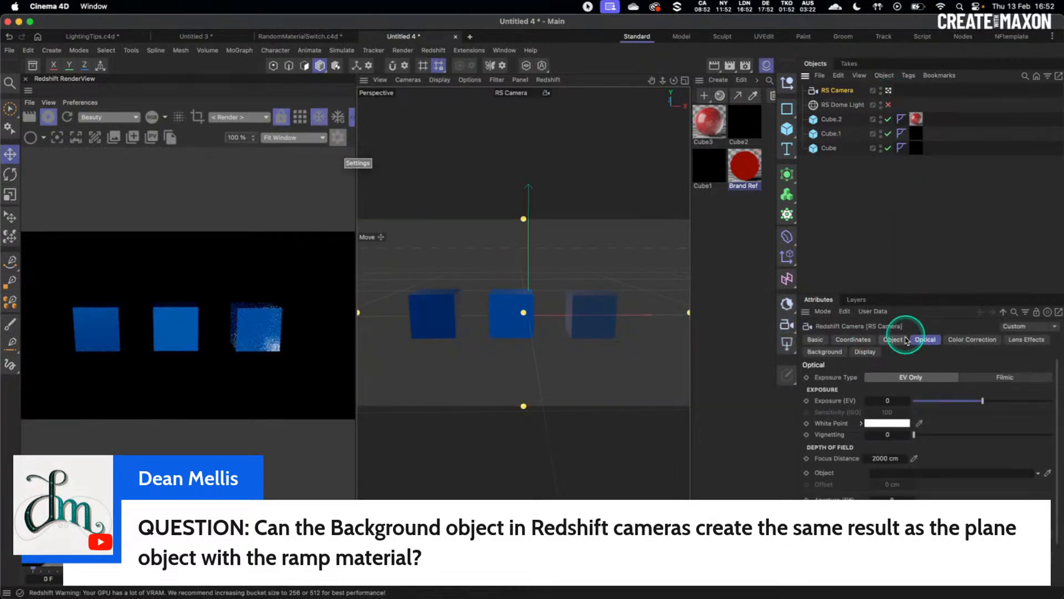
Override the RS Camera's background with a red color of RGB 167, 0, 0.
{"action": "left_click", "coordinate": [825, 351]}
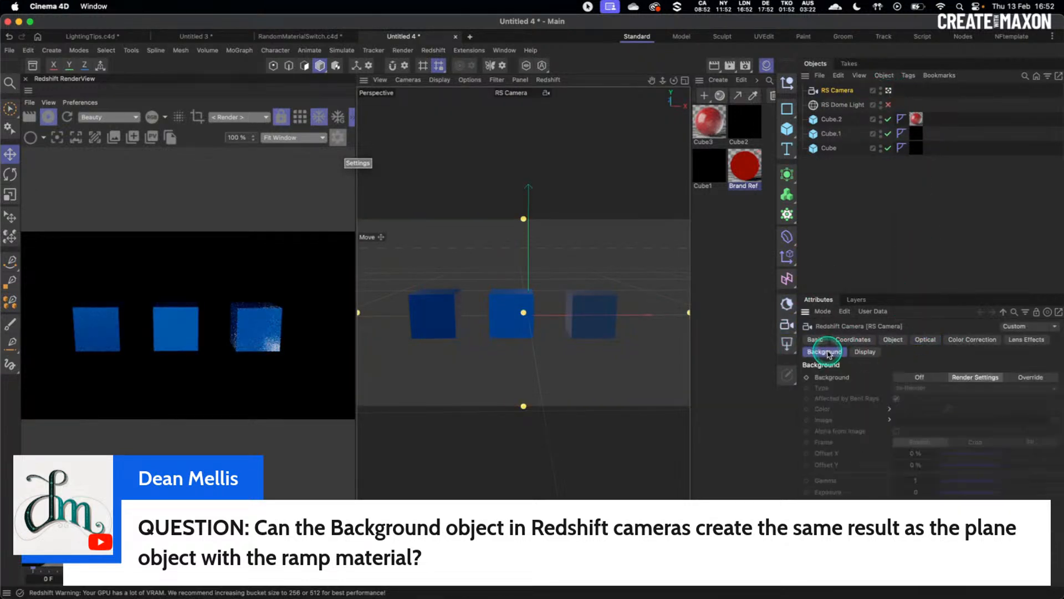
{"action": "left_click", "coordinate": [1031, 377]}
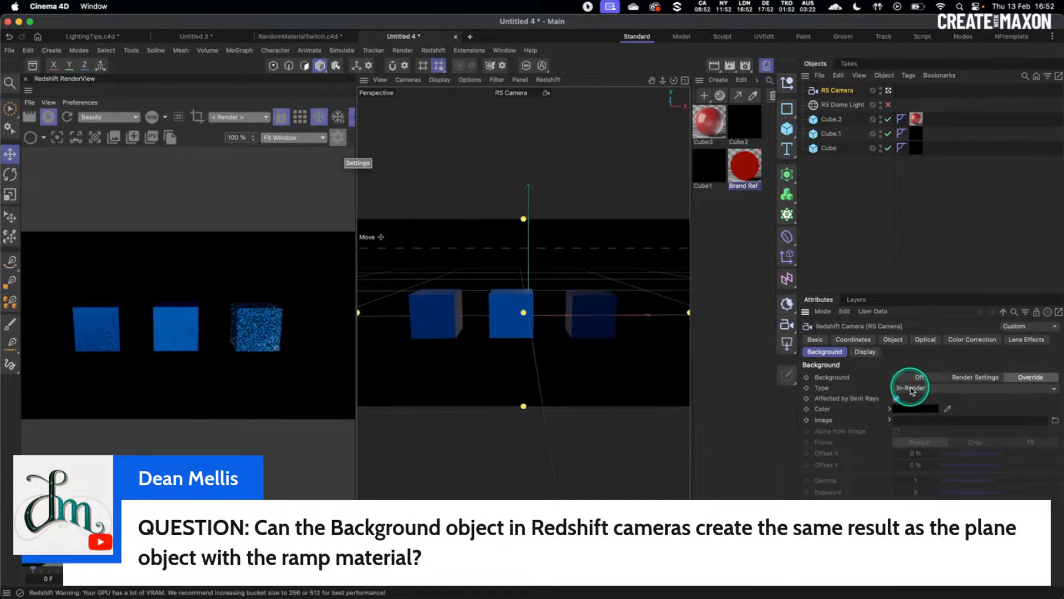
{"action": "left_click", "coordinate": [911, 408]}
{"action": "left_click_drag", "start_coordinate": [984, 469], "coordinate": [995, 469]}
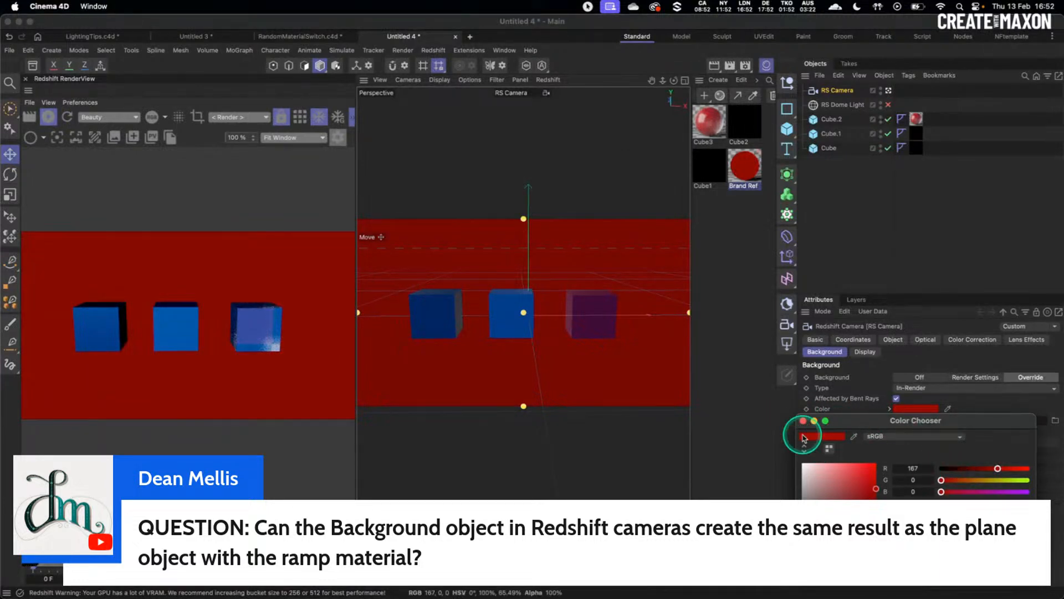
{"action": "left_click", "coordinate": [804, 421]}
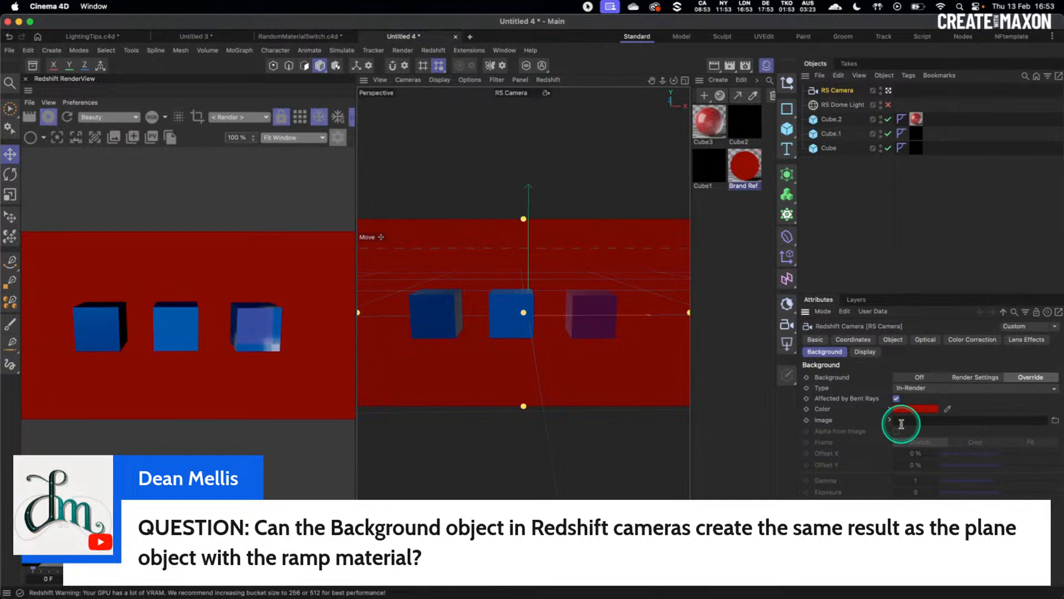
Turn the RS Camera's background off.
{"action": "left_click", "coordinate": [919, 377]}
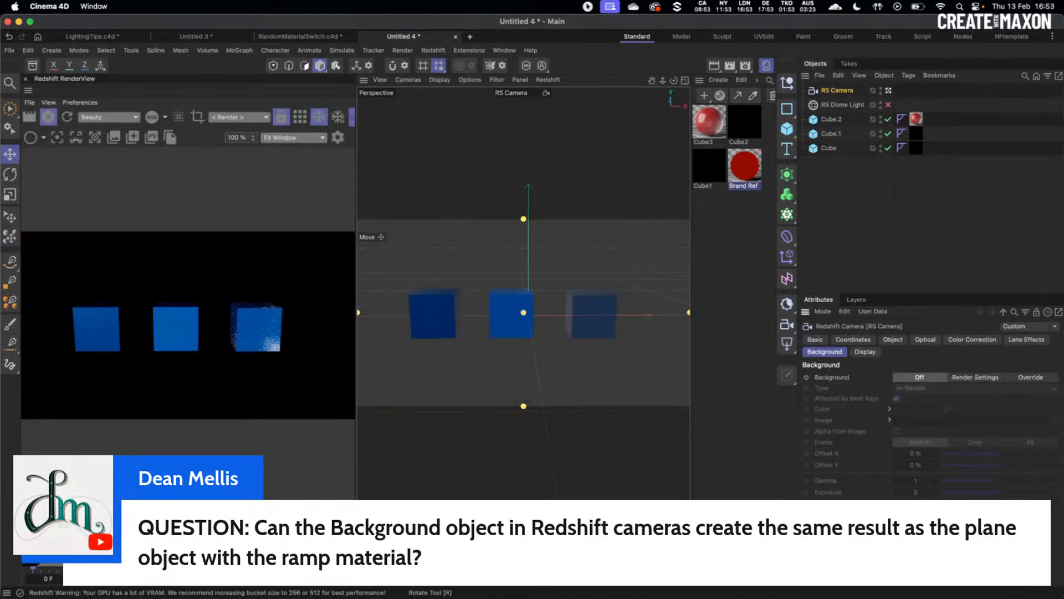
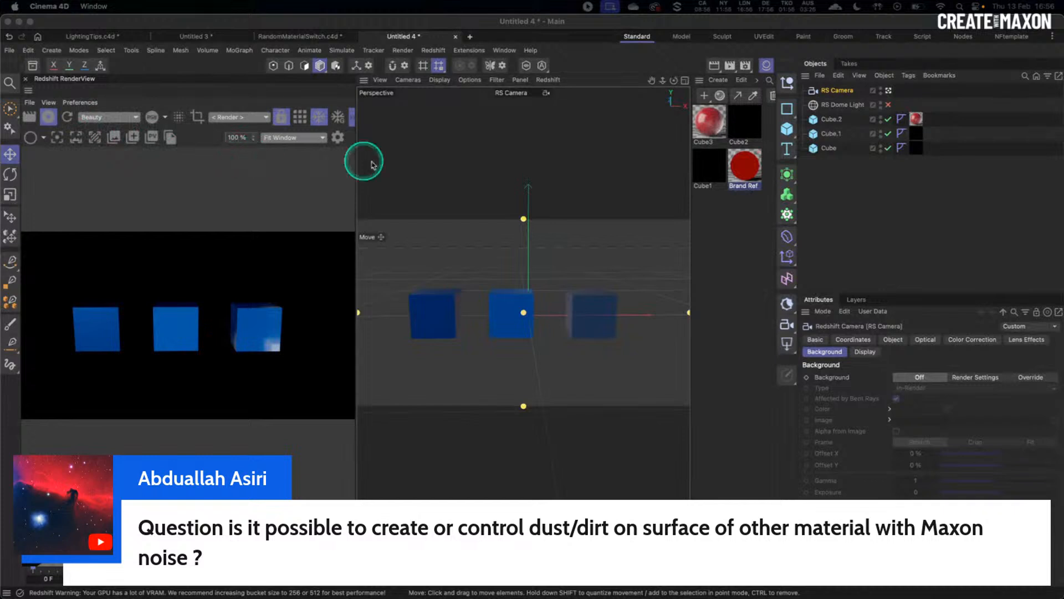
Re-enable the RS Dome Light and delete the Cube.2 and Cube.1 objects.
{"action": "left_click", "coordinate": [837, 105]}
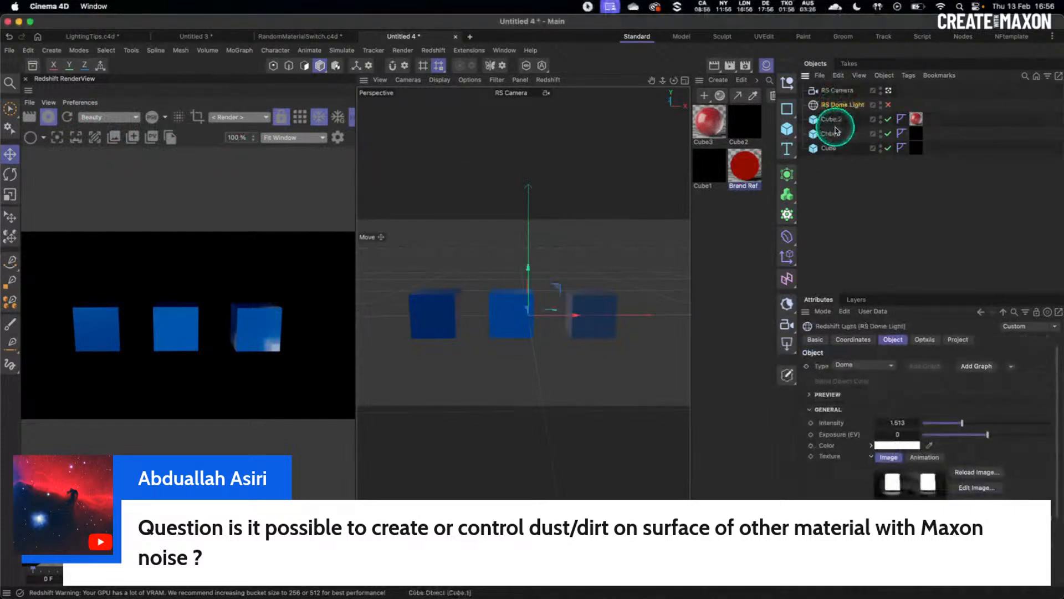
{"action": "left_click", "coordinate": [832, 119]}
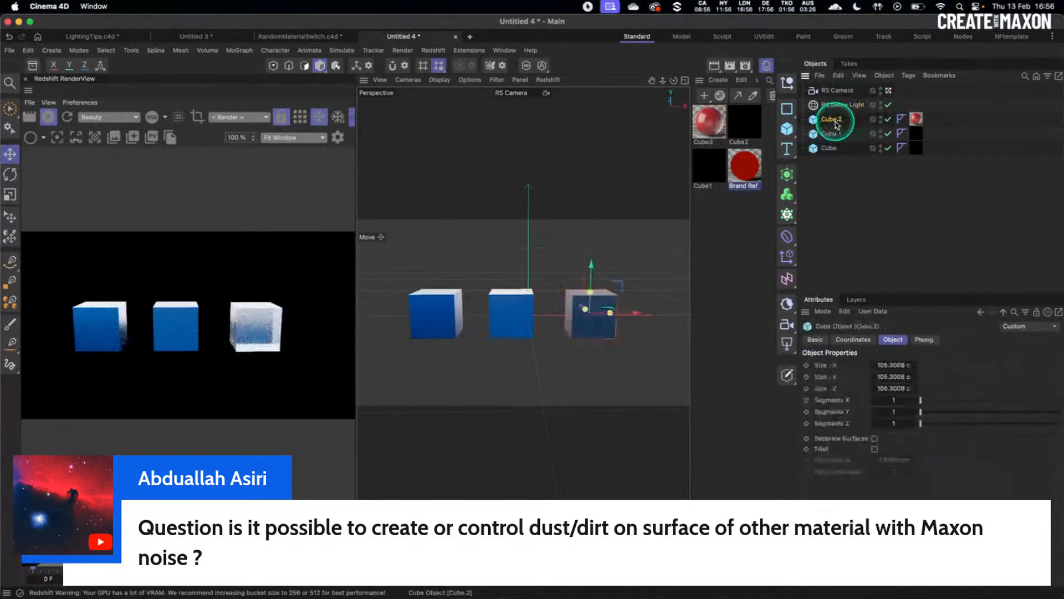
{"action": "key", "text": "Delete"}
{"action": "left_click", "coordinate": [832, 120]}
{"action": "key", "text": "Delete"}
Remove the material from the remaining cube and move the cube to the center of the camera view.
{"action": "left_click", "coordinate": [915, 121]}
{"action": "key", "text": "Delete"}
{"action": "left_click", "coordinate": [485, 309]}
{"action": "left_click", "coordinate": [450, 313]}
{"action": "left_click_drag", "start_coordinate": [482, 312], "coordinate": [570, 313]}
{"action": "right_click_drag", "start_coordinate": [523, 308], "coordinate": [554, 298], "text": "alt"}
{"action": "left_click_drag", "start_coordinate": [554, 298], "coordinate": [495, 311], "text": "alt"}
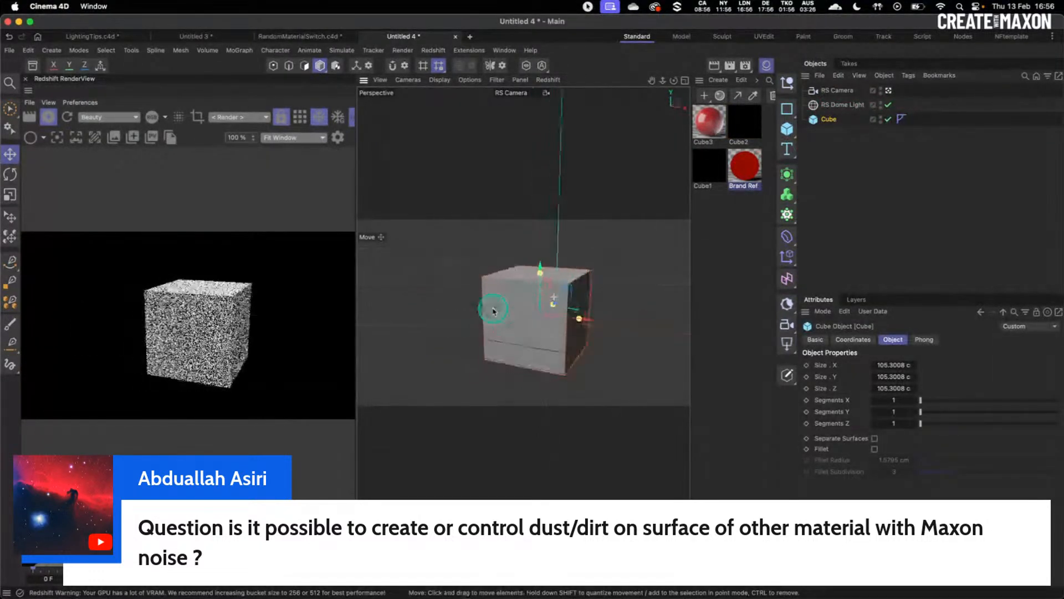
{"action": "middle_click_drag", "start_coordinate": [575, 295], "coordinate": [553, 300], "text": "alt"}
{"action": "left_click_drag", "start_coordinate": [552, 296], "coordinate": [555, 296], "text": "alt"}
{"action": "middle_click_drag", "start_coordinate": [555, 296], "coordinate": [535, 294], "text": "alt"}
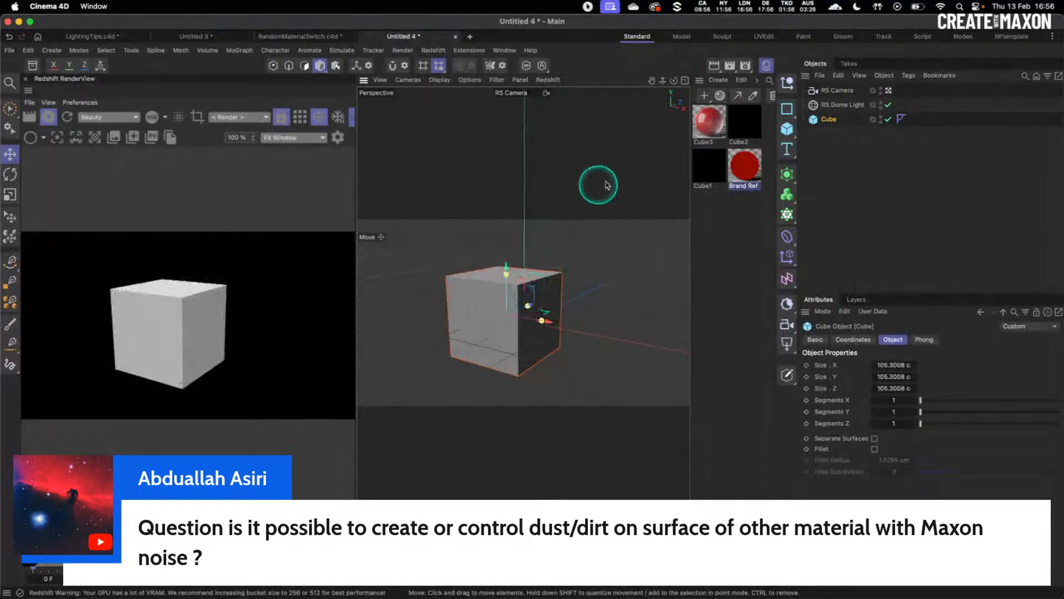
Add a Matrix Scatter object and distribute it over the Cube using Object mode.
{"action": "left_click", "coordinate": [787, 214]}
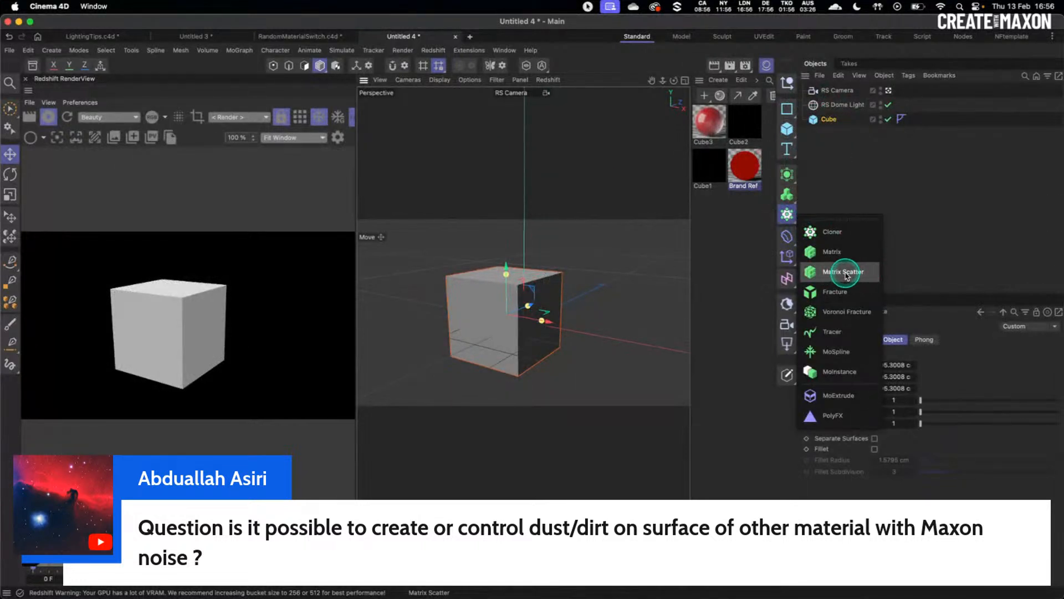
{"action": "left_click", "coordinate": [826, 272]}
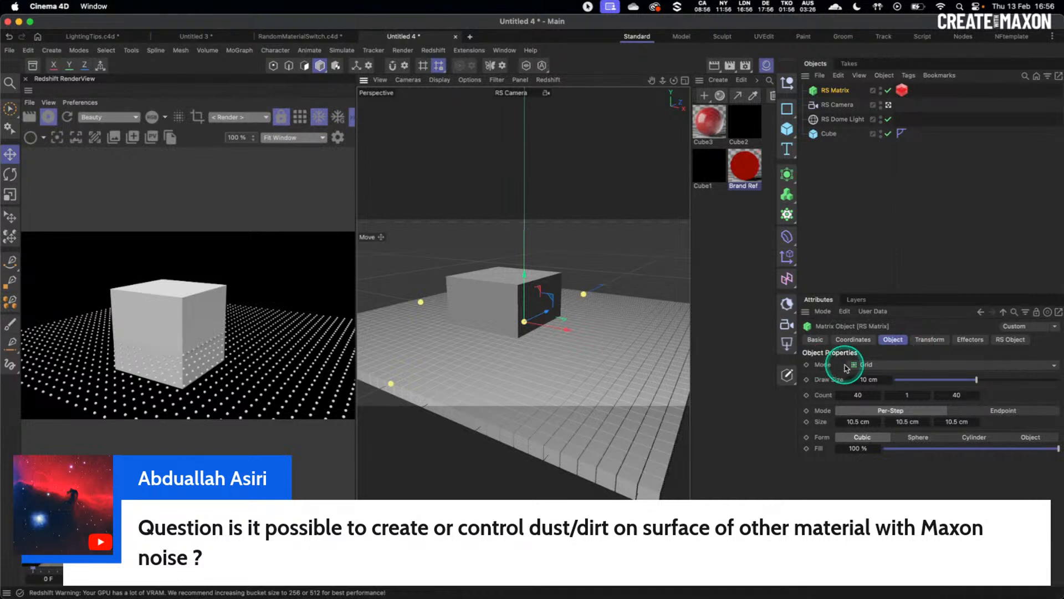
{"action": "left_click", "coordinate": [879, 364]}
{"action": "left_click", "coordinate": [879, 379]}
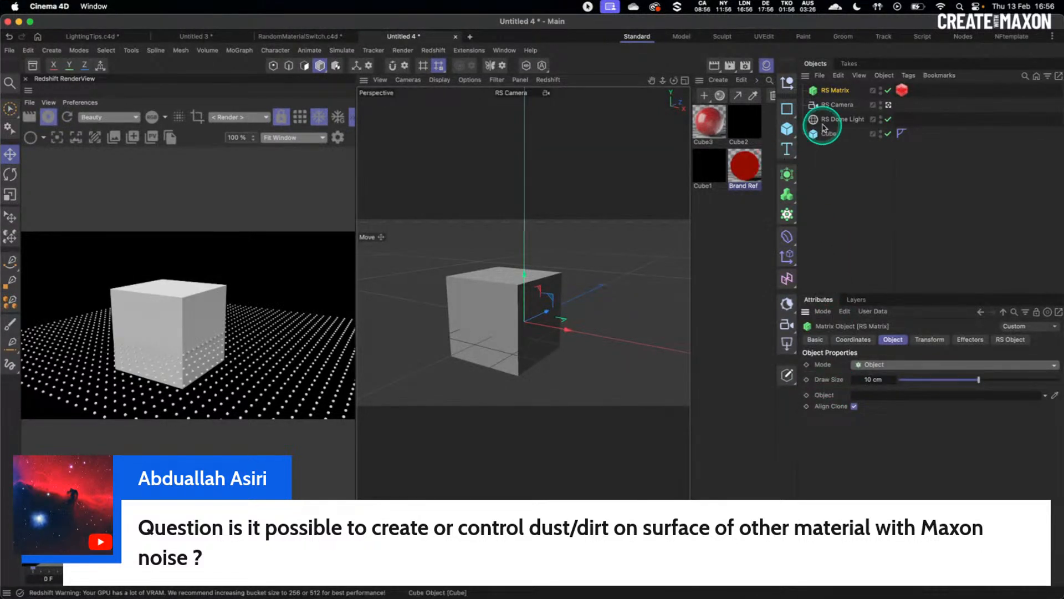
{"action": "left_click_drag", "start_coordinate": [834, 134], "coordinate": [878, 395]}
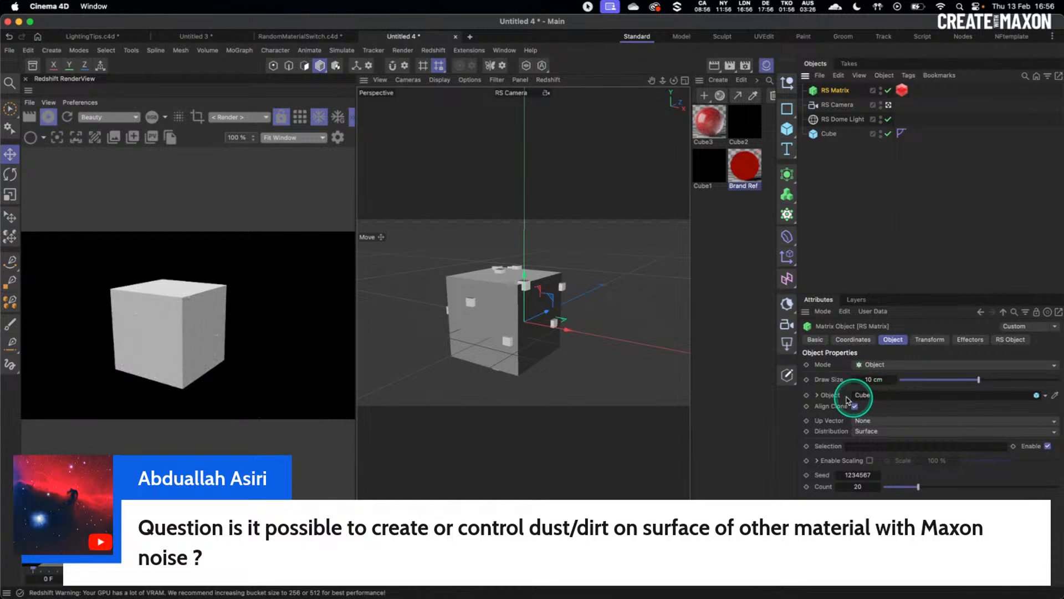
{"action": "scroll", "coordinate": [525, 294], "scroll_direction": "up", "scroll_amount": 2}
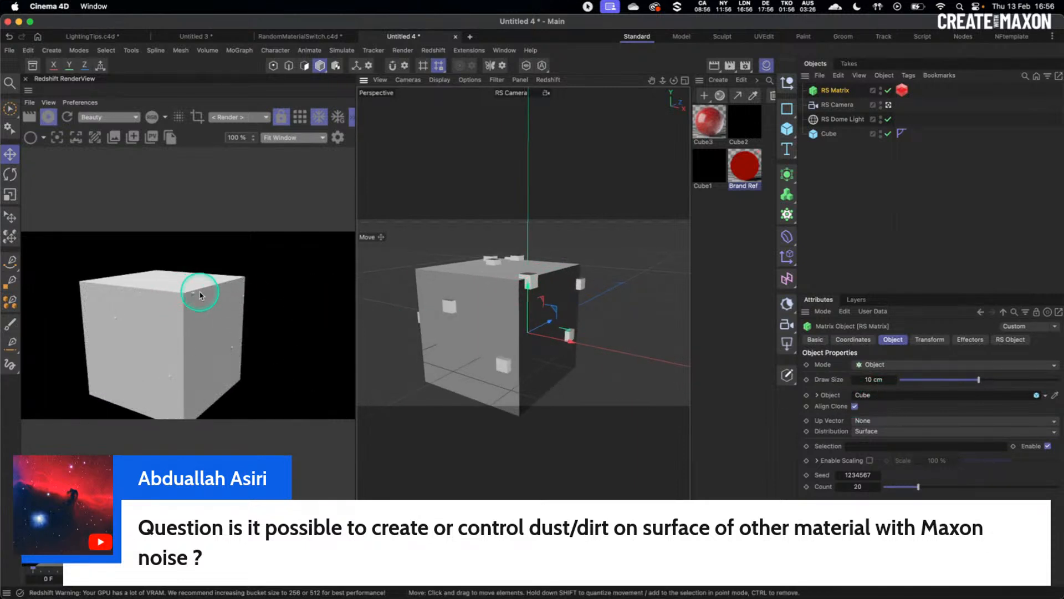
Check the particle mode in the RS Matrix's Redshift Object tag and set the matrix count to 2000.
{"action": "left_click", "coordinate": [902, 90]}
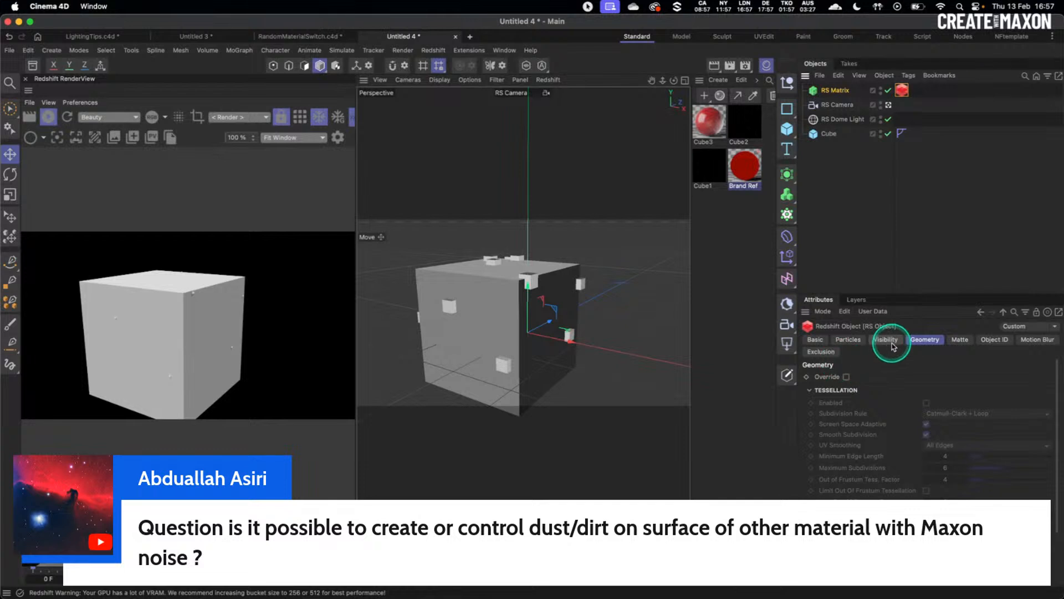
{"action": "left_click", "coordinate": [846, 341]}
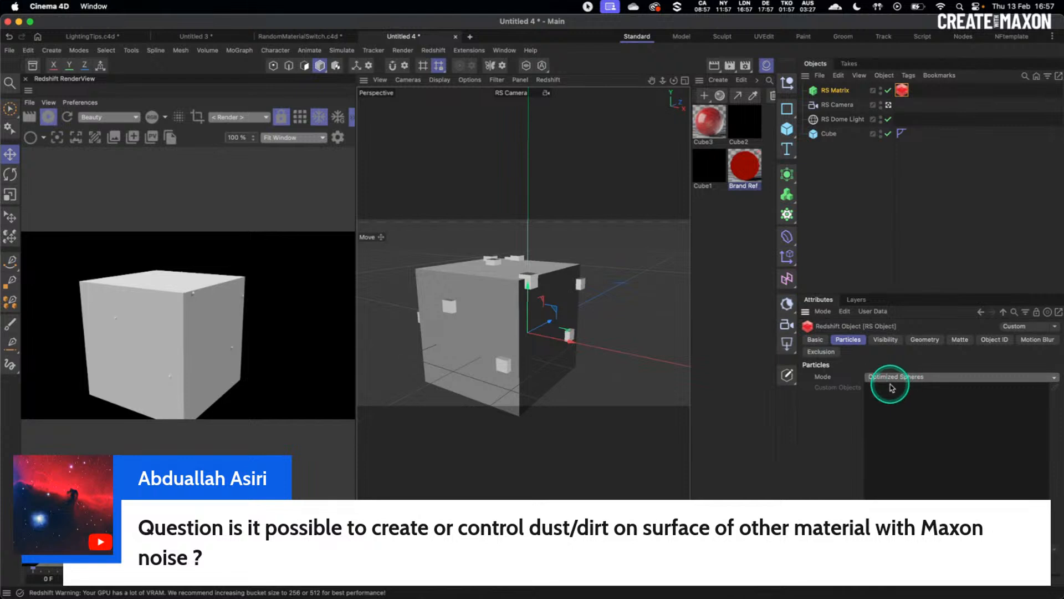
{"action": "left_click", "coordinate": [836, 92]}
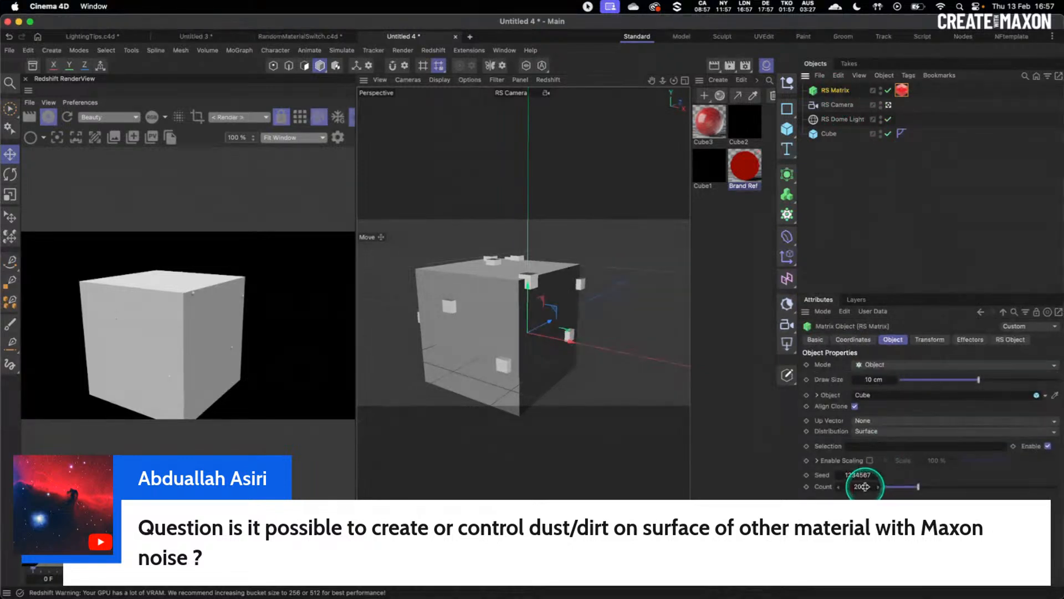
{"action": "type", "text": "00"}
{"action": "key", "text": "Return"}
{"action": "left_click", "coordinate": [207, 350]}
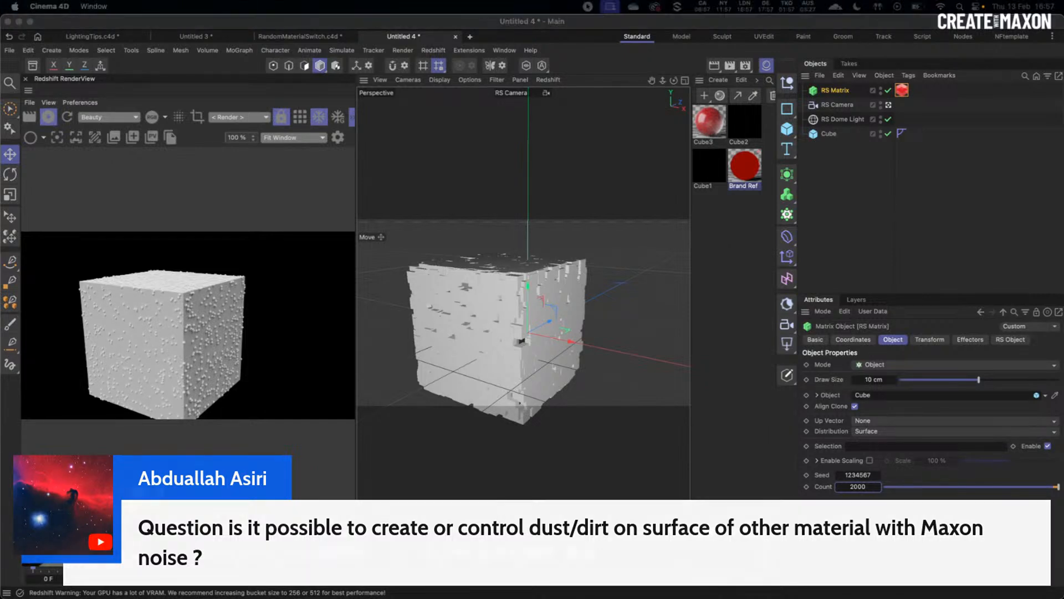
{"action": "left_click", "coordinate": [460, 384]}
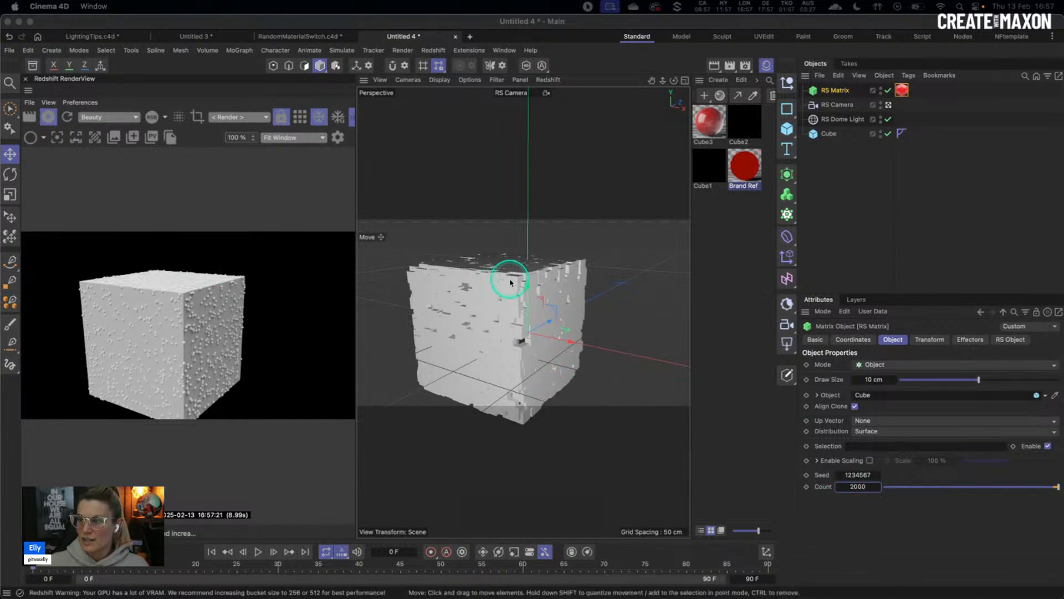
Try Point Instances as the RS Matrix's particle mode, then set it to Custom Objects.
{"action": "left_click", "coordinate": [902, 90]}
{"action": "left_click", "coordinate": [894, 377]}
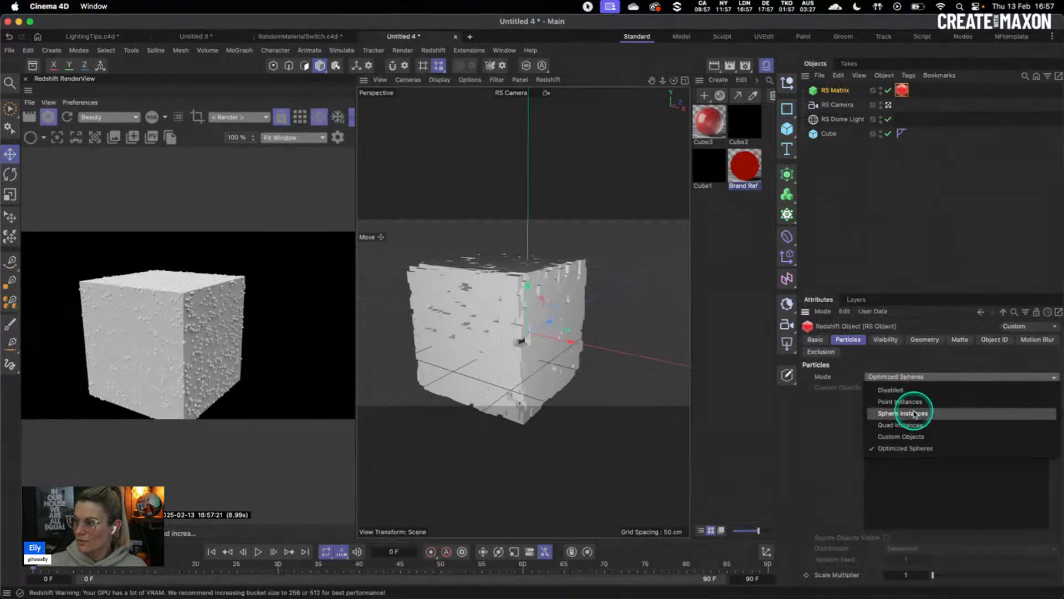
{"action": "left_click", "coordinate": [898, 401]}
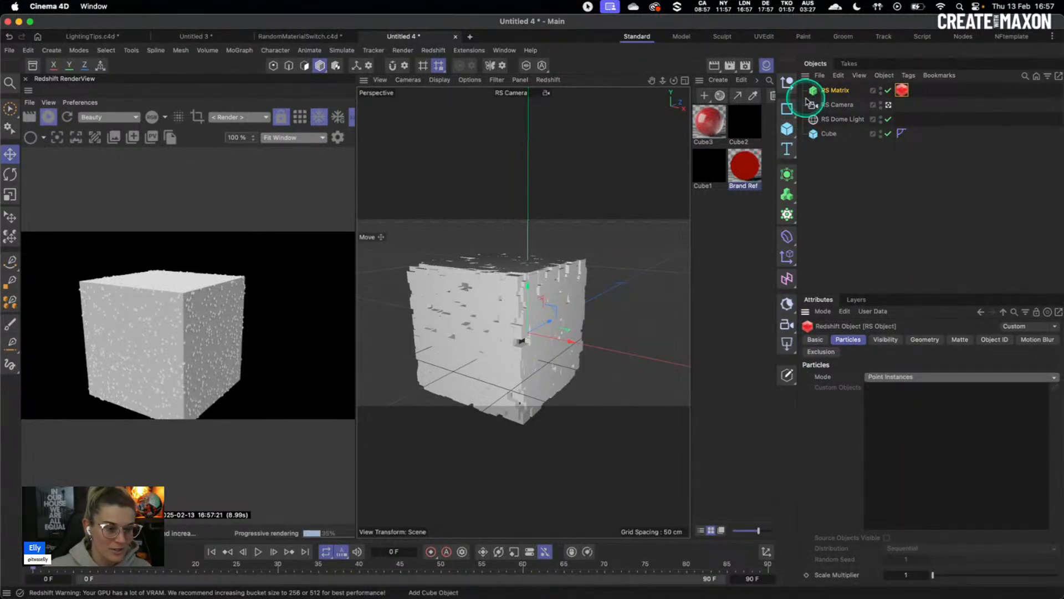
{"action": "left_click", "coordinate": [886, 377]}
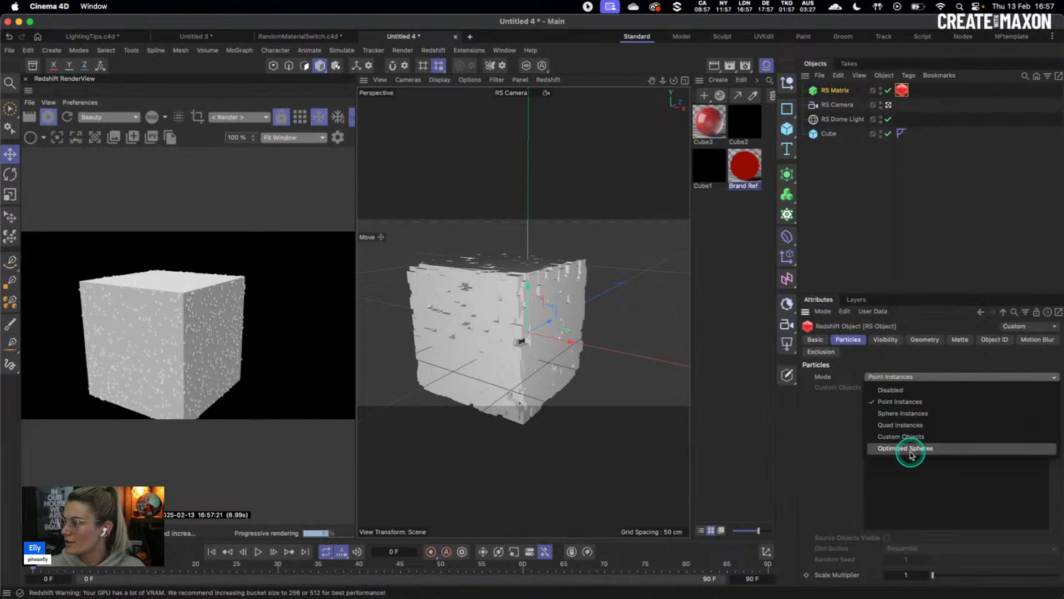
{"action": "left_click", "coordinate": [901, 437]}
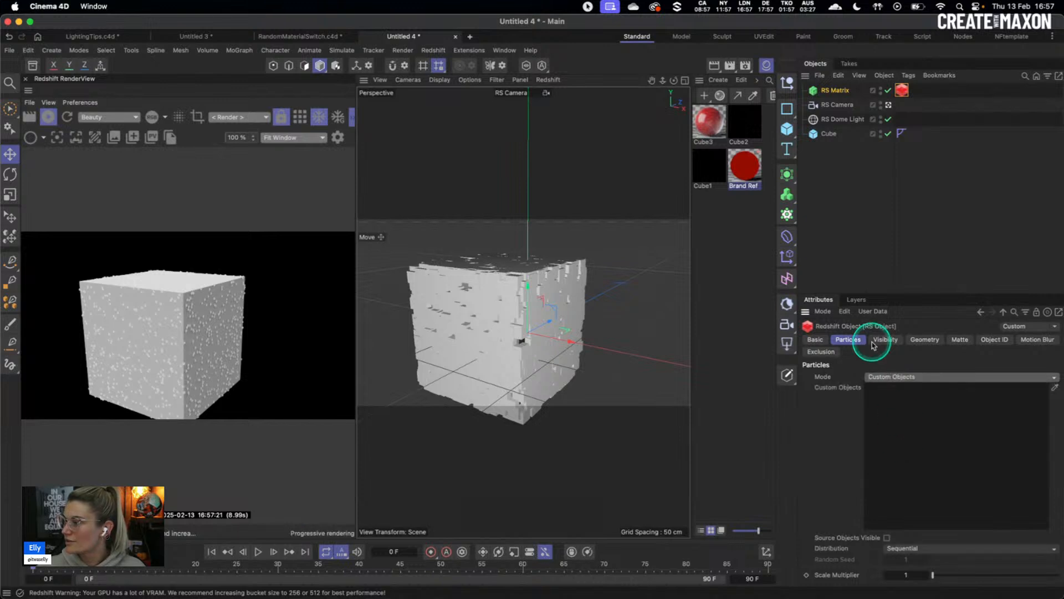
Add a Figure primitive, scale it down and assign it as the RS Matrix's custom particle object.
{"action": "left_click", "coordinate": [786, 128]}
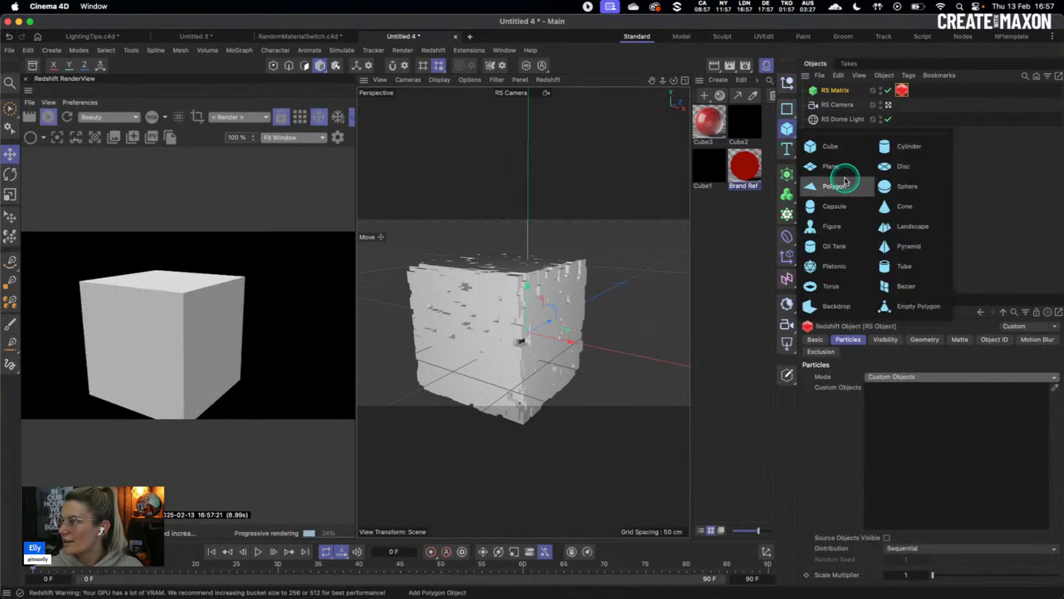
{"action": "left_click", "coordinate": [830, 228]}
{"action": "key", "text": "t"}
{"action": "left_click_drag", "start_coordinate": [632, 247], "coordinate": [406, 284]}
{"action": "key", "text": "e"}
{"action": "left_click", "coordinate": [903, 105]}
{"action": "left_click_drag", "start_coordinate": [833, 93], "coordinate": [880, 413]}
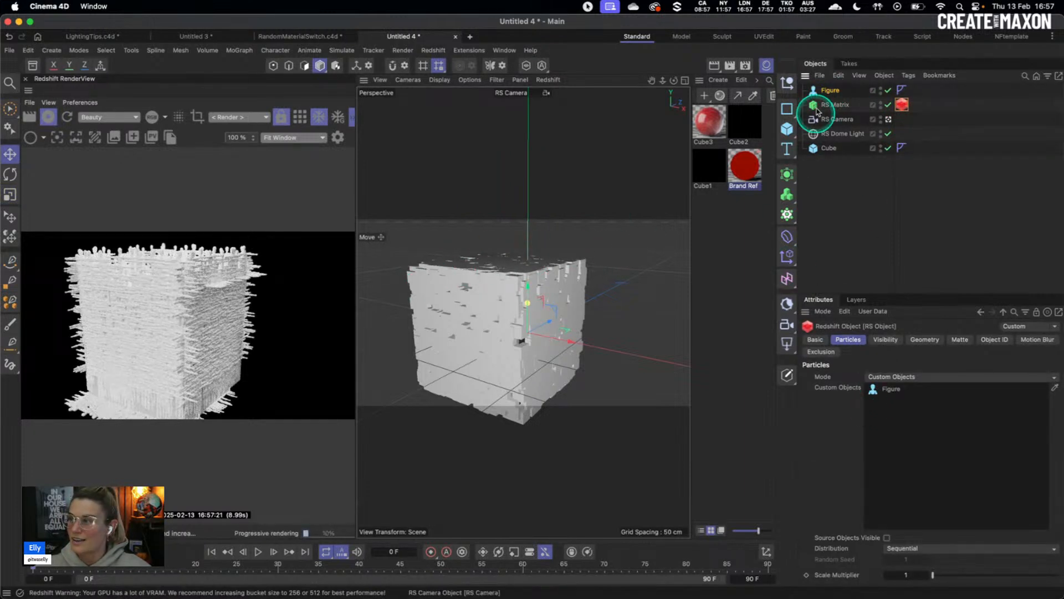
Set the scale multiplier of the RS Matrix's custom particles to 0.1.
{"action": "left_click", "coordinate": [827, 90]}
{"action": "left_click", "coordinate": [902, 107]}
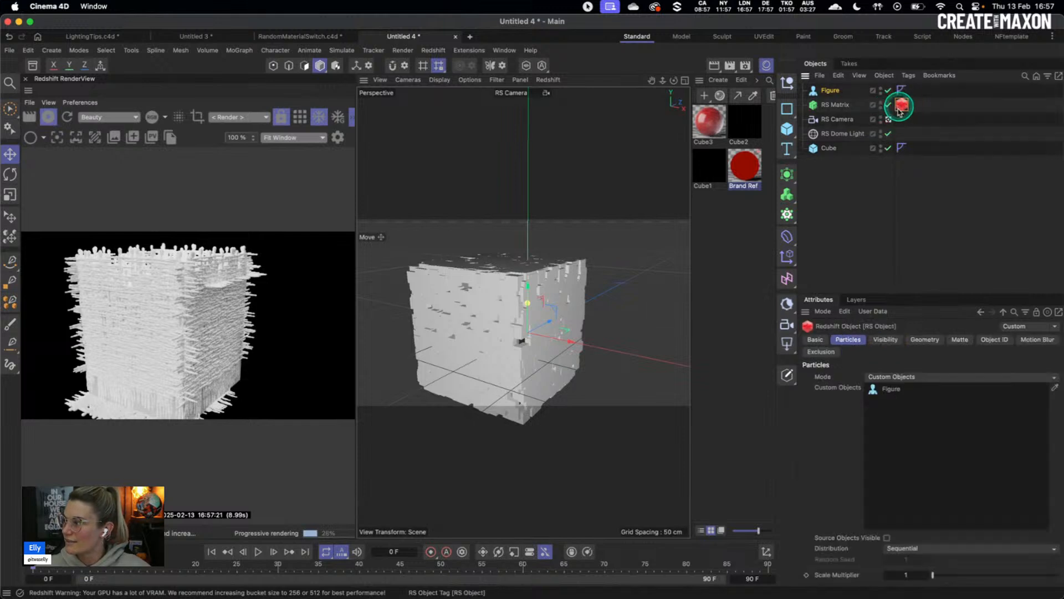
{"action": "left_click", "coordinate": [907, 575]}
{"action": "type", "text": "0.1"}
{"action": "key", "text": "Return"}
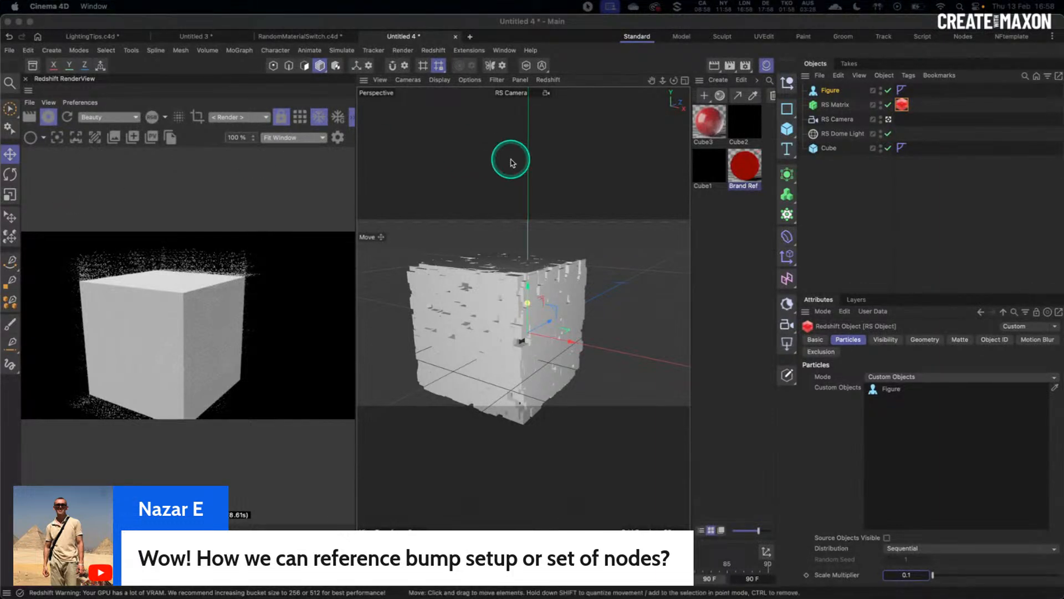
Examine the node graphs of the Brand Ref and Cube1 materials, including the Reference node's source and material inputs.
{"action": "left_click", "coordinate": [747, 179]}
{"action": "double_click", "coordinate": [747, 179]}
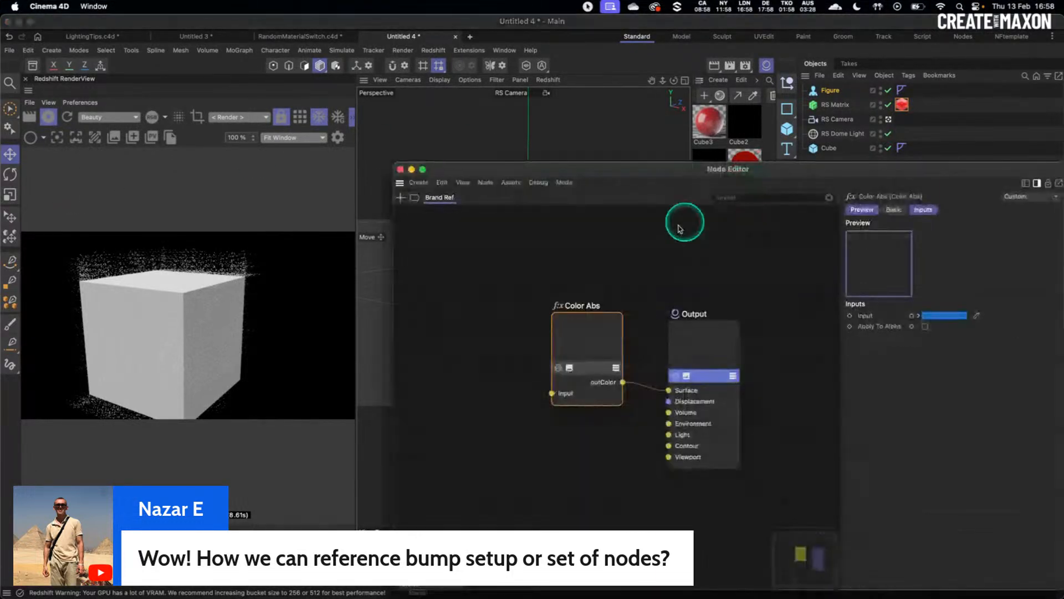
{"action": "left_click", "coordinate": [604, 347]}
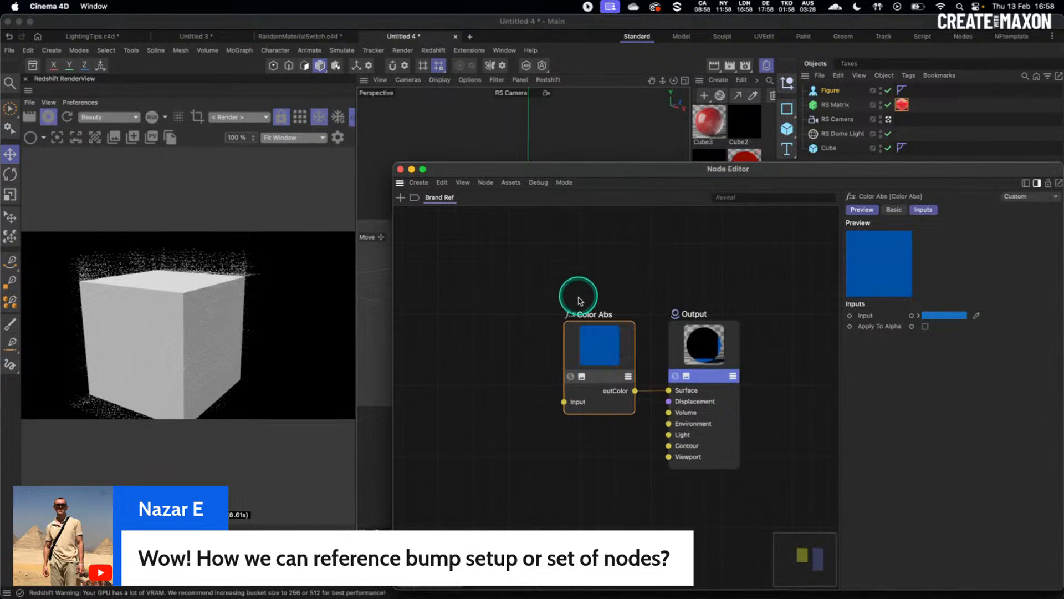
{"action": "left_click_drag", "start_coordinate": [600, 341], "coordinate": [583, 356]}
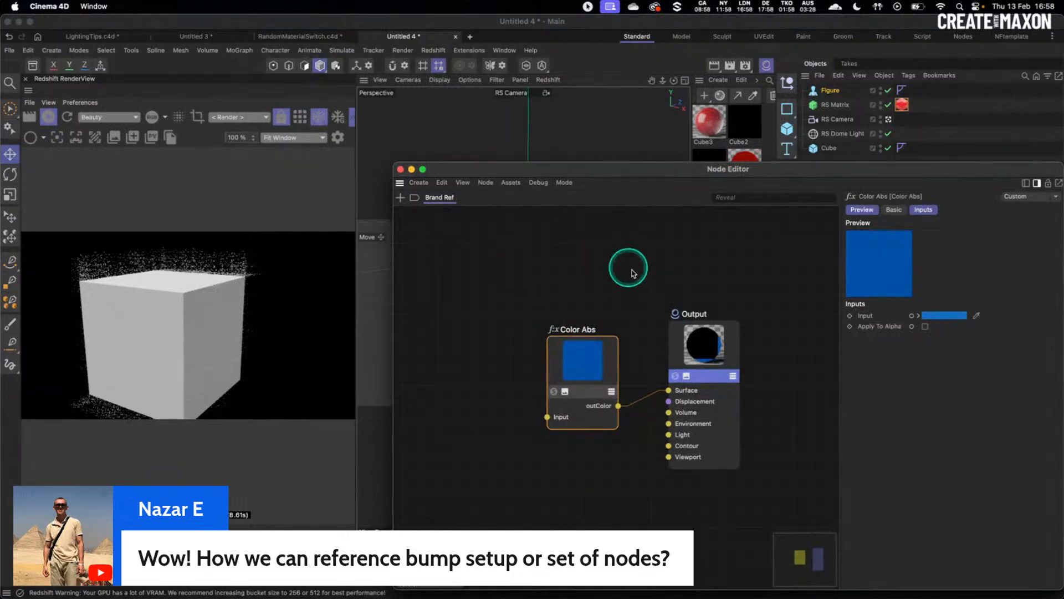
{"action": "left_click", "coordinate": [400, 169]}
{"action": "left_click", "coordinate": [744, 134]}
{"action": "left_click", "coordinate": [750, 172]}
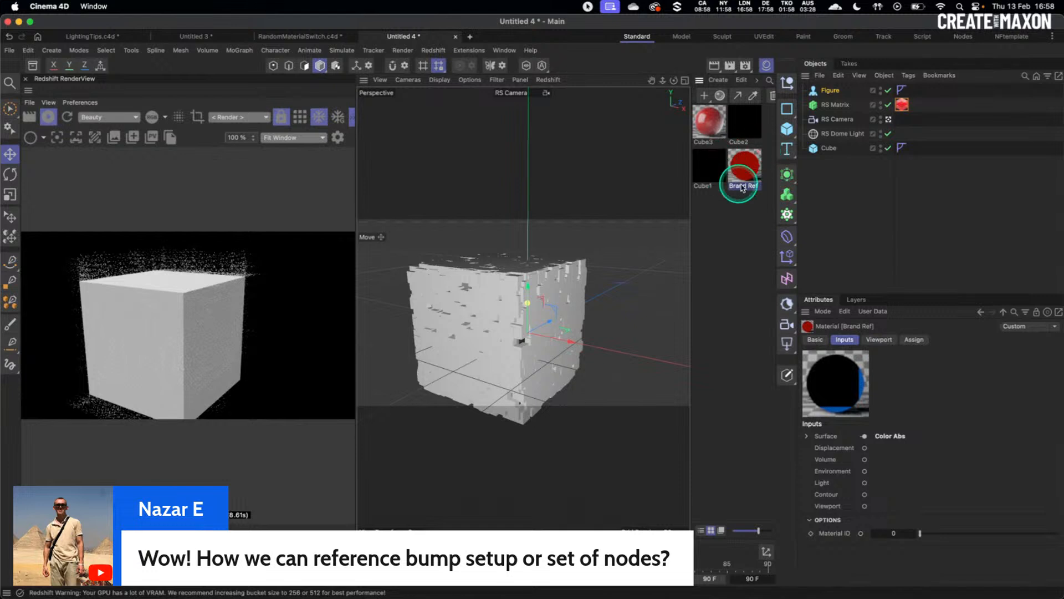
{"action": "double_click", "coordinate": [714, 165]}
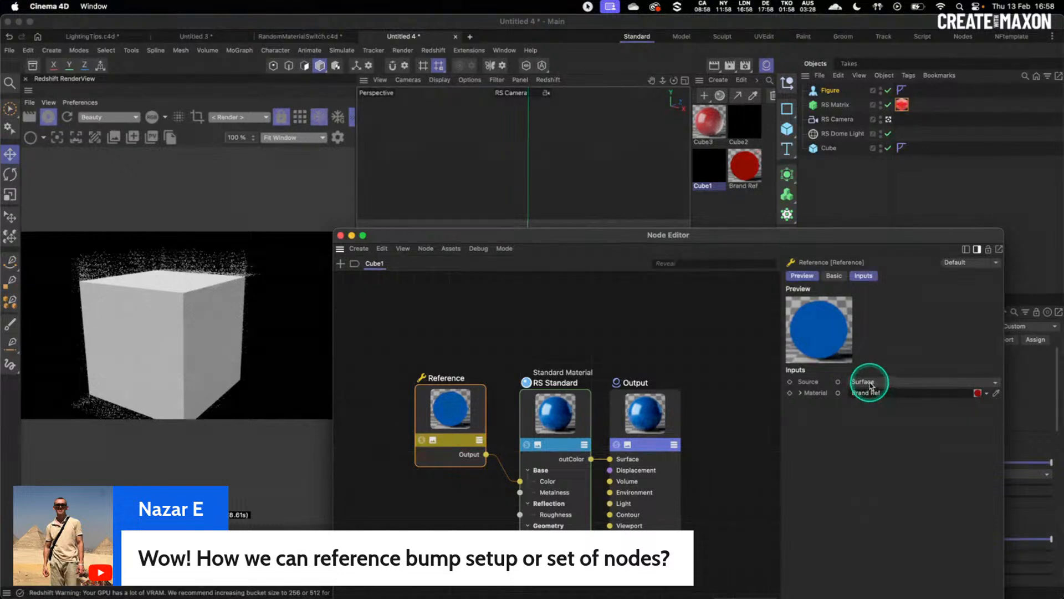
{"action": "left_click", "coordinate": [749, 172]}
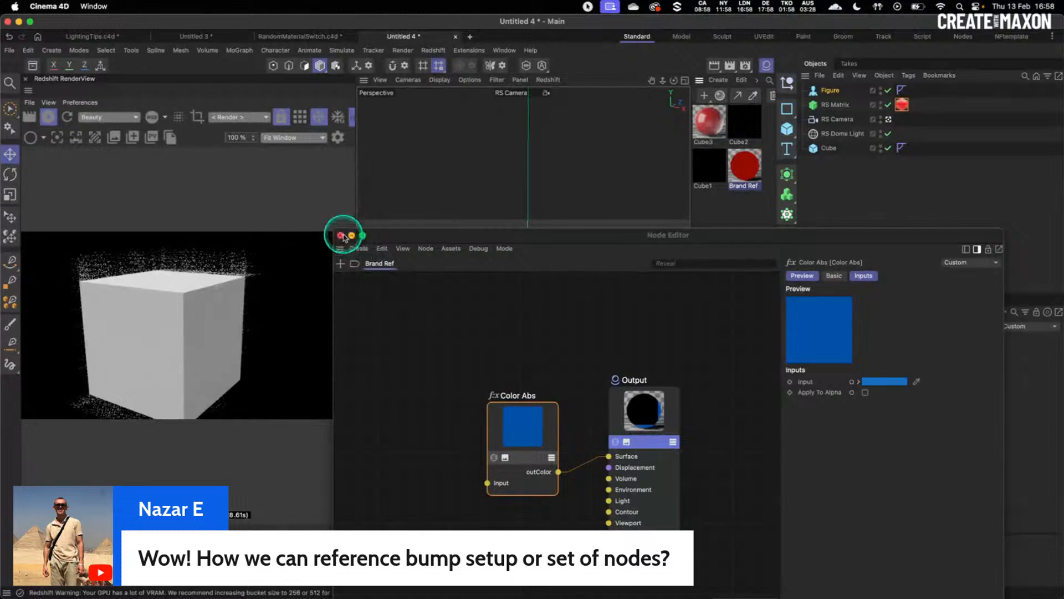
Switch to the Keynote workshop presentation, review the Scene Setup slide's optimization tips, and move the presentation out of the way.
{"action": "key", "text": "super+Tab"}
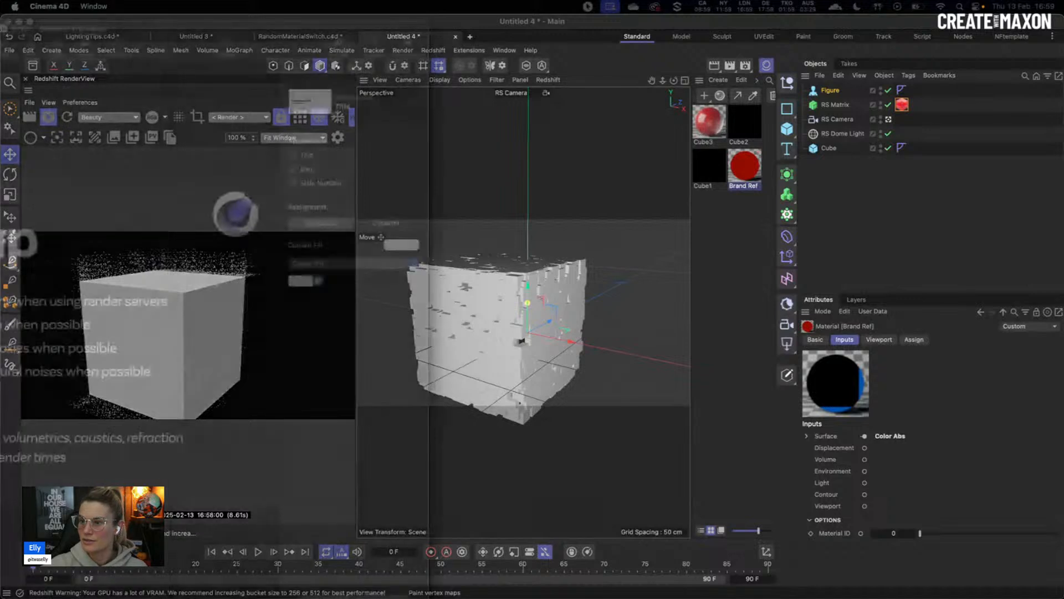
{"action": "left_click", "coordinate": [396, 37]}
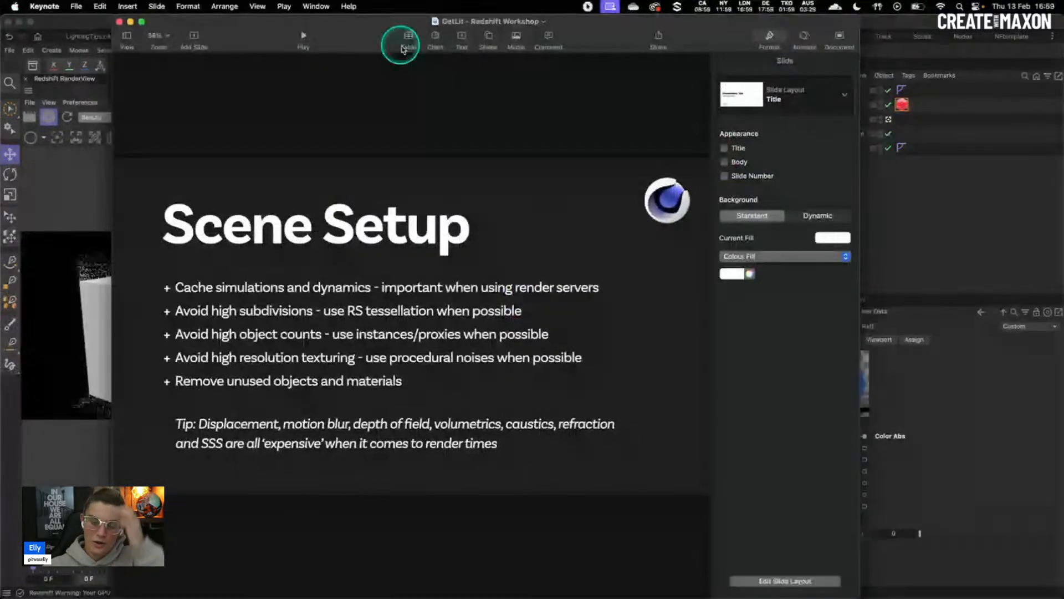
{"action": "left_click", "coordinate": [505, 105]}
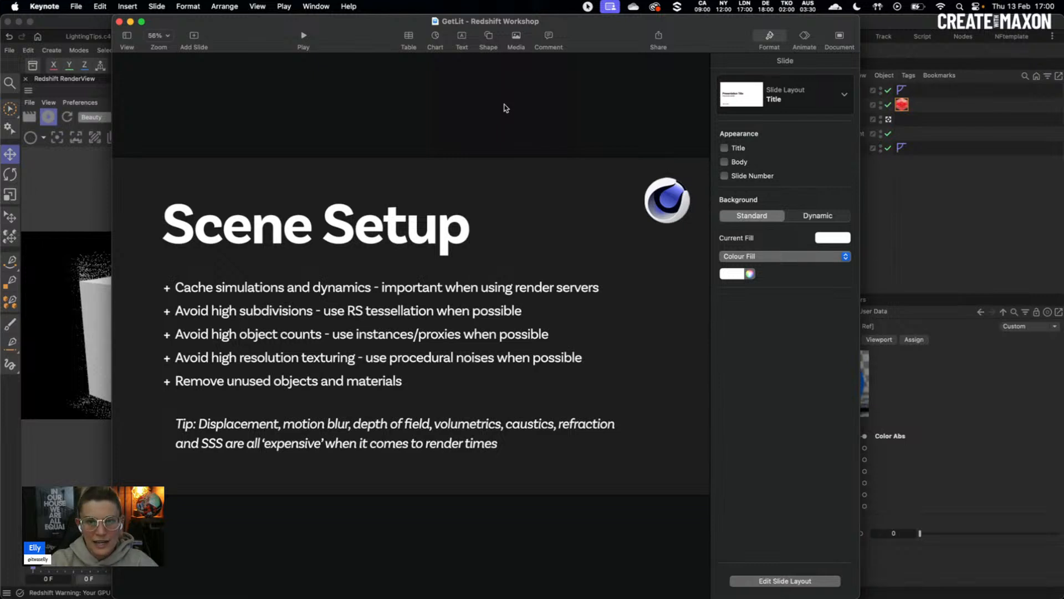
{"action": "left_click", "coordinate": [758, 205]}
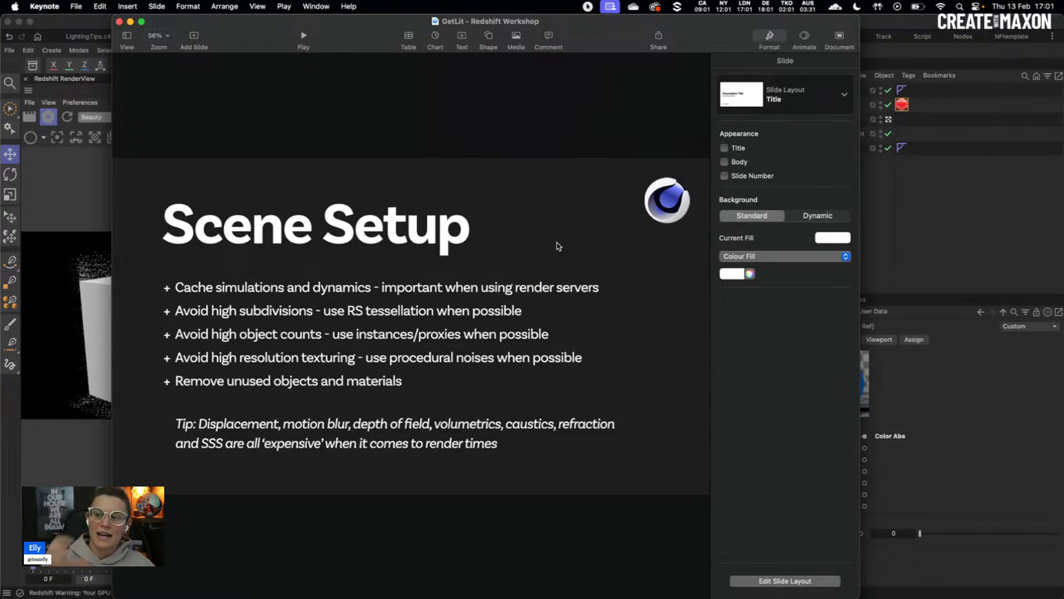
{"action": "left_click_drag", "start_coordinate": [544, 22], "coordinate": [0, 77]}
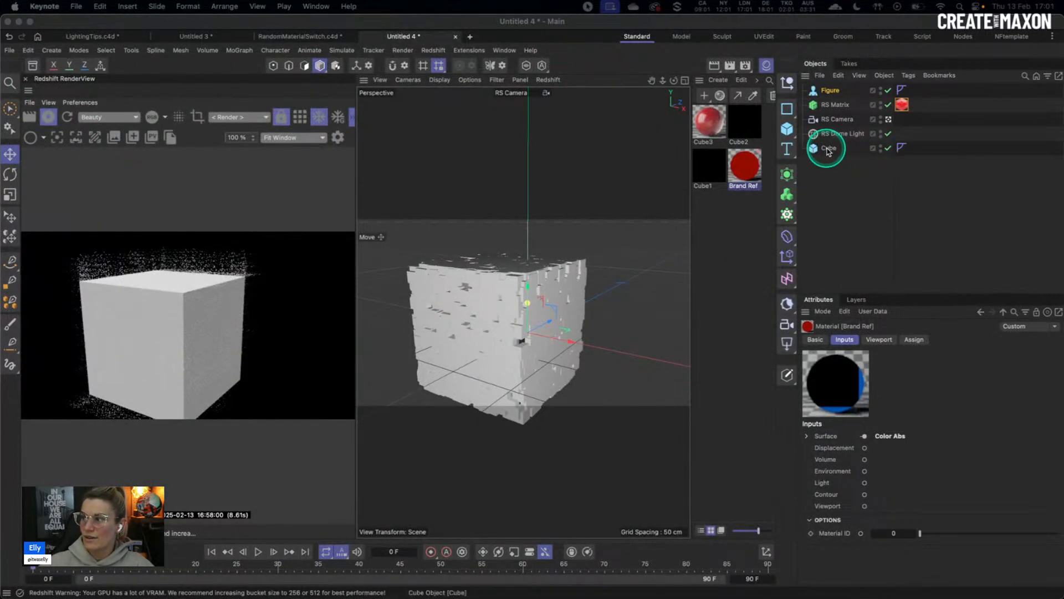
Return to Cinema 4D and add a Sphere primitive to the Untitled 4 scene.
{"action": "left_click_drag", "start_coordinate": [788, 129], "coordinate": [904, 187]}
{"action": "left_click_drag", "start_coordinate": [355, 237], "coordinate": [352, 237]}
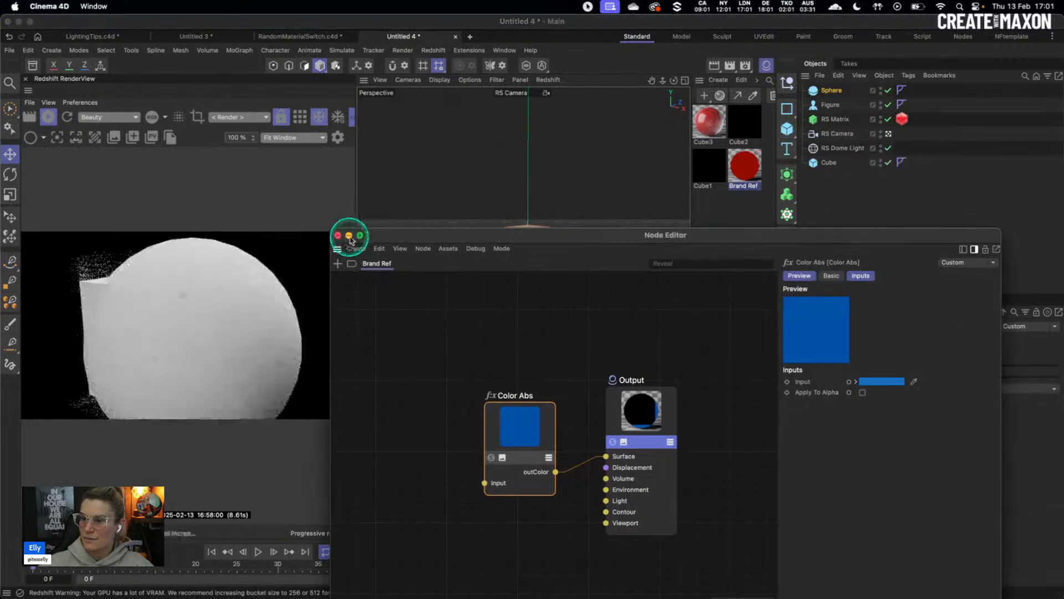
Close the Node Editor and delete the Figure, RS Matrix and Cube objects from the scene.
{"action": "left_click", "coordinate": [337, 235]}
{"action": "left_click", "coordinate": [830, 166]}
{"action": "key", "text": "Delete"}
{"action": "key", "text": "Delete"}
Set the sphere's segments to 16, then scale it down to a radius of about 77 cm and reposition it within the camera frame.
{"action": "left_click", "coordinate": [831, 90]}
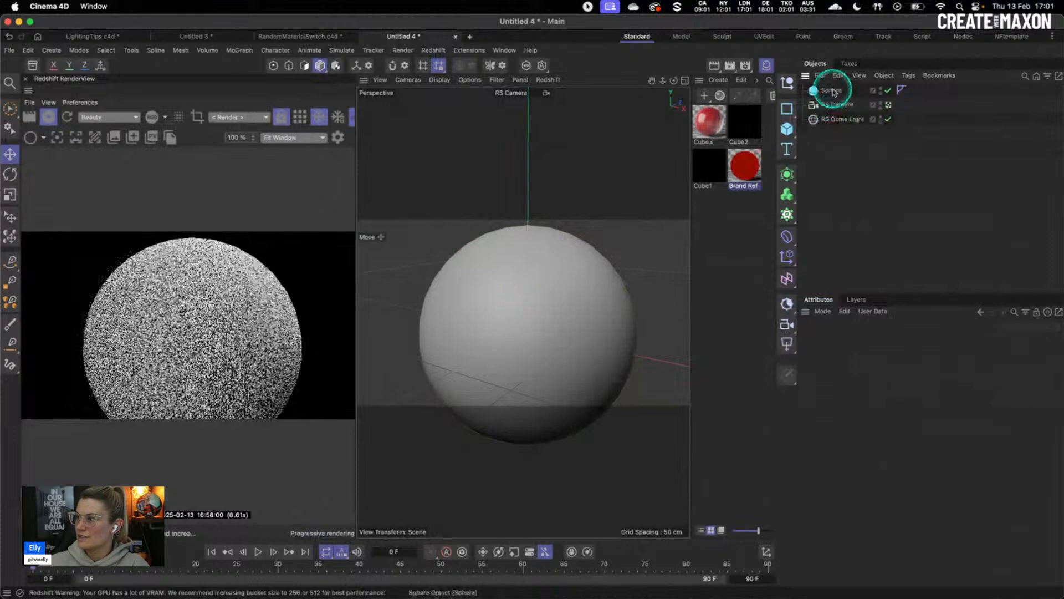
{"action": "left_click_drag", "start_coordinate": [922, 377], "coordinate": [929, 381]}
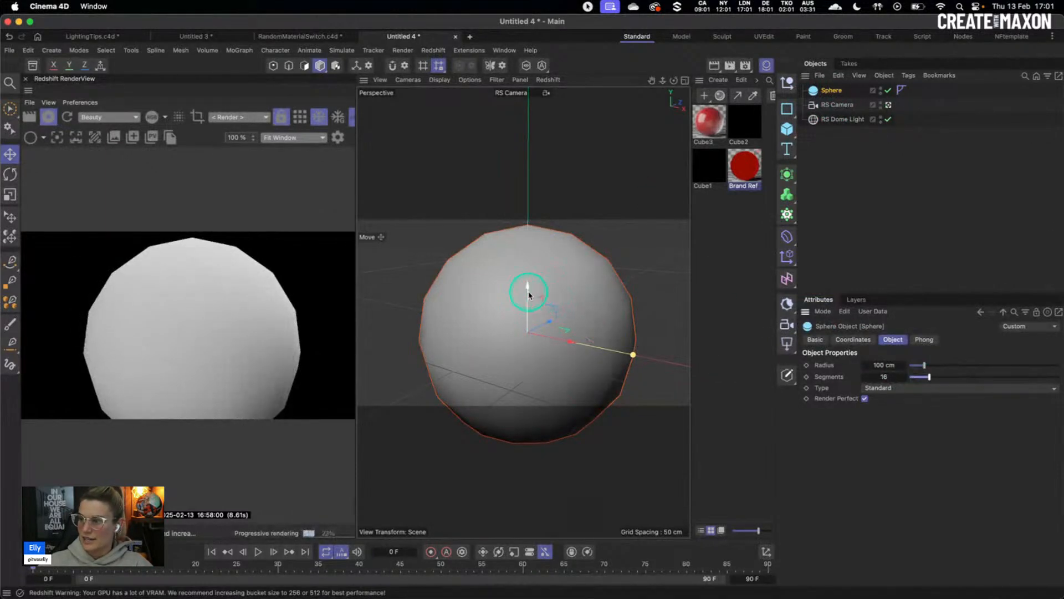
{"action": "left_click_drag", "start_coordinate": [529, 291], "coordinate": [530, 271]}
{"action": "key", "text": "t"}
{"action": "left_click_drag", "start_coordinate": [649, 269], "coordinate": [532, 276]}
{"action": "key", "text": "e"}
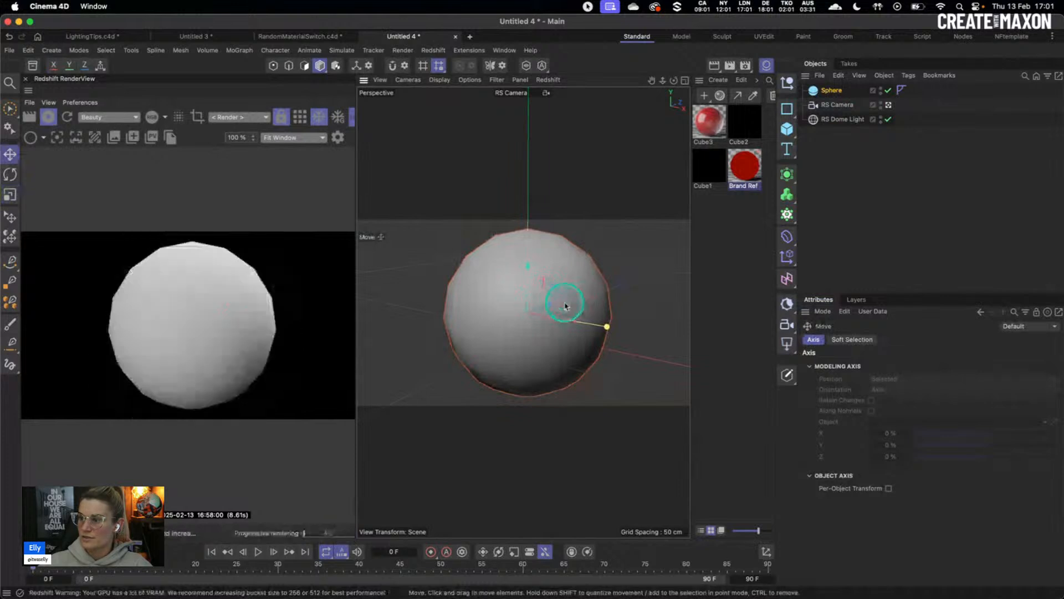
{"action": "left_click_drag", "start_coordinate": [590, 299], "coordinate": [576, 297]}
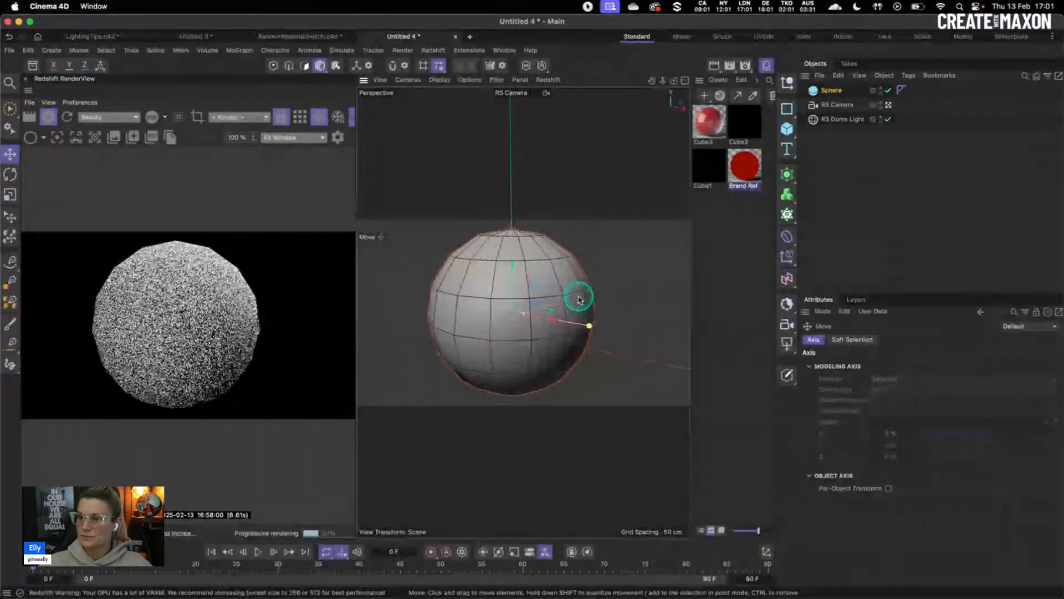
Raise the sphere's segments to 87 to compare its rendered silhouette, then return them to 16.
{"action": "left_click", "coordinate": [829, 91]}
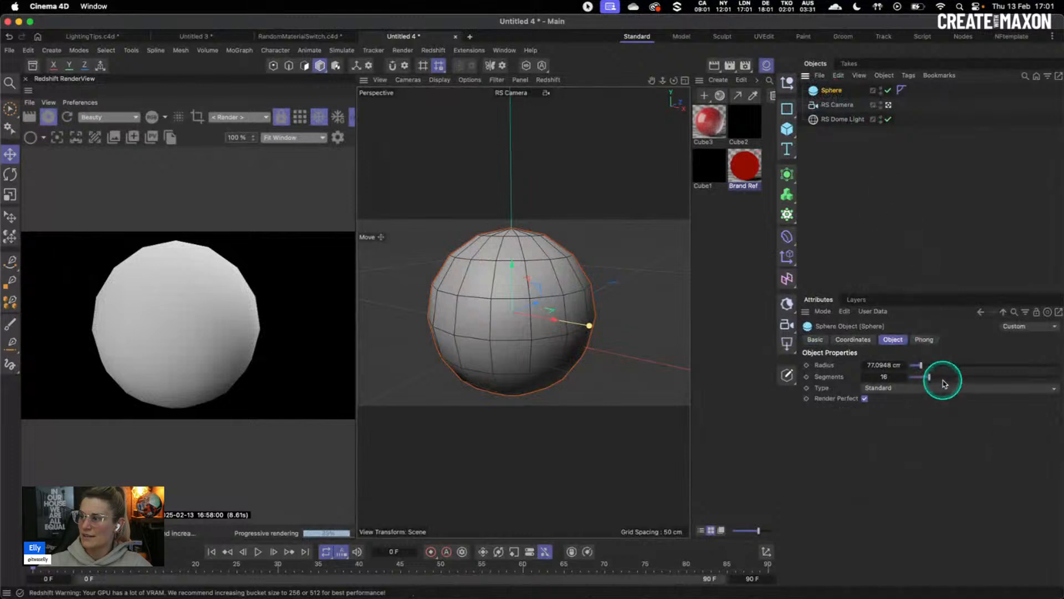
{"action": "left_click_drag", "start_coordinate": [935, 376], "coordinate": [1040, 376]}
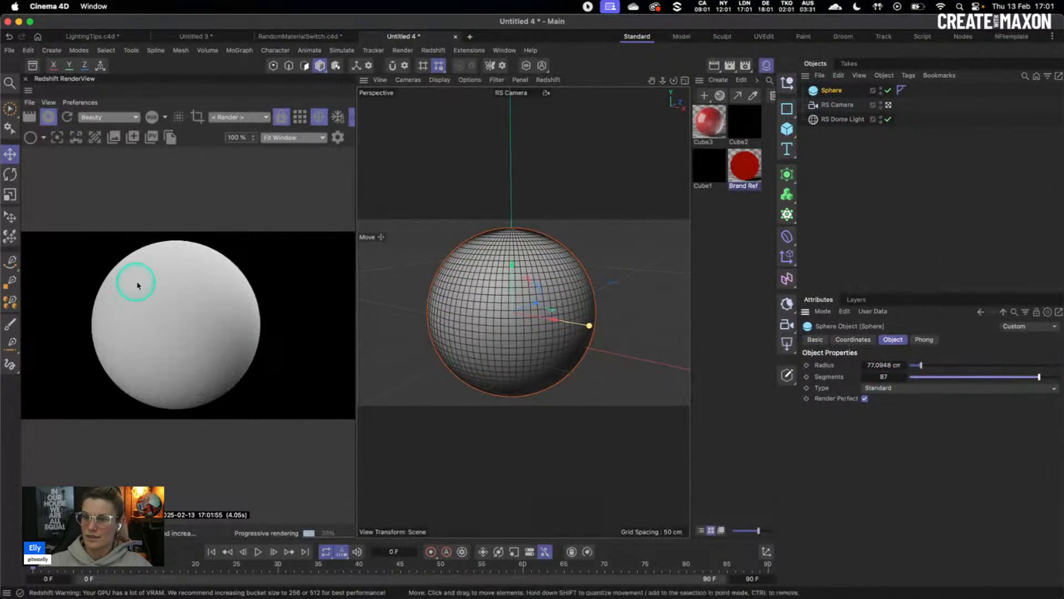
{"action": "left_click_drag", "start_coordinate": [970, 377], "coordinate": [929, 377]}
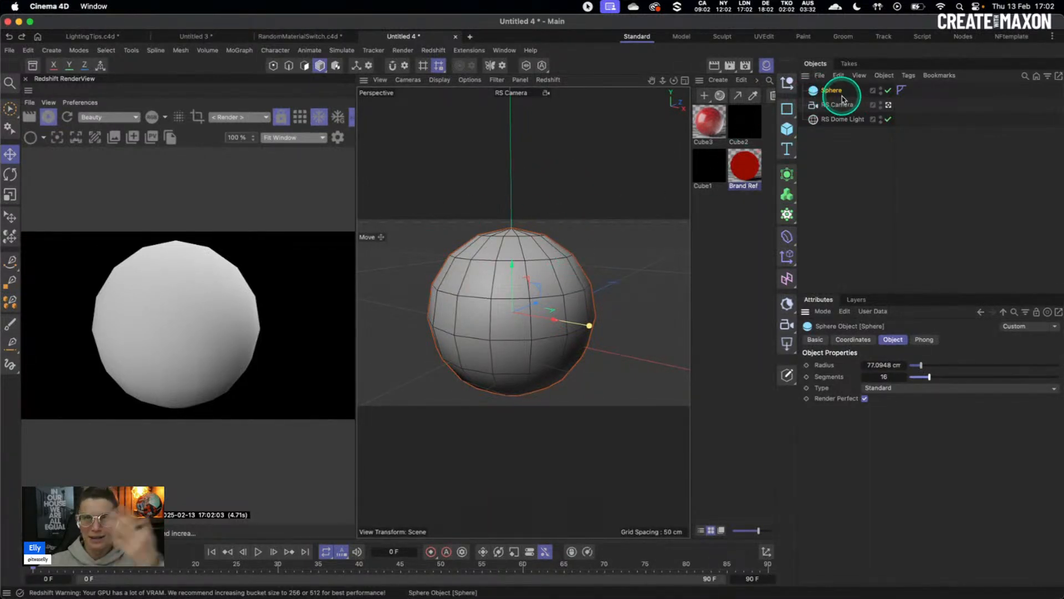
Add a Redshift Object tag to the sphere with geometry override and tessellation enabled, then stop the live render.
{"action": "right_click", "coordinate": [833, 90]}
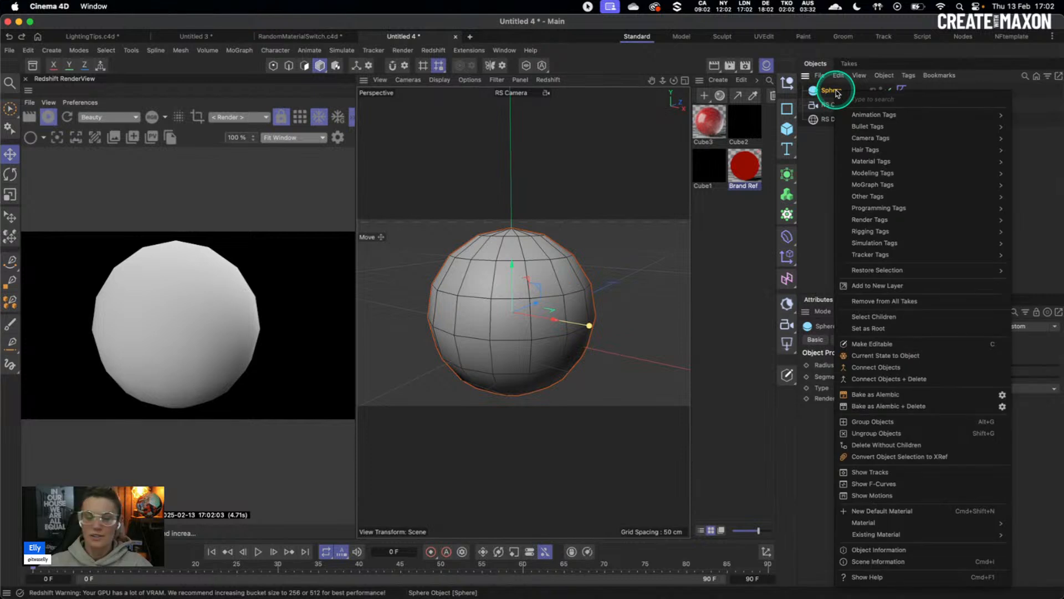
{"action": "mouse_move", "coordinate": [868, 109]}
{"action": "left_click", "coordinate": [992, 110]}
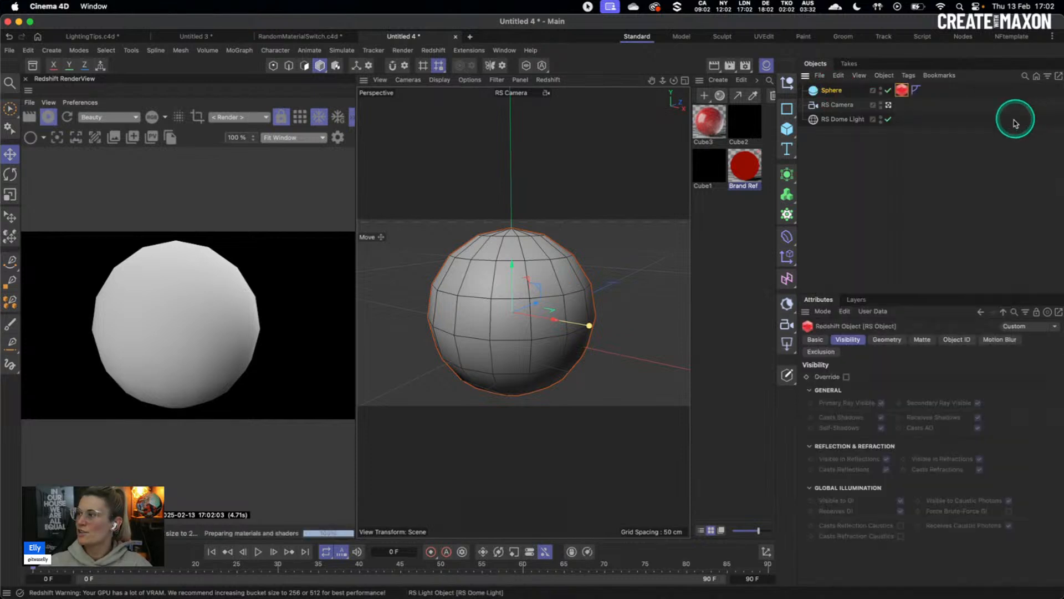
{"action": "left_click", "coordinate": [887, 340]}
{"action": "left_click", "coordinate": [846, 377]}
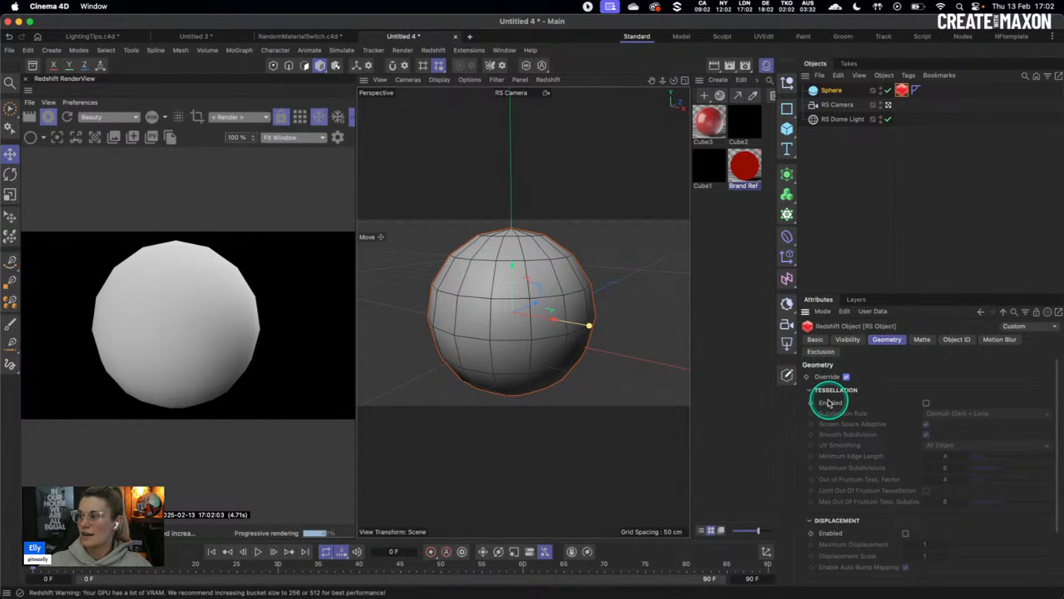
{"action": "left_click", "coordinate": [925, 403]}
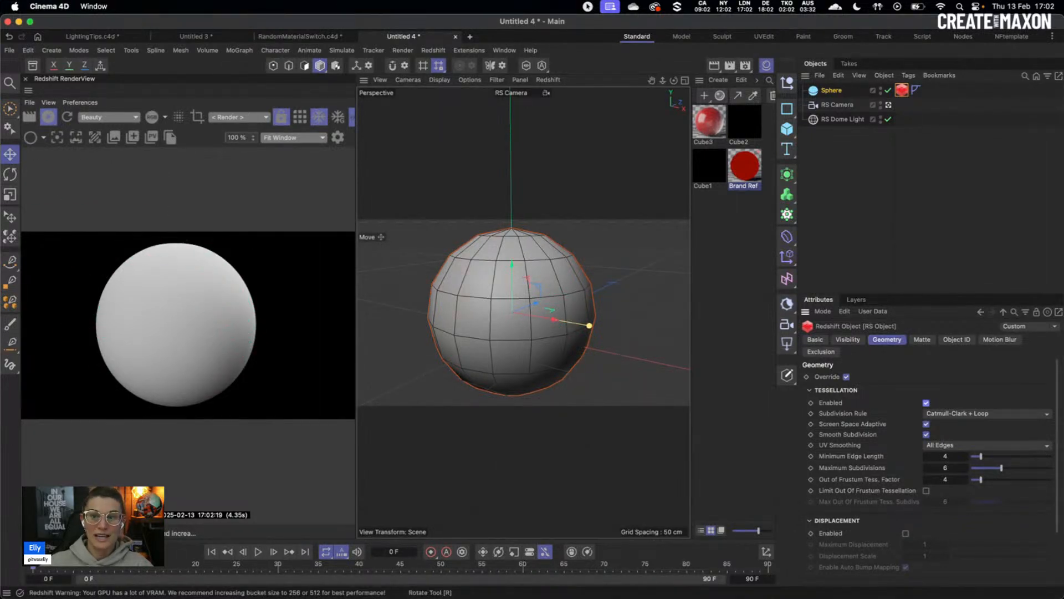
{"action": "left_click", "coordinate": [48, 117]}
Switch to the Keynote workshop presentation and advance from Scene Setup through Manual v Auto to the Optimisation slide.
{"action": "left_click_drag", "start_coordinate": [0, 60], "coordinate": [300, 43]}
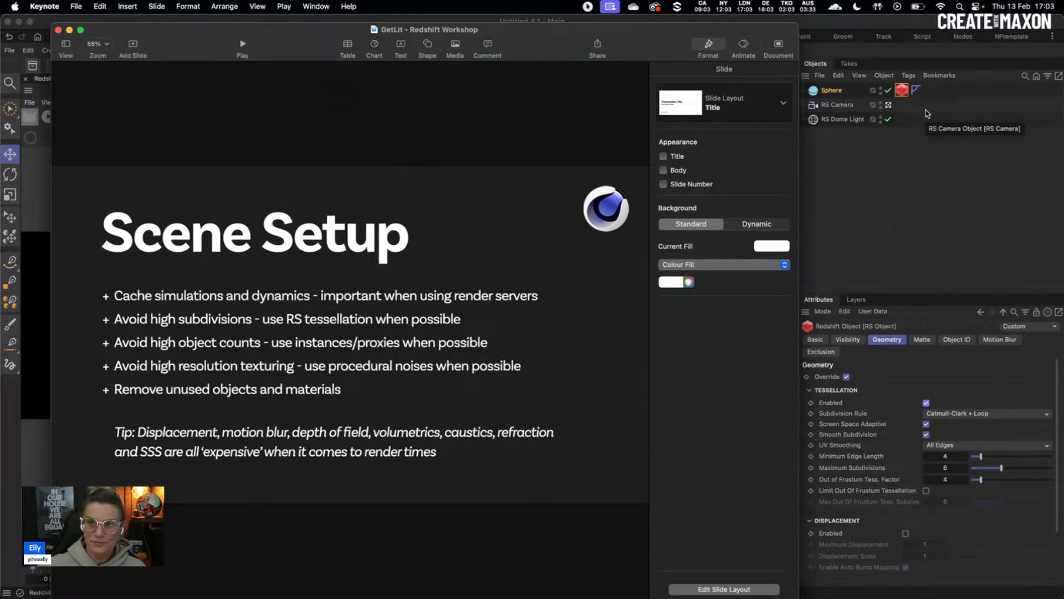
{"action": "key", "text": "Down"}
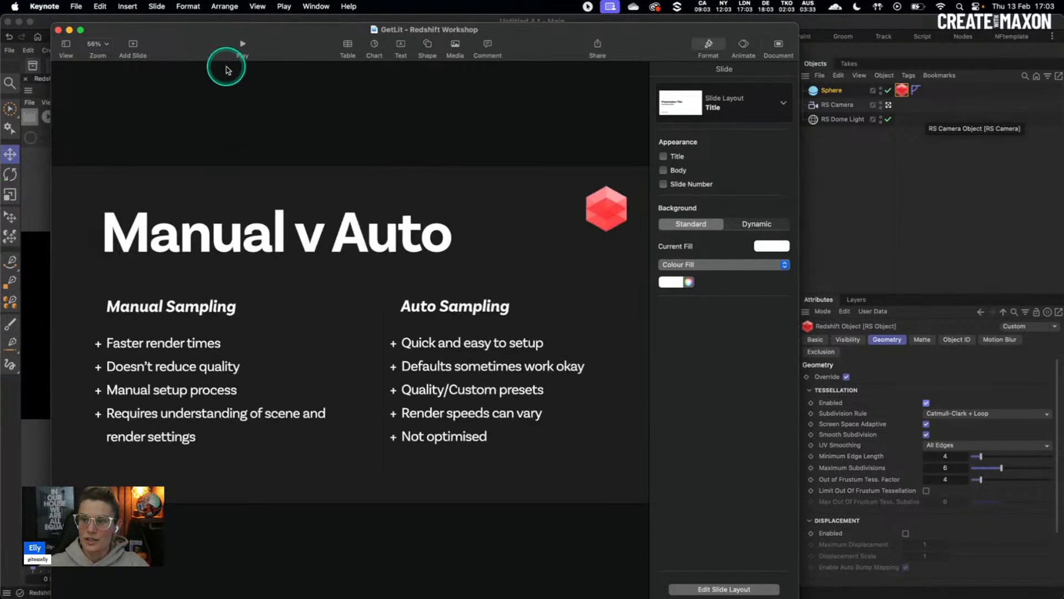
{"action": "key", "text": "Down"}
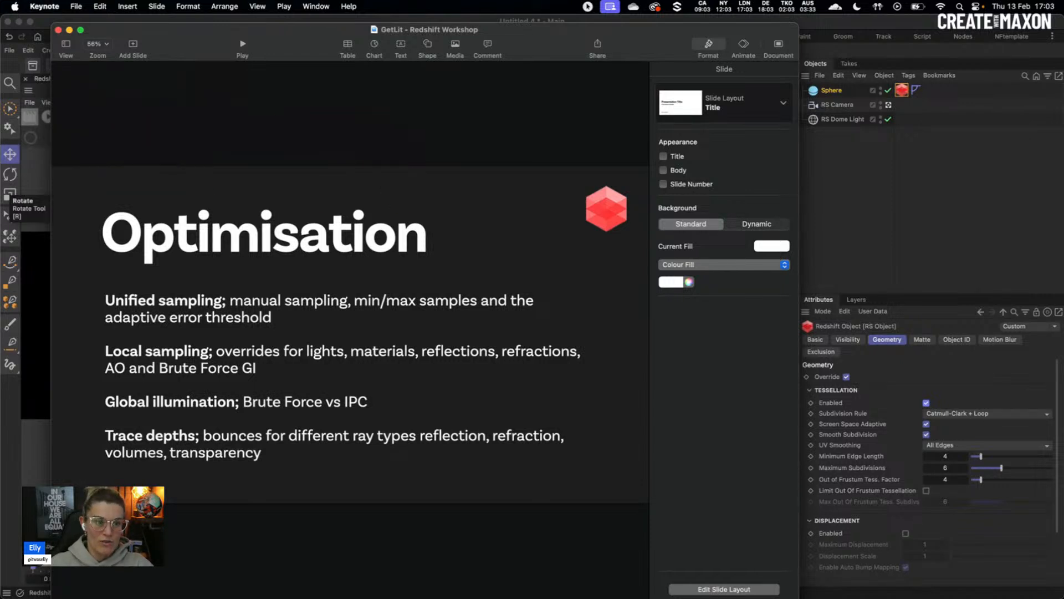
Bring up the Chrome window with the Faster Redshift Renders YouTube video, then return to the Keynote presentation.
{"action": "left_click_drag", "start_coordinate": [0, 7], "coordinate": [679, 27]}
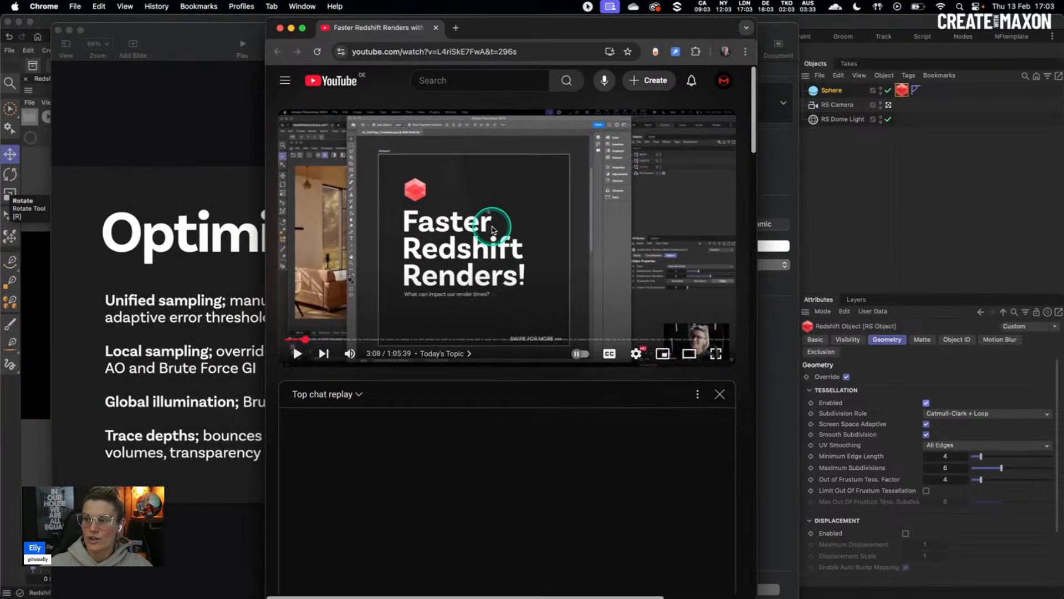
{"action": "left_click", "coordinate": [492, 50]}
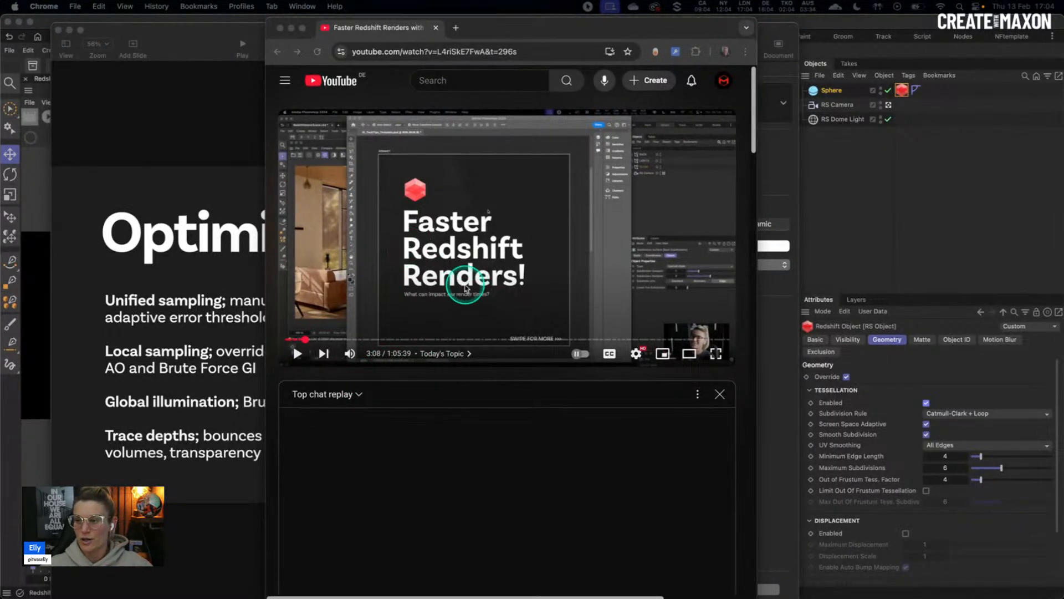
{"action": "left_click", "coordinate": [158, 200]}
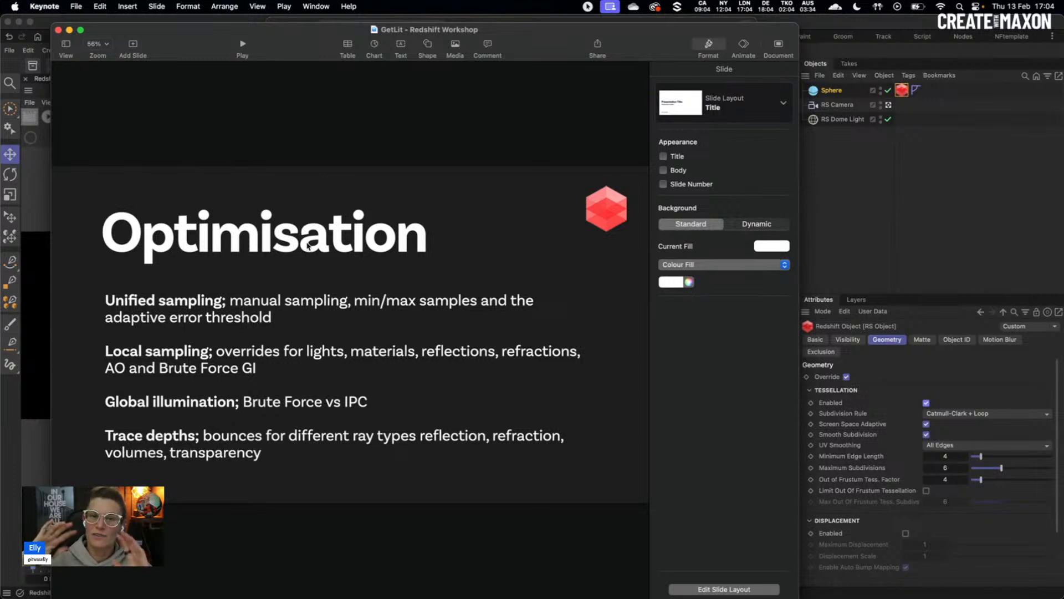
Review the keyboard, interior and cookie render-time comparison slides, then clear the presentation and the YouTube video window off the screen.
{"action": "key", "text": "Down"}
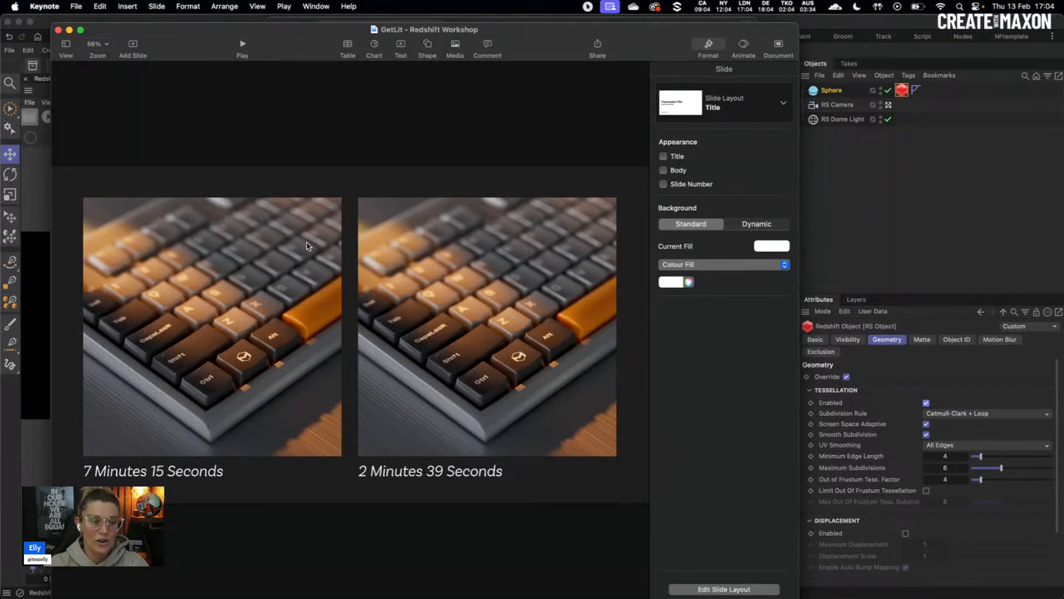
{"action": "key", "text": "Down"}
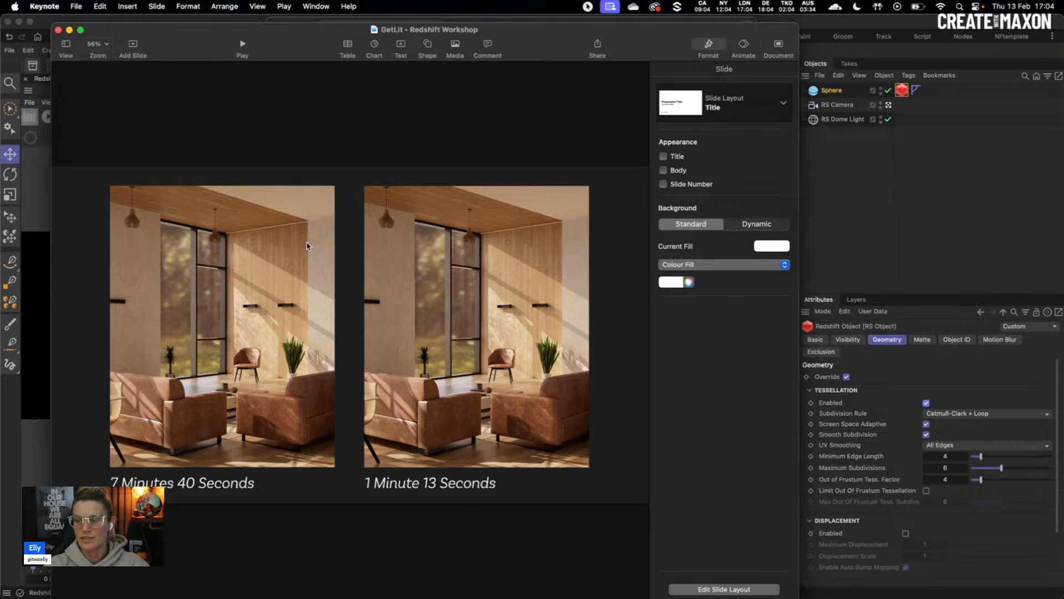
{"action": "key", "text": "Down"}
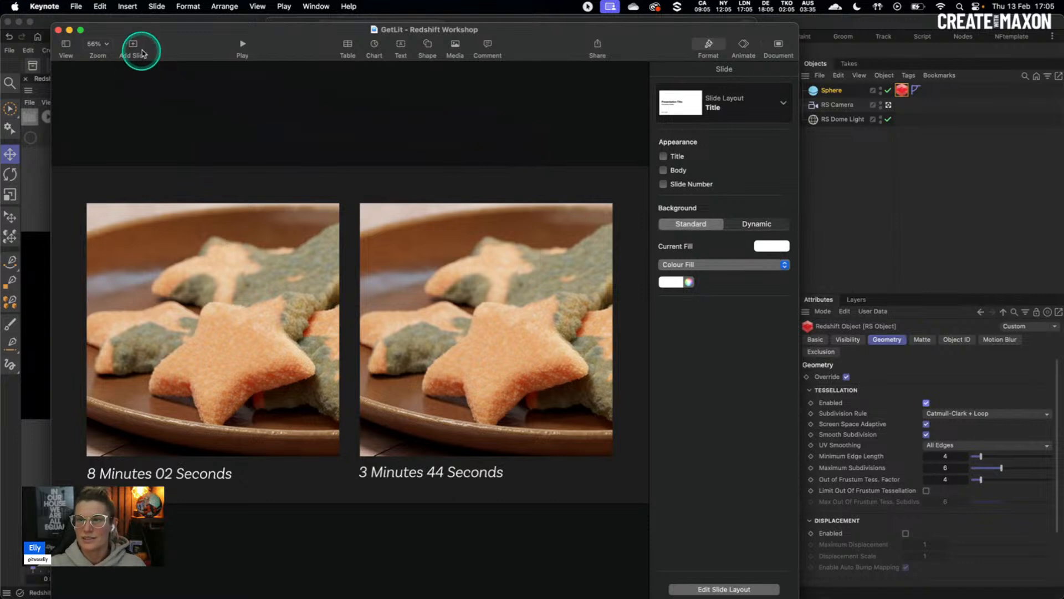
{"action": "left_click_drag", "start_coordinate": [191, 37], "coordinate": [0, 99]}
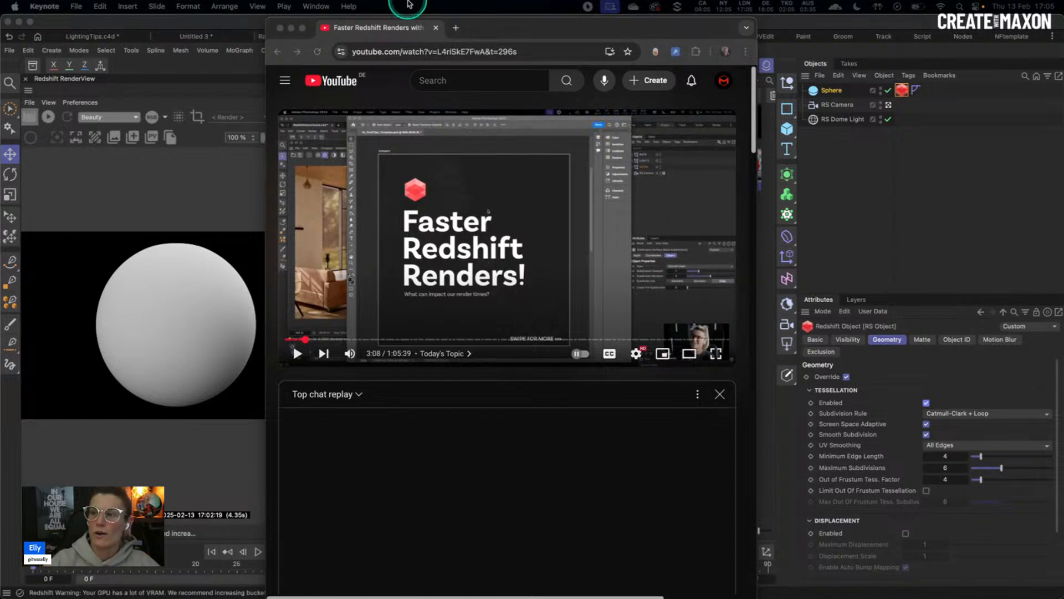
{"action": "left_click", "coordinate": [291, 29]}
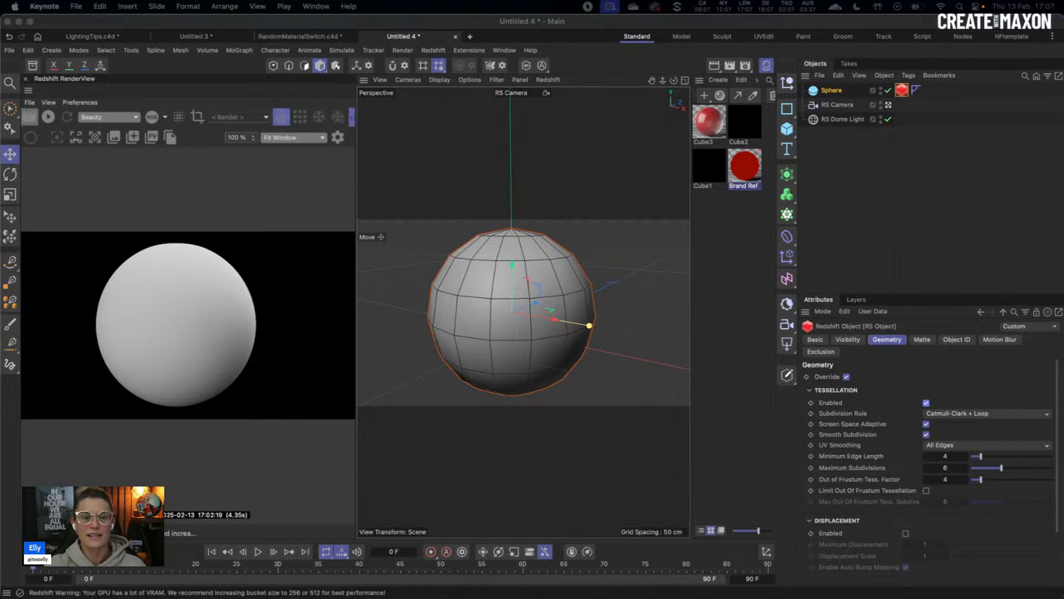
Switch to Chrome to show the trainer's Instagram profile, then move its window off the screen.
{"action": "key", "text": "super+Tab"}
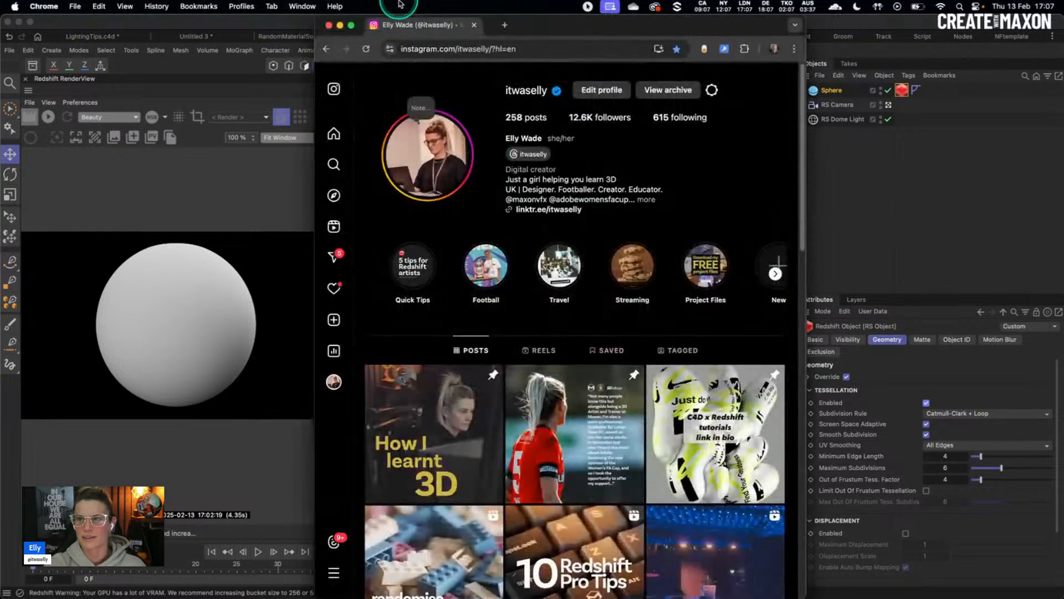
{"action": "left_click_drag", "start_coordinate": [533, 24], "coordinate": [413, 28]}
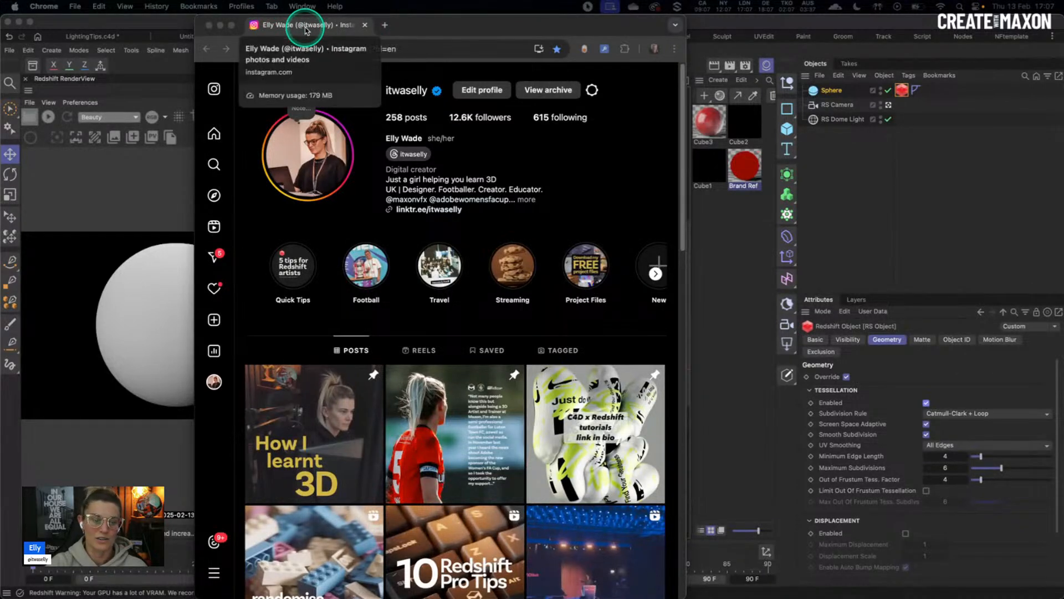
{"action": "left_click_drag", "start_coordinate": [305, 28], "coordinate": [306, 0]}
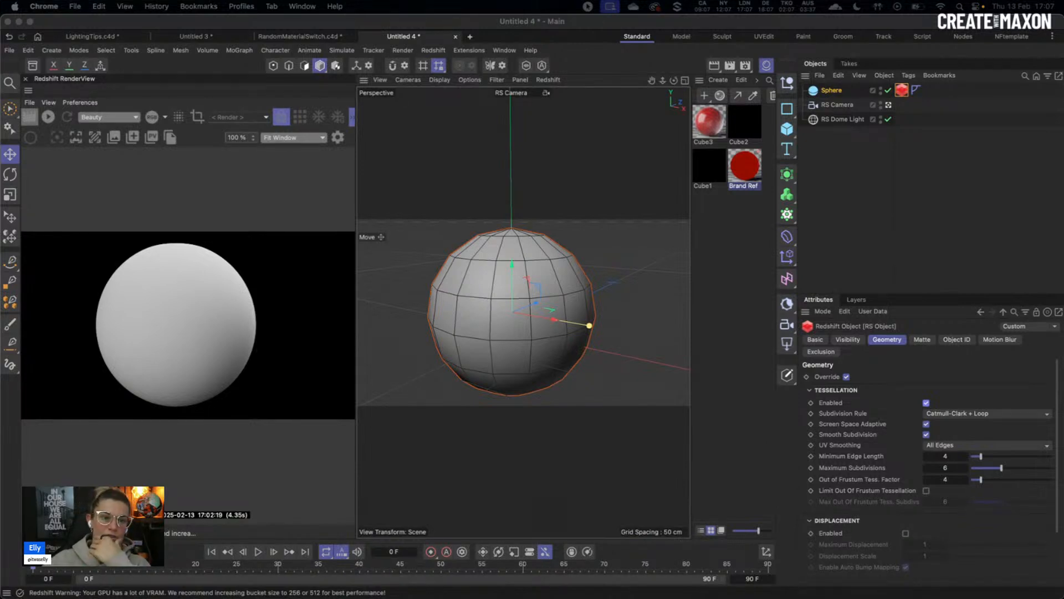
Bring up the Maxon Training Team YouTube channel and look through its videos and upcoming live streams.
{"action": "left_click_drag", "start_coordinate": [0, 24], "coordinate": [309, 27]}
{"action": "left_click_drag", "start_coordinate": [442, 26], "coordinate": [408, 26]}
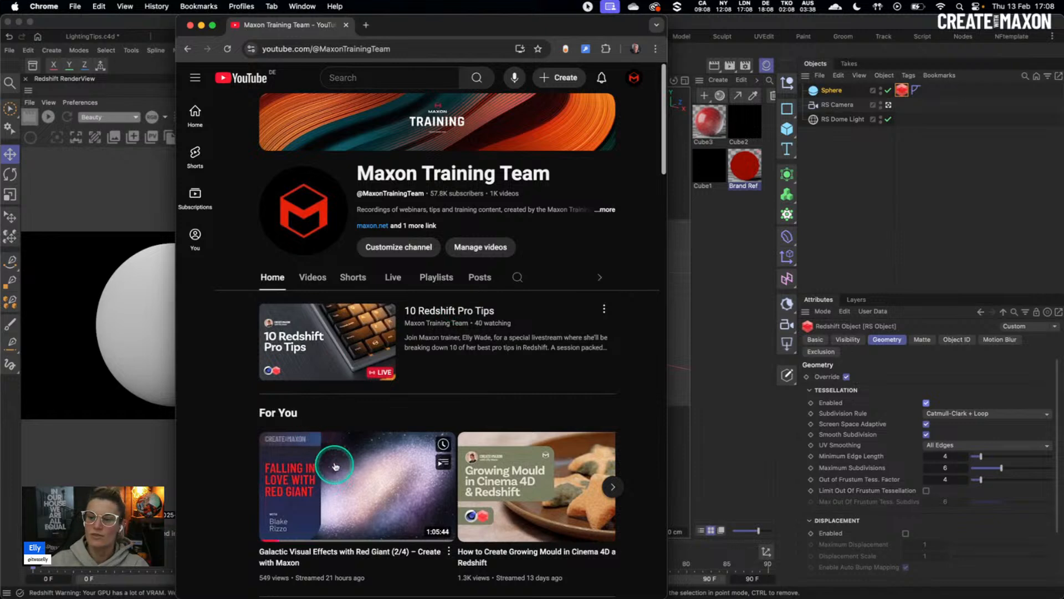
{"action": "mouse_move", "coordinate": [343, 491]}
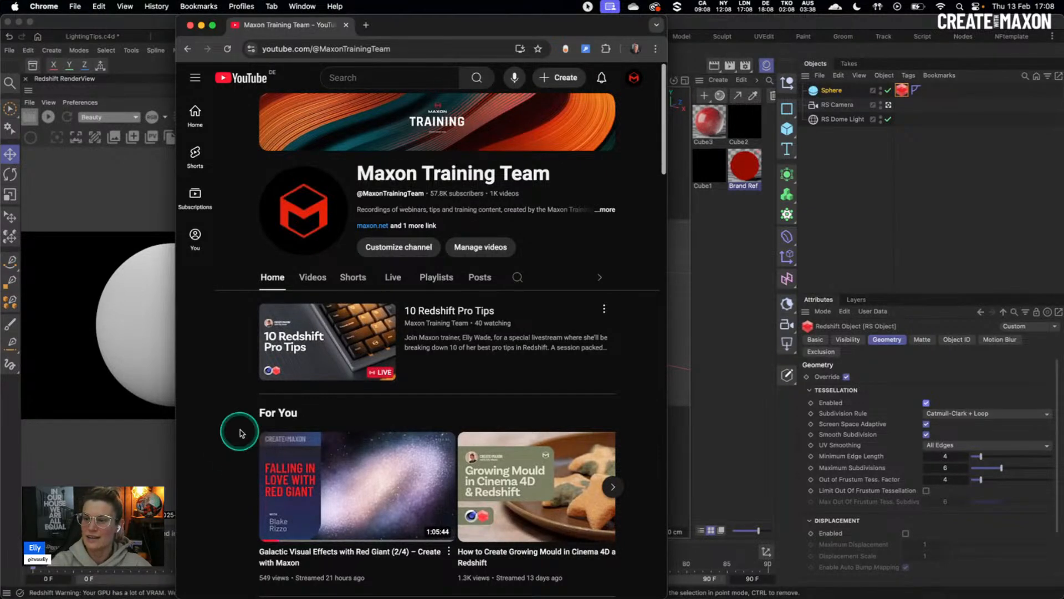
{"action": "scroll", "coordinate": [319, 288], "scroll_direction": "down", "scroll_amount": 5}
{"action": "scroll", "coordinate": [317, 283], "scroll_direction": "down", "scroll_amount": 2}
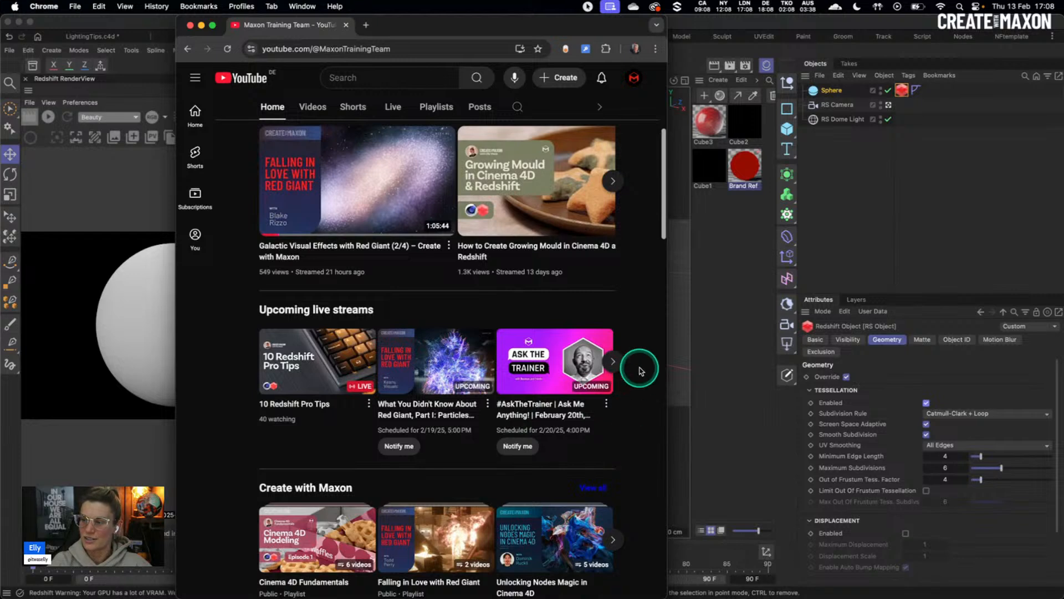
{"action": "scroll", "coordinate": [637, 369], "scroll_direction": "up", "scroll_amount": 7}
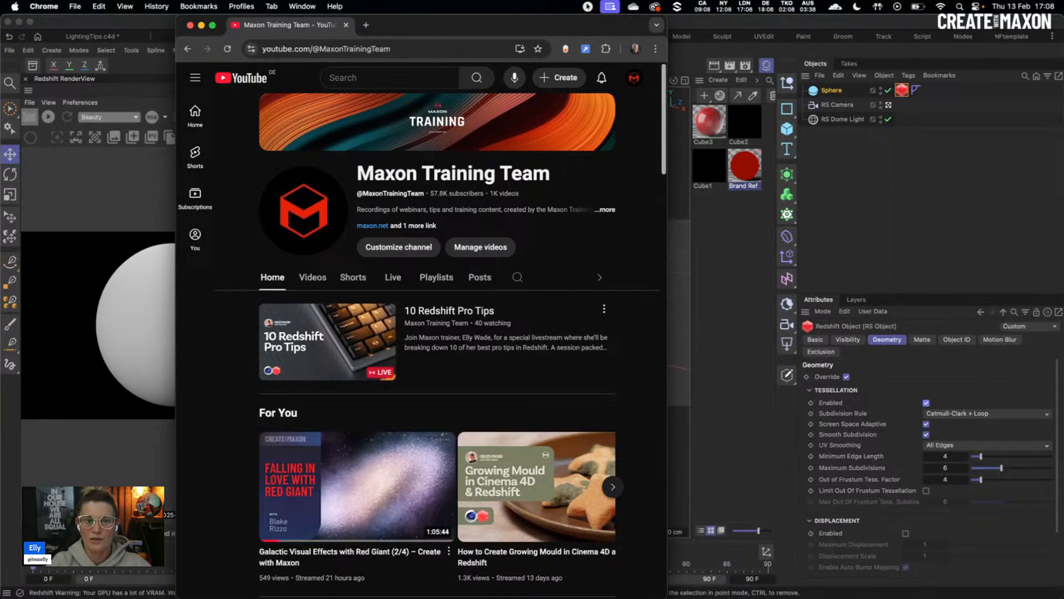
Replace the YouTube window with the Maxon Events page, browse its upcoming event listings, and return to Cinema 4D.
{"action": "left_click_drag", "start_coordinate": [1, 52], "coordinate": [135, 52]}
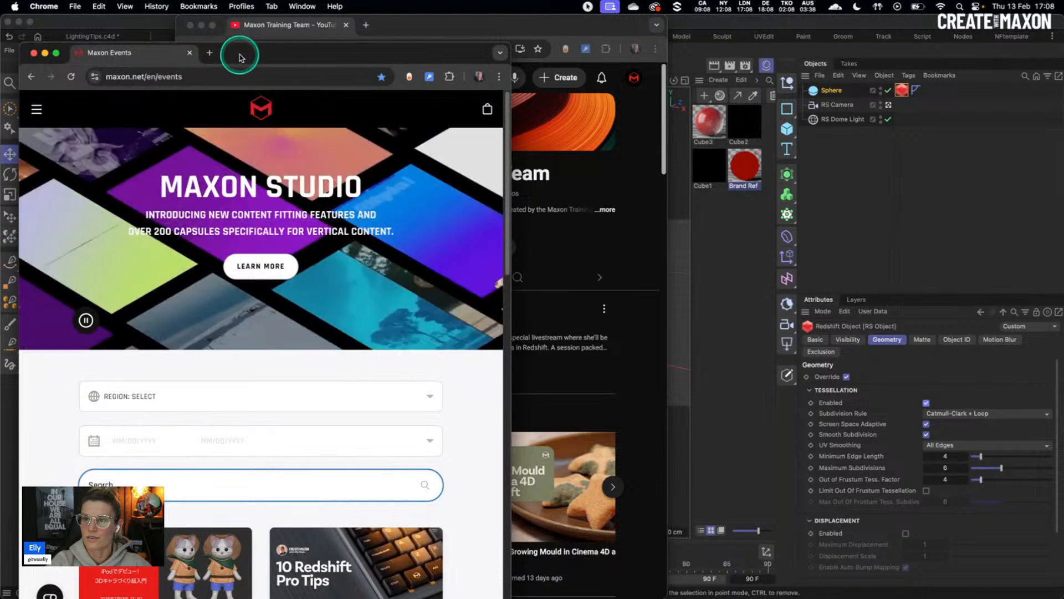
{"action": "left_click", "coordinate": [191, 24]}
{"action": "left_click_drag", "start_coordinate": [268, 61], "coordinate": [457, 42]}
{"action": "scroll", "coordinate": [526, 160], "scroll_direction": "down", "scroll_amount": 10}
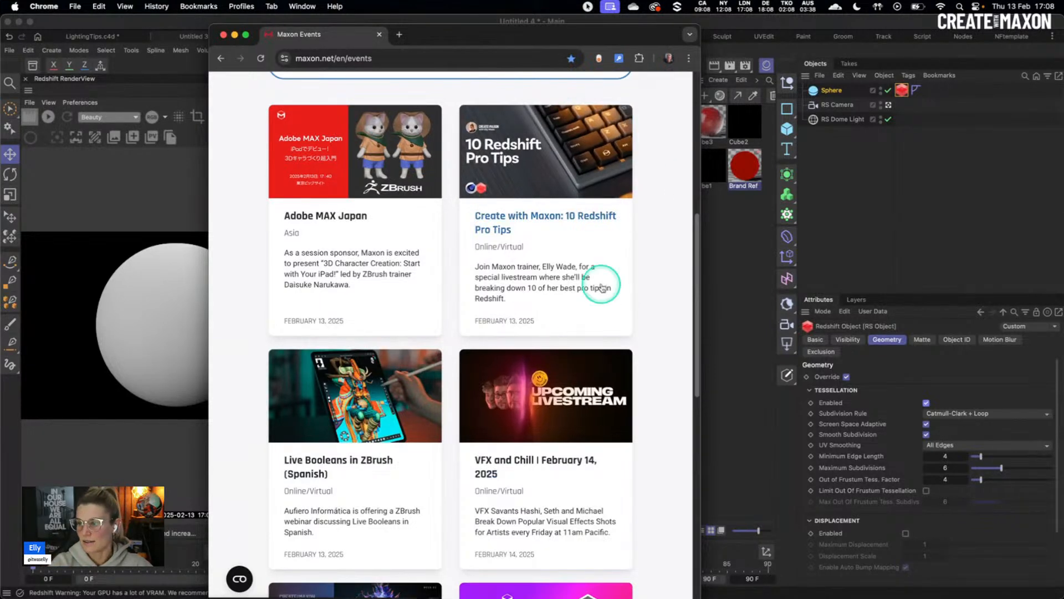
{"action": "scroll", "coordinate": [608, 326], "scroll_direction": "down", "scroll_amount": 3}
{"action": "scroll", "coordinate": [610, 326], "scroll_direction": "down", "scroll_amount": 1}
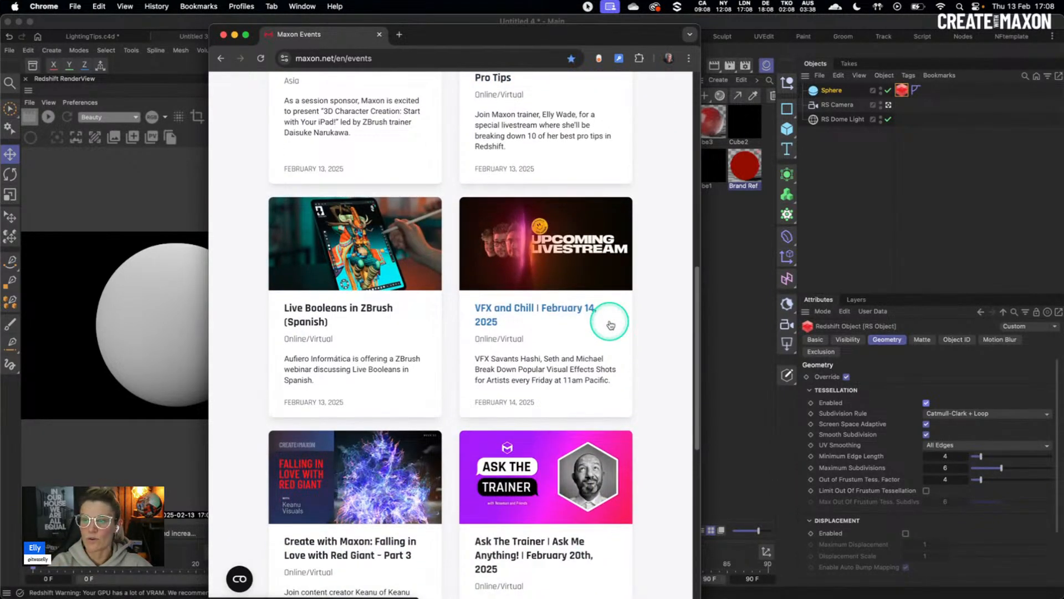
{"action": "scroll", "coordinate": [610, 325], "scroll_direction": "down", "scroll_amount": 10}
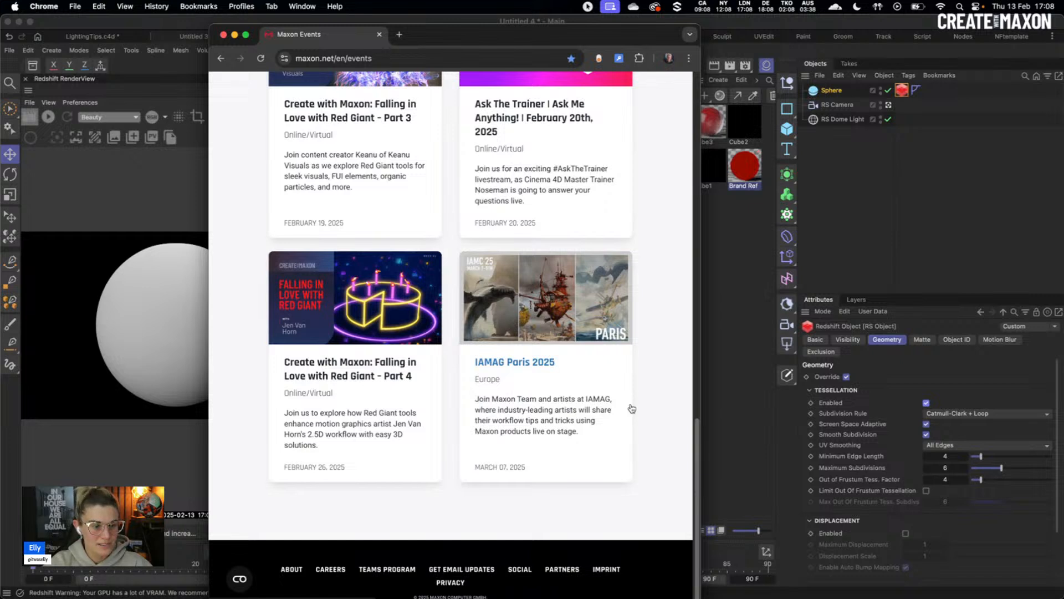
{"action": "left_click", "coordinate": [235, 35]}
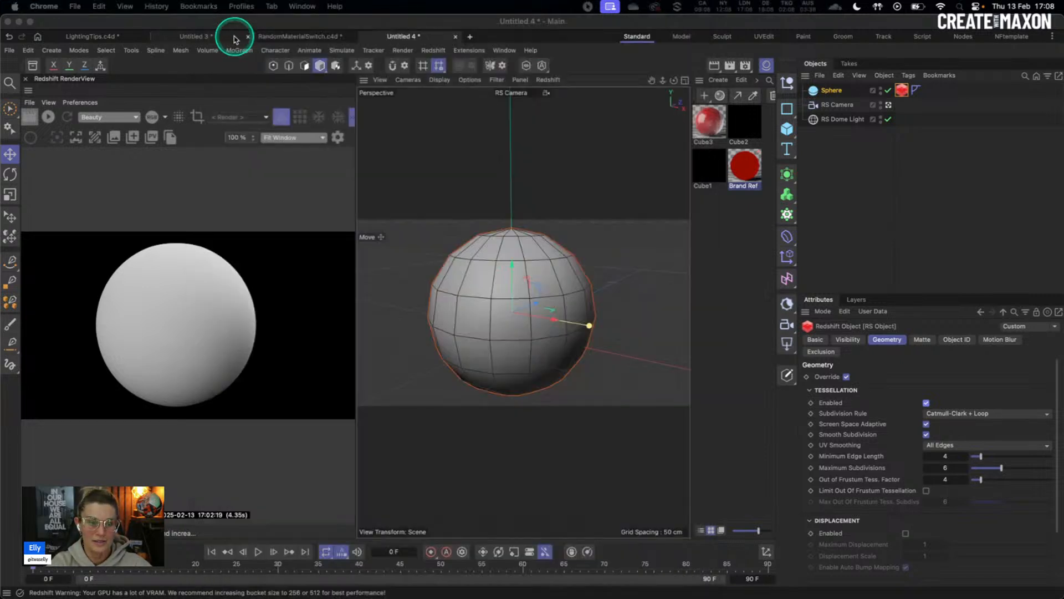